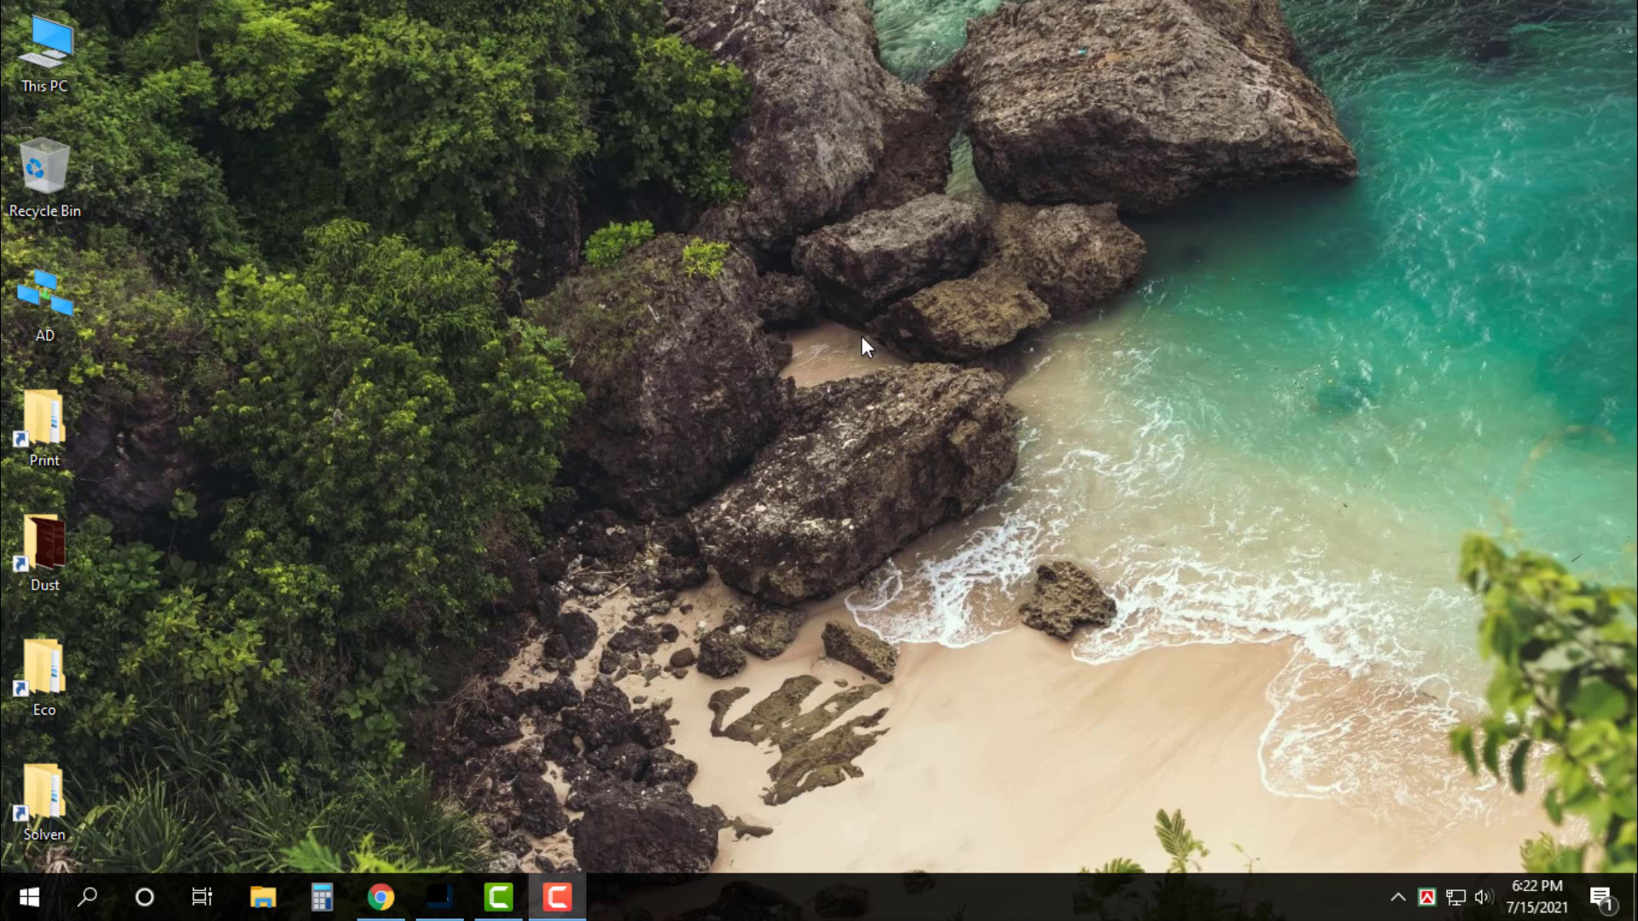
Launch Adobe Illustrator from the Windows Start menu
{"action": "right_click", "coordinate": [720, 228]}
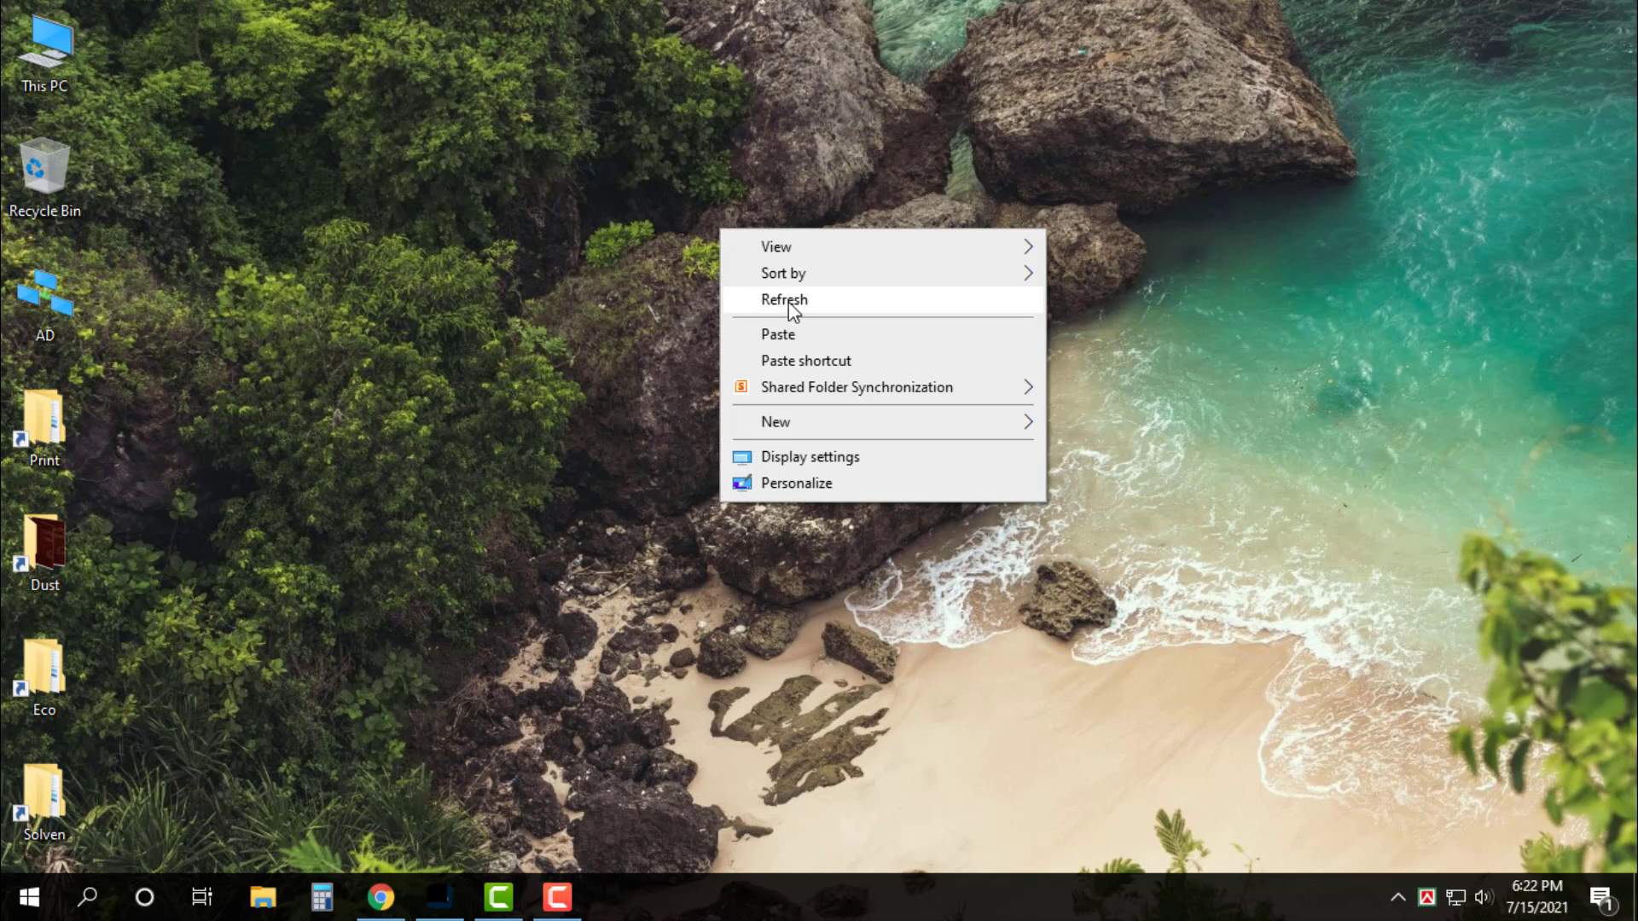
{"action": "left_click", "coordinate": [789, 303]}
{"action": "left_click", "coordinate": [29, 895]}
{"action": "left_click", "coordinate": [522, 580]}
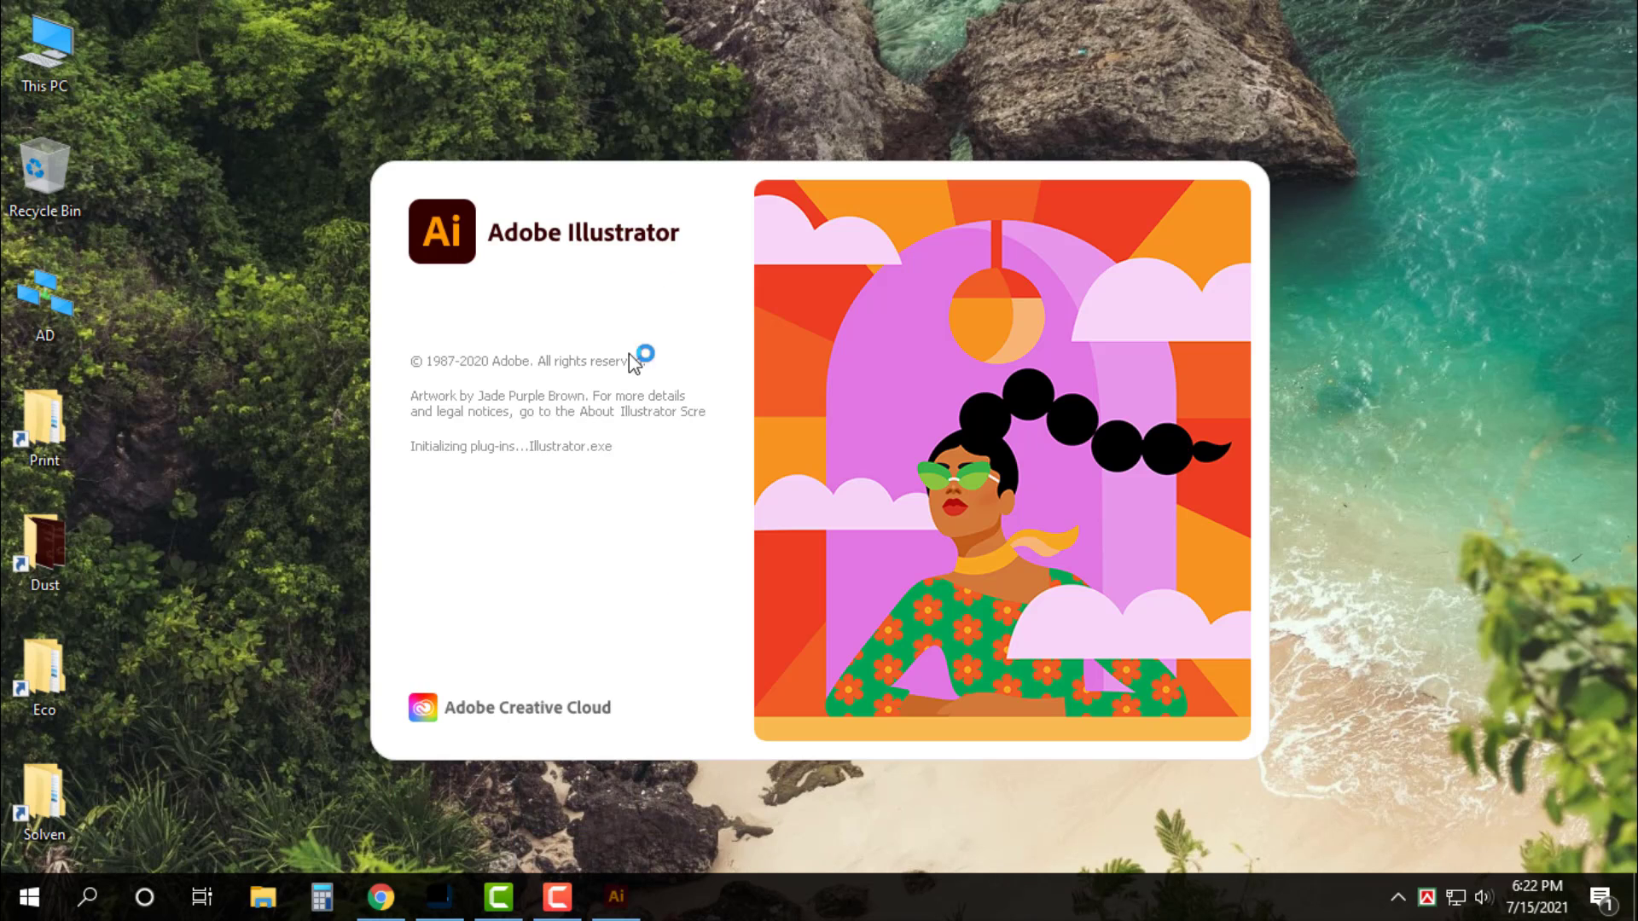
Refresh the desktop repeatedly while Illustrator finishes loading
{"action": "right_click", "coordinate": [699, 53]}
{"action": "left_click", "coordinate": [806, 122]}
{"action": "right_click", "coordinate": [744, 70]}
{"action": "left_click", "coordinate": [806, 138]}
{"action": "right_click", "coordinate": [790, 90]}
{"action": "left_click", "coordinate": [849, 157]}
{"action": "right_click", "coordinate": [778, 53]}
{"action": "left_click", "coordinate": [849, 122]}
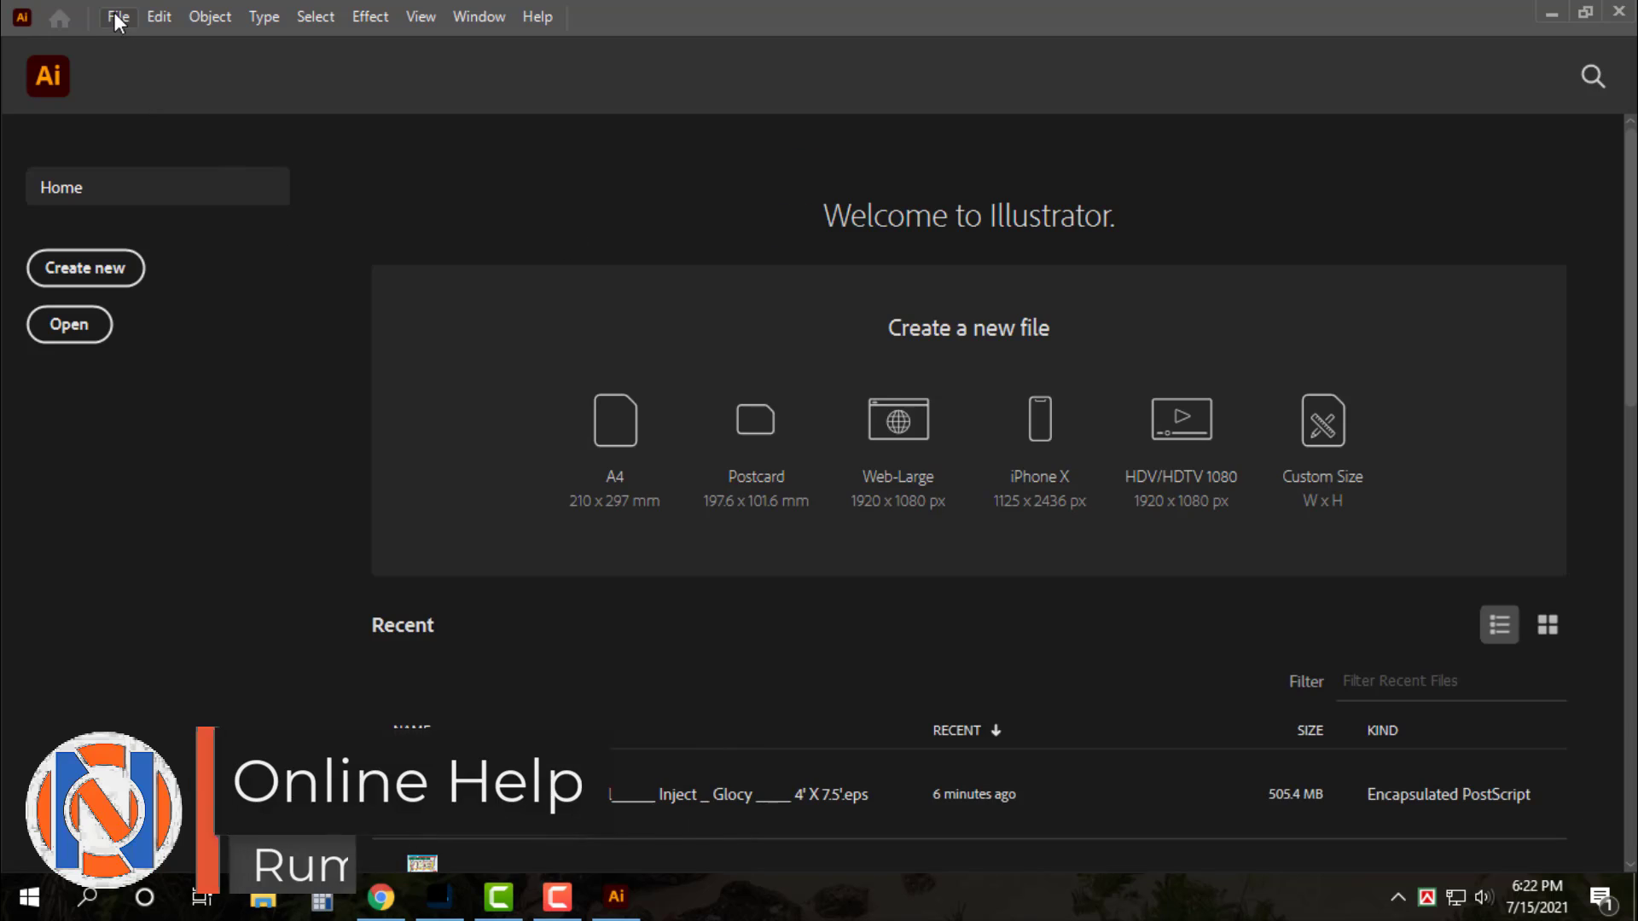
Create a new A4 CMYK document, Untitled-1, and view it at 100%
{"action": "left_click", "coordinate": [159, 16]}
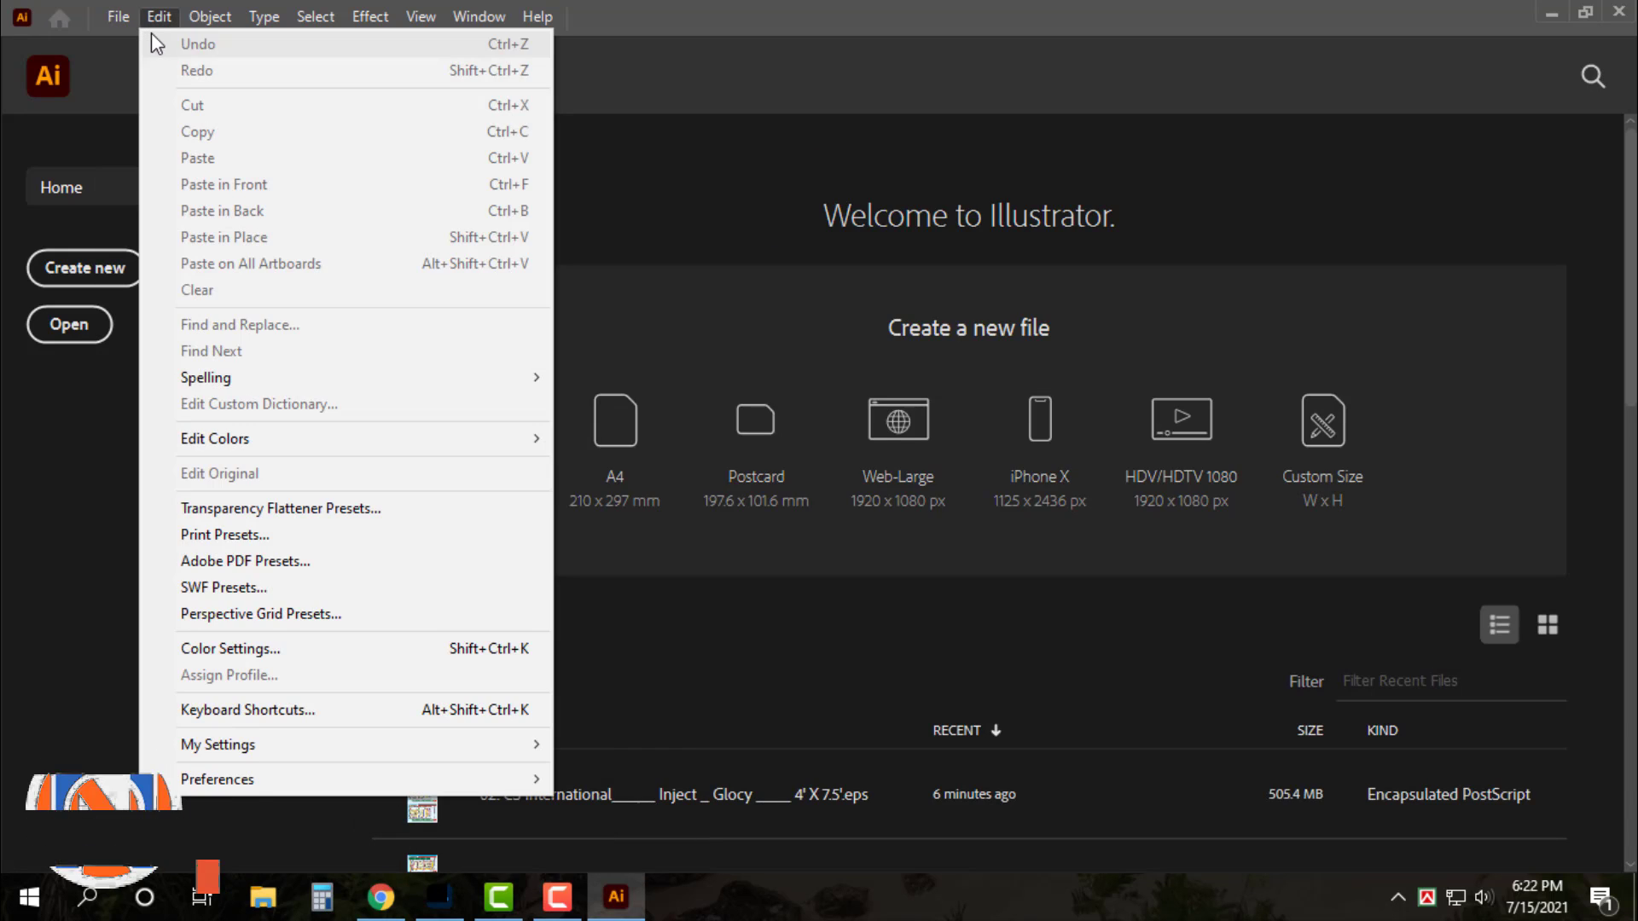
{"action": "left_click", "coordinate": [145, 44]}
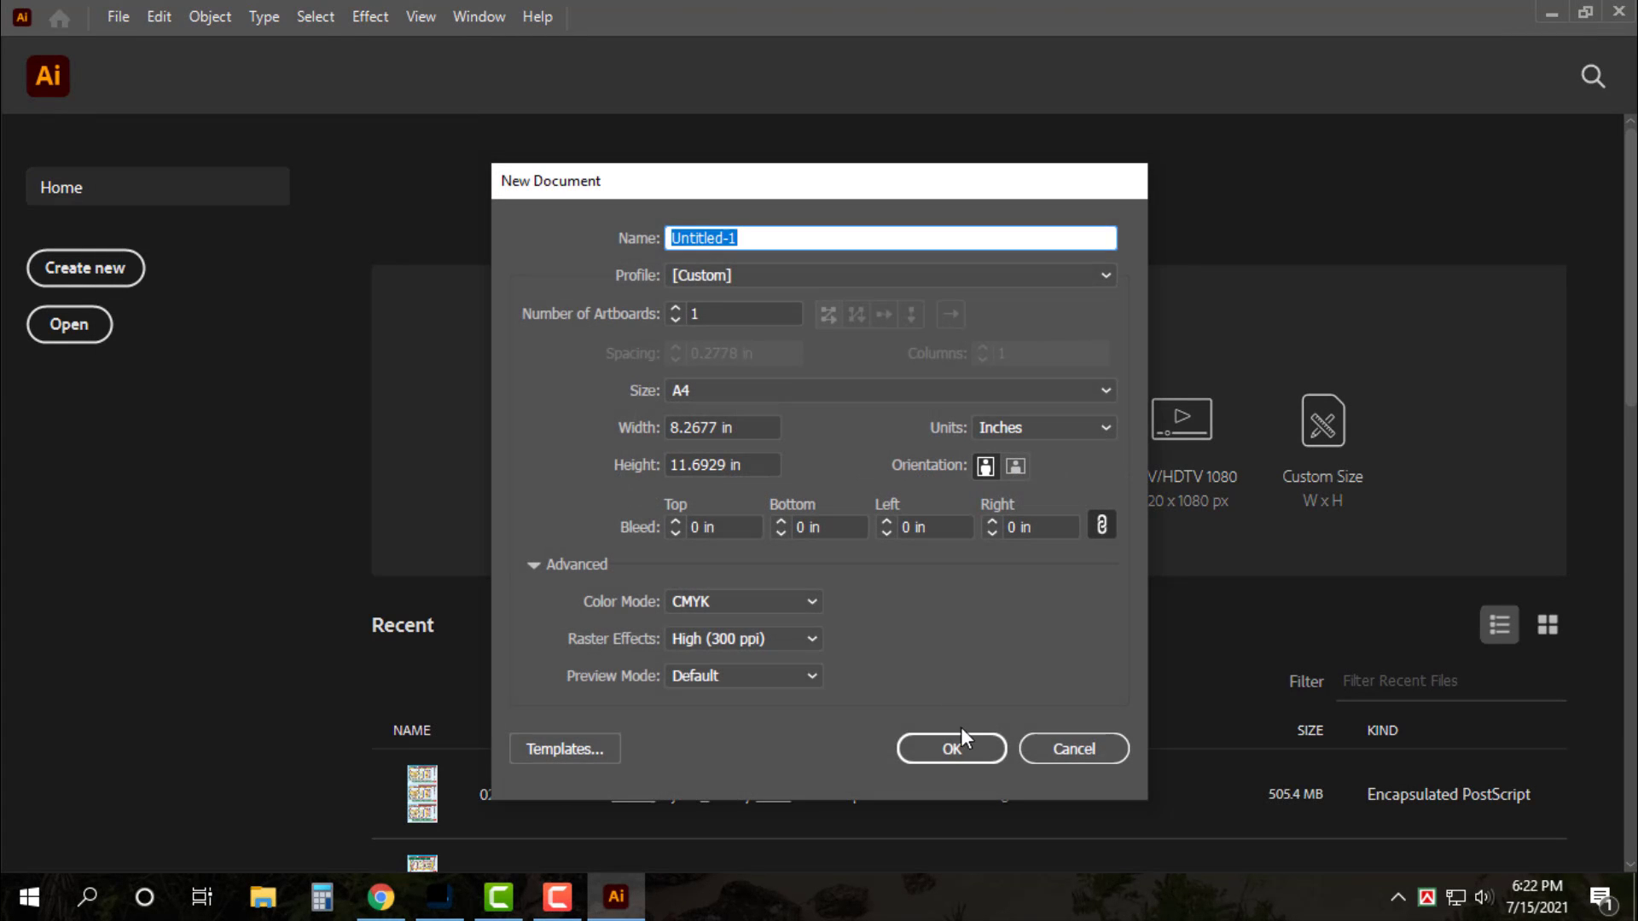
{"action": "left_click", "coordinate": [959, 748]}
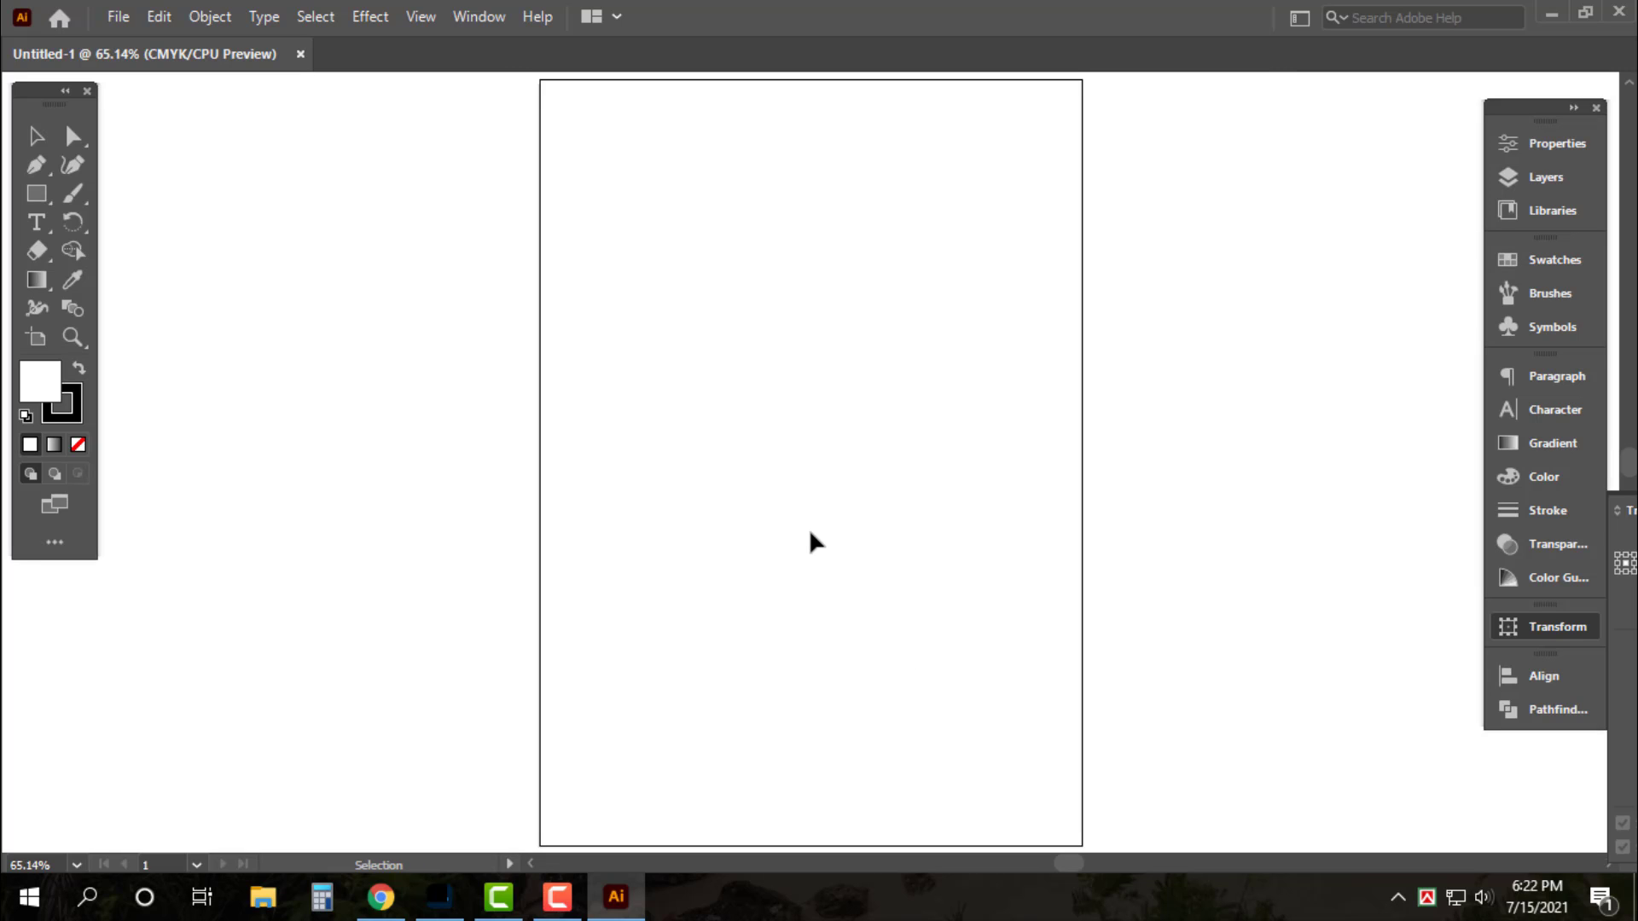
{"action": "key", "text": "ctrl+1"}
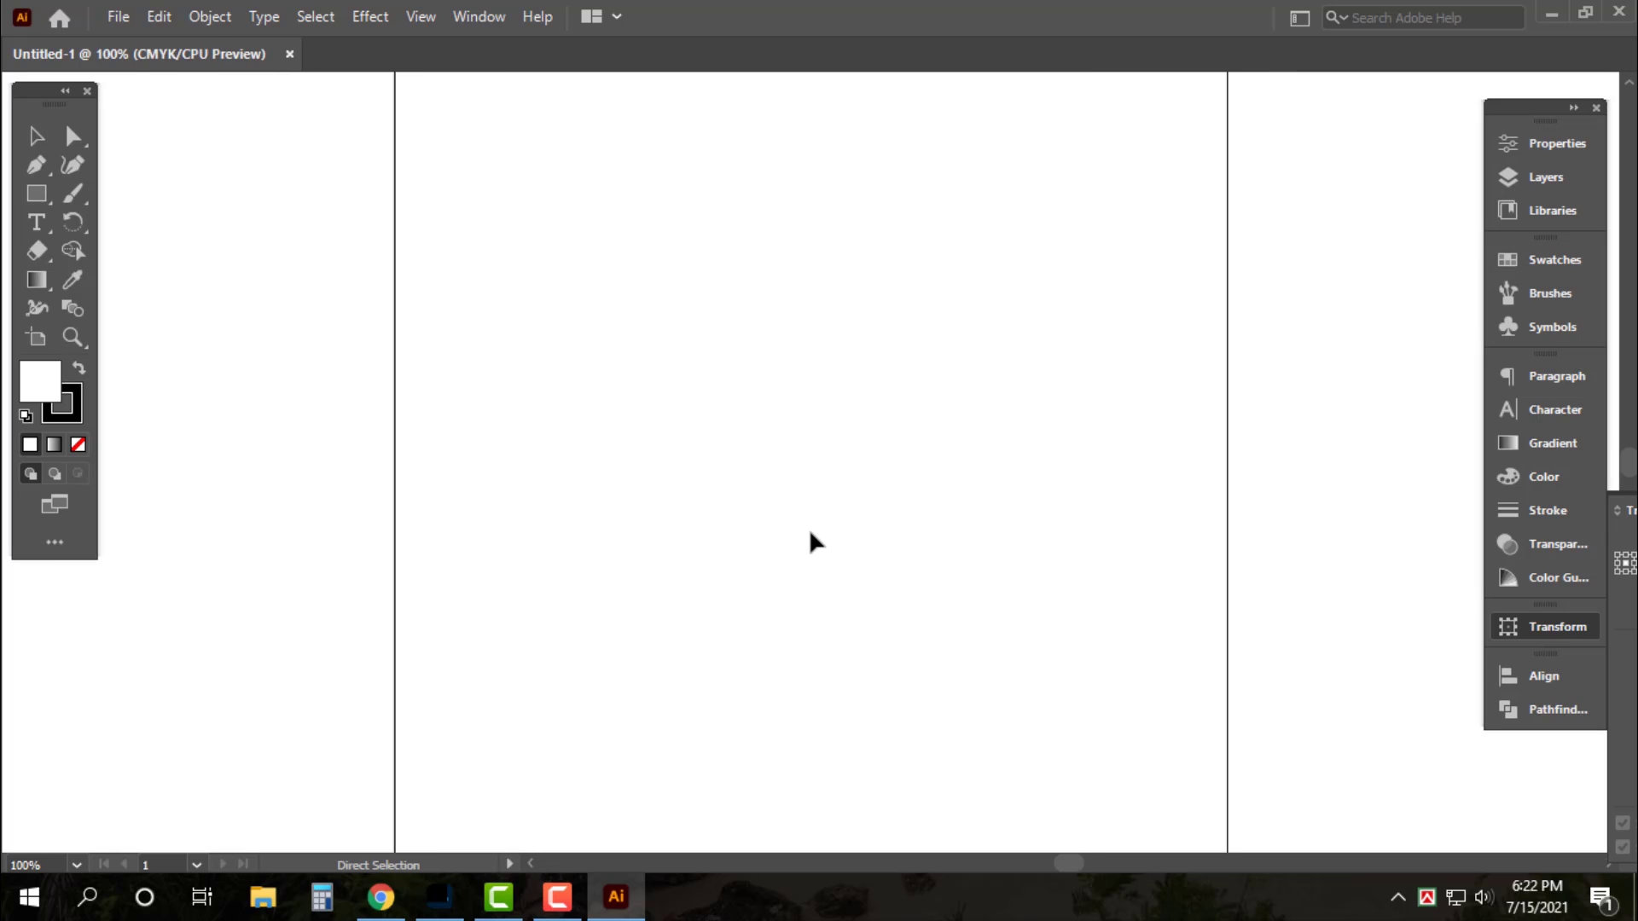
Place a three-sided polygon on the artboard as the roof triangle
{"action": "left_click_drag", "start_coordinate": [36, 193], "coordinate": [101, 248]}
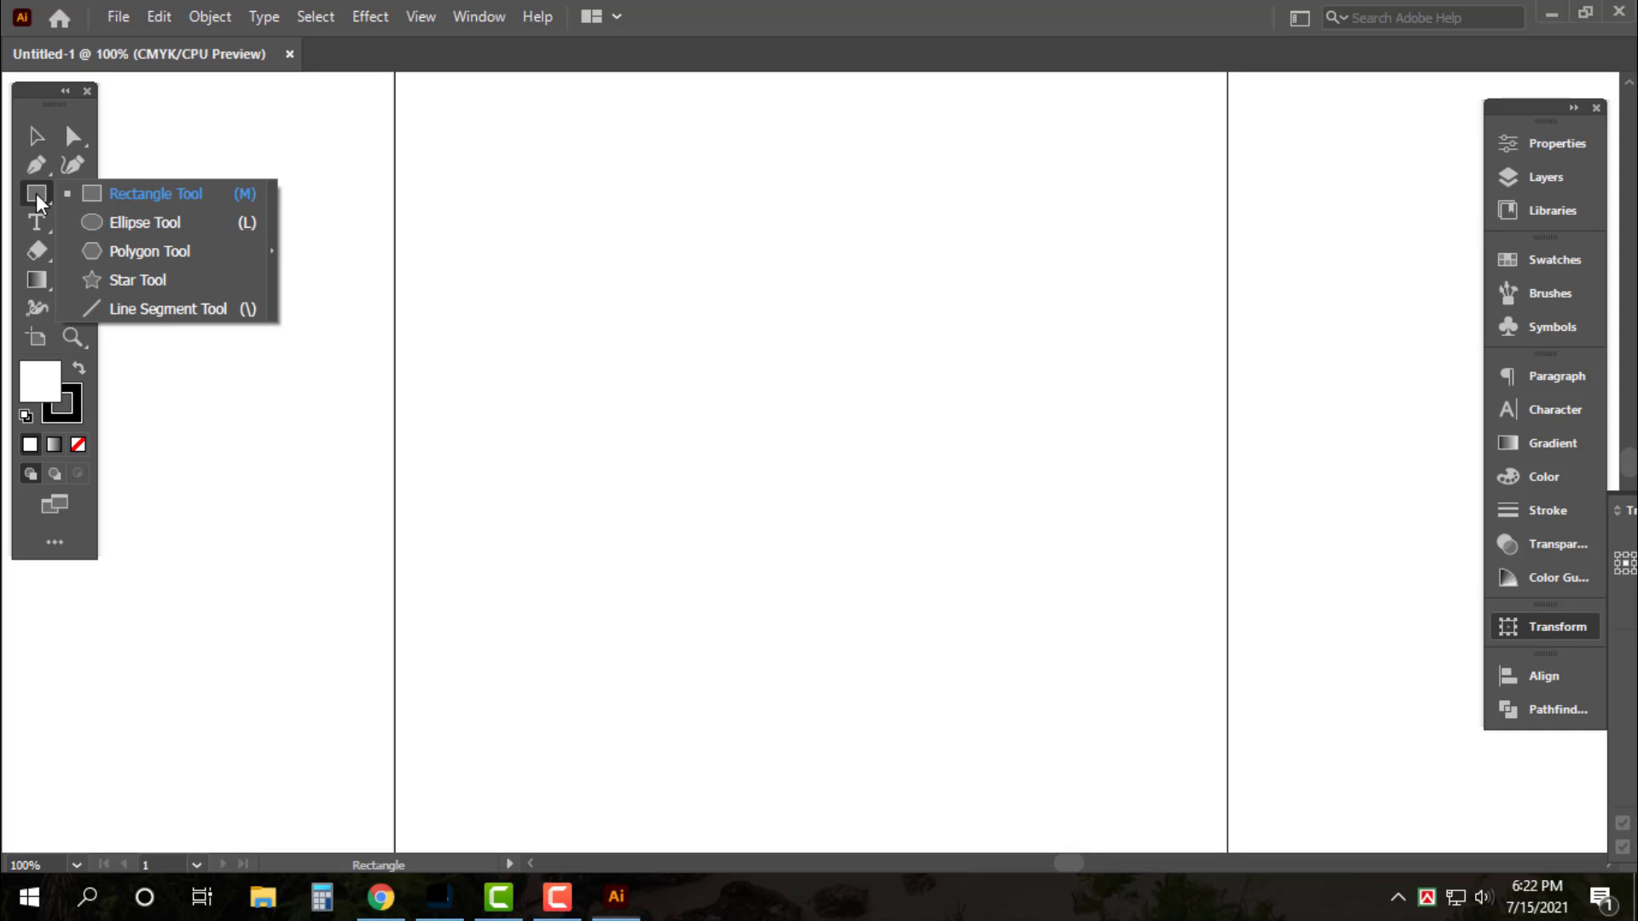
{"action": "left_click", "coordinate": [851, 366]}
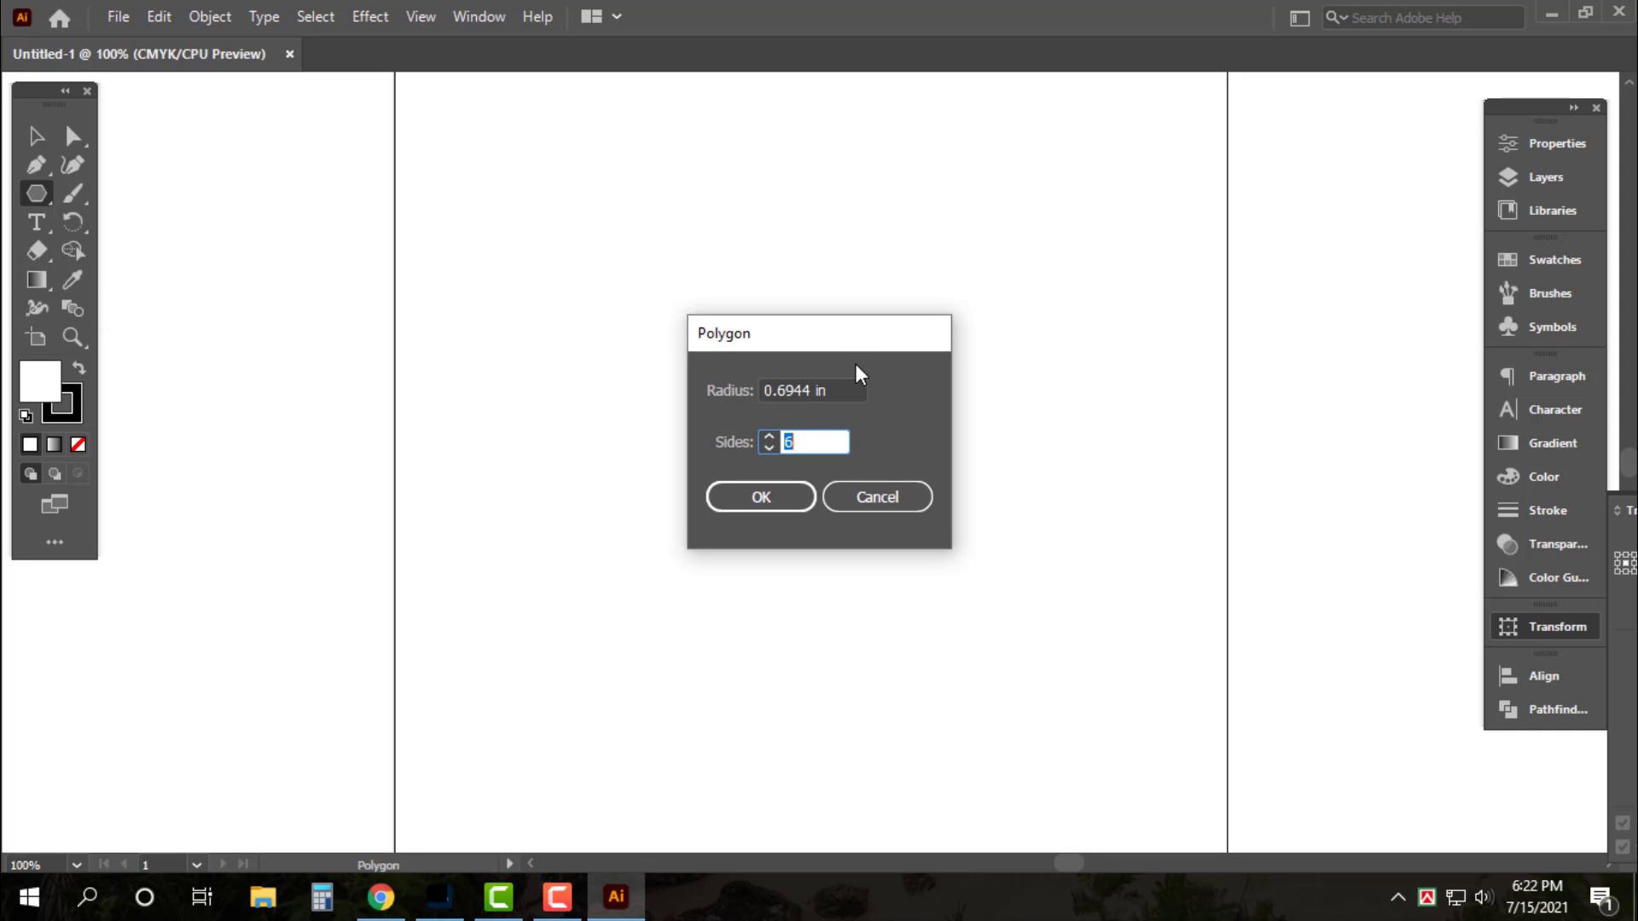
{"action": "type", "text": "3"}
{"action": "key", "text": "Return"}
{"action": "key", "text": "v"}
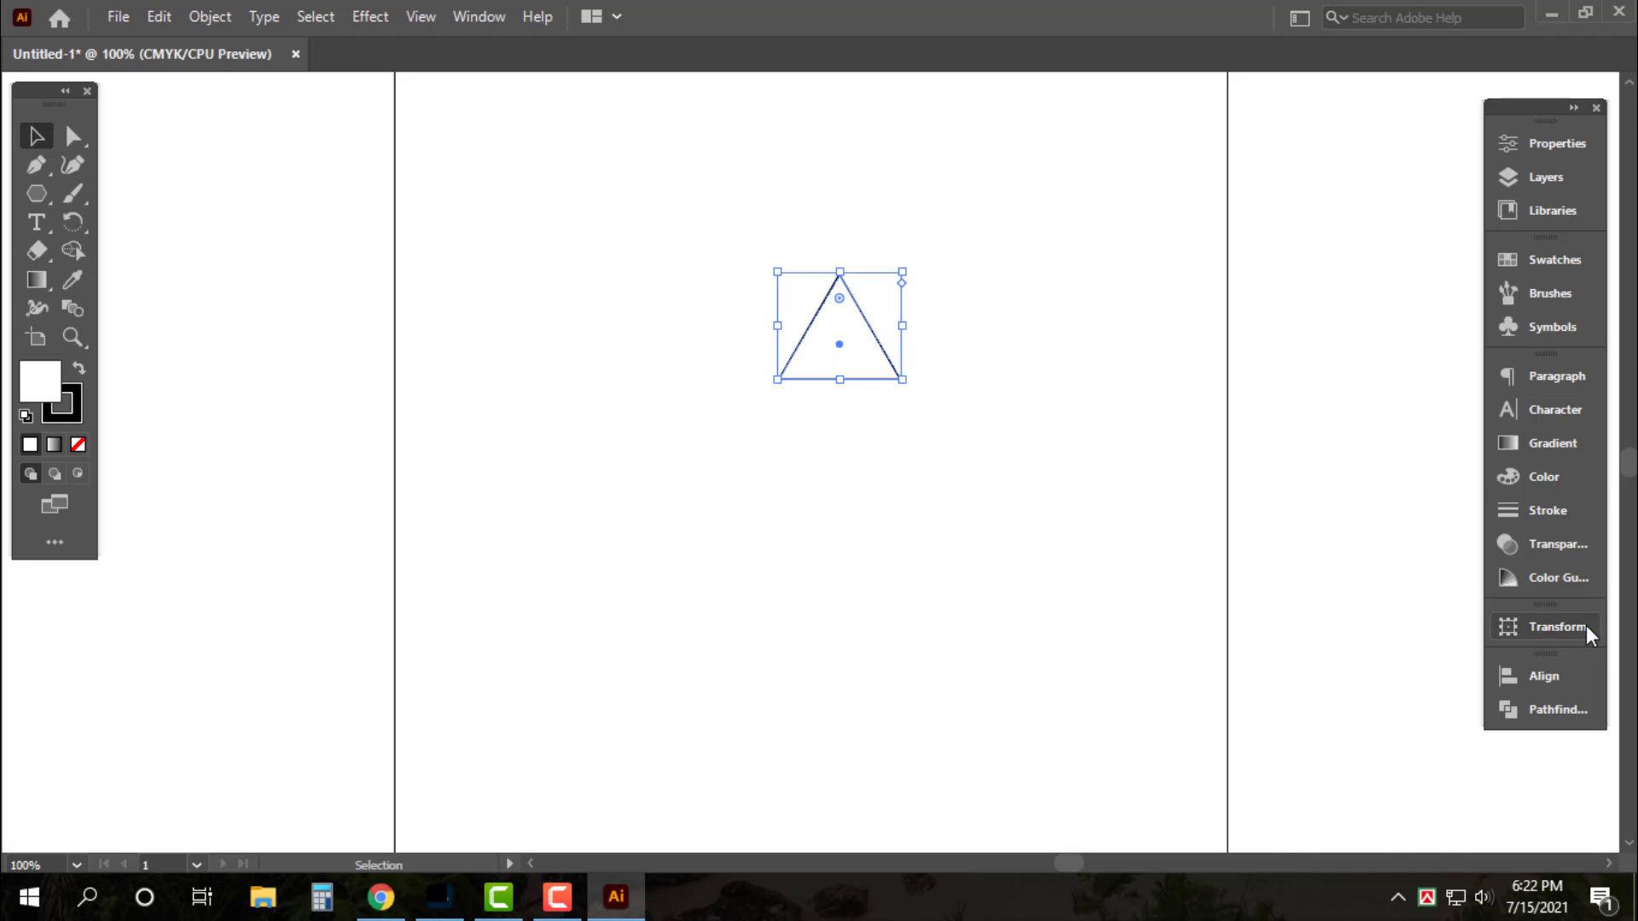
Resize the triangle to 5 in wide and 2 in high
{"action": "left_click", "coordinate": [1558, 627]}
{"action": "double_click", "coordinate": [1403, 548]}
{"action": "type", "text": "5"}
{"action": "key", "text": "Tab"}
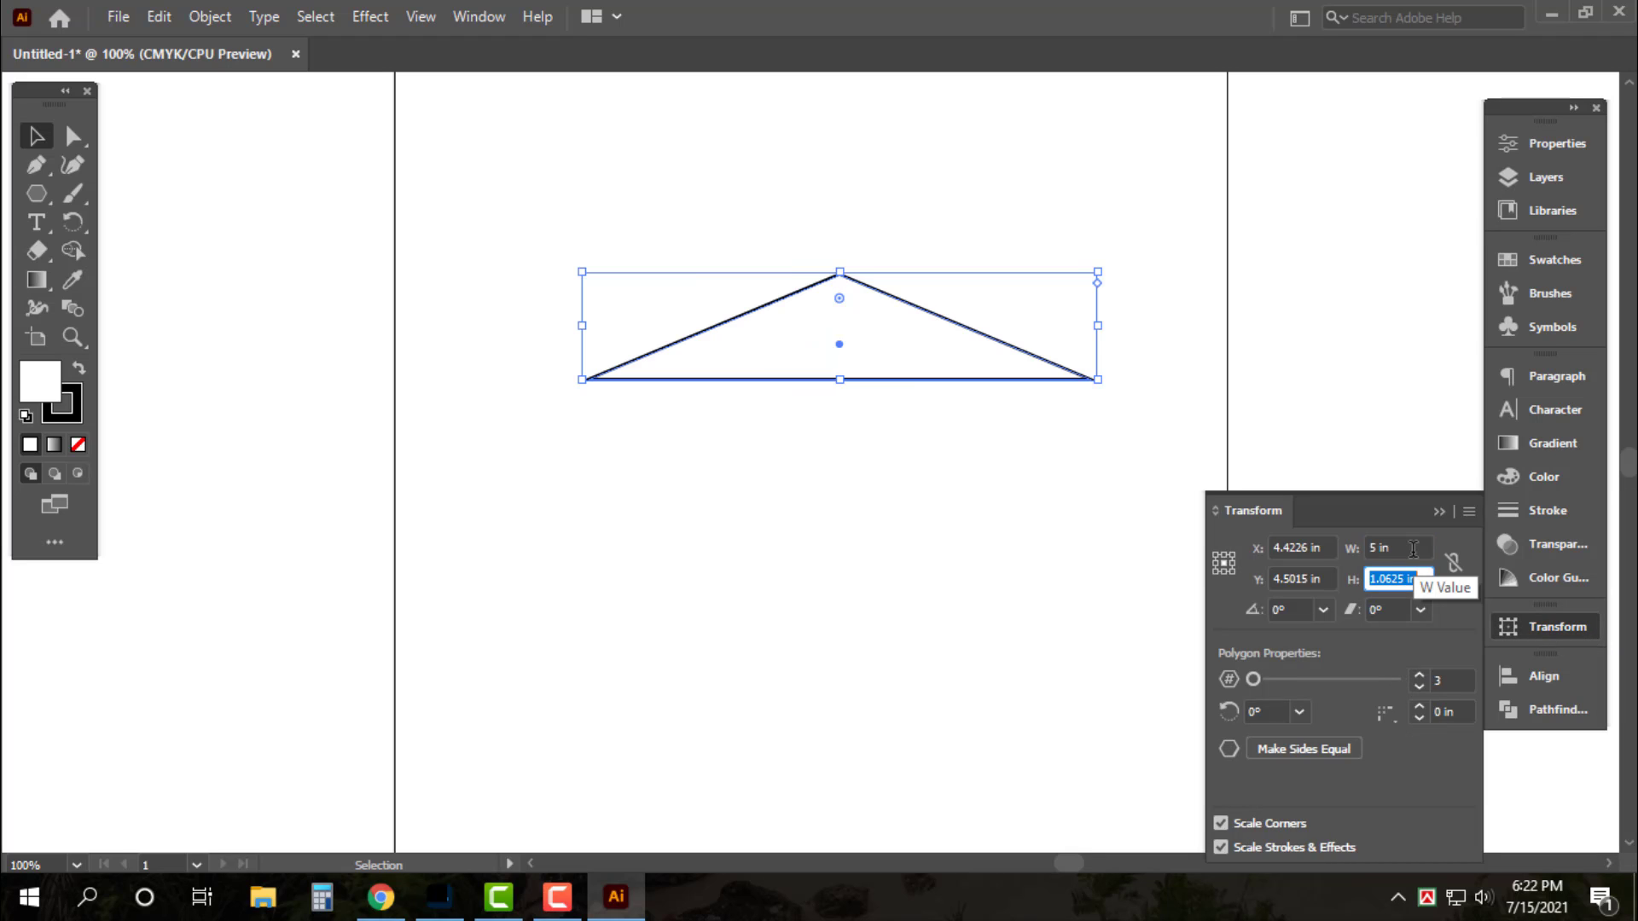
{"action": "key", "text": "Return"}
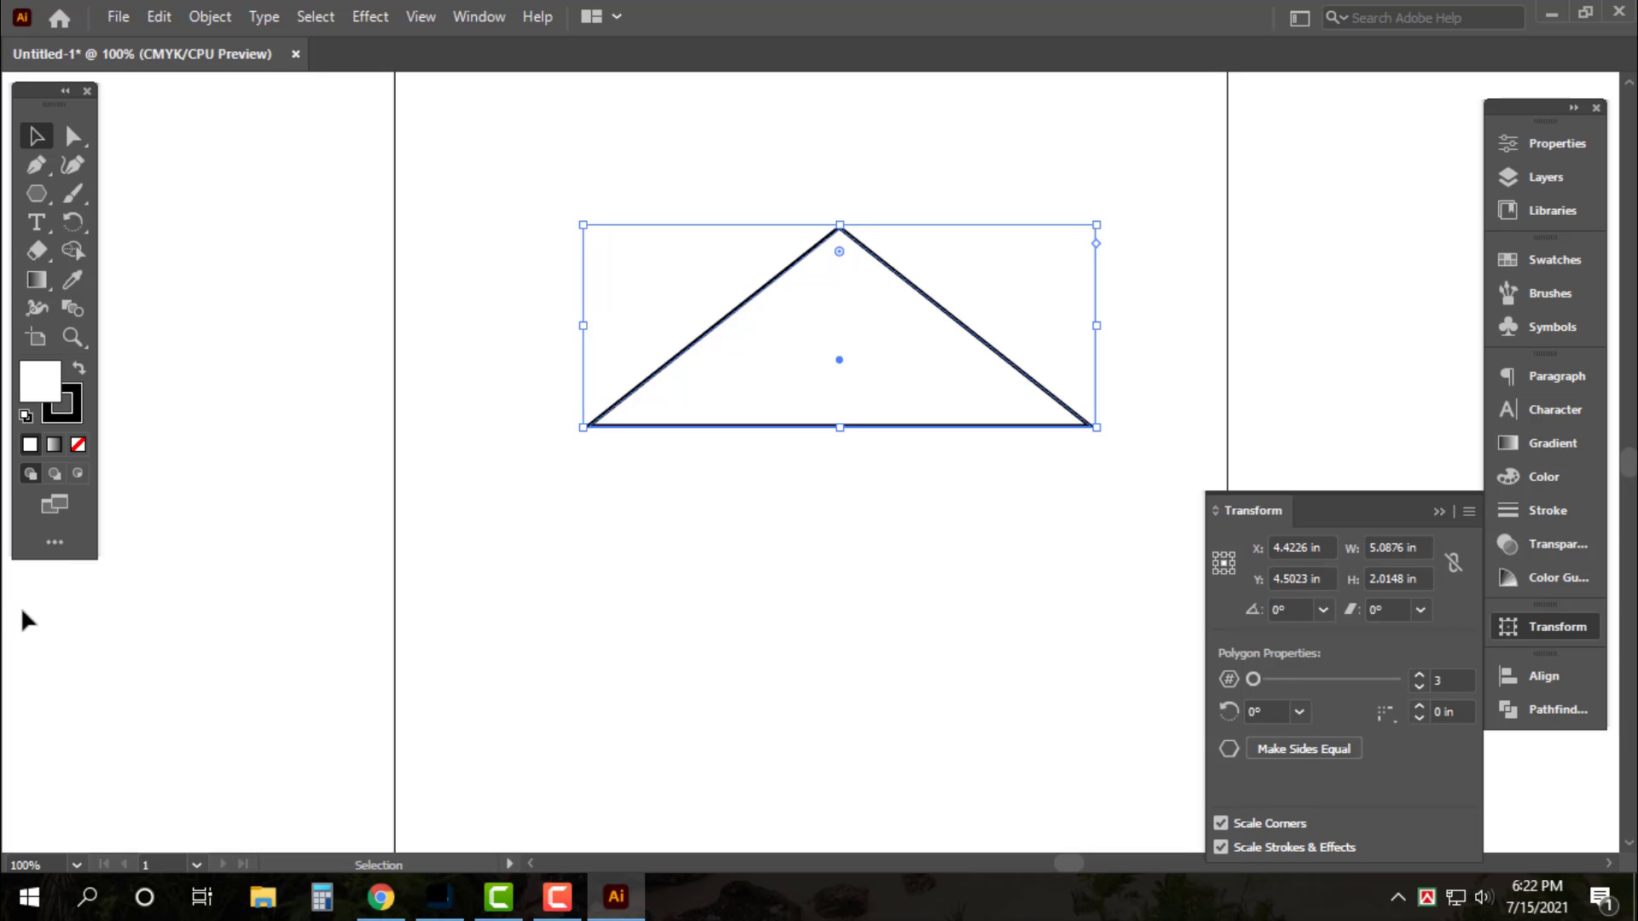
Show rulers and drag a vertical guide through the triangle's apex
{"action": "key", "text": "ctrl+r"}
{"action": "mouse_move", "coordinate": [15, 606]}
{"action": "left_mouse_down"}
{"action": "mouse_move", "coordinate": [857, 555]}
{"action": "mouse_move", "coordinate": [838, 543]}
{"action": "left_mouse_up"}
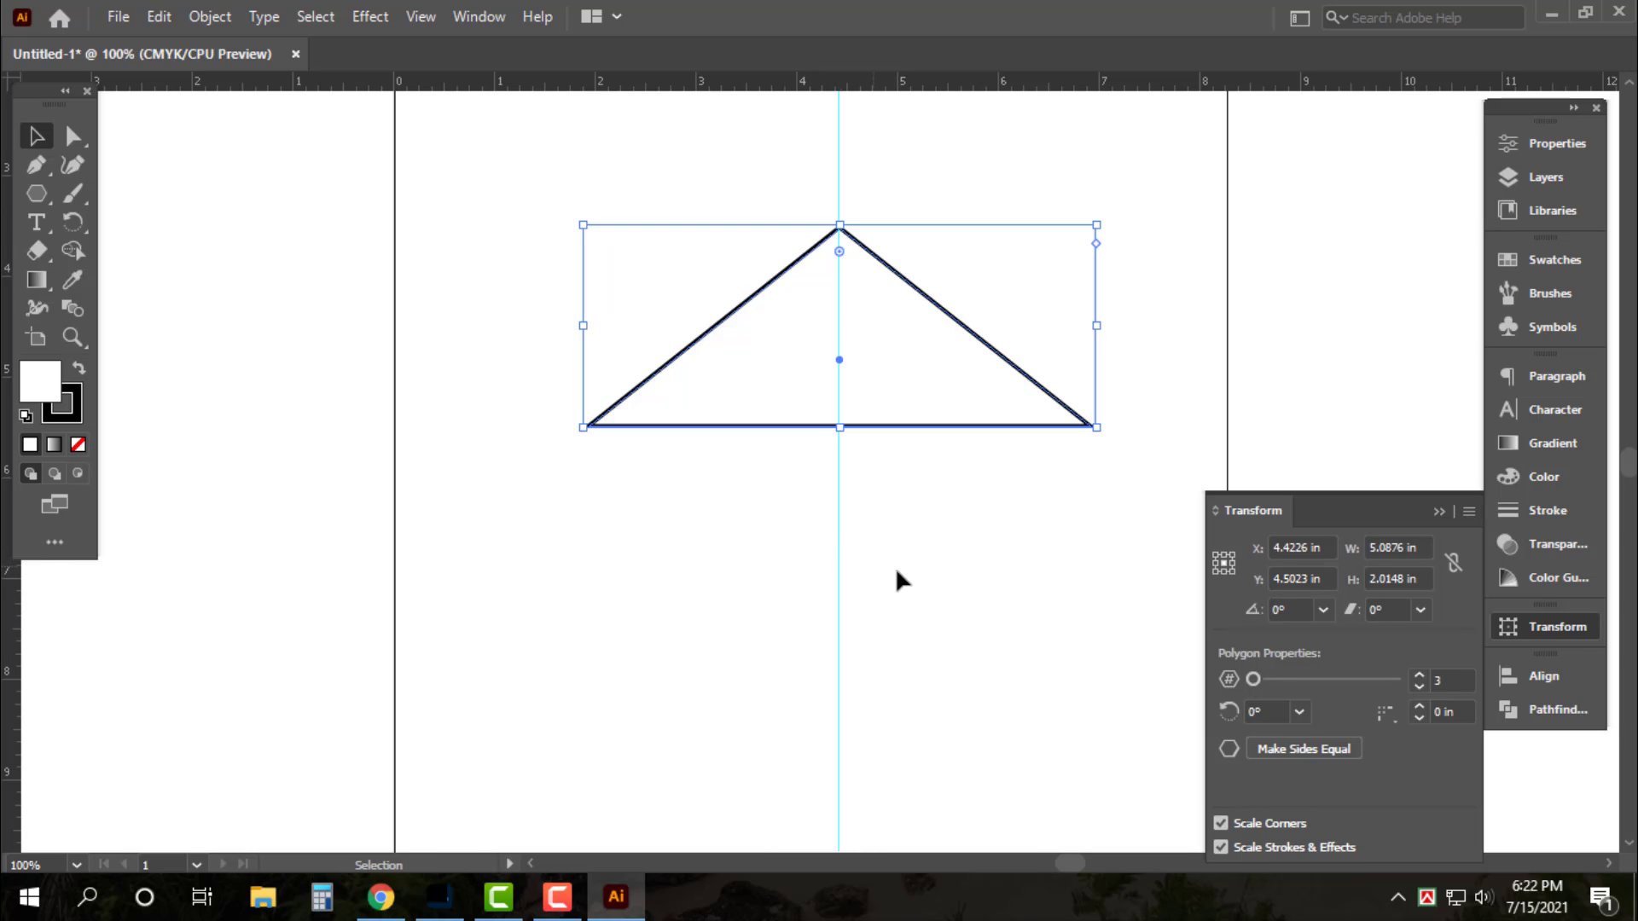
{"action": "left_click", "coordinate": [1554, 626]}
{"action": "left_click", "coordinate": [1034, 603]}
{"action": "left_click", "coordinate": [958, 426]}
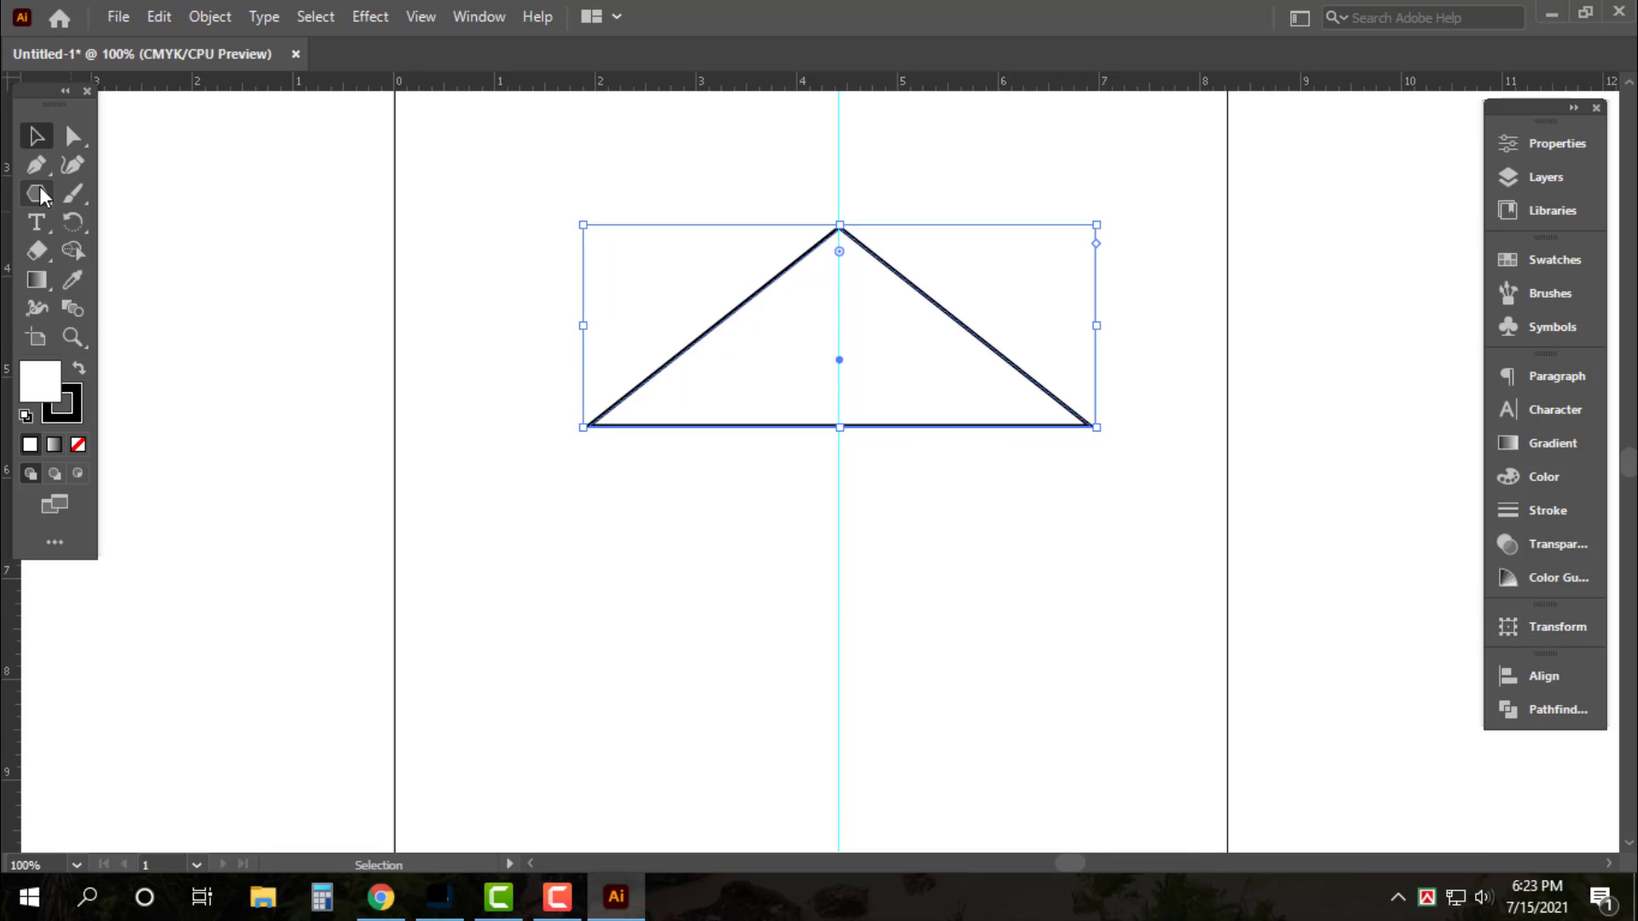
Draw a rectangle house body under the roof and set both shapes' fill to None
{"action": "left_click_drag", "start_coordinate": [39, 186], "coordinate": [145, 193]}
{"action": "left_click_drag", "start_coordinate": [684, 351], "coordinate": [996, 616]}
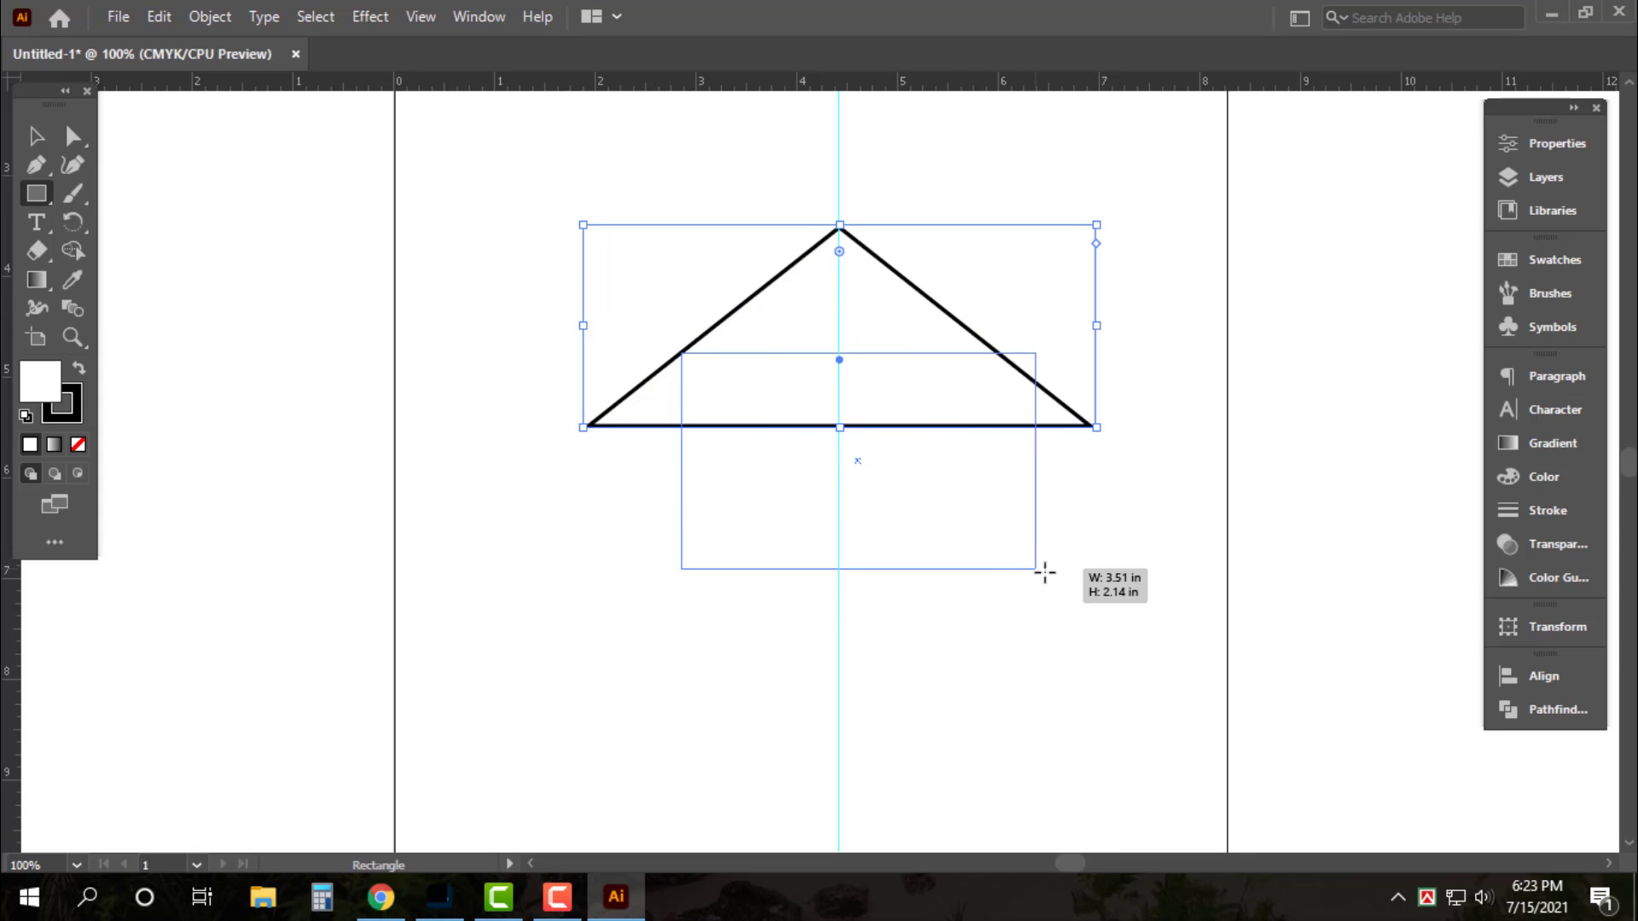
{"action": "key", "text": "v"}
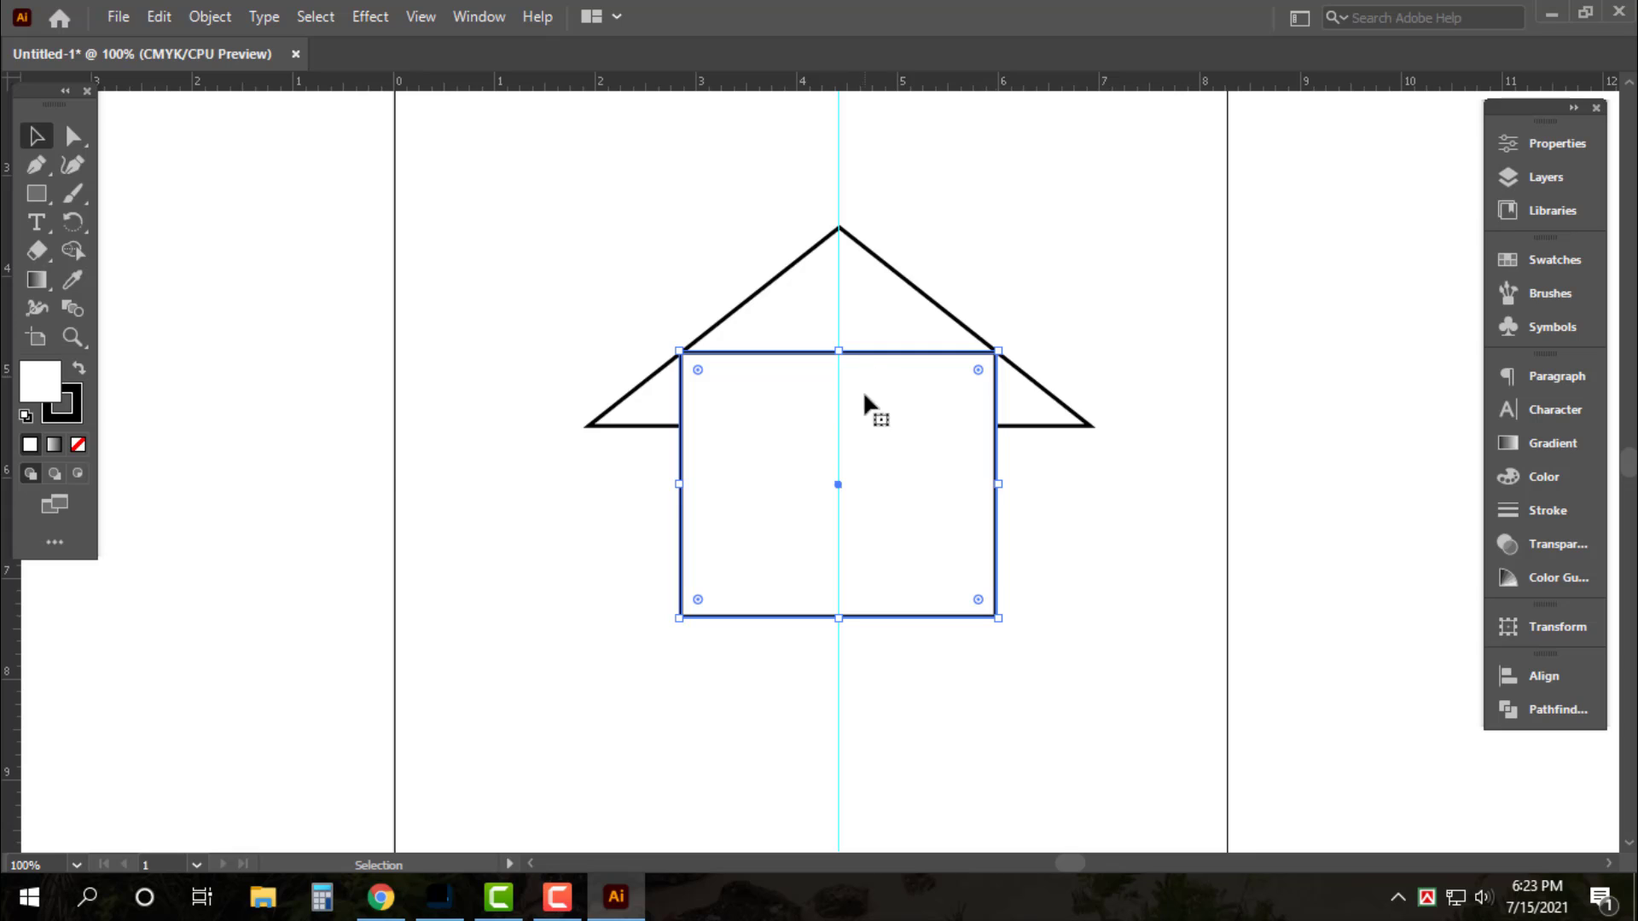
{"action": "left_click_drag", "start_coordinate": [520, 256], "coordinate": [683, 418]}
{"action": "left_click", "coordinate": [77, 445]}
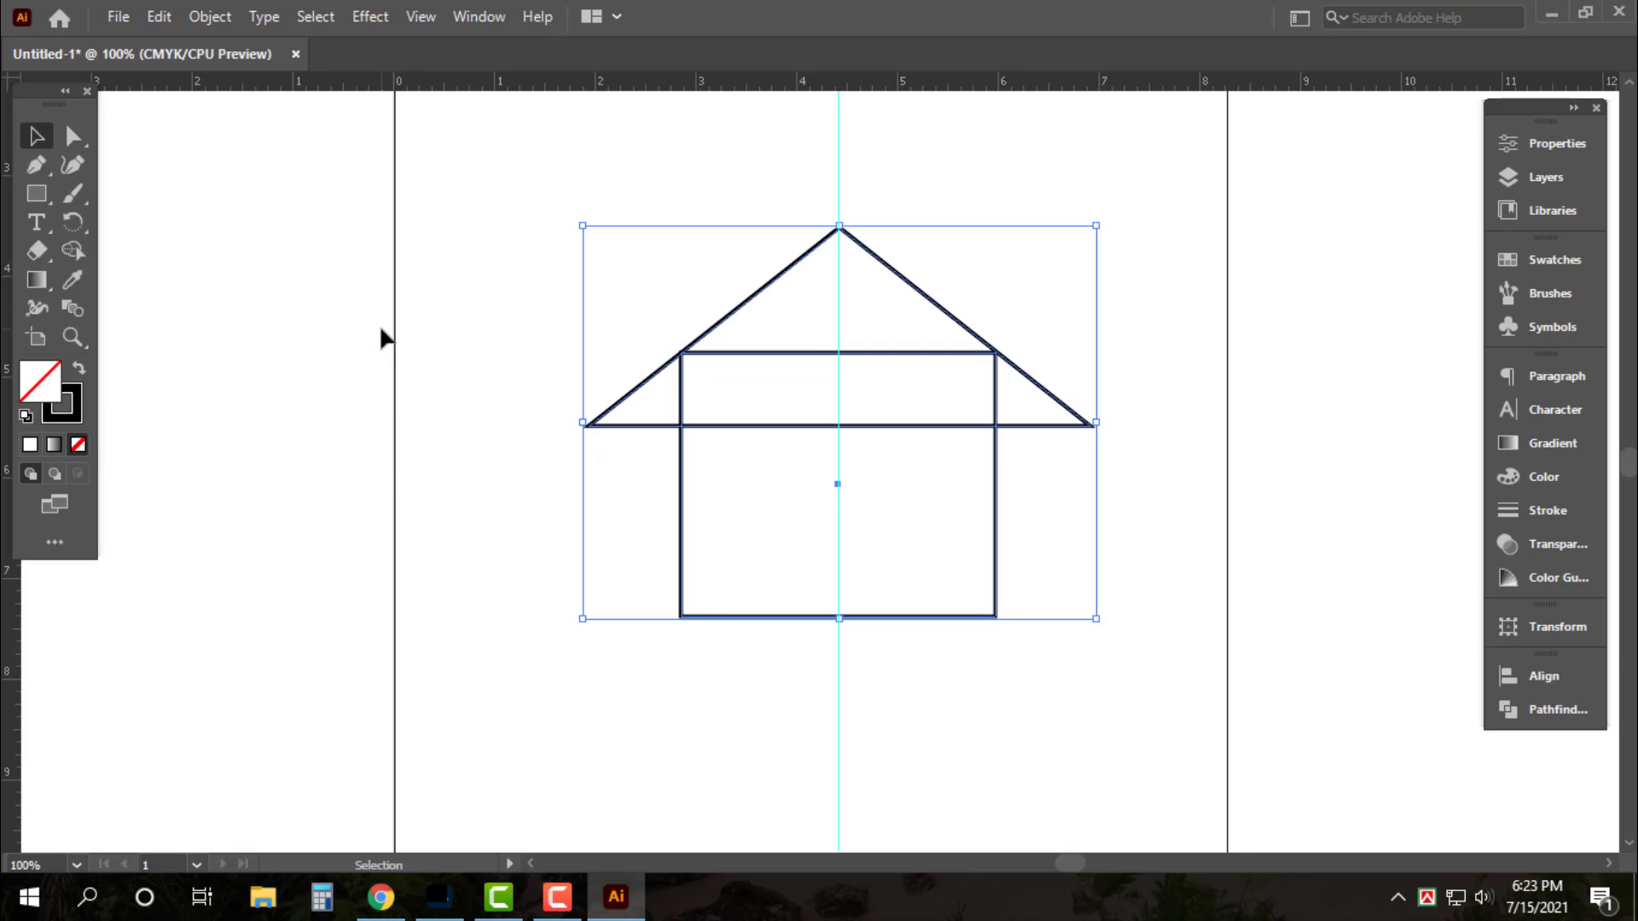
{"action": "left_click", "coordinate": [383, 337]}
Nudge the rectangle so it centres on the guide and overlaps the roof base
{"action": "left_click", "coordinate": [993, 498]}
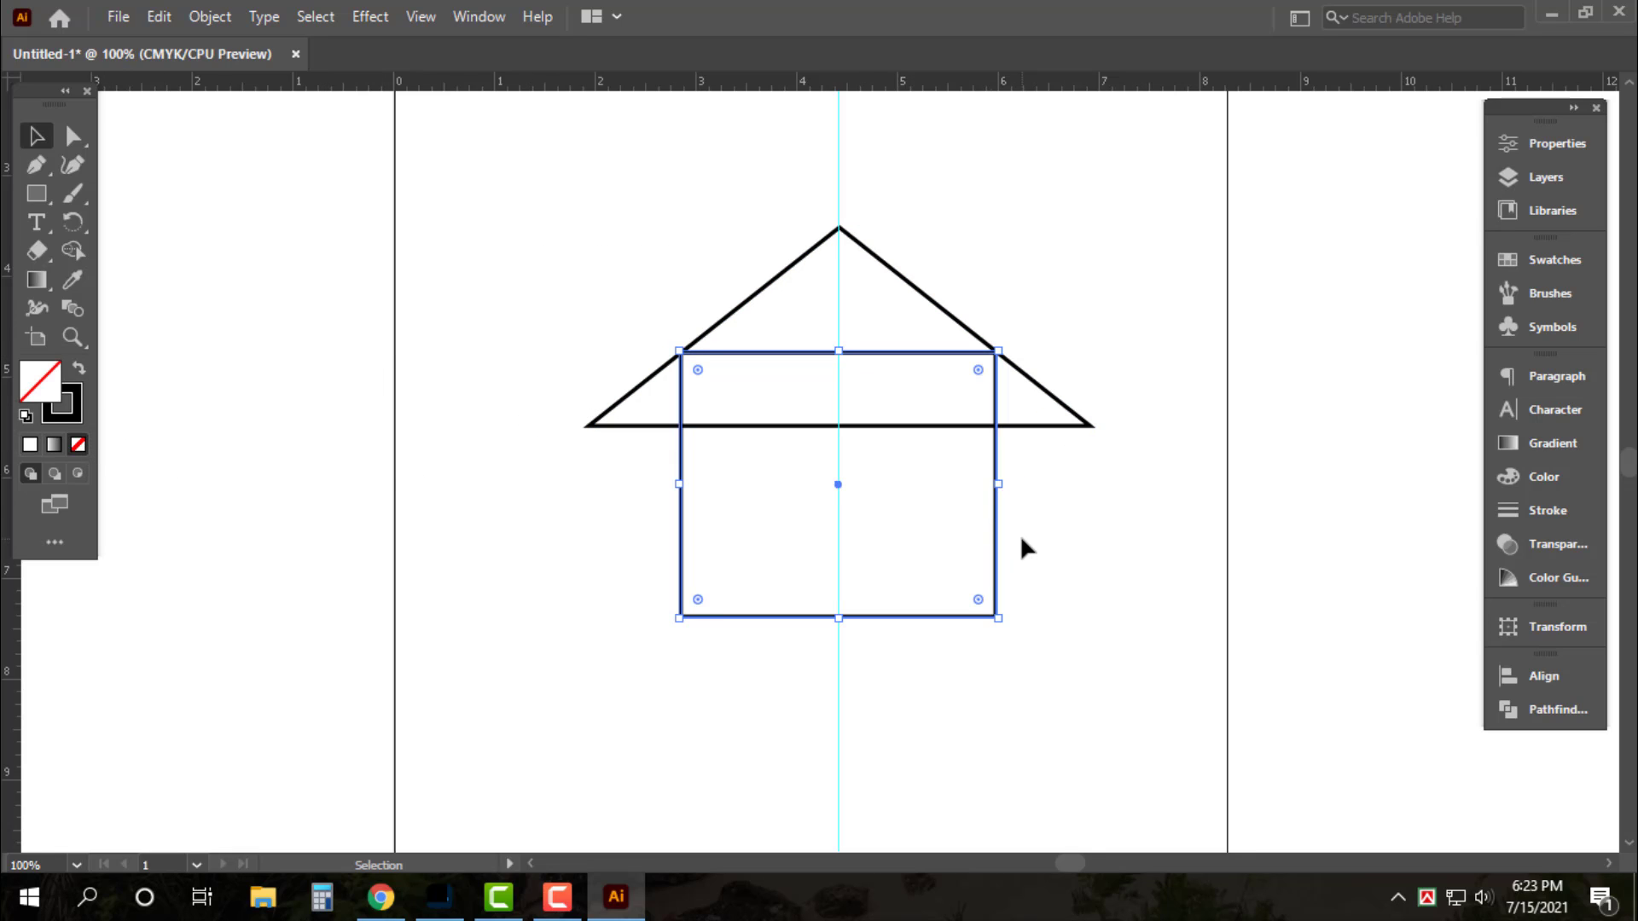
{"action": "key", "text": "Down"}
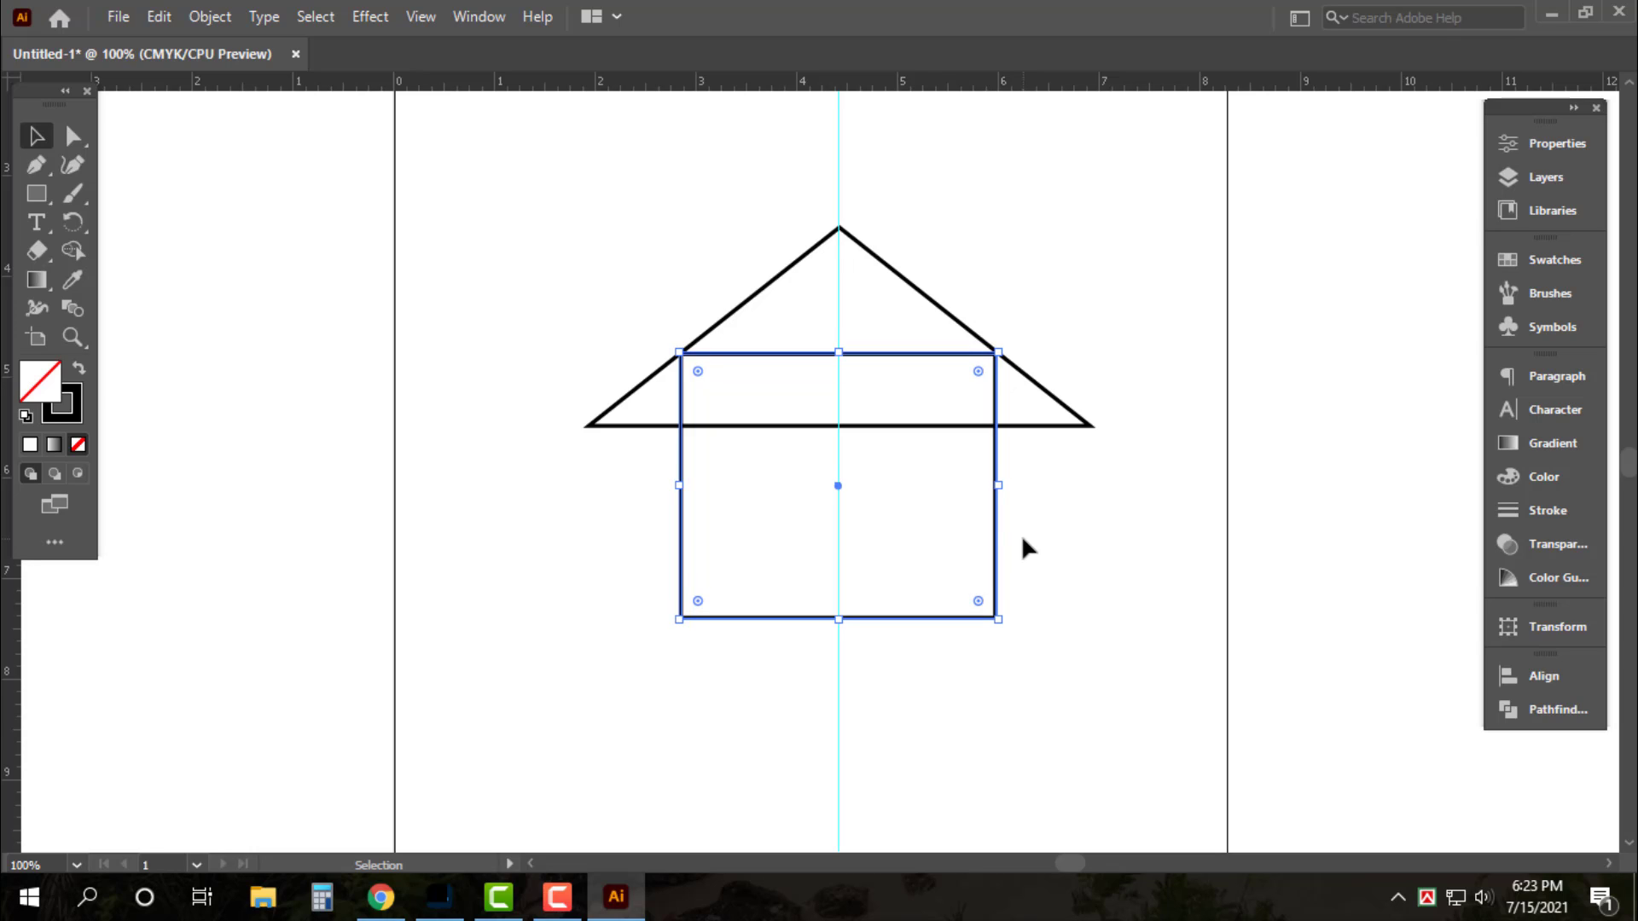
{"action": "left_click", "coordinate": [1149, 593]}
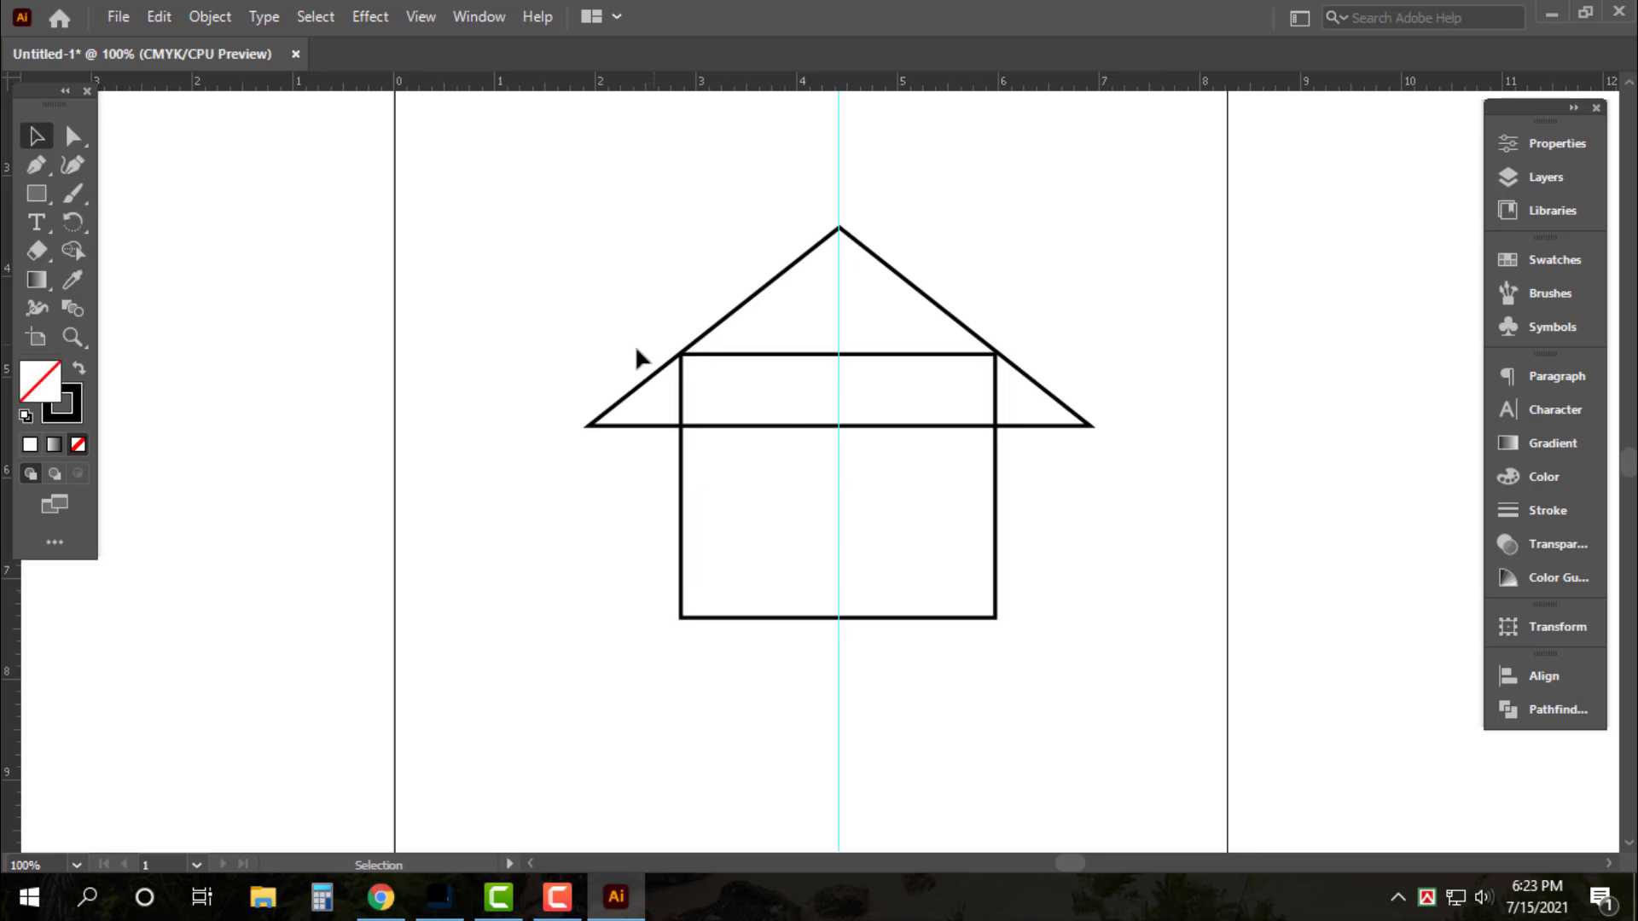
{"action": "left_click_drag", "start_coordinate": [817, 553], "coordinate": [851, 675]}
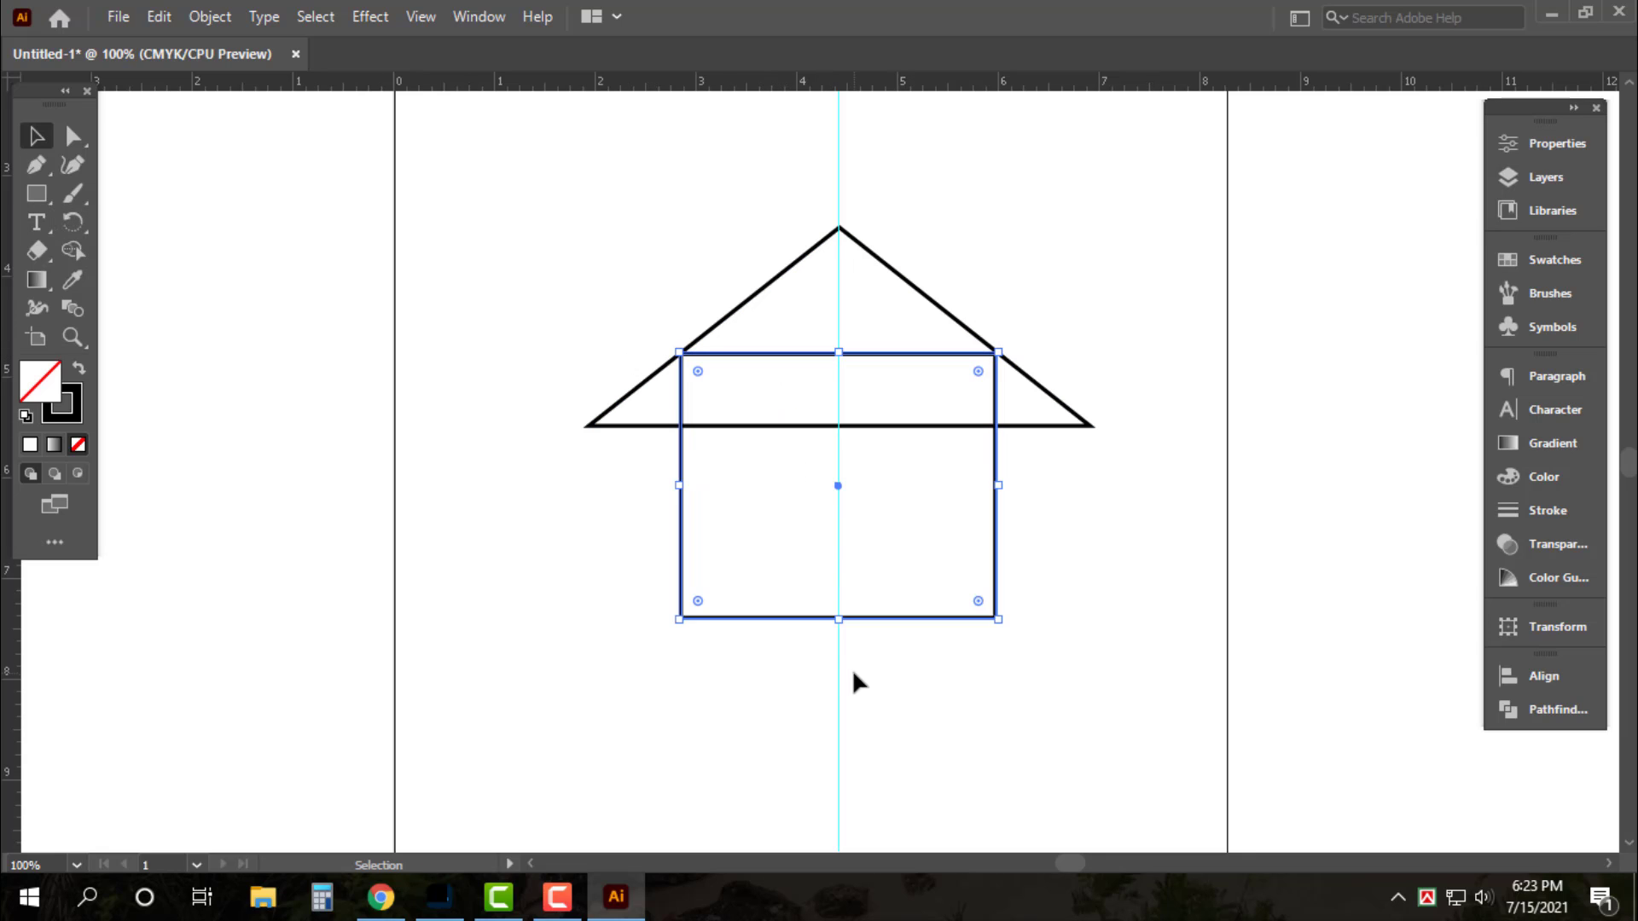
{"action": "key", "text": "shift+Up"}
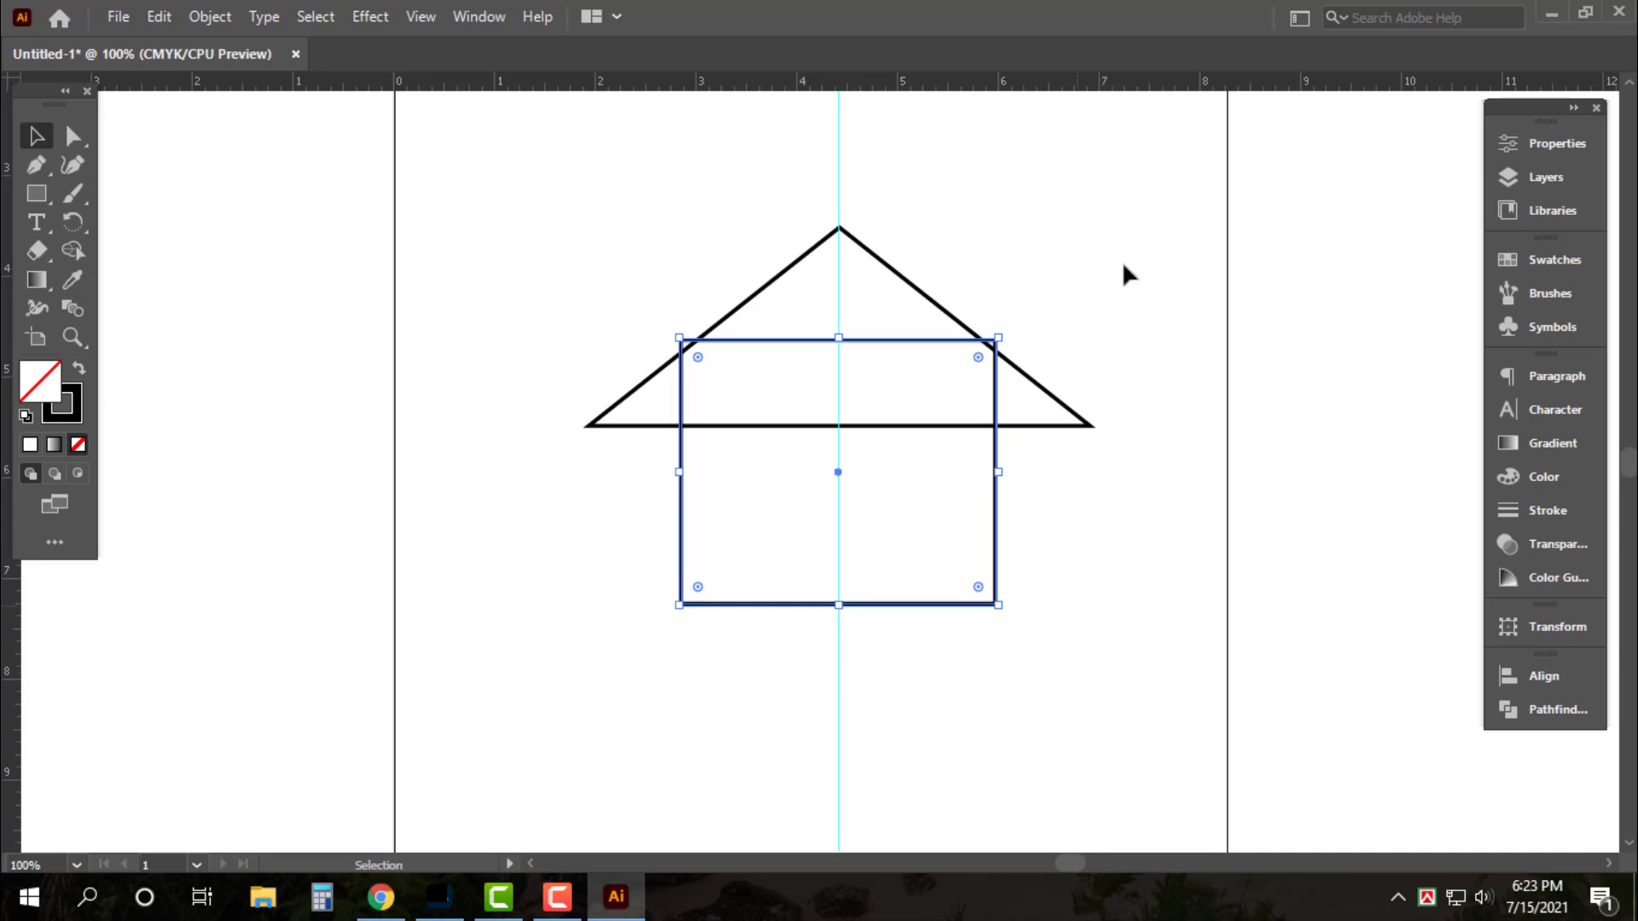
{"action": "left_click", "coordinate": [1100, 217]}
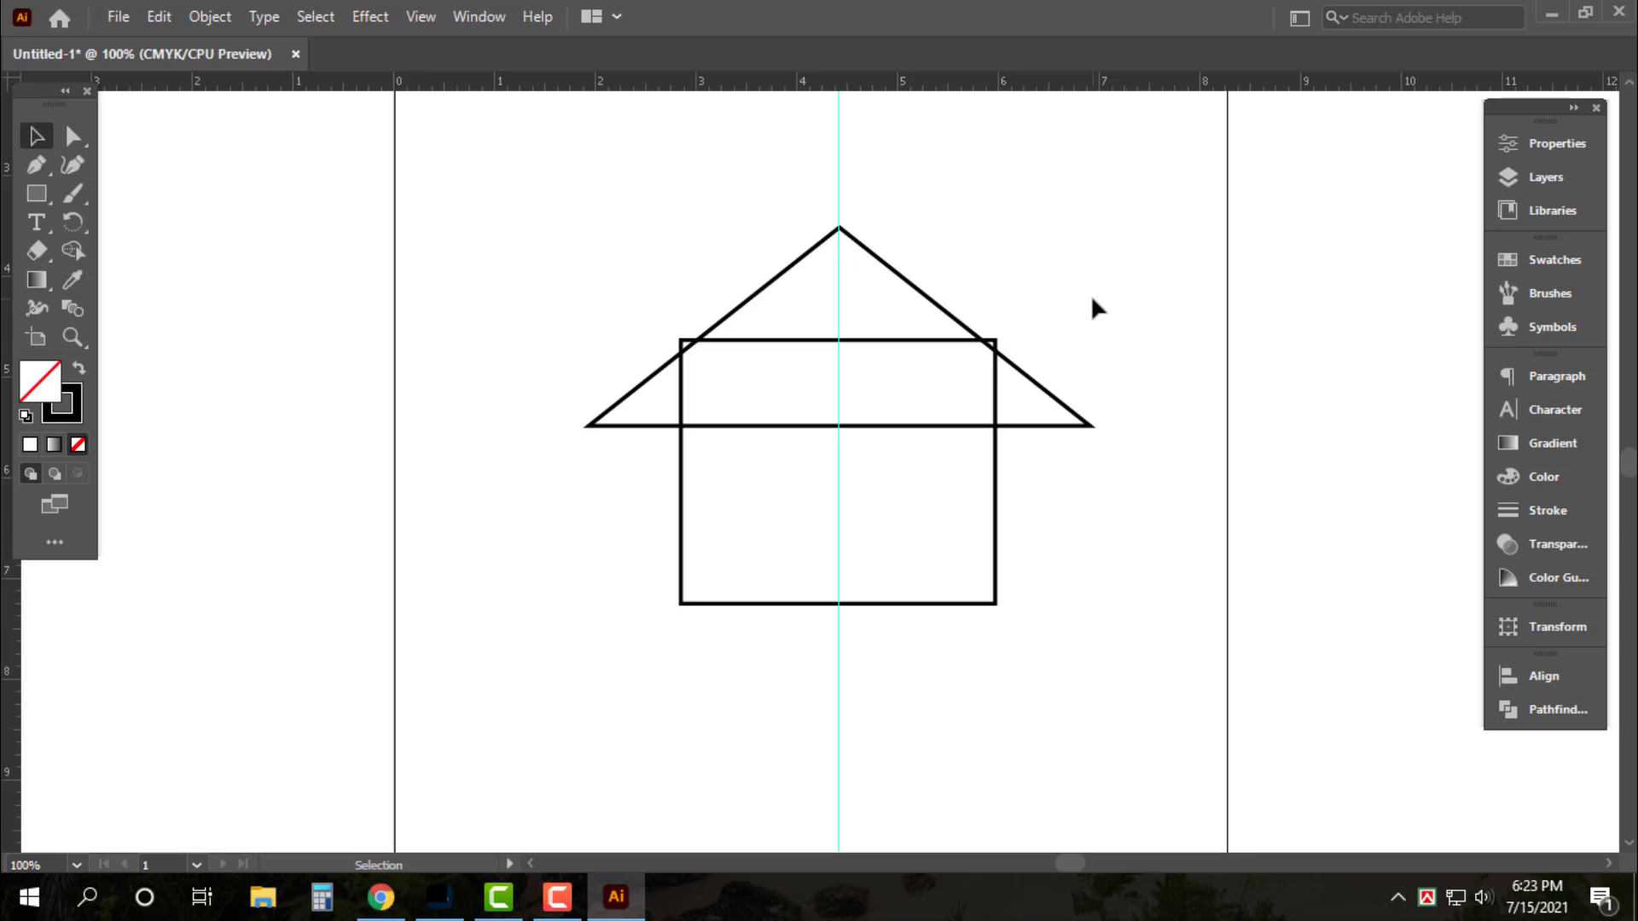
{"action": "left_click_drag", "start_coordinate": [976, 504], "coordinate": [969, 503]}
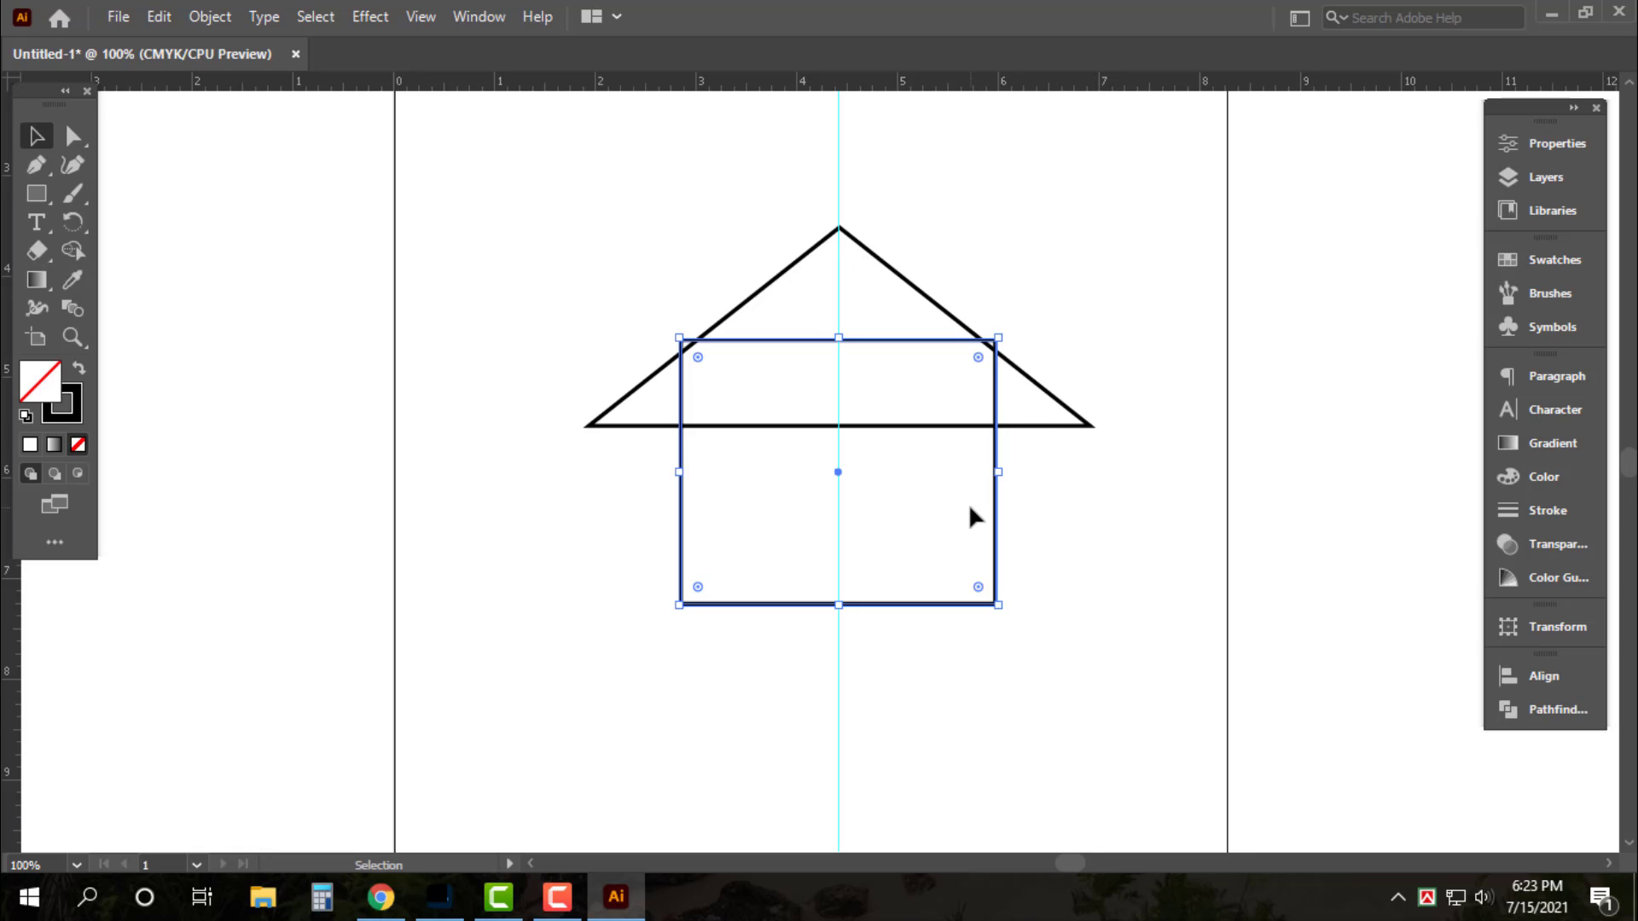
{"action": "key", "text": "shift+Down"}
{"action": "key", "text": "ctrl+shift+a"}
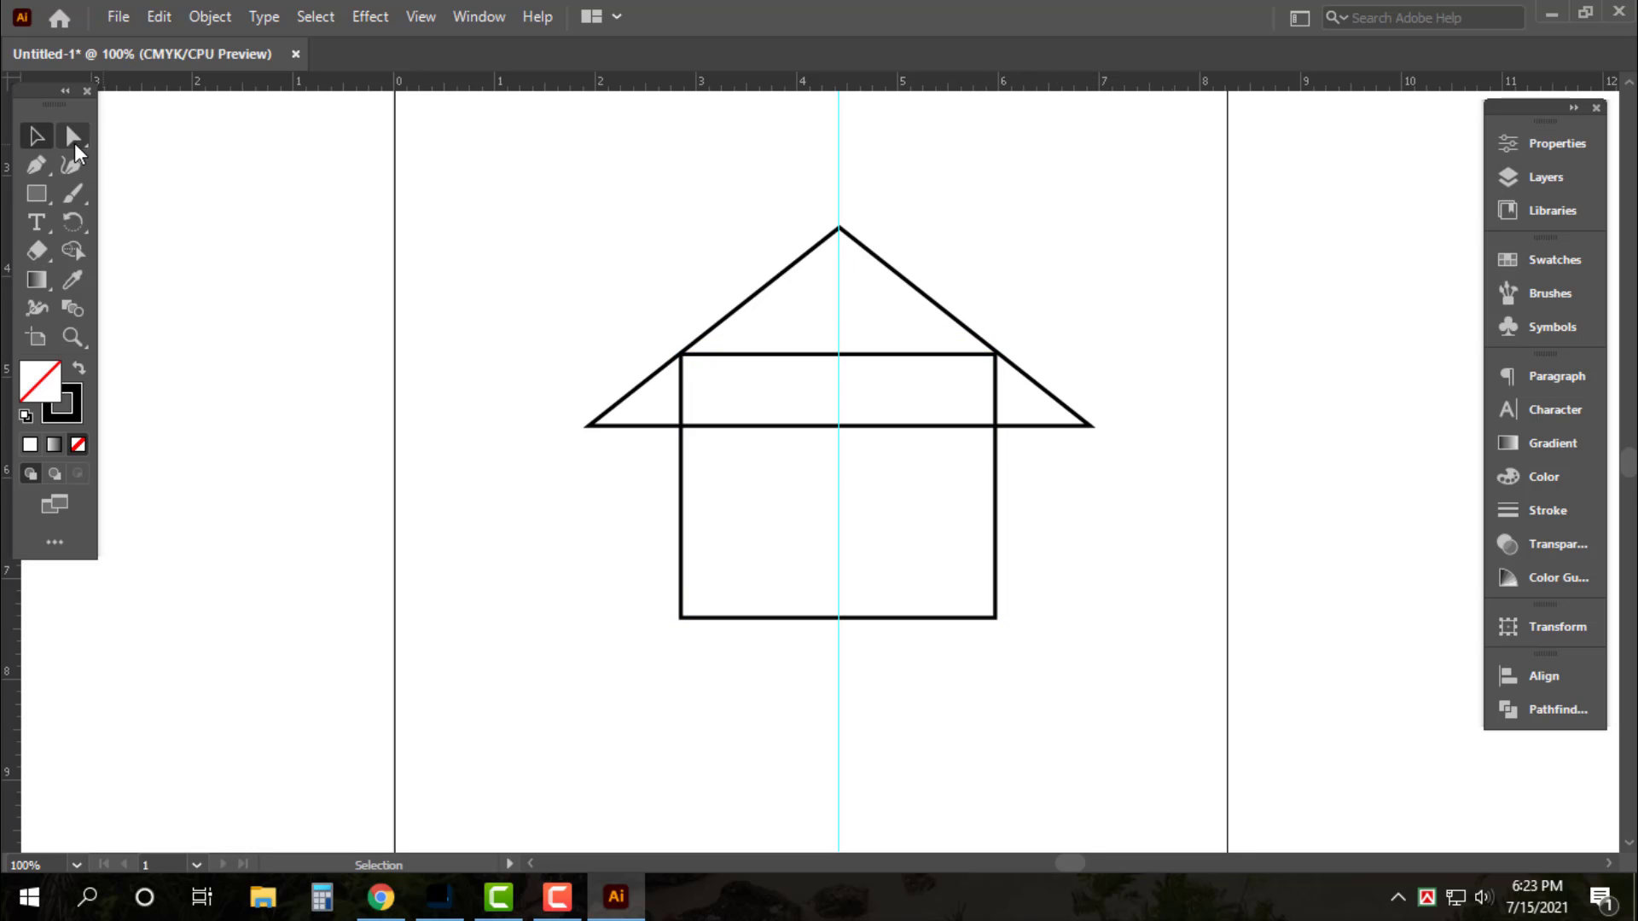
Delete the roof triangle's bottom segment to leave an open roof
{"action": "left_click", "coordinate": [74, 142]}
{"action": "left_click", "coordinate": [640, 425]}
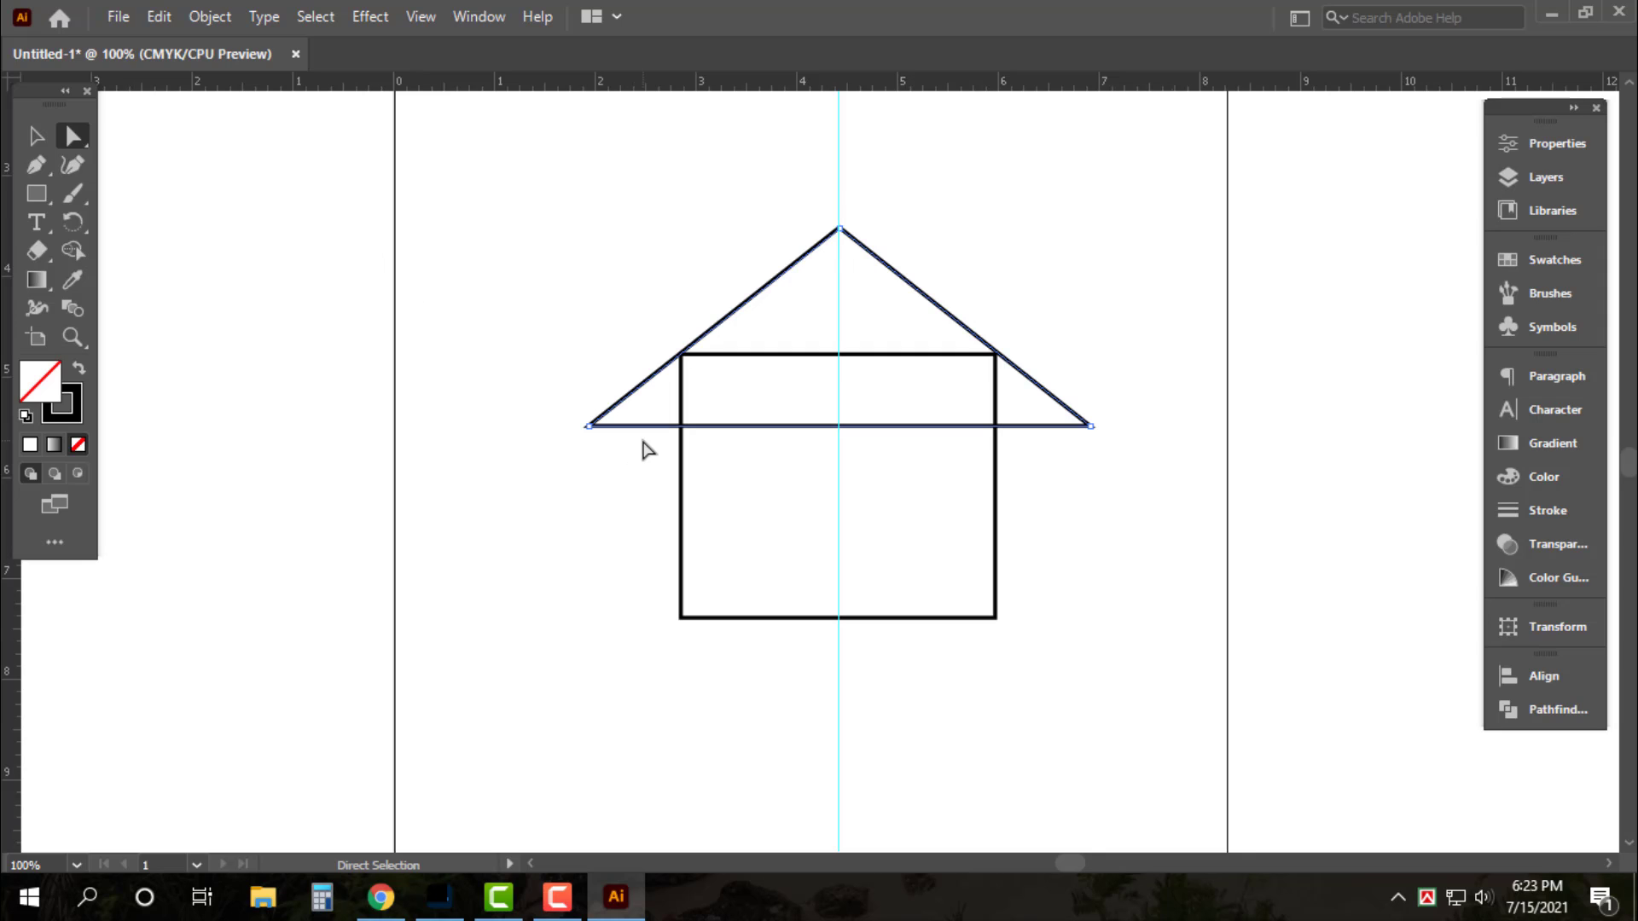
{"action": "key", "text": "Delete"}
{"action": "key", "text": "v"}
{"action": "left_click", "coordinate": [1158, 380]}
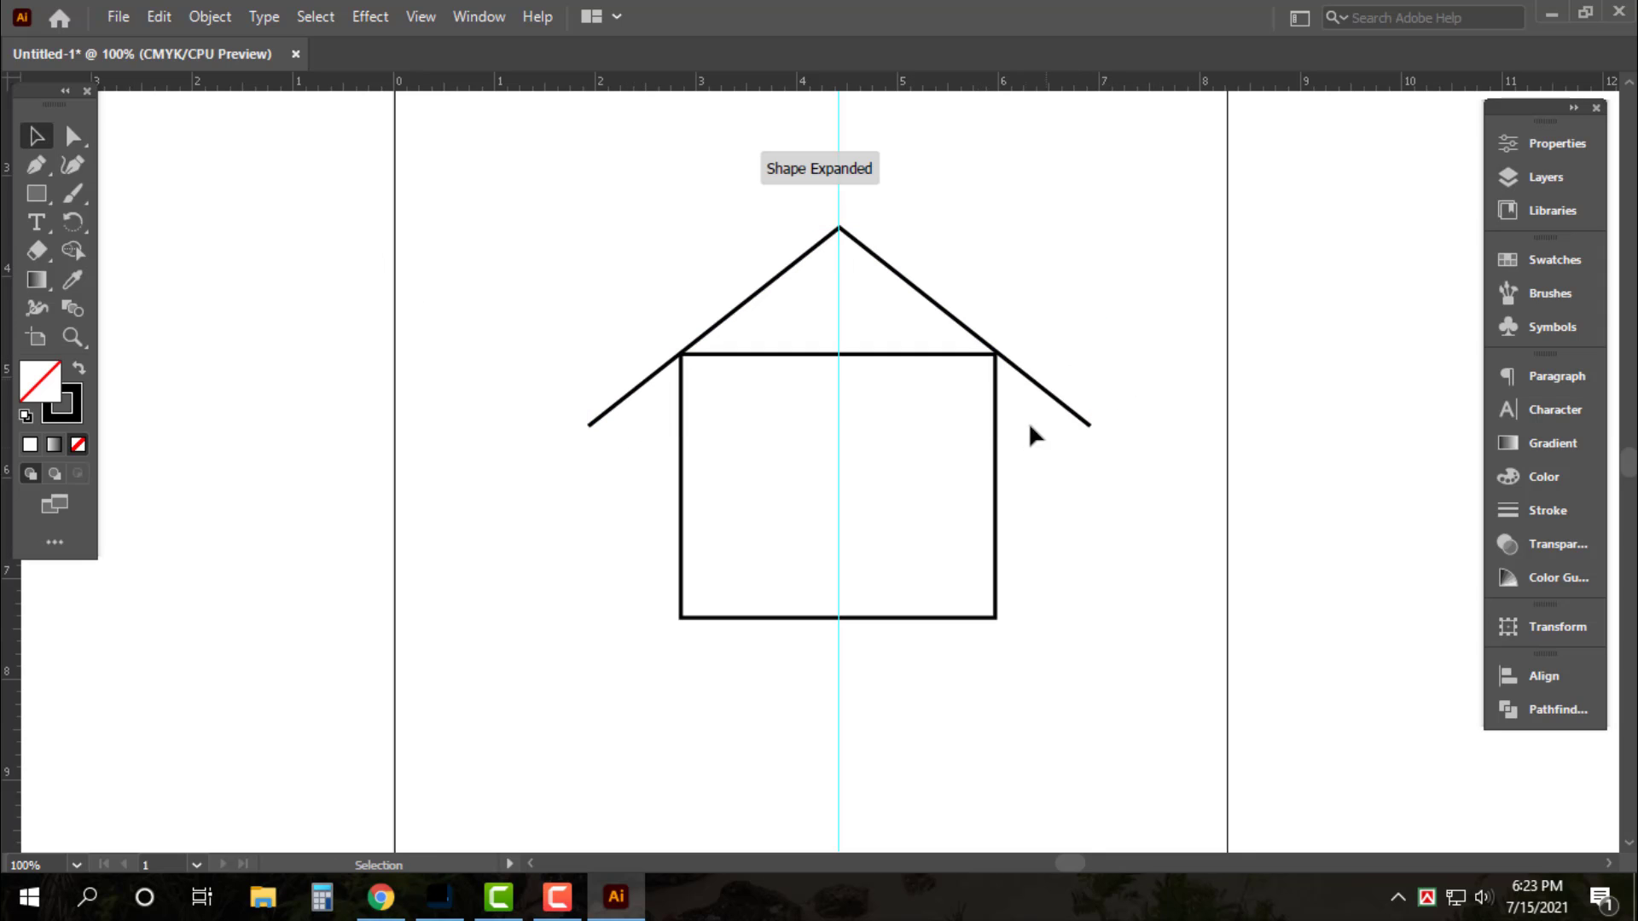
Give the roof and house frame a 20 pt stroke weight
{"action": "left_click_drag", "start_coordinate": [1082, 365], "coordinate": [936, 471]}
{"action": "left_click", "coordinate": [1548, 510]}
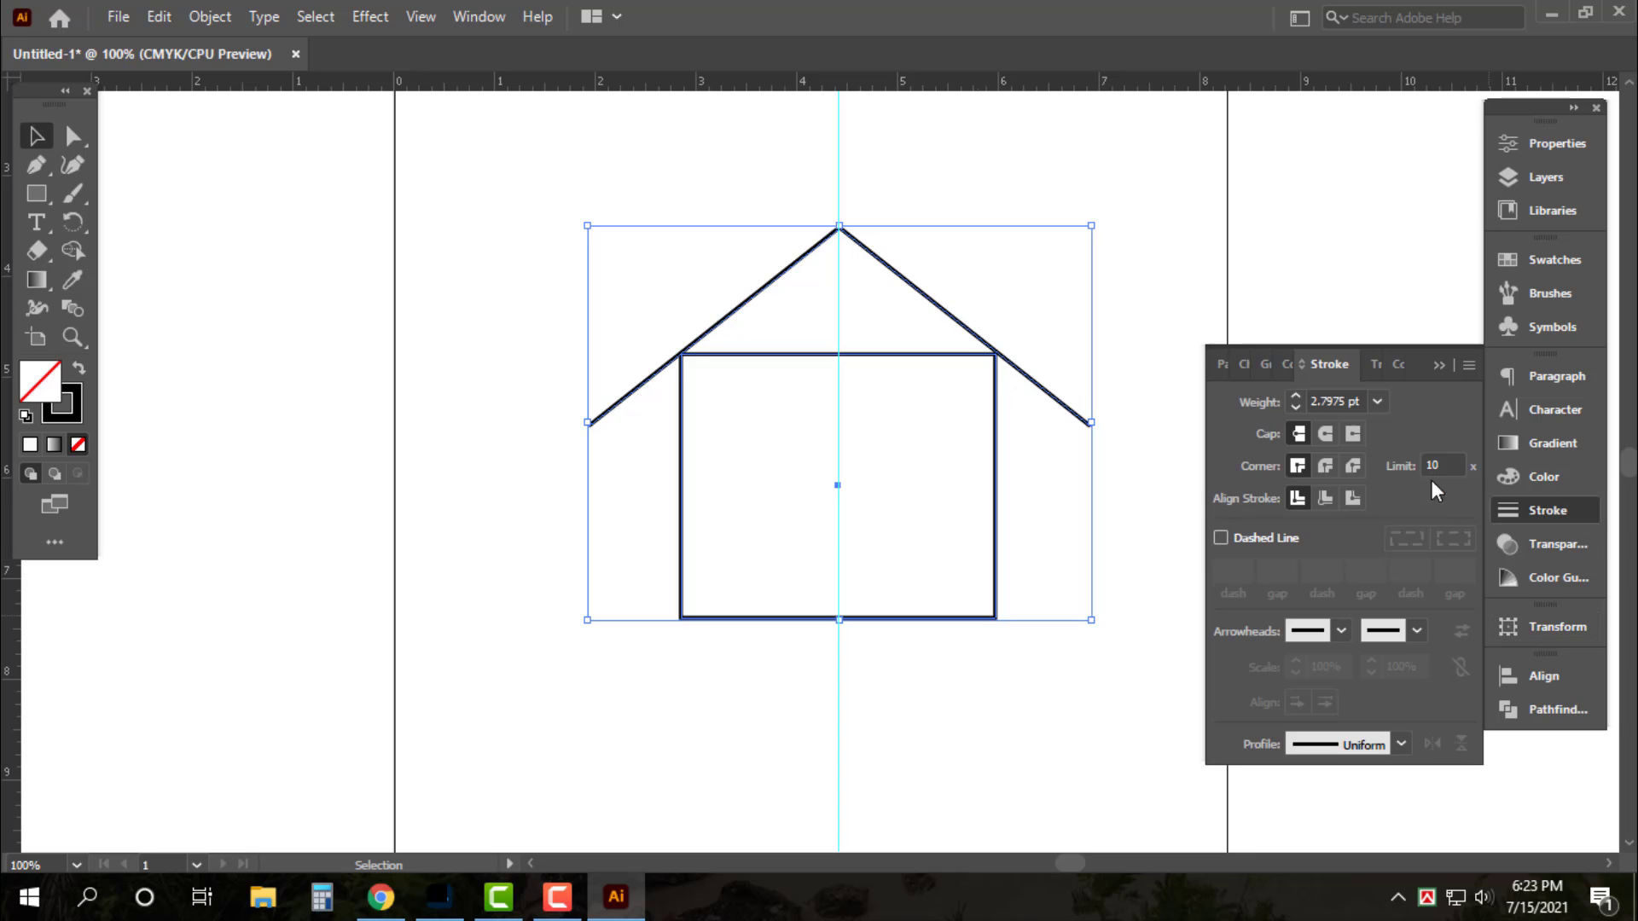
{"action": "double_click", "coordinate": [1344, 401]}
{"action": "type", "text": "20"}
{"action": "key", "text": "Return"}
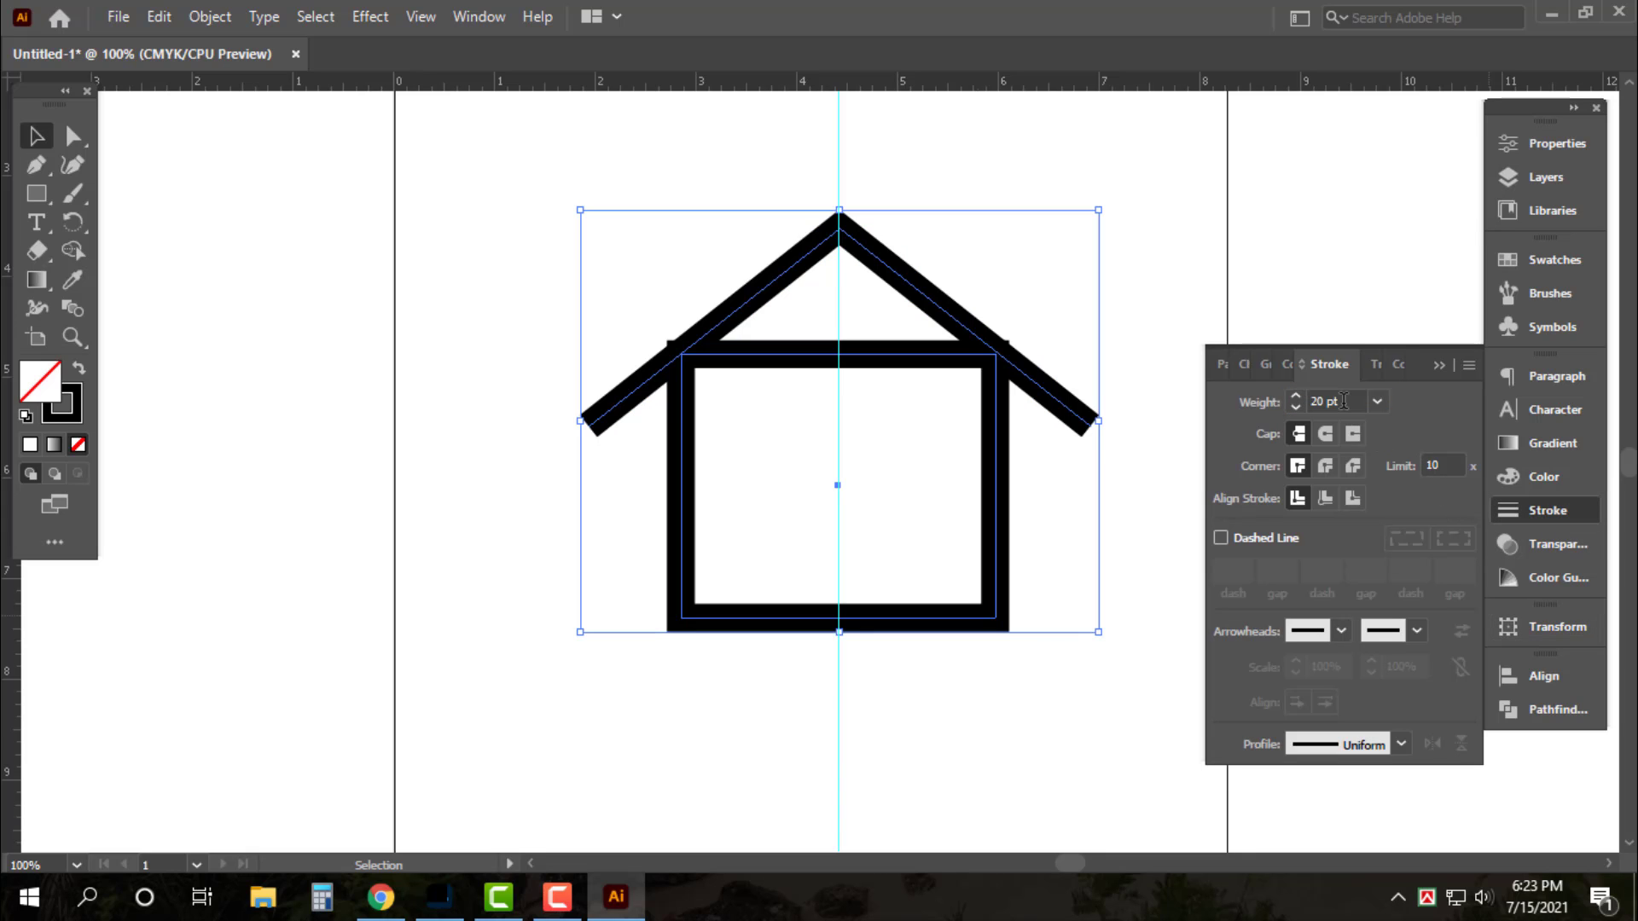
Expand the house outlines with Fill and Stroke into solid shapes
{"action": "left_click", "coordinate": [209, 16]}
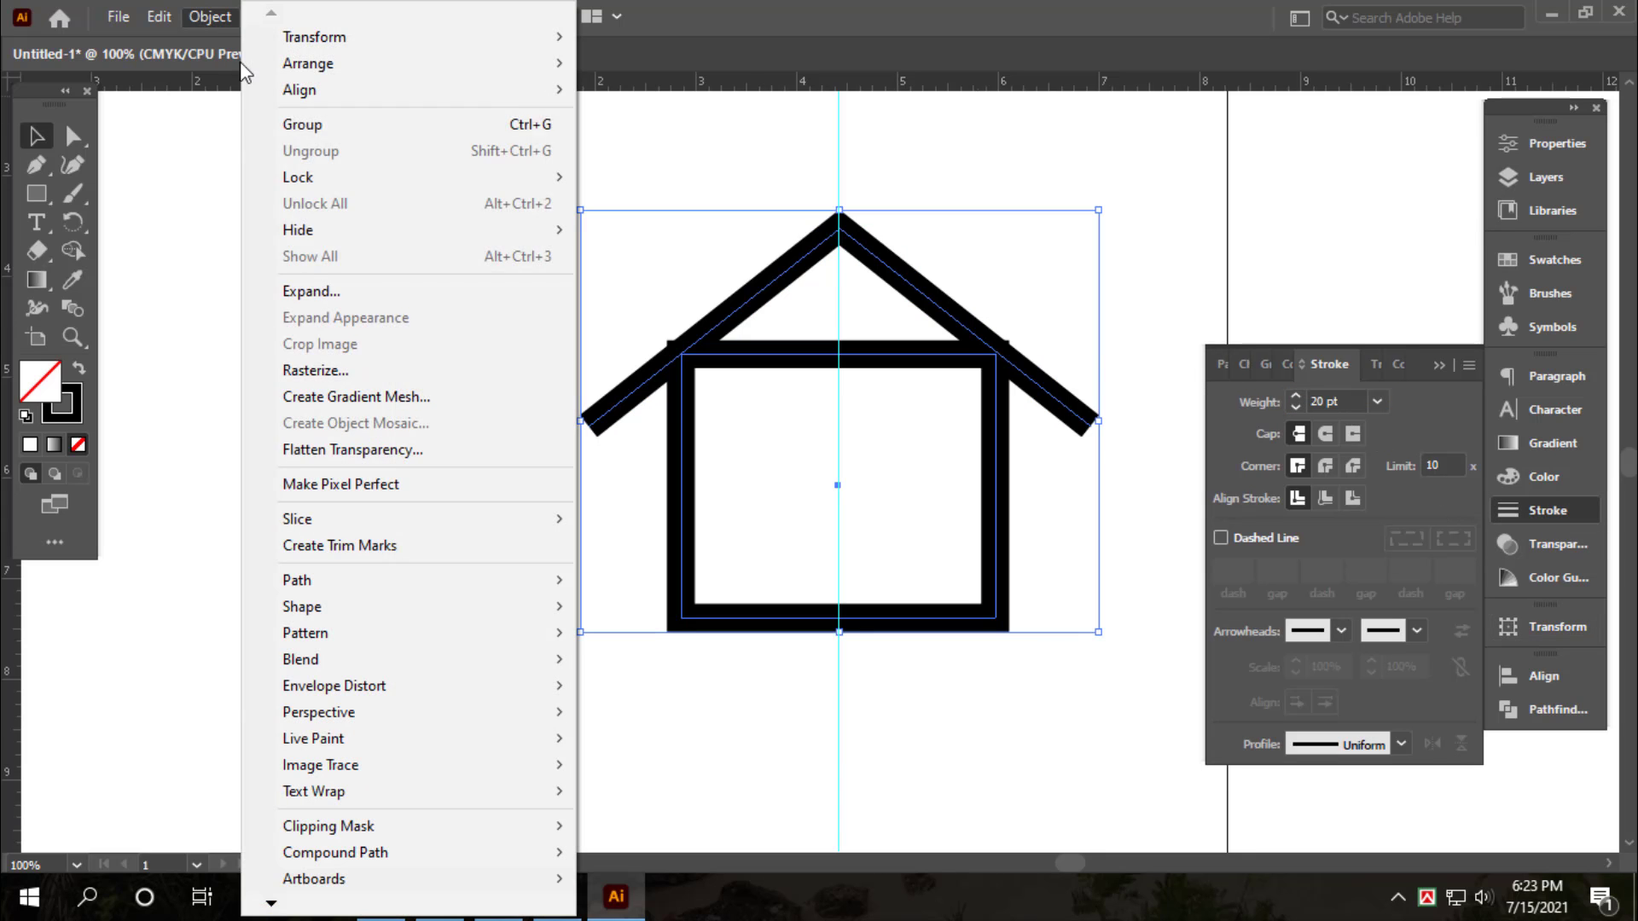
{"action": "left_click", "coordinate": [348, 298]}
{"action": "key", "text": "Return"}
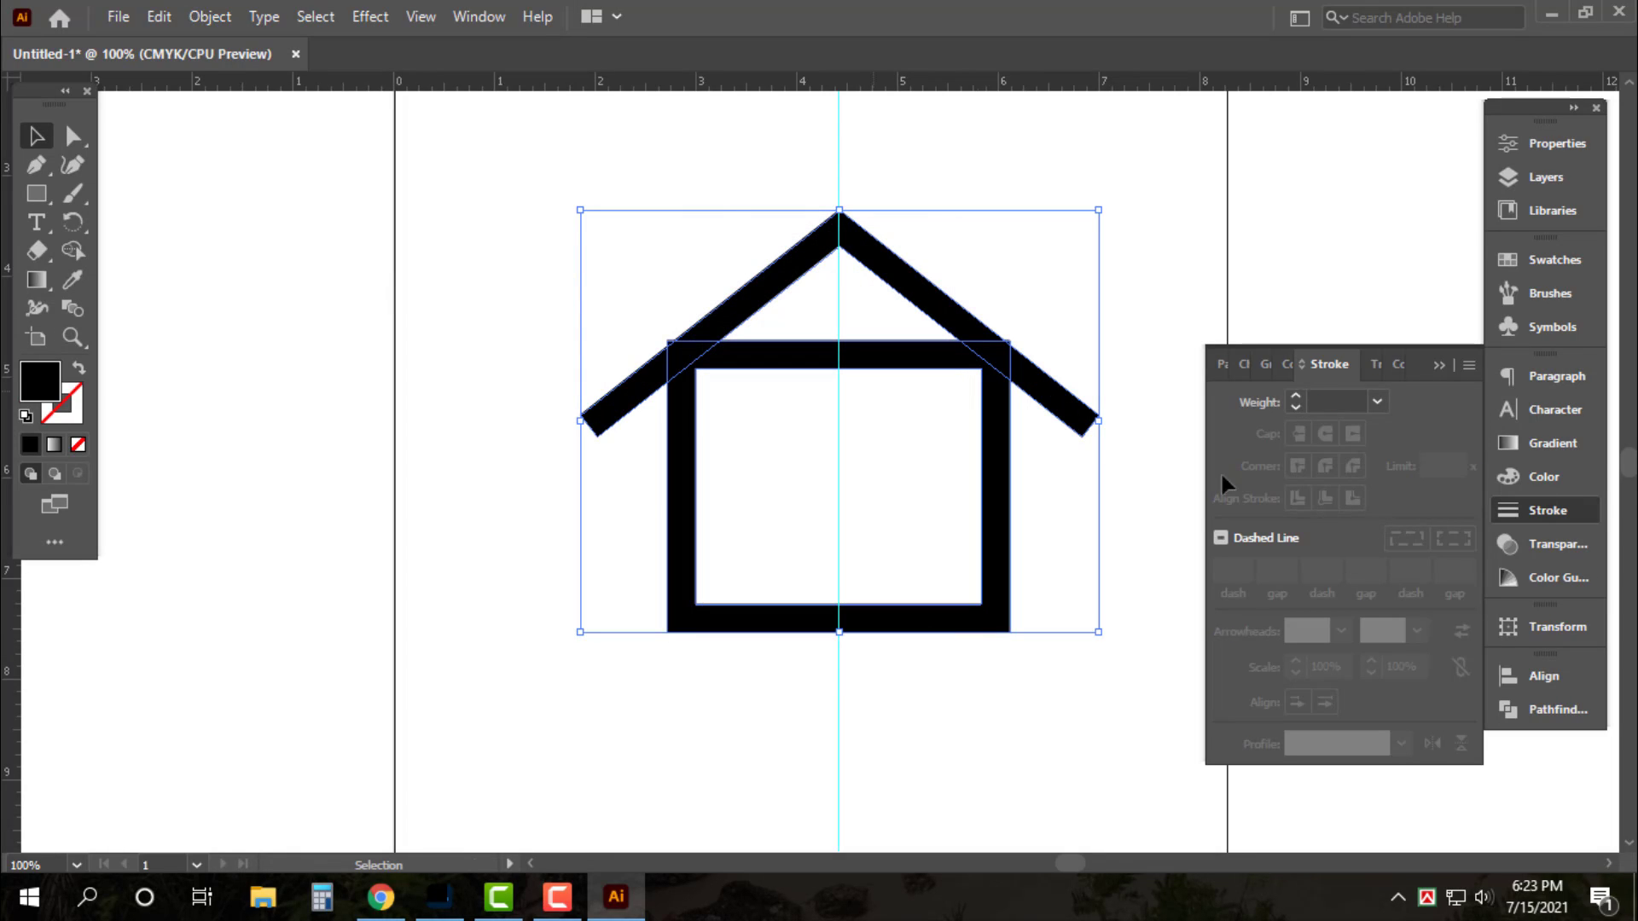
{"action": "left_click", "coordinate": [1553, 478]}
{"action": "left_click", "coordinate": [1203, 333]}
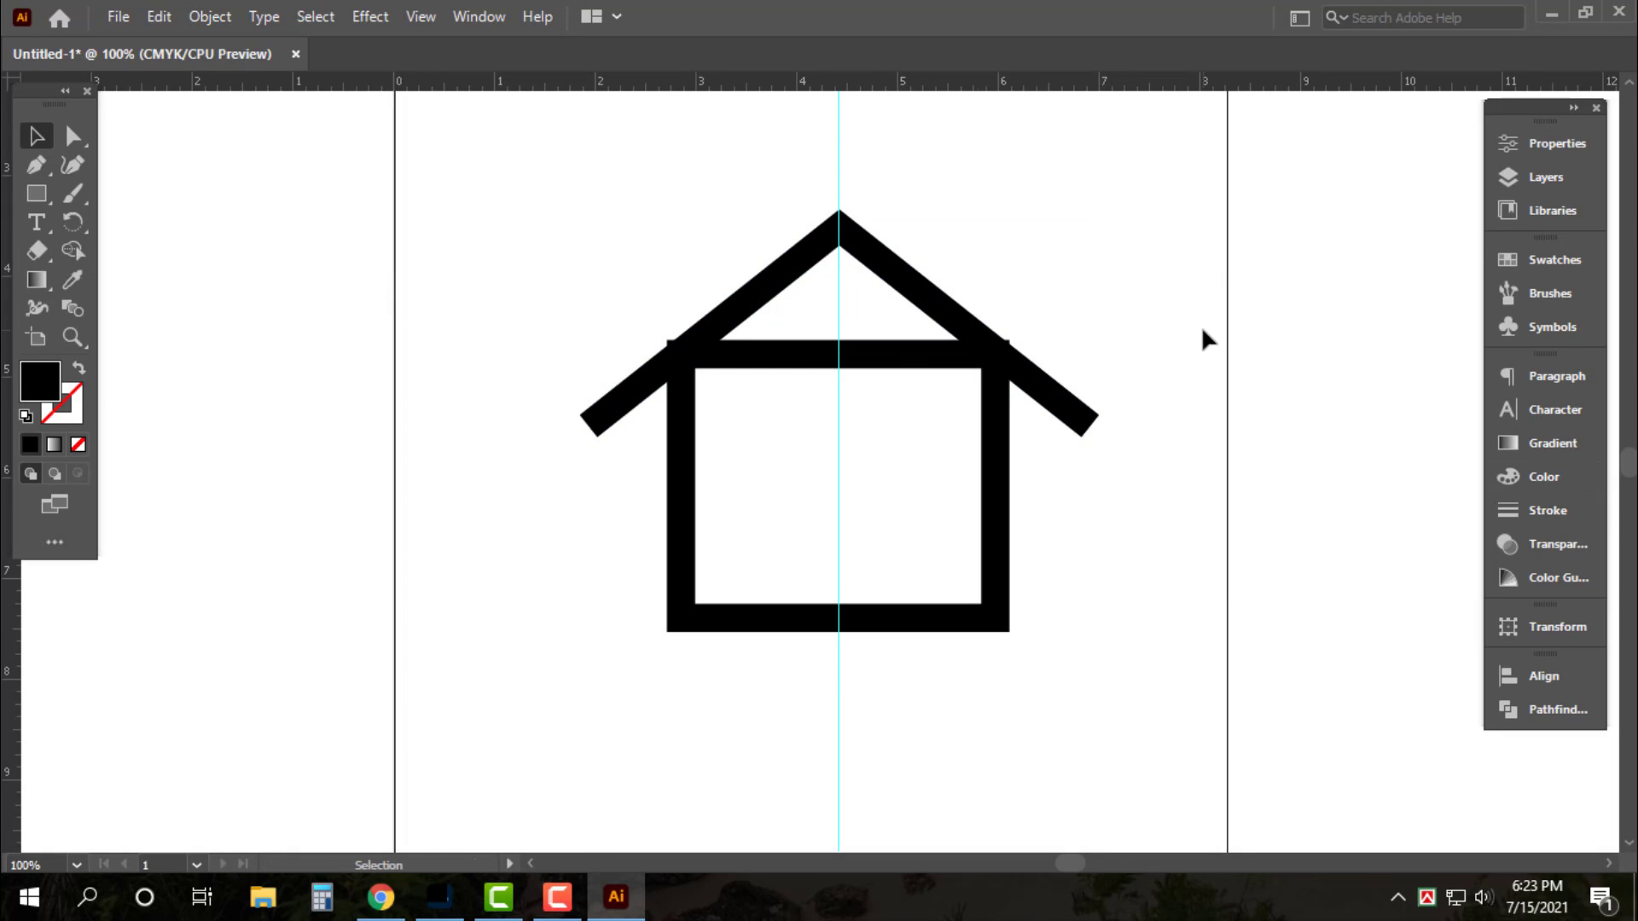
Draw a left wall rectangle up to the roof and delete the old square frame
{"action": "key", "text": "m"}
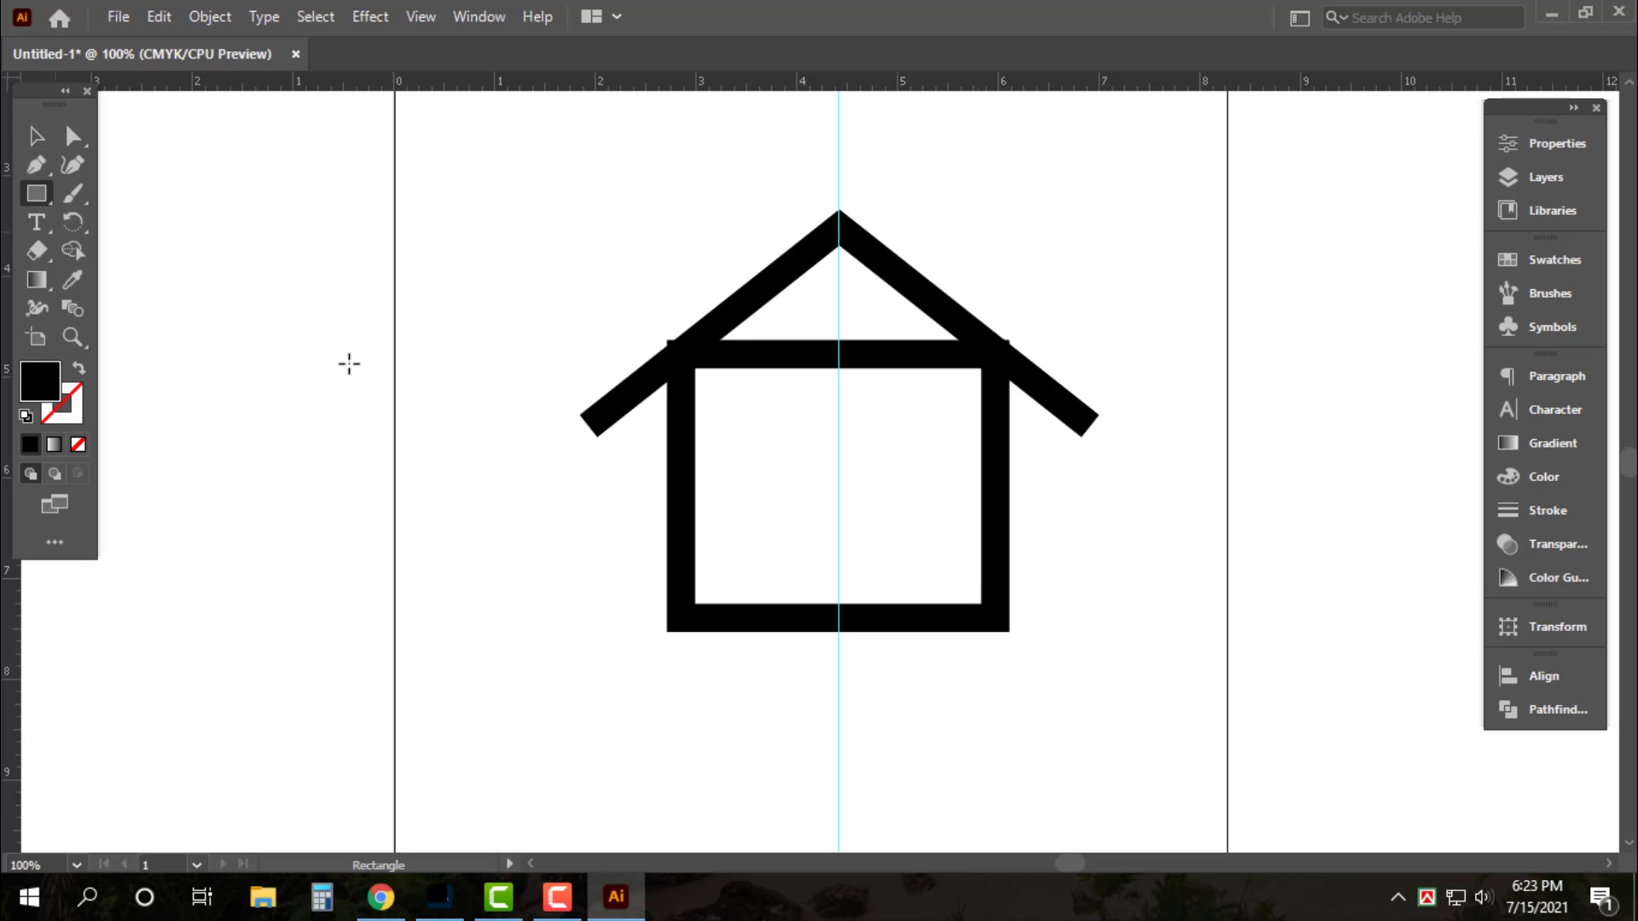
{"action": "left_click_drag", "start_coordinate": [667, 632], "coordinate": [691, 342]}
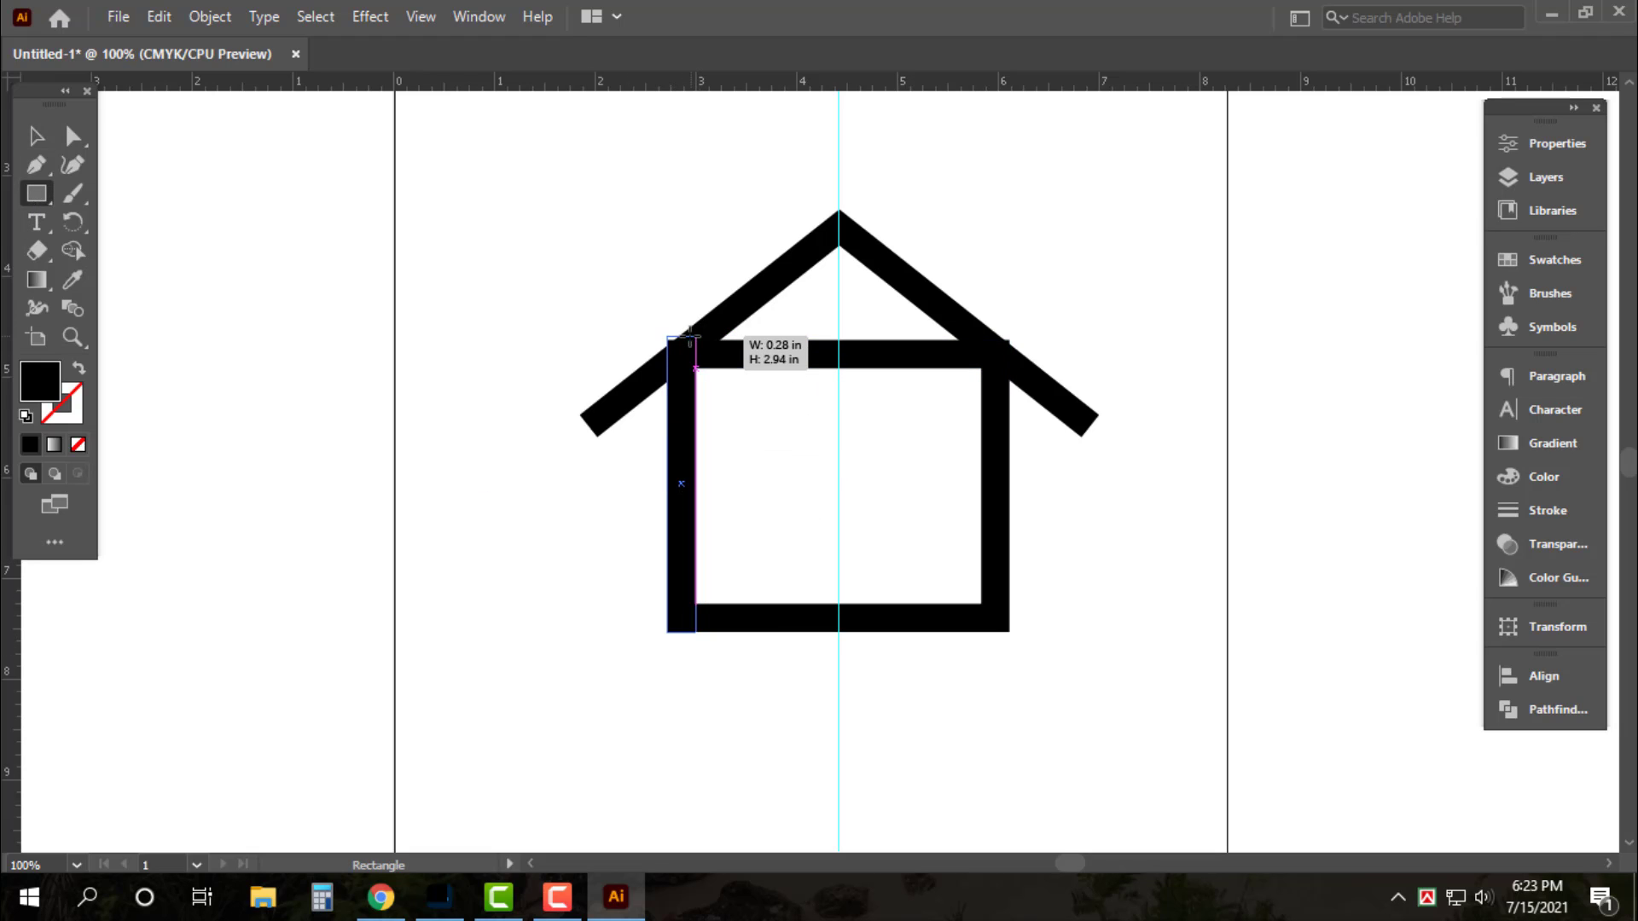
{"action": "key", "text": "v"}
{"action": "left_click", "coordinate": [812, 366]}
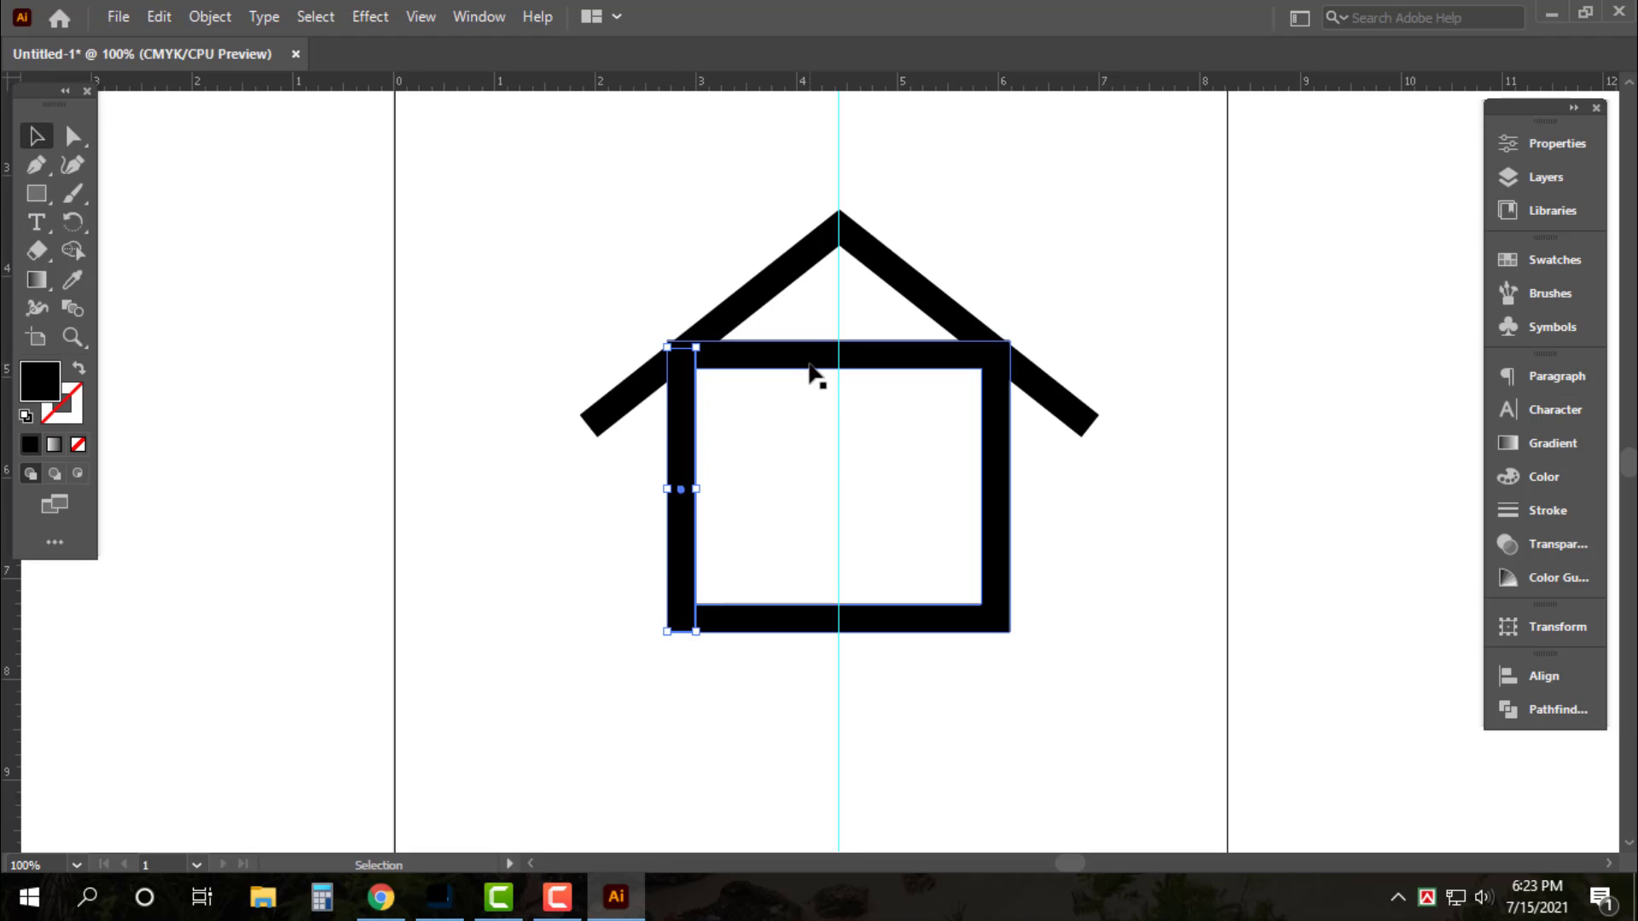
{"action": "key", "text": "Delete"}
Copy the wall to the right side and raise its bottom anchors to shorten it
{"action": "left_click_drag", "start_coordinate": [680, 477], "coordinate": [993, 462]}
{"action": "left_click", "coordinate": [687, 482], "text": "shift"}
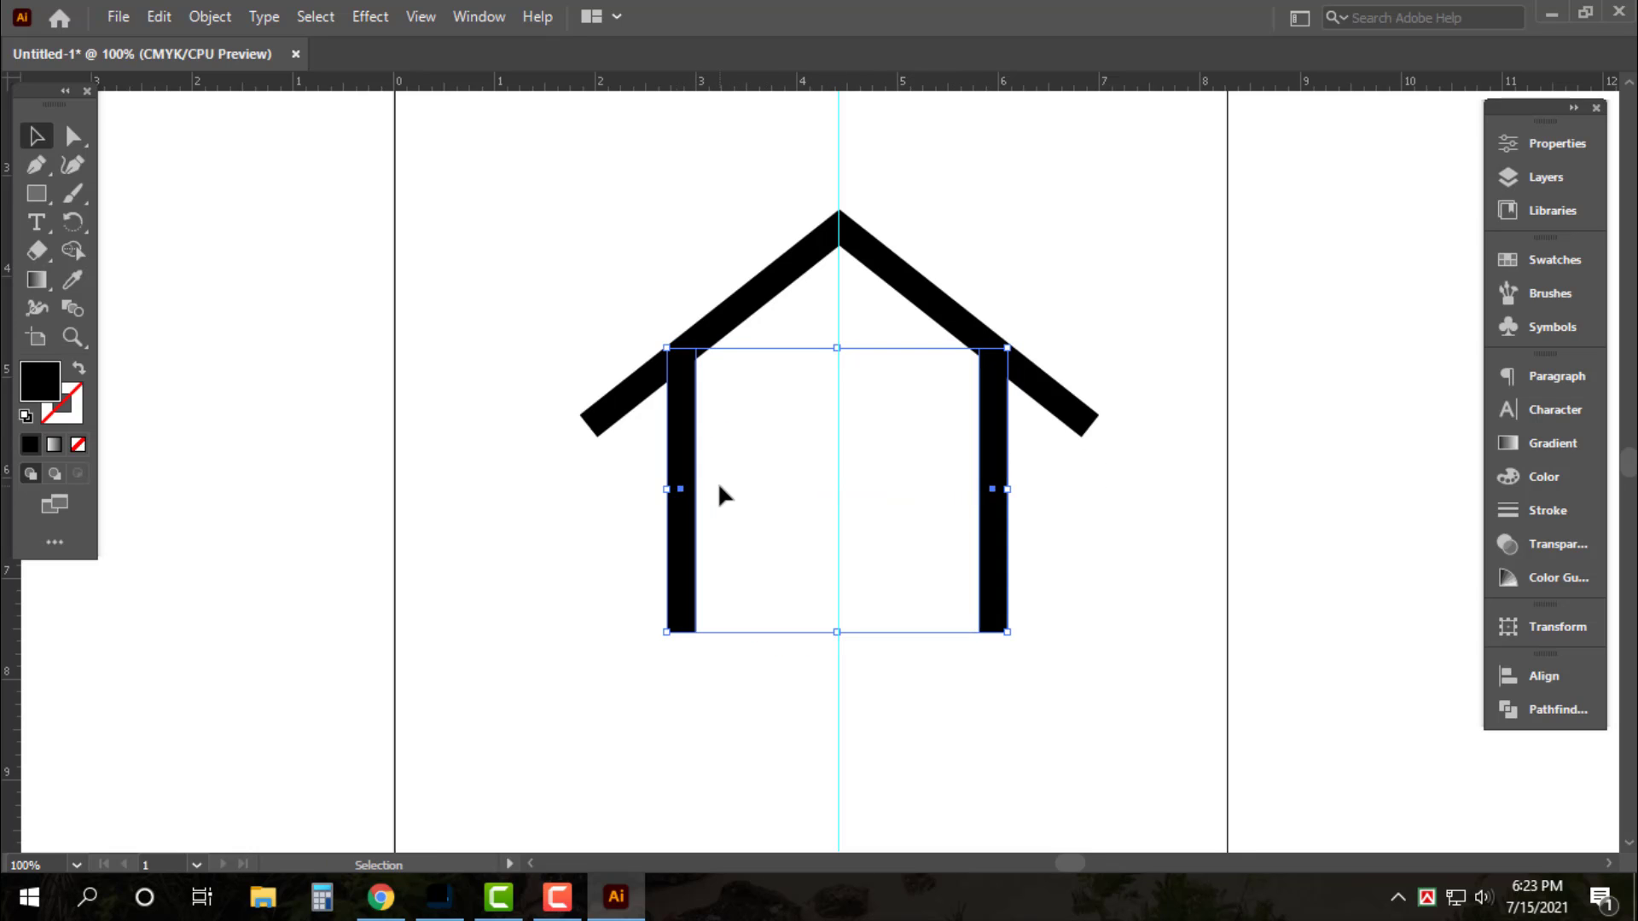
{"action": "left_click", "coordinate": [1052, 415]}
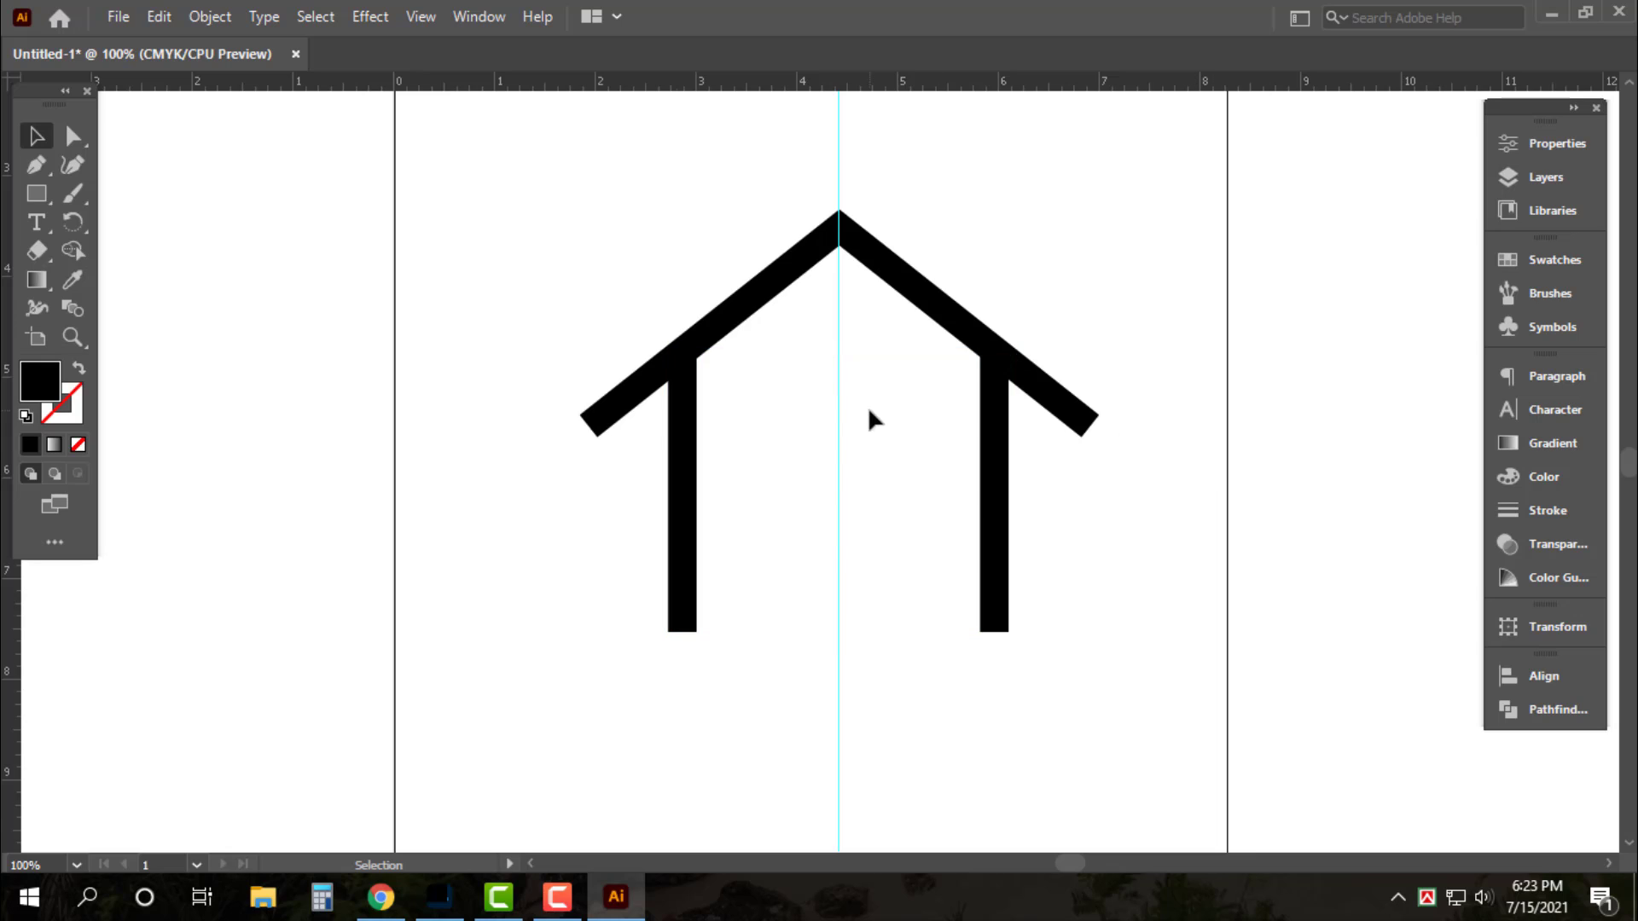
{"action": "left_click", "coordinate": [996, 546]}
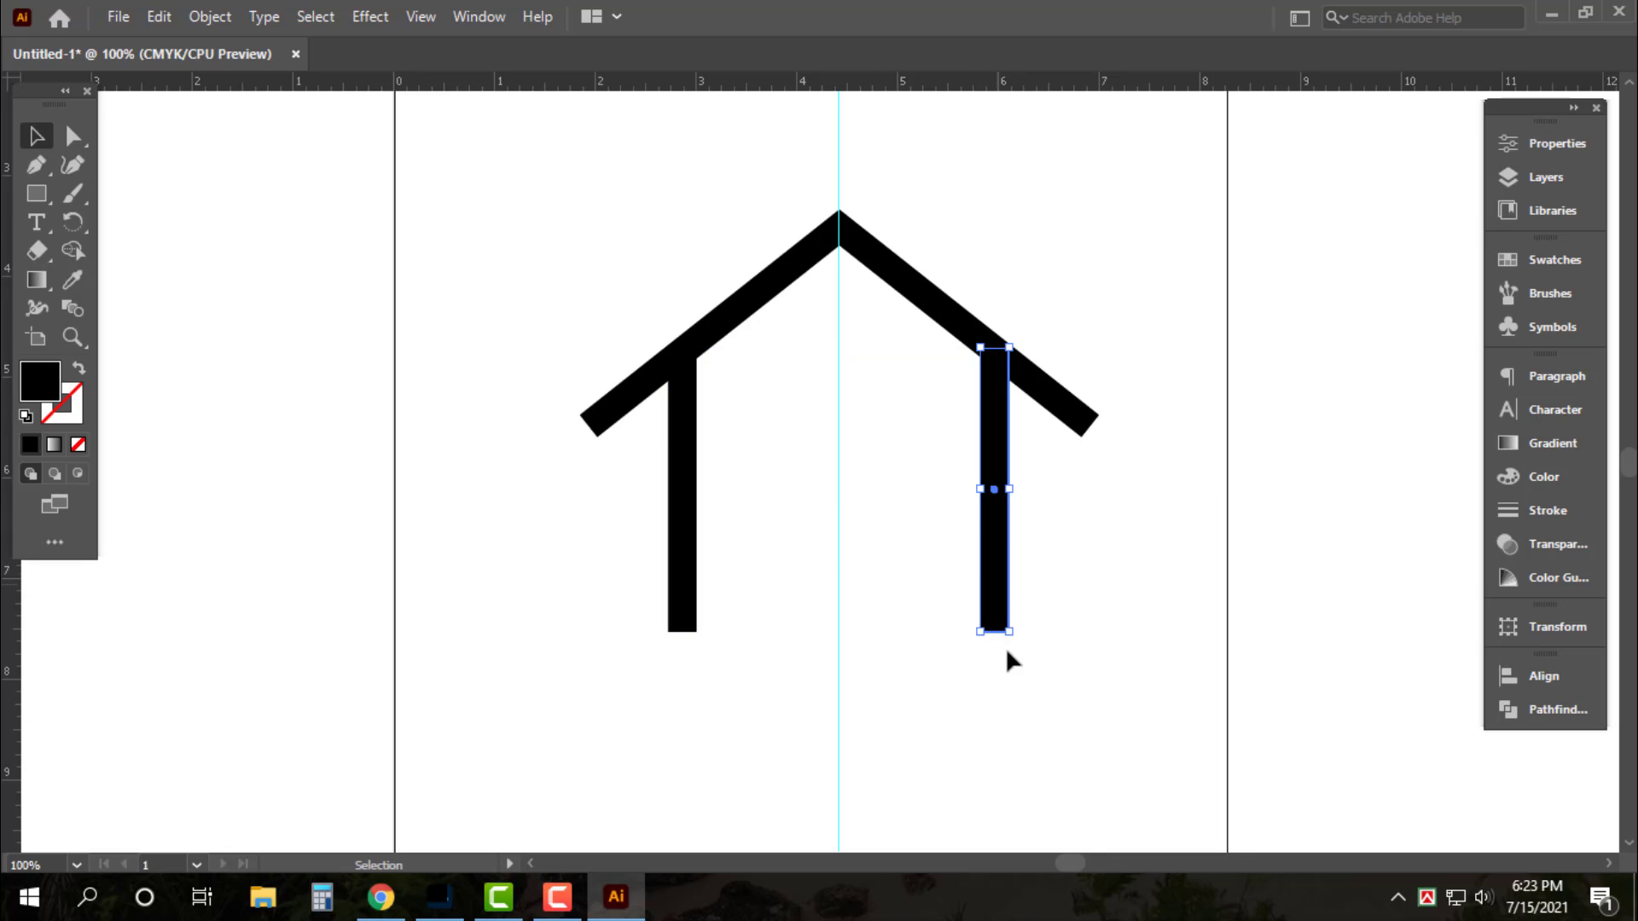
{"action": "left_click", "coordinate": [72, 137]}
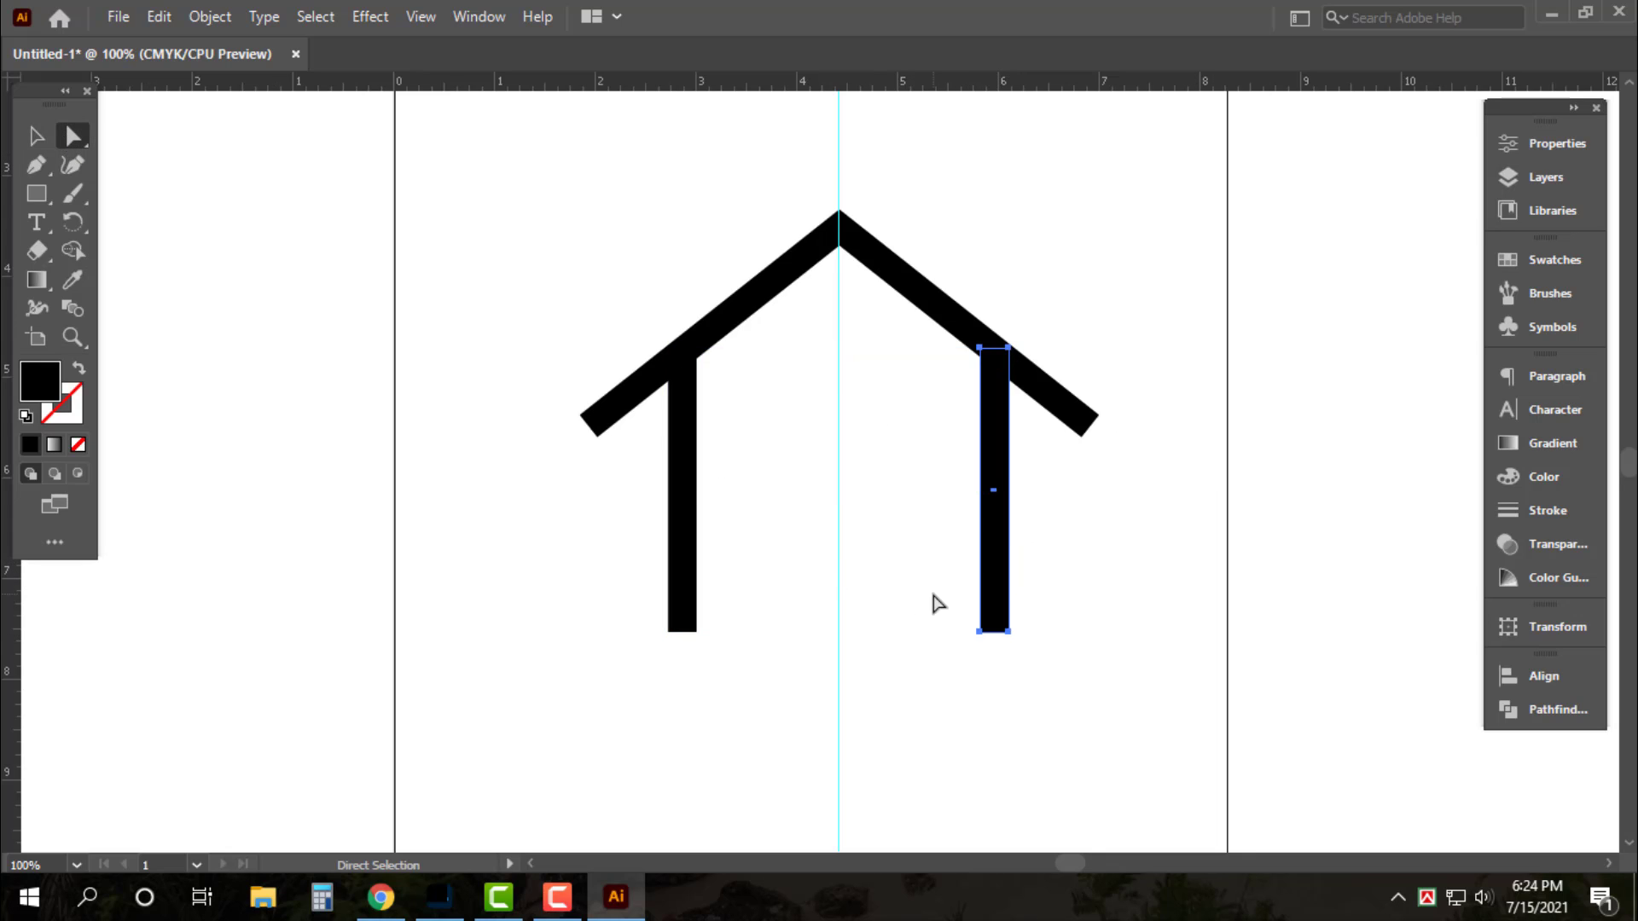
{"action": "left_click_drag", "start_coordinate": [932, 603], "coordinate": [1060, 684]}
{"action": "key", "text": "shift+Up"}
{"action": "key", "text": "shift+Up"}
{"action": "key", "text": "shift+Up"}
{"action": "key", "text": "shift+Up"}
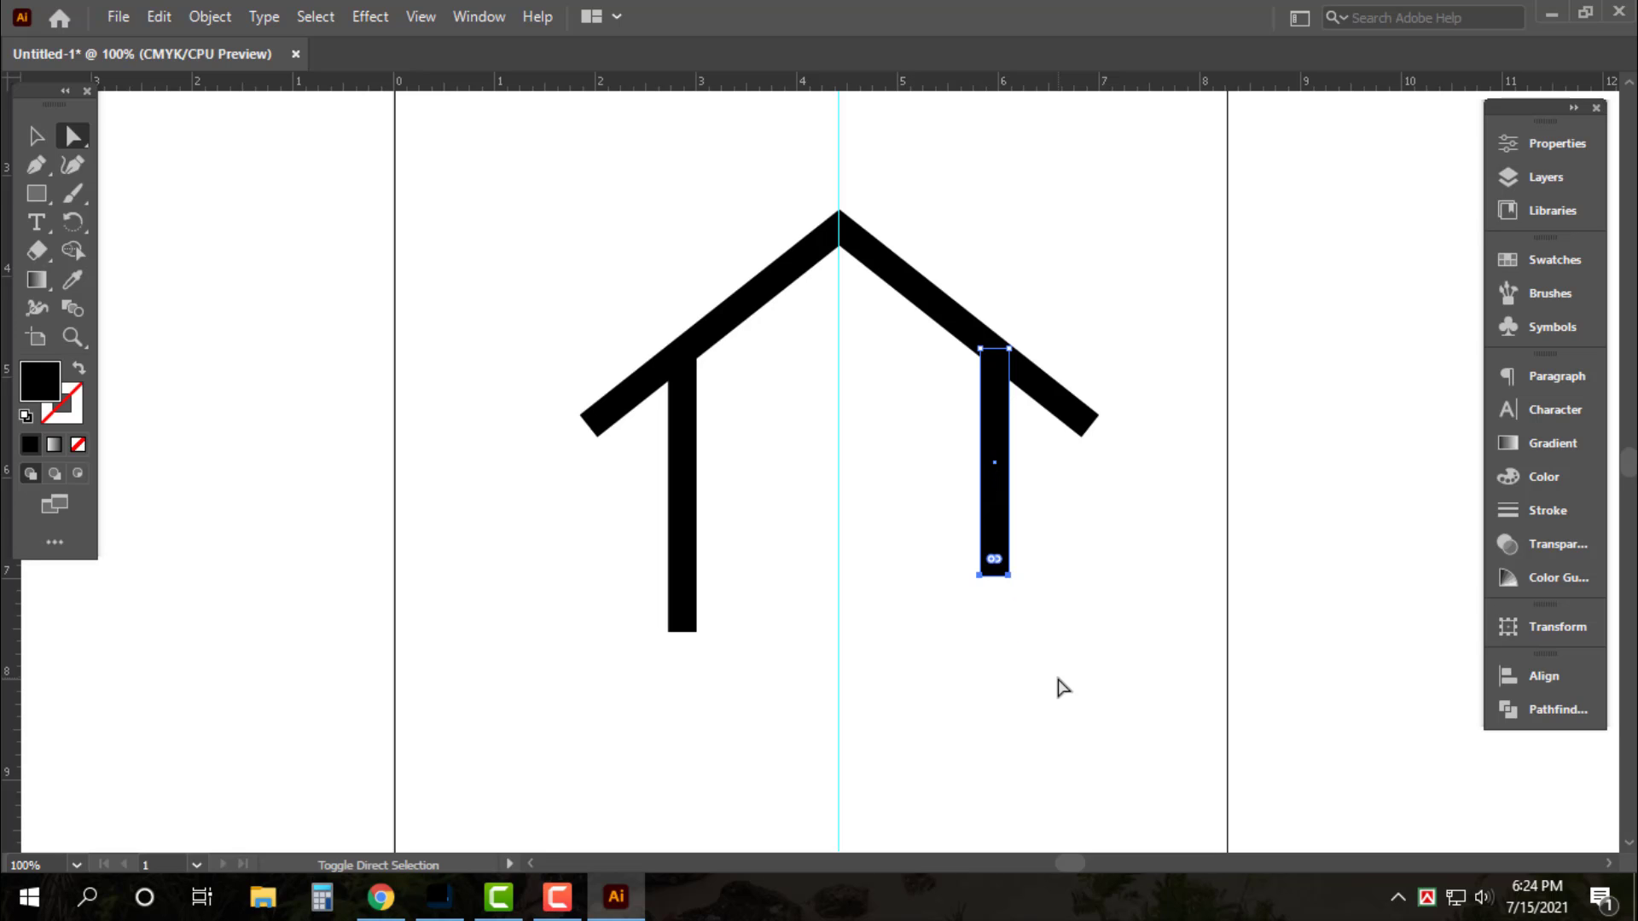
{"action": "key", "text": "shift+Up"}
{"action": "key", "text": "shift+Up"}
{"action": "key", "text": "shift+Up"}
{"action": "key", "text": "shift+Up"}
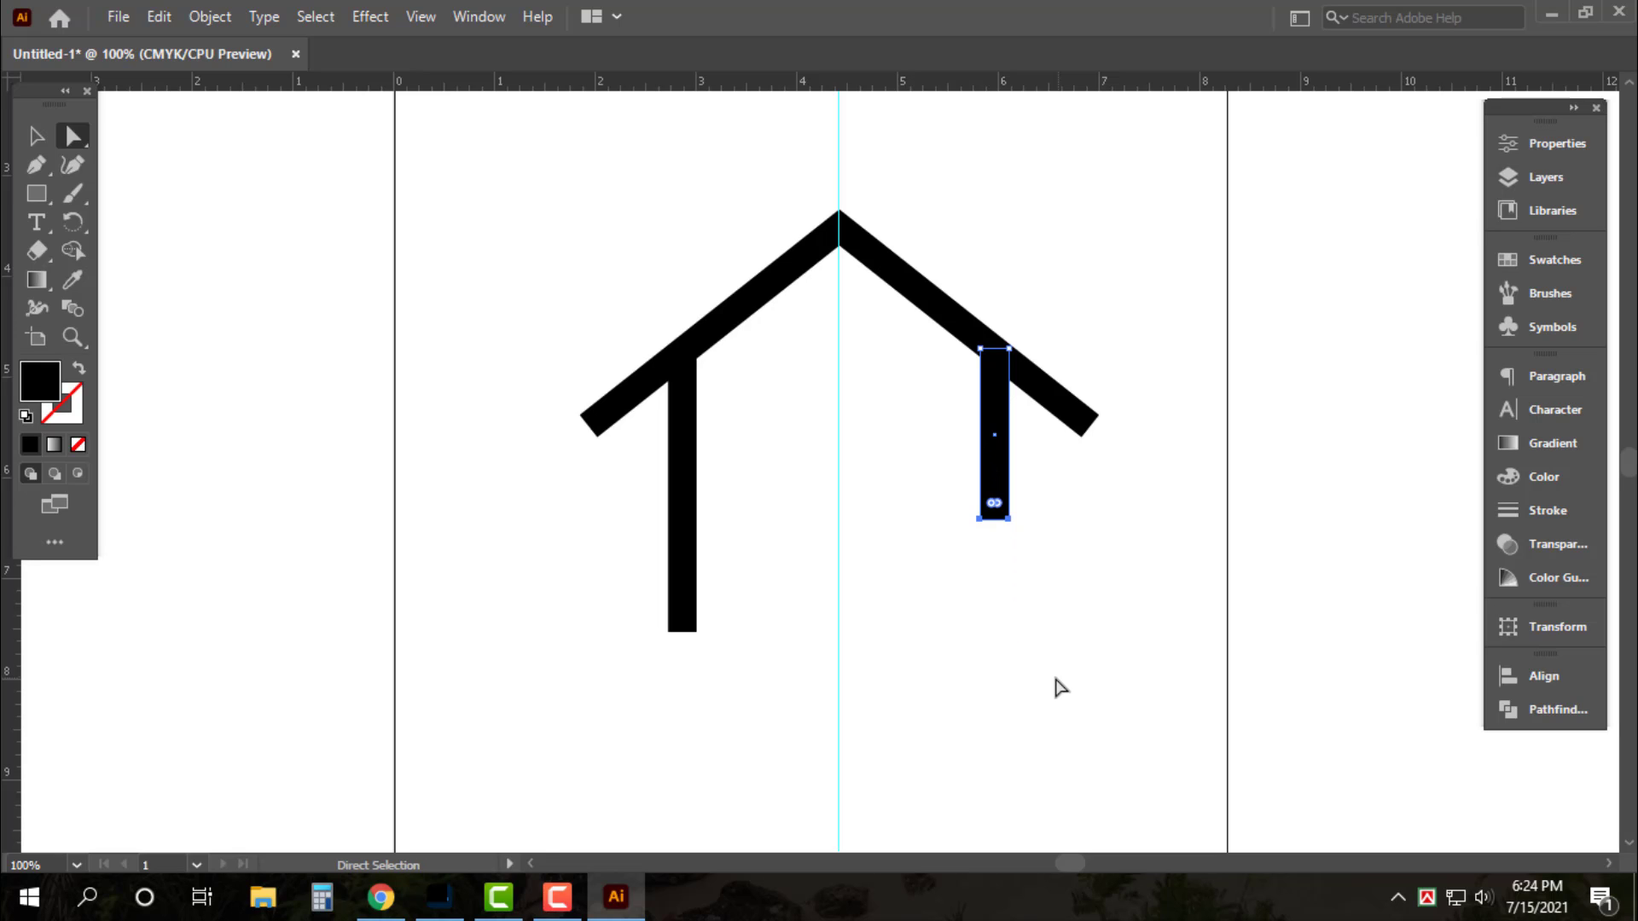
Draw a horizontal Pen line across the roof's lower ends
{"action": "left_click", "coordinate": [1058, 688]}
{"action": "key", "text": "v"}
{"action": "key", "text": "p"}
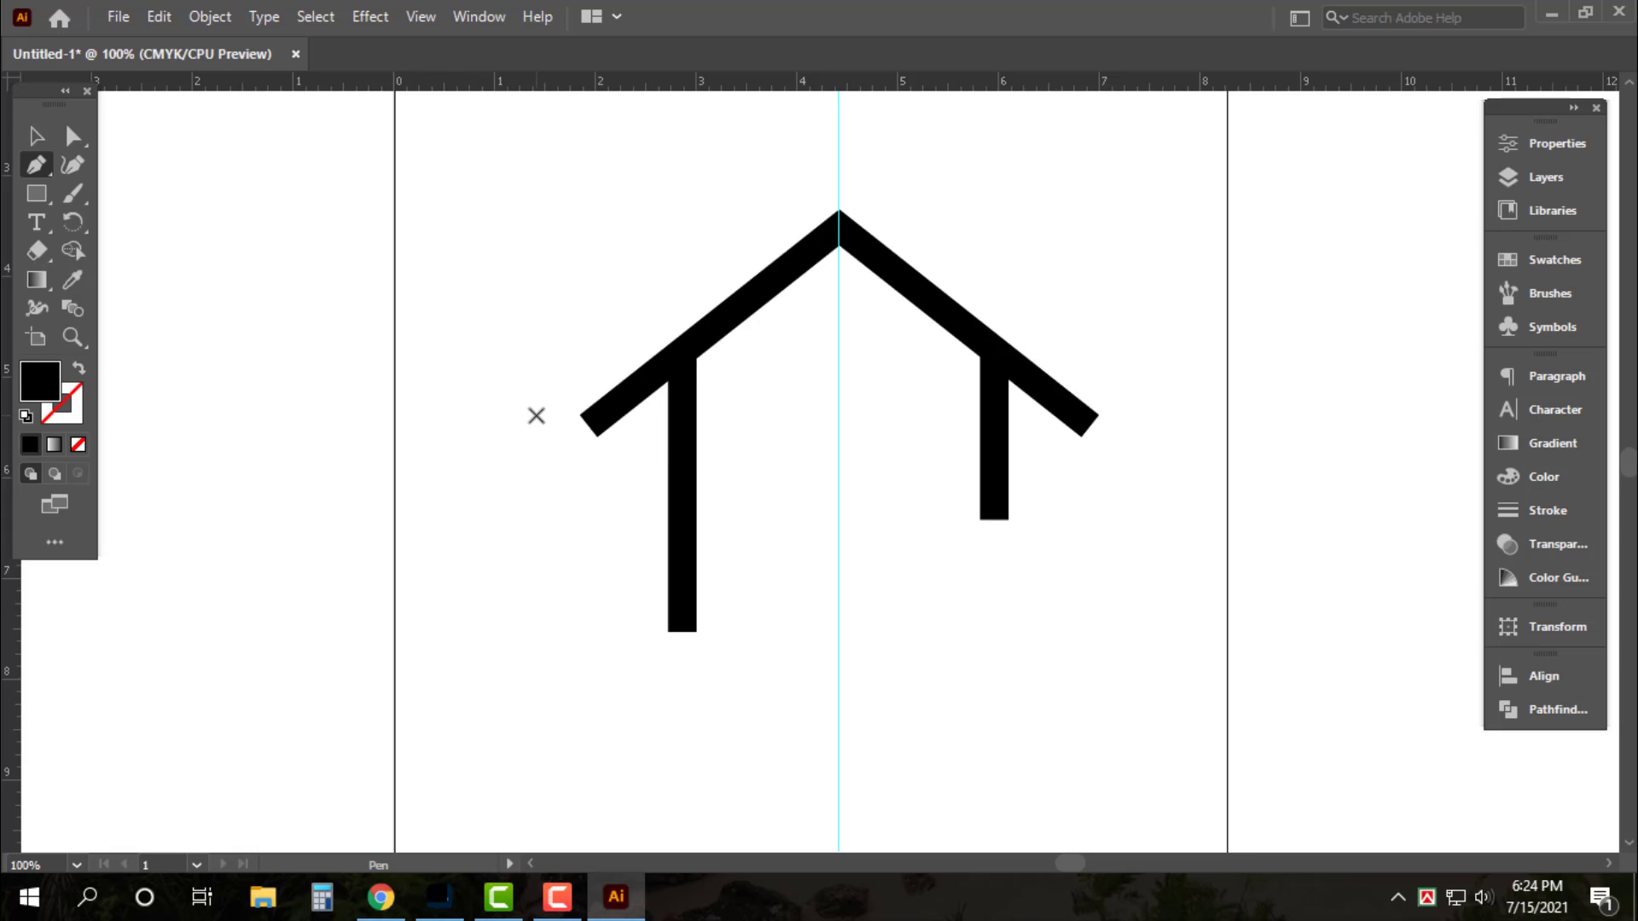
{"action": "left_click", "coordinate": [536, 416]}
{"action": "left_click", "coordinate": [1234, 416]}
{"action": "key", "text": "v"}
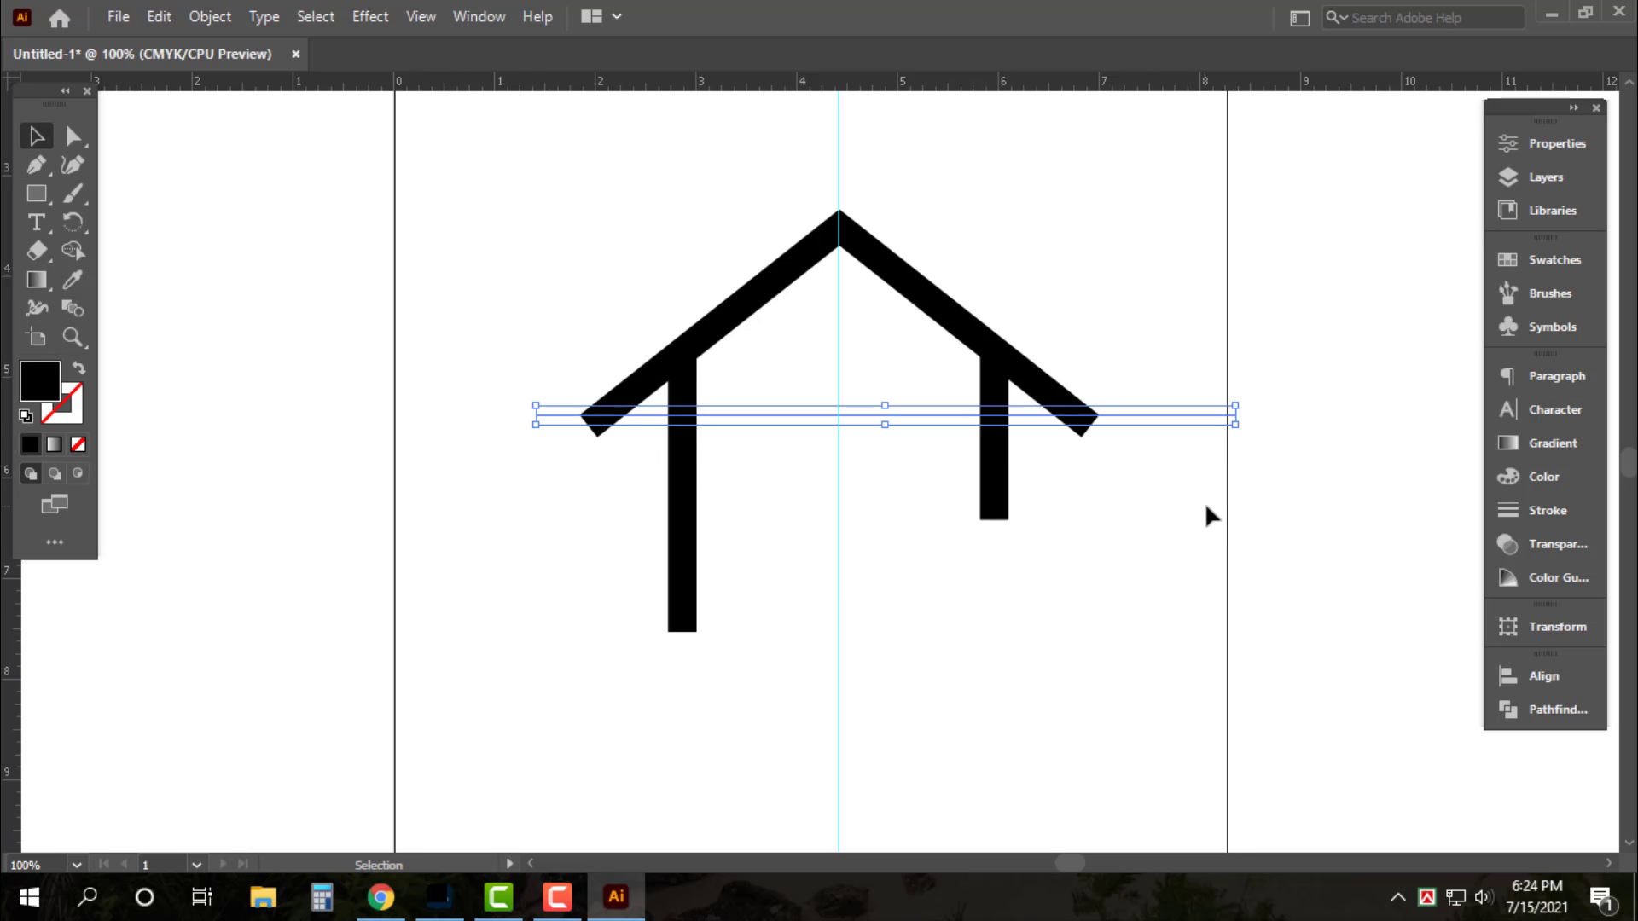
Divide the roof with the line using Pathfinder Divide and ungroup the pieces
{"action": "left_click_drag", "start_coordinate": [1189, 330], "coordinate": [1070, 440]}
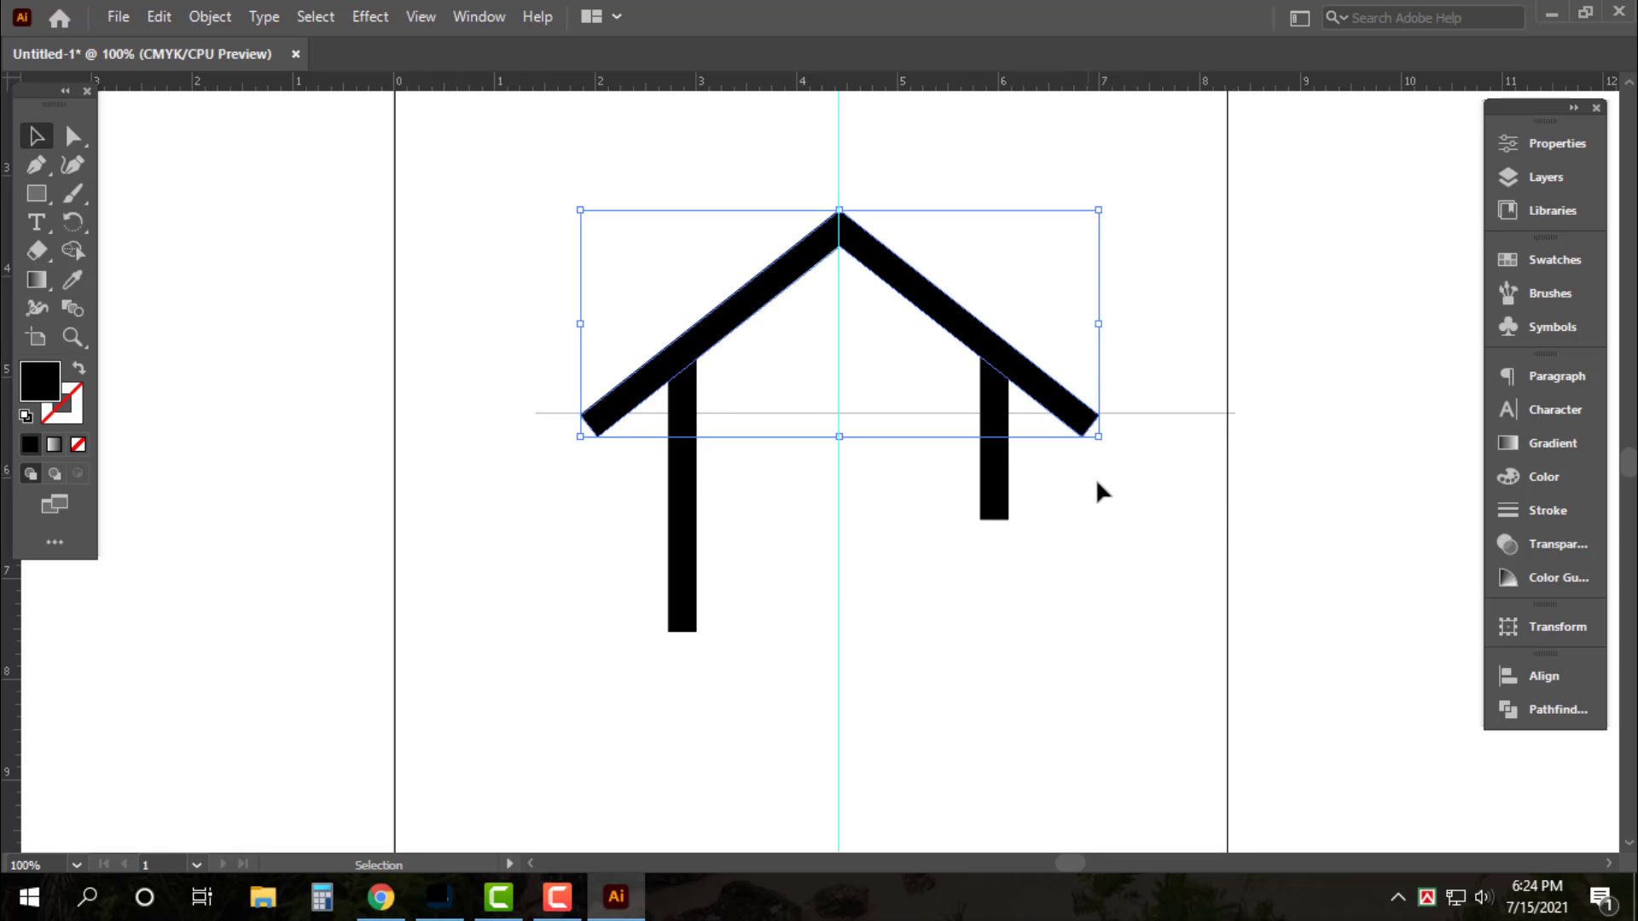
{"action": "left_click_drag", "start_coordinate": [1141, 355], "coordinate": [1083, 422]}
{"action": "left_click", "coordinate": [1546, 626]}
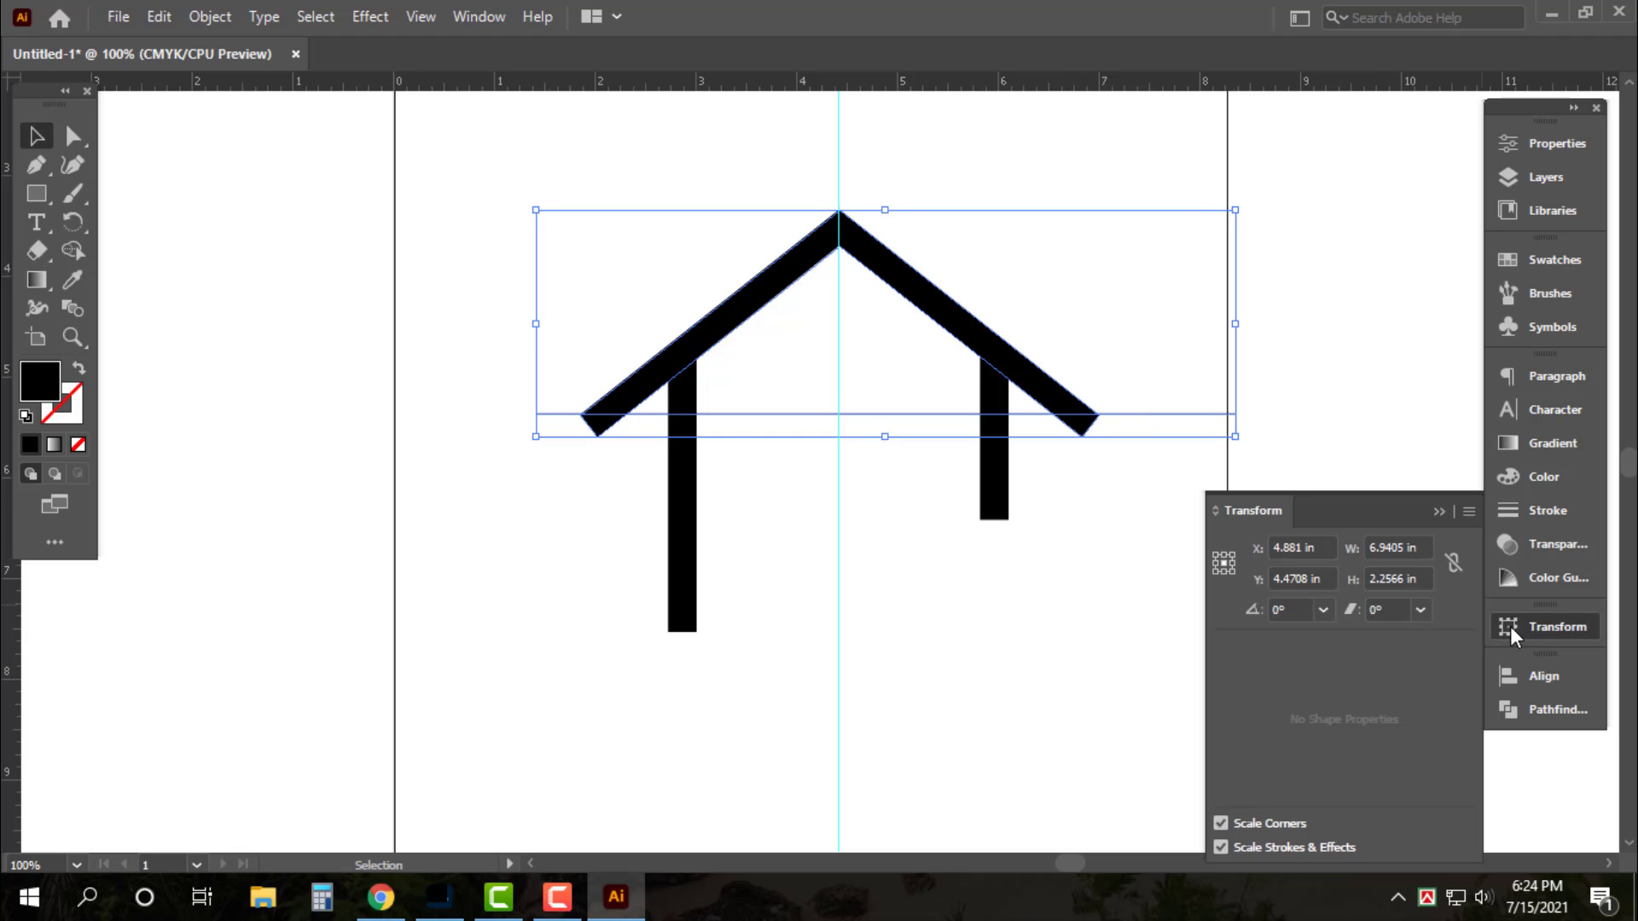
{"action": "left_click", "coordinate": [1515, 706]}
{"action": "left_click", "coordinate": [1229, 789]}
{"action": "right_click", "coordinate": [1164, 337]}
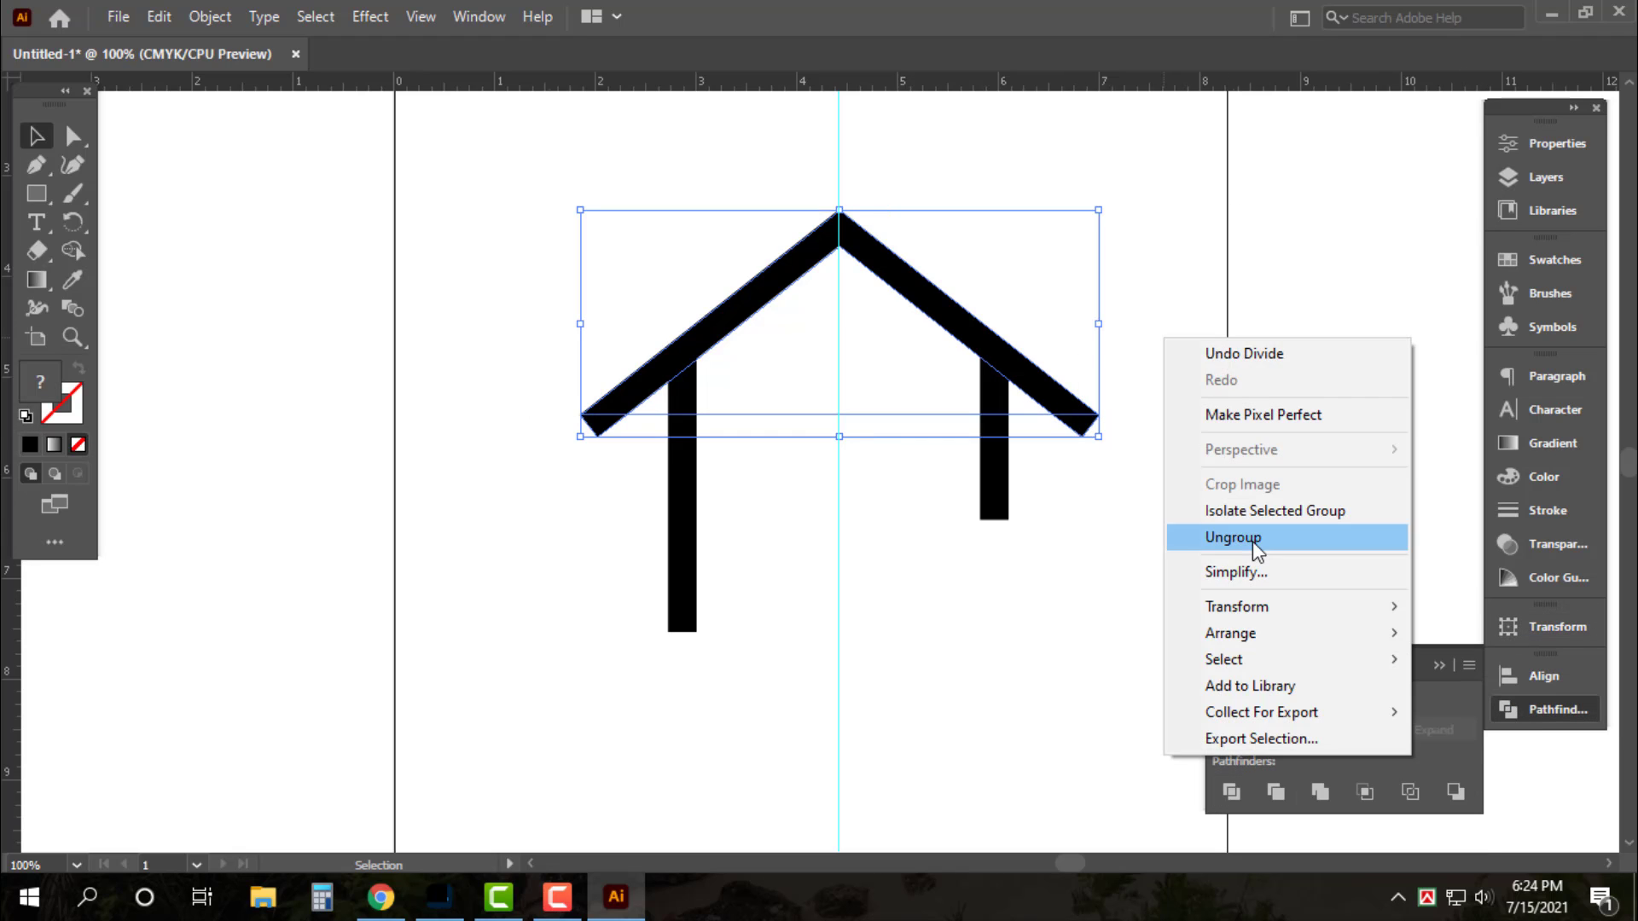
{"action": "left_click", "coordinate": [1253, 541]}
{"action": "double_click", "coordinate": [1079, 425]}
{"action": "double_click", "coordinate": [1118, 469]}
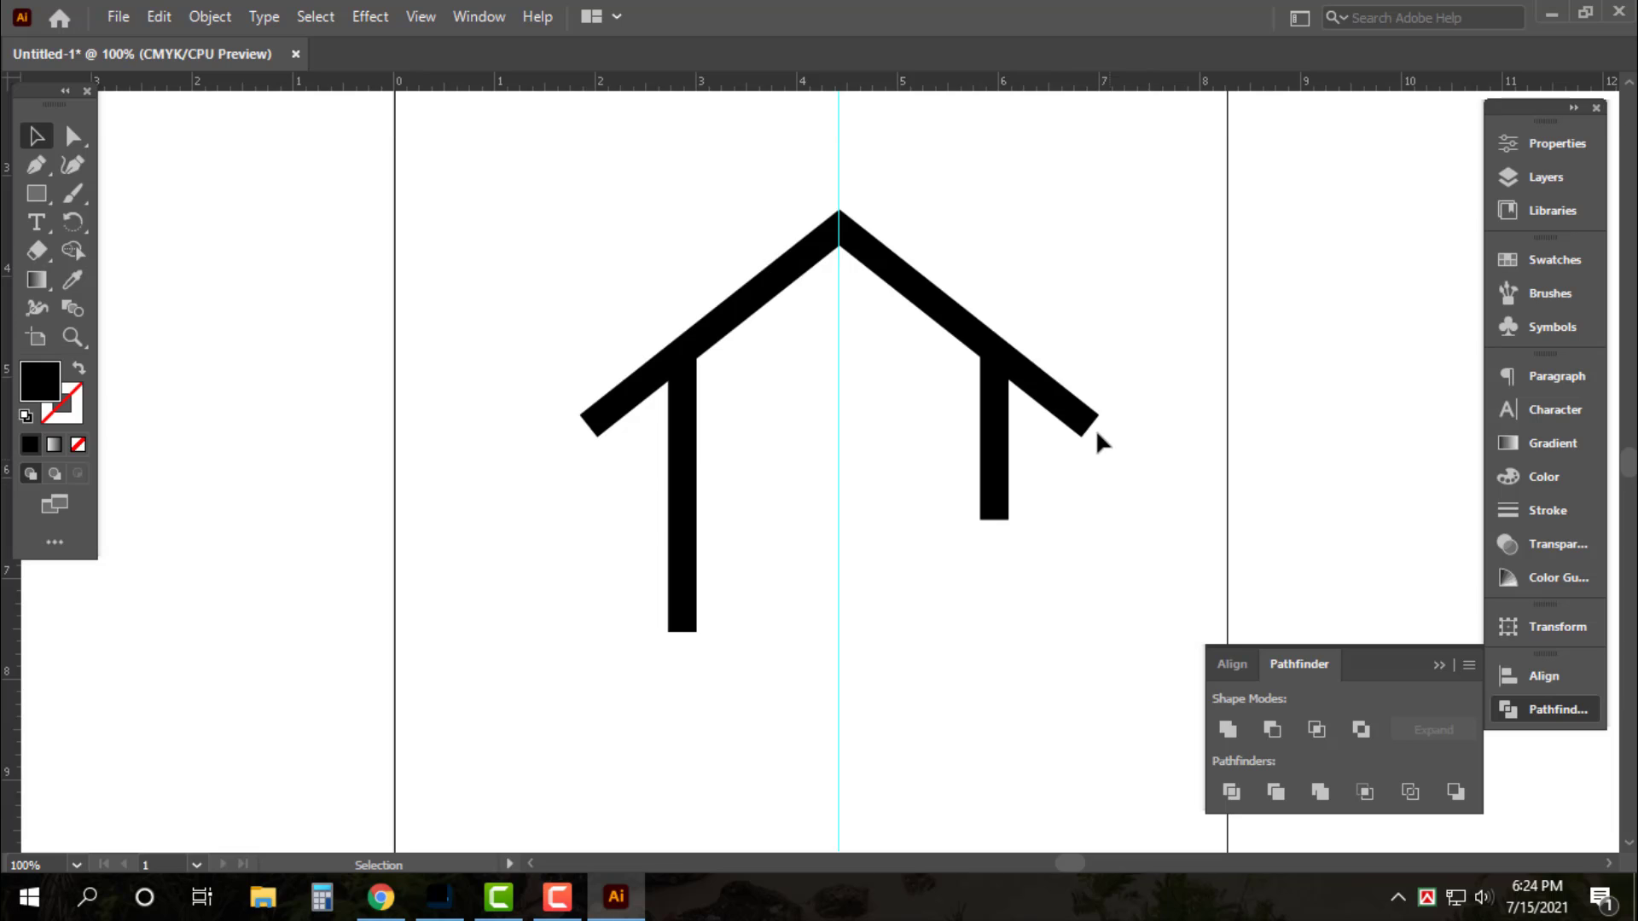
{"action": "left_click_drag", "start_coordinate": [1092, 422], "coordinate": [600, 435]}
Copy the left post up as a shortened chimney sitting on the left roof slope
{"action": "left_click", "coordinate": [687, 546]}
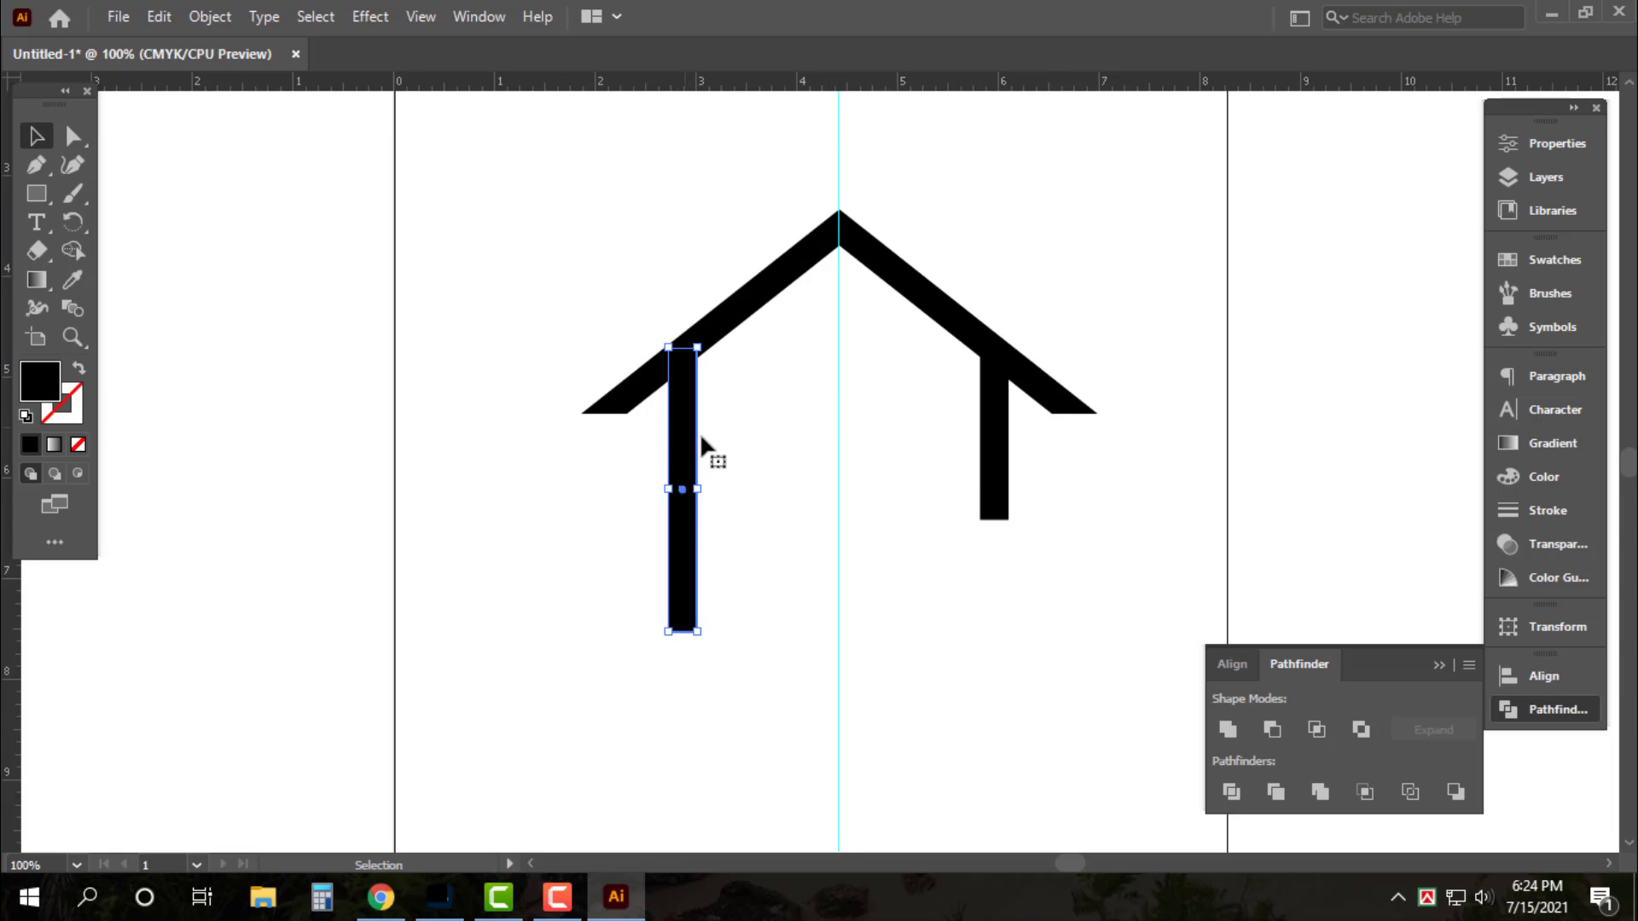
{"action": "left_click_drag", "start_coordinate": [1000, 514], "coordinate": [759, 292]}
{"action": "left_click", "coordinate": [179, 124]}
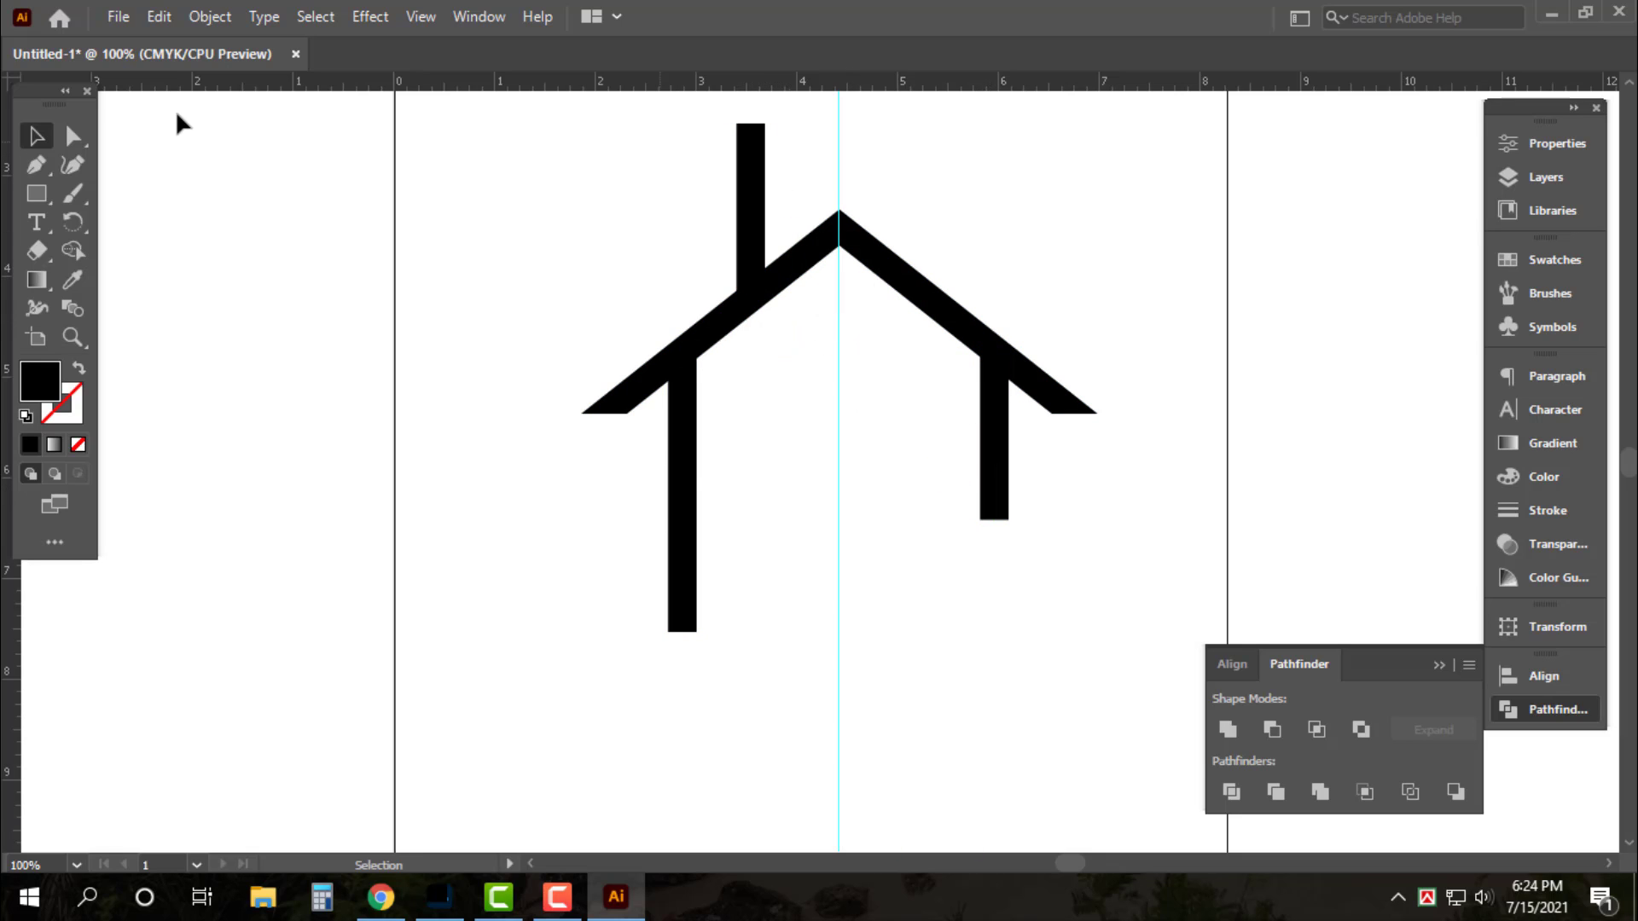
{"action": "left_click", "coordinate": [73, 136]}
{"action": "left_click_drag", "start_coordinate": [670, 121], "coordinate": [800, 147]}
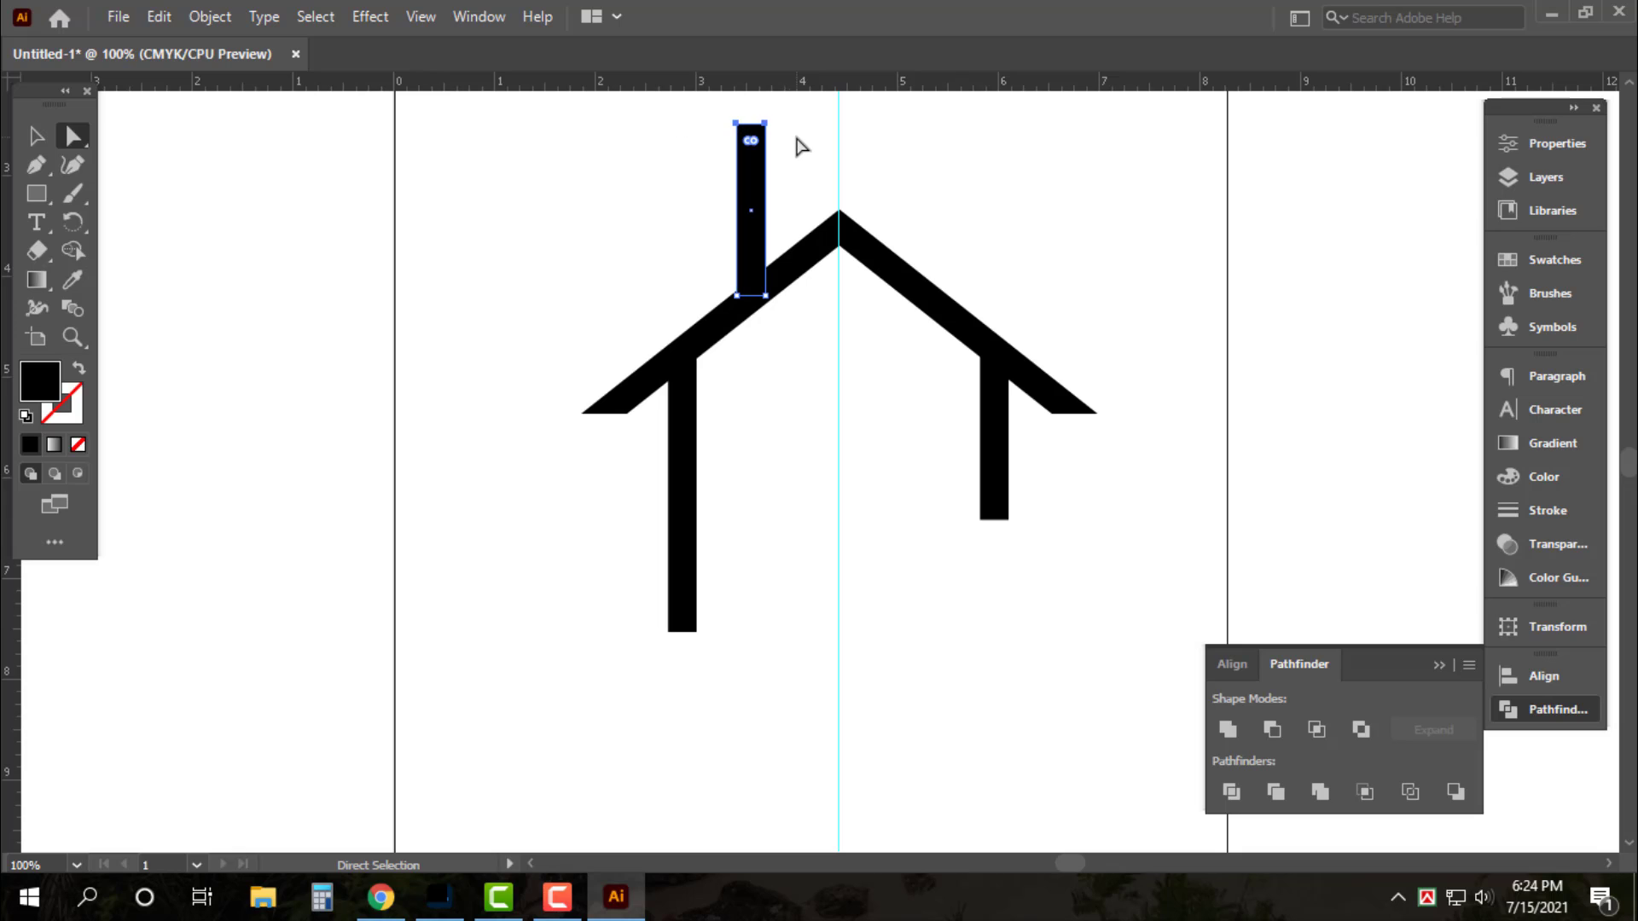
{"action": "key", "text": "shift+Down"}
{"action": "key", "text": "shift+Down"}
{"action": "key", "text": "shift+Down"}
{"action": "key", "text": "shift+Down"}
{"action": "key", "text": "shift+Down"}
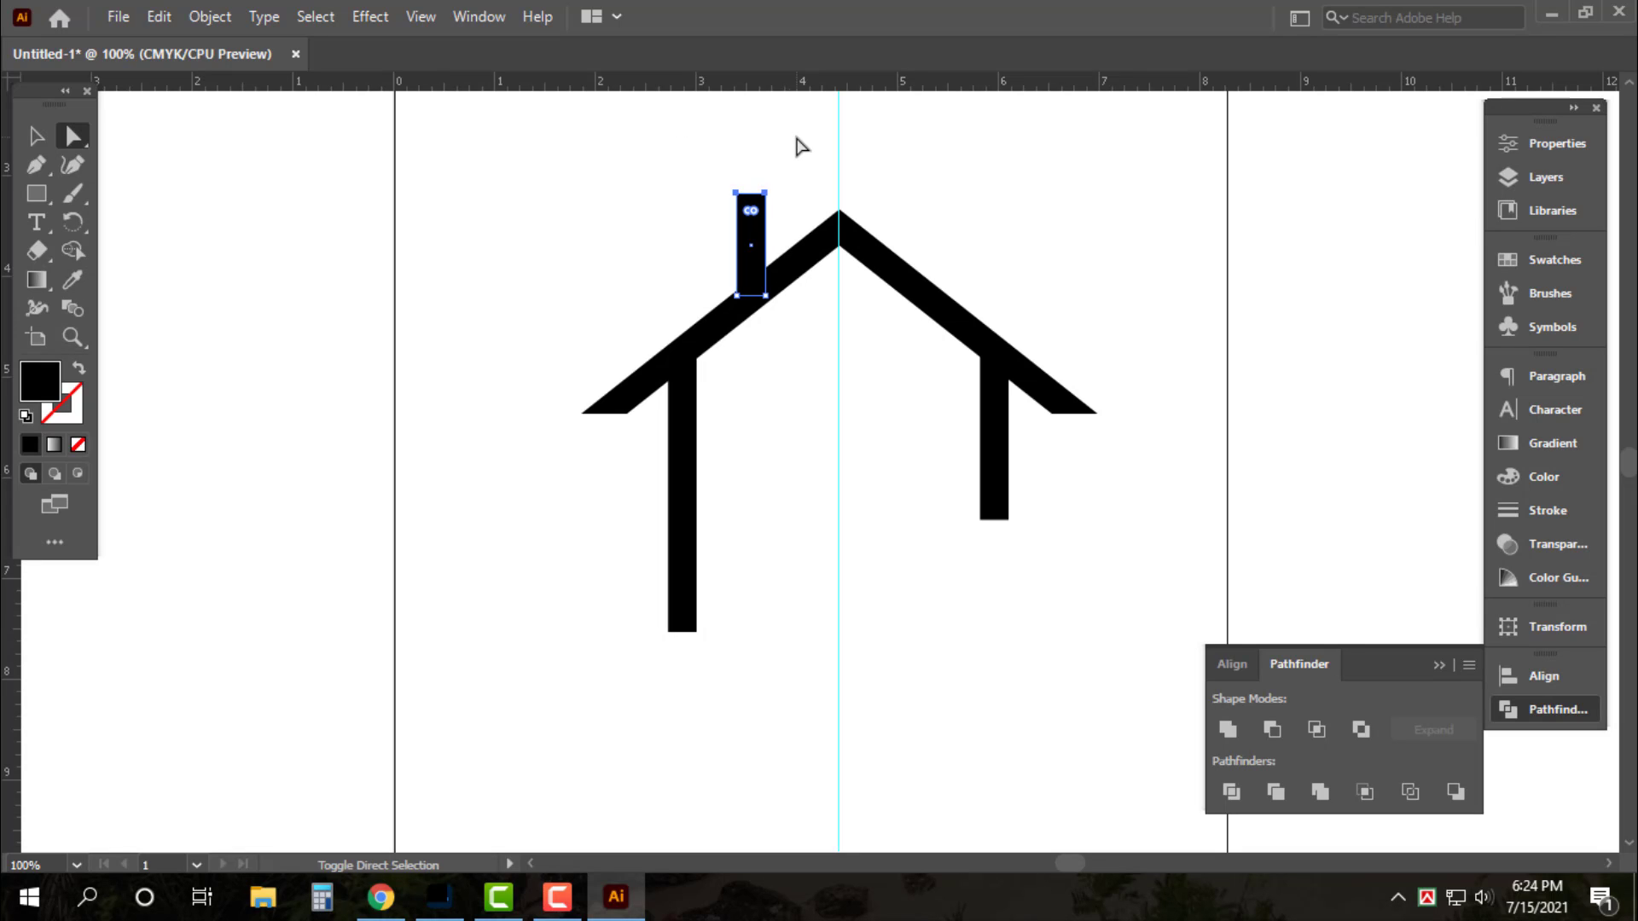
{"action": "key", "text": "shift+Down"}
{"action": "key", "text": "shift+Down"}
{"action": "key", "text": "shift+Down"}
{"action": "key", "text": "v"}
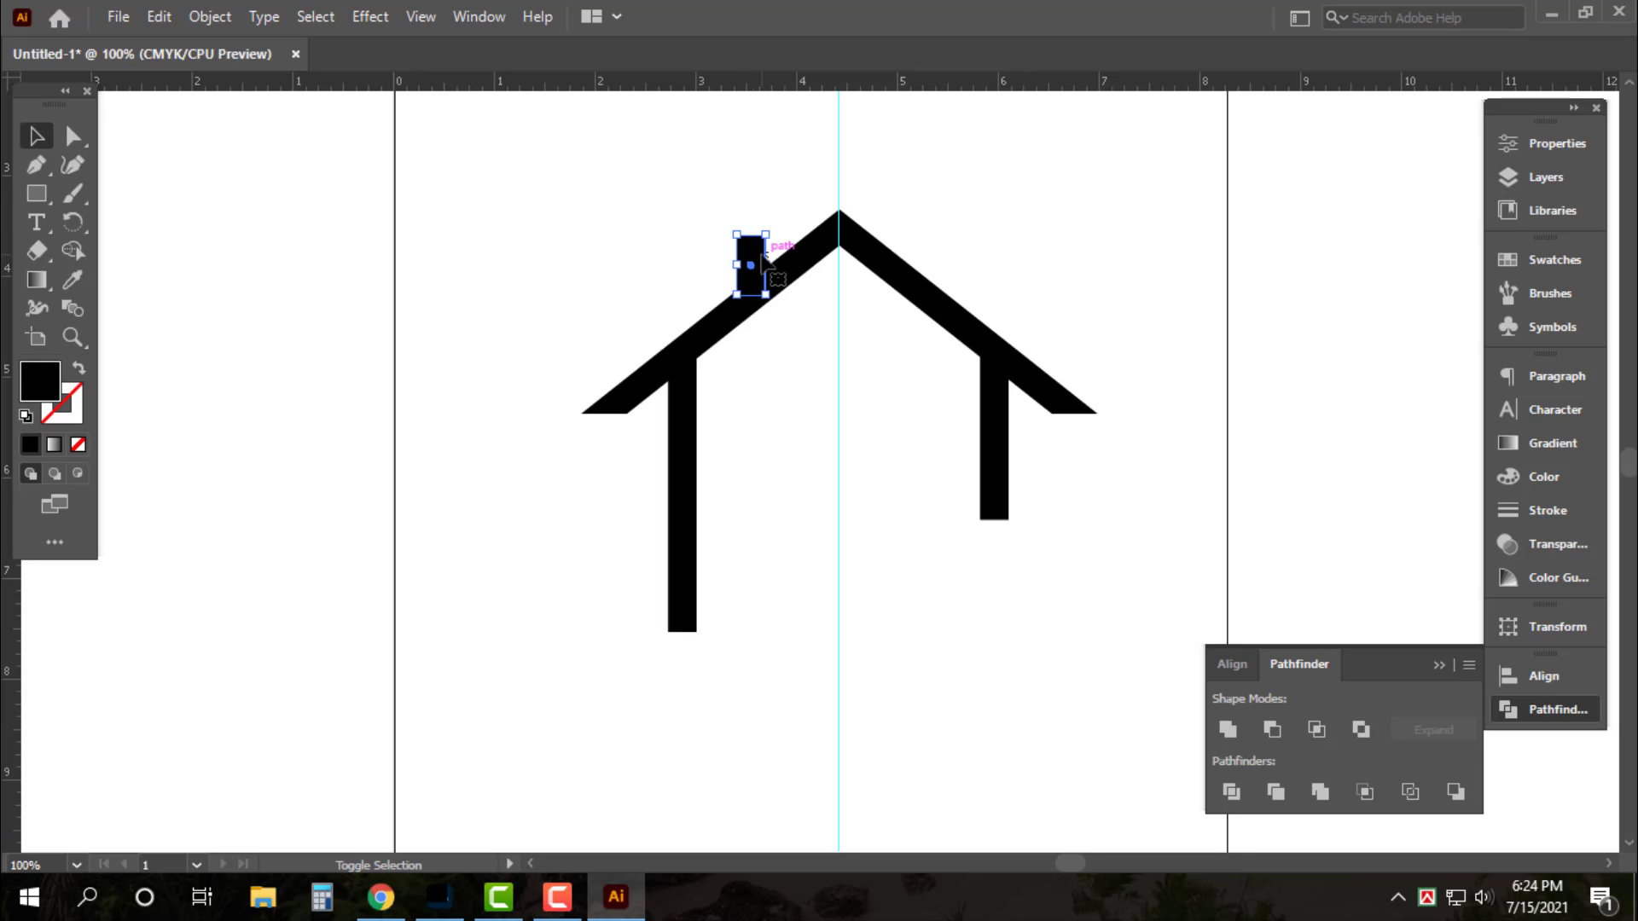
{"action": "left_click_drag", "start_coordinate": [758, 260], "coordinate": [764, 255]}
{"action": "key", "text": "Left"}
{"action": "key", "text": "Left"}
{"action": "key", "text": "Left"}
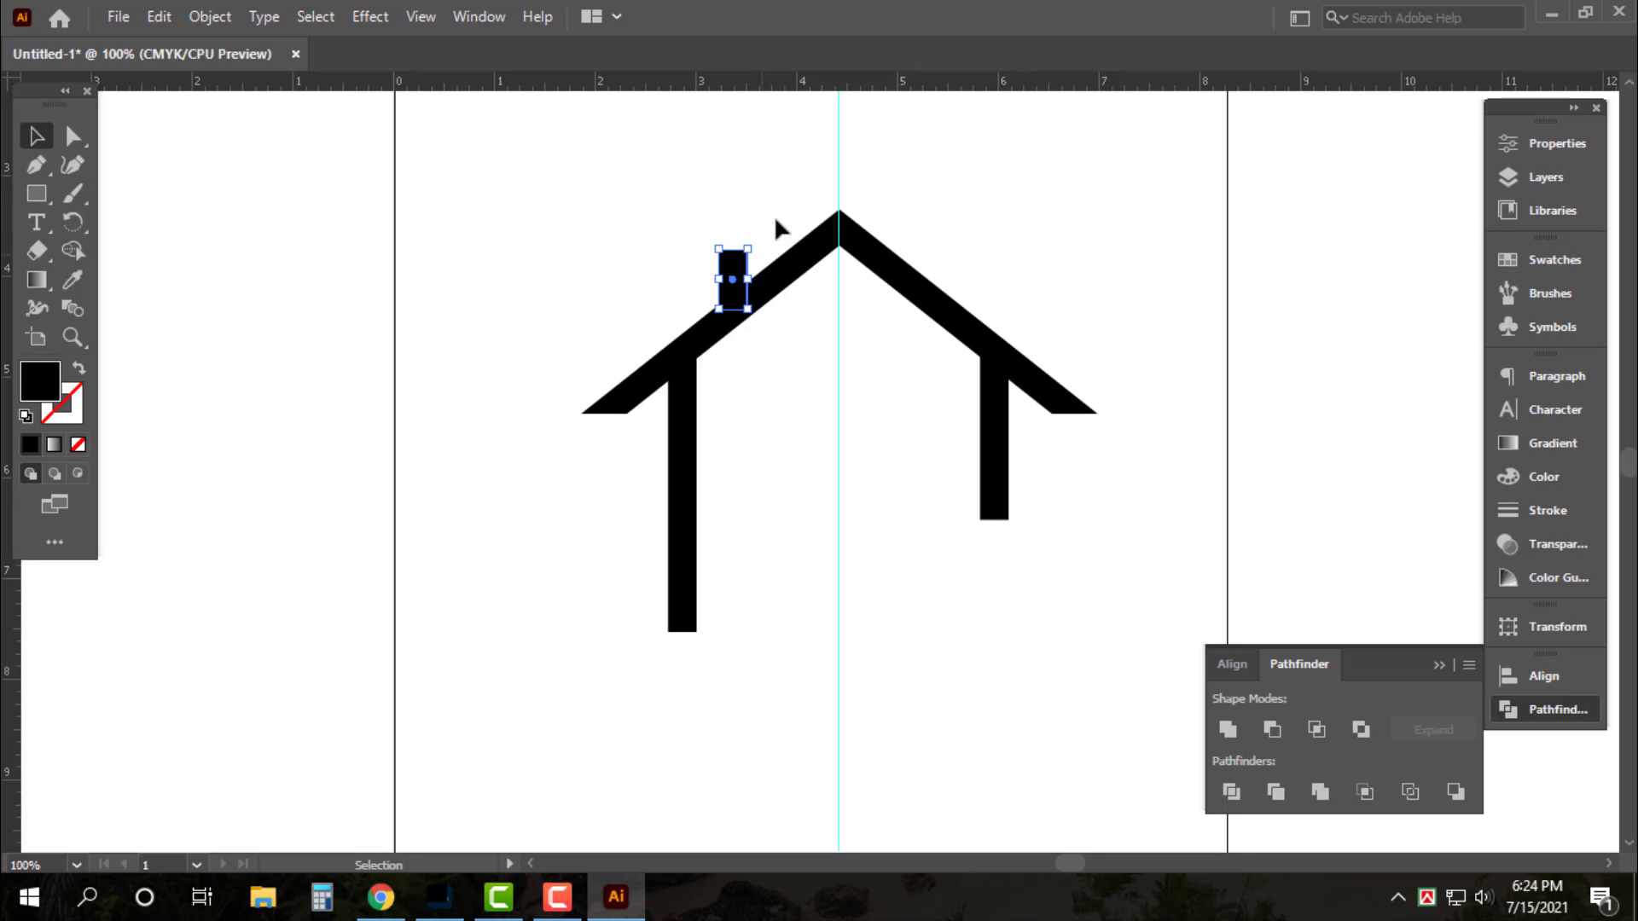
{"action": "left_click", "coordinate": [781, 186]}
Extend the left post's bottom anchors downward below the right post
{"action": "left_click", "coordinate": [73, 136]}
{"action": "left_click_drag", "start_coordinate": [641, 574], "coordinate": [751, 700]}
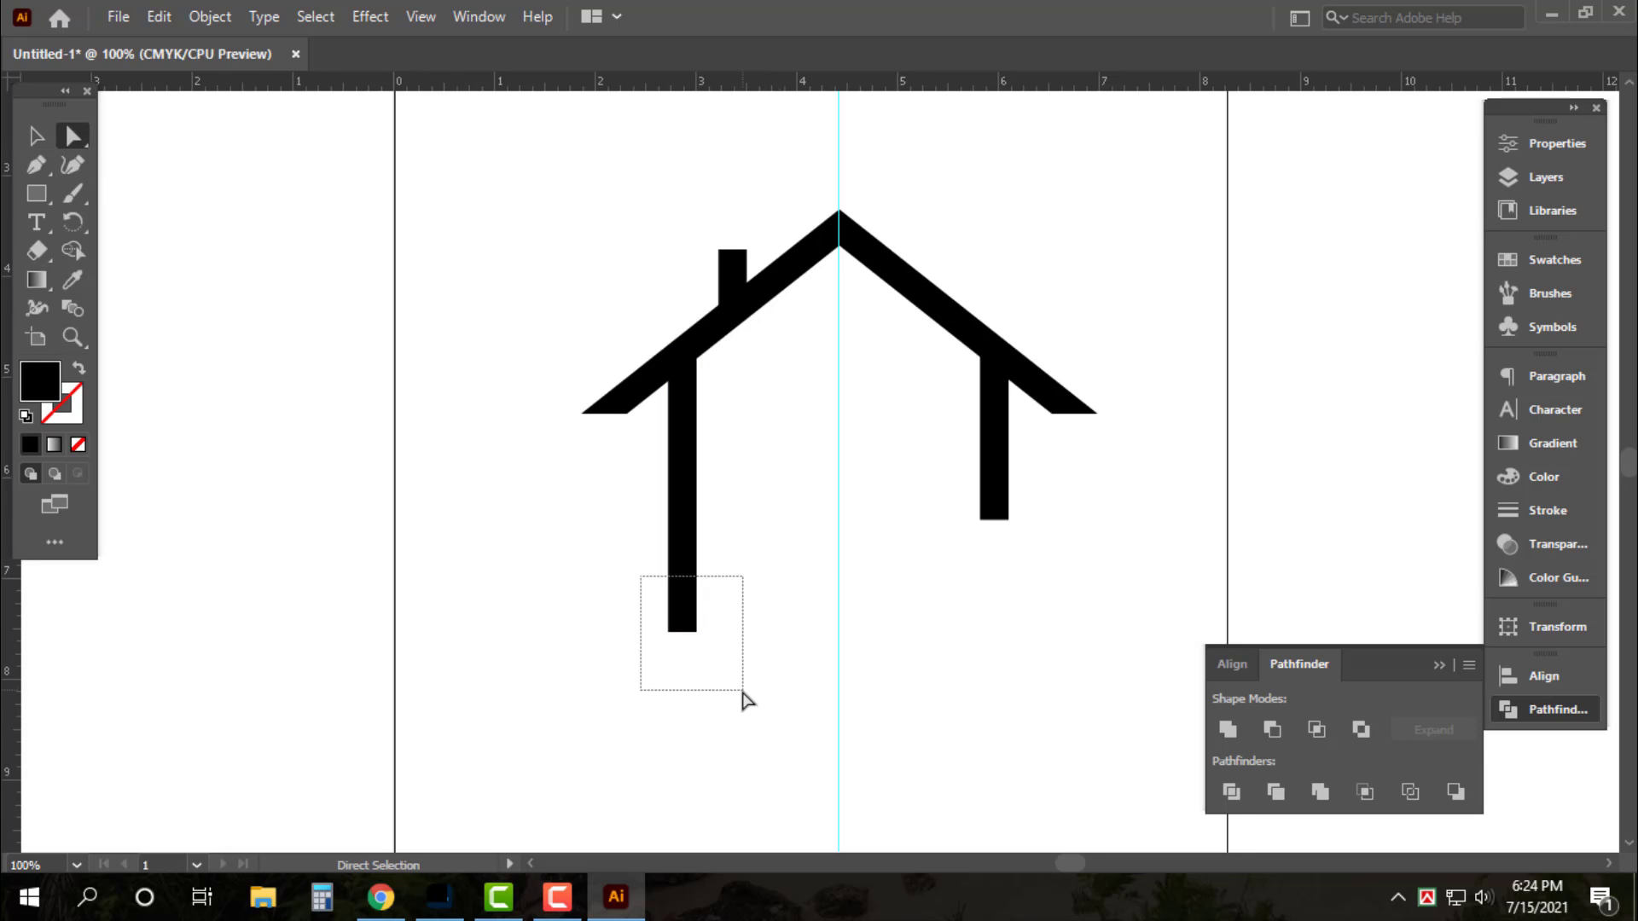
{"action": "key", "text": "shift+Down"}
{"action": "key", "text": "shift+Down"}
{"action": "key", "text": "v"}
{"action": "left_click", "coordinate": [936, 614]}
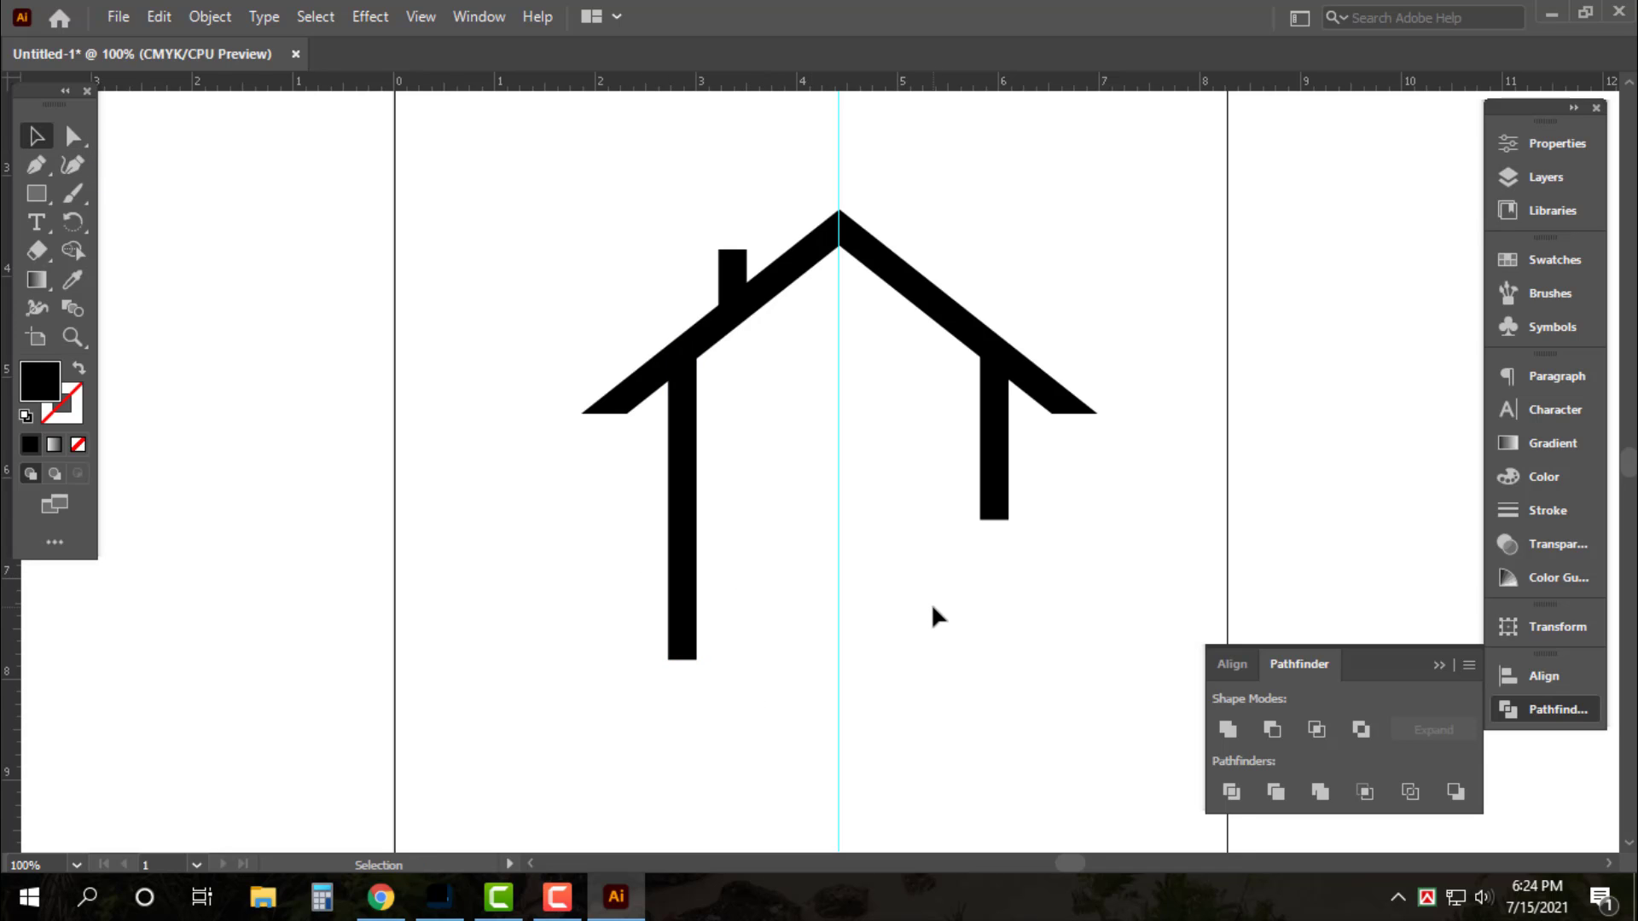
Build a 2x2 window of small black squares beneath the roof peak
{"action": "left_click", "coordinate": [35, 198]}
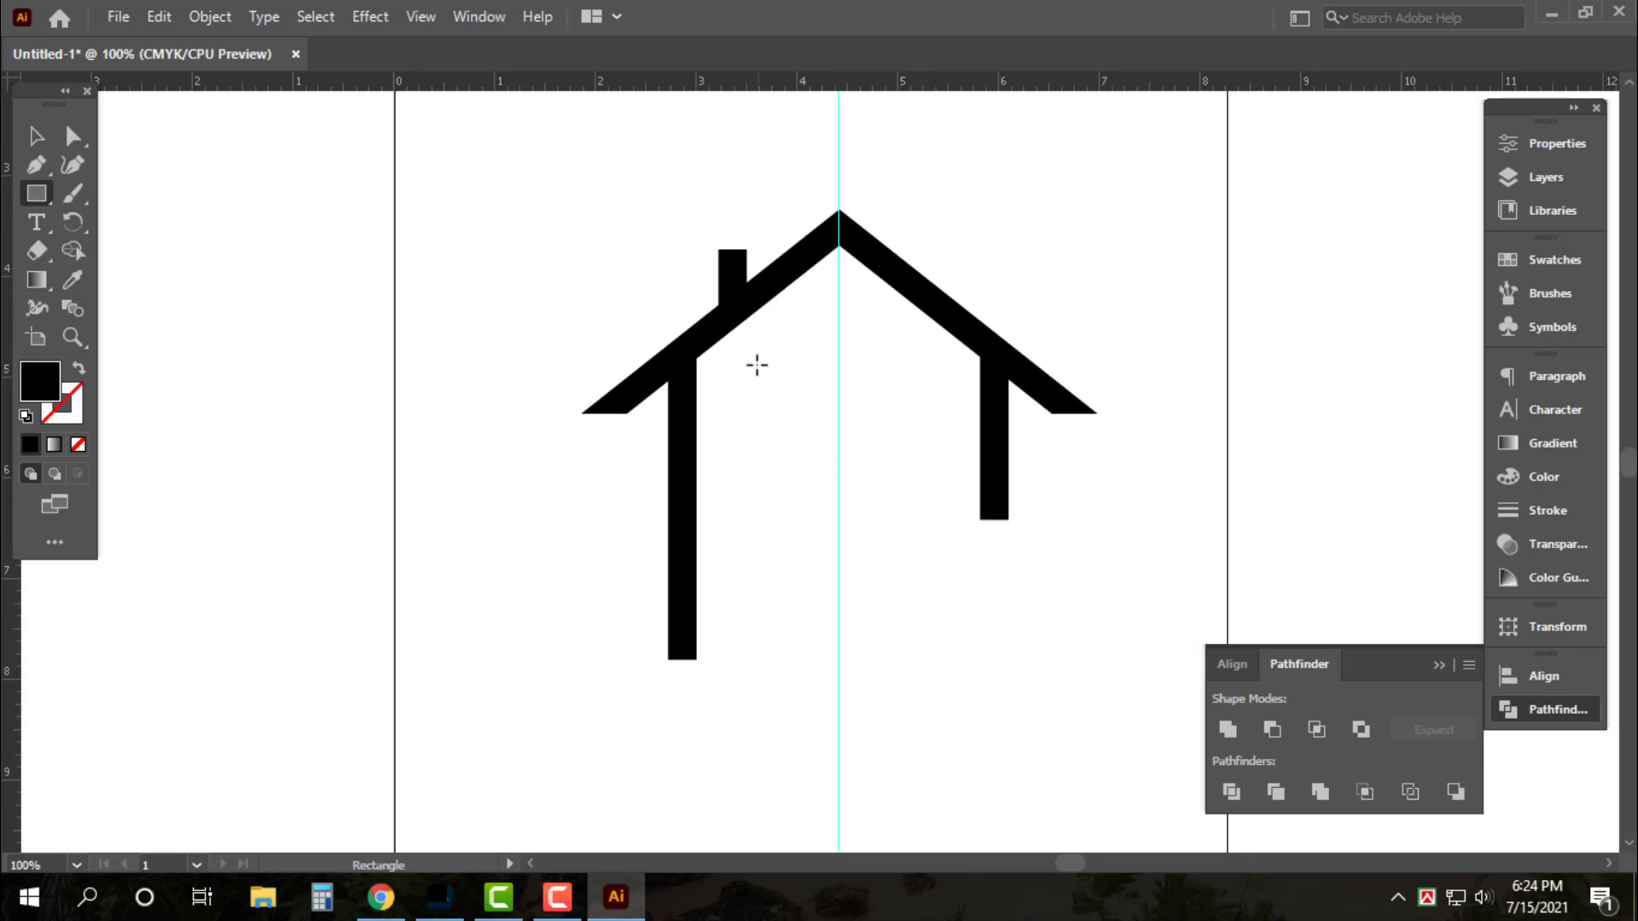
{"action": "mouse_move", "coordinate": [779, 347]}
{"action": "left_mouse_down"}
{"action": "mouse_move", "coordinate": [841, 389]}
{"action": "mouse_move", "coordinate": [921, 381]}
{"action": "mouse_move", "coordinate": [898, 372]}
{"action": "mouse_move", "coordinate": [887, 433]}
{"action": "mouse_move", "coordinate": [802, 389]}
{"action": "left_mouse_up"}
{"action": "key", "text": "v"}
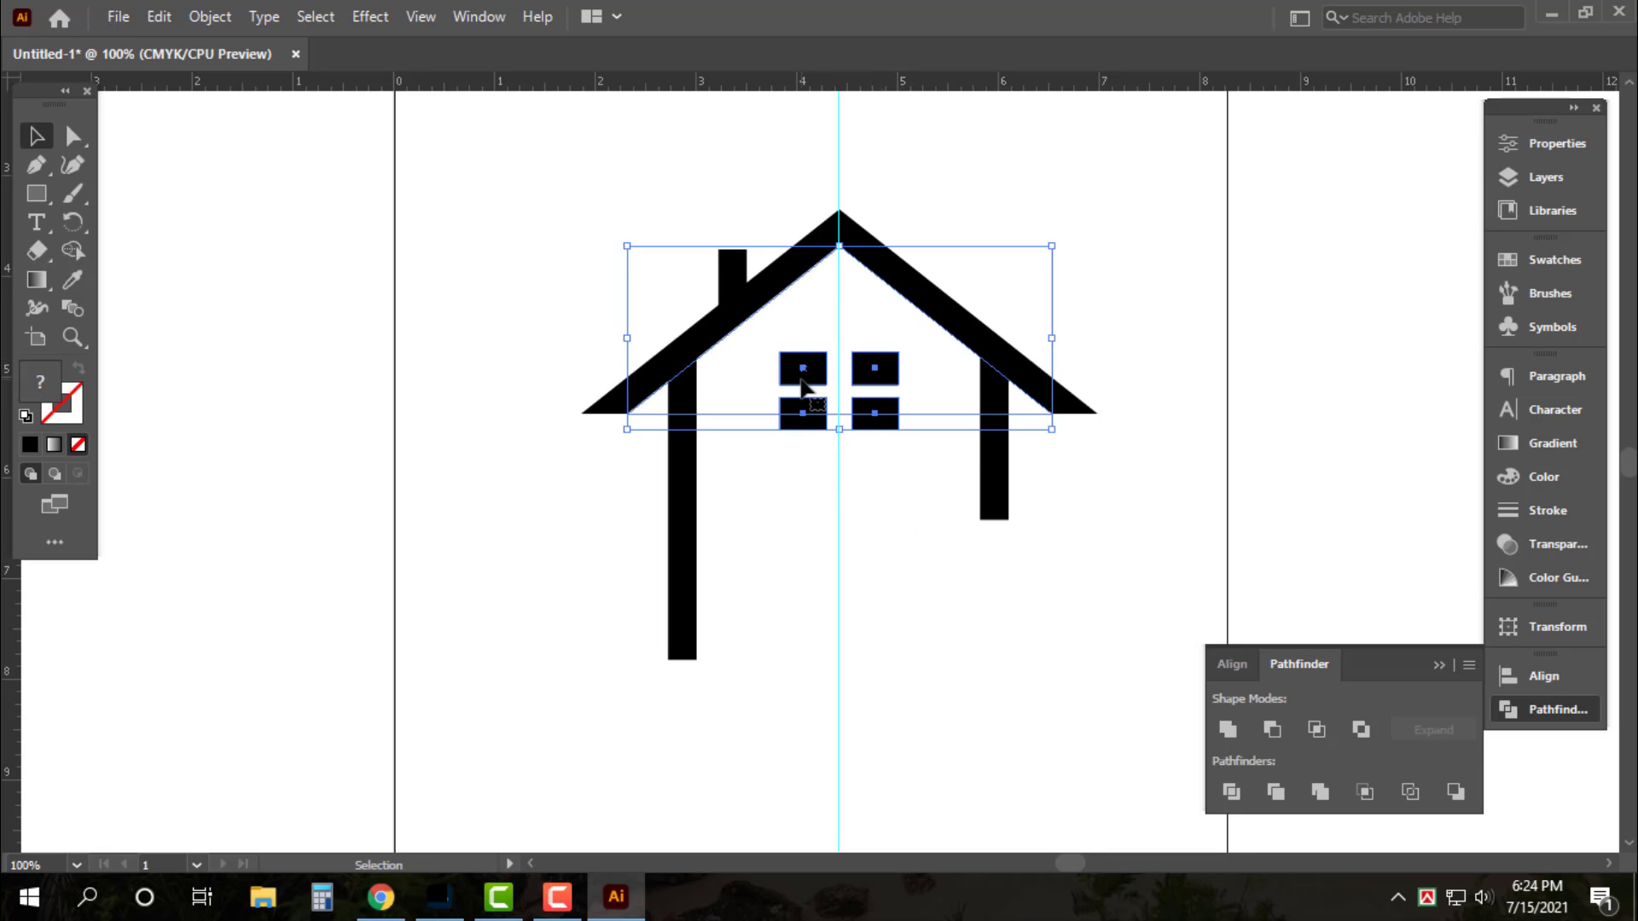
{"action": "left_click", "coordinate": [747, 391]}
Unite the roof and both posts into one shape with Pathfinder Unite
{"action": "left_click", "coordinate": [742, 394]}
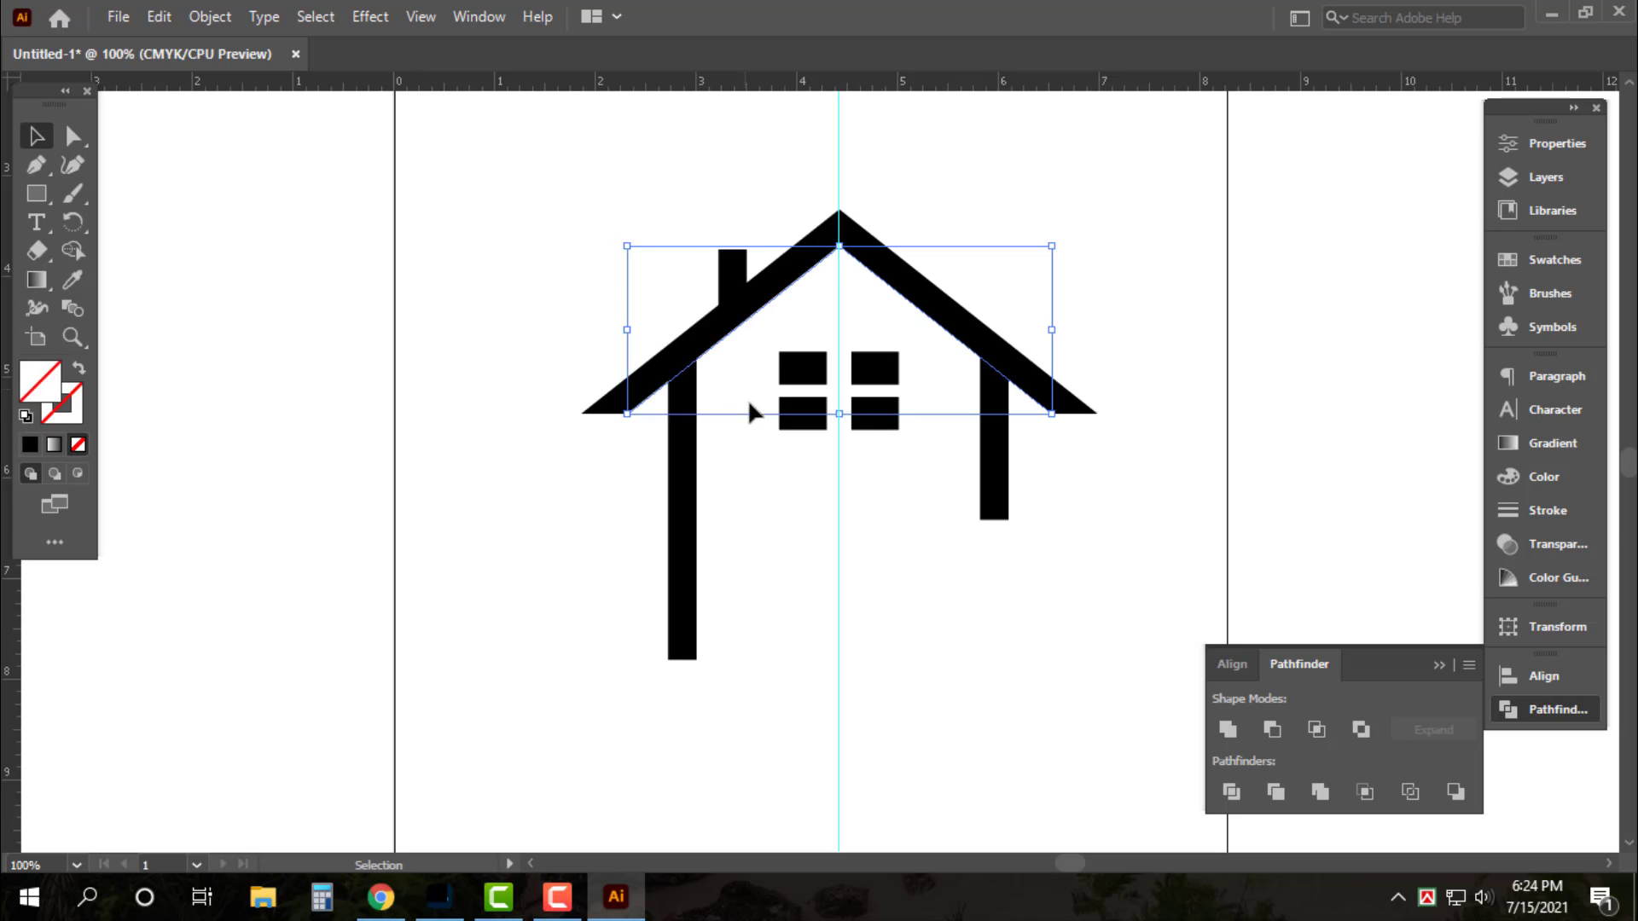
{"action": "left_click", "coordinate": [785, 527]}
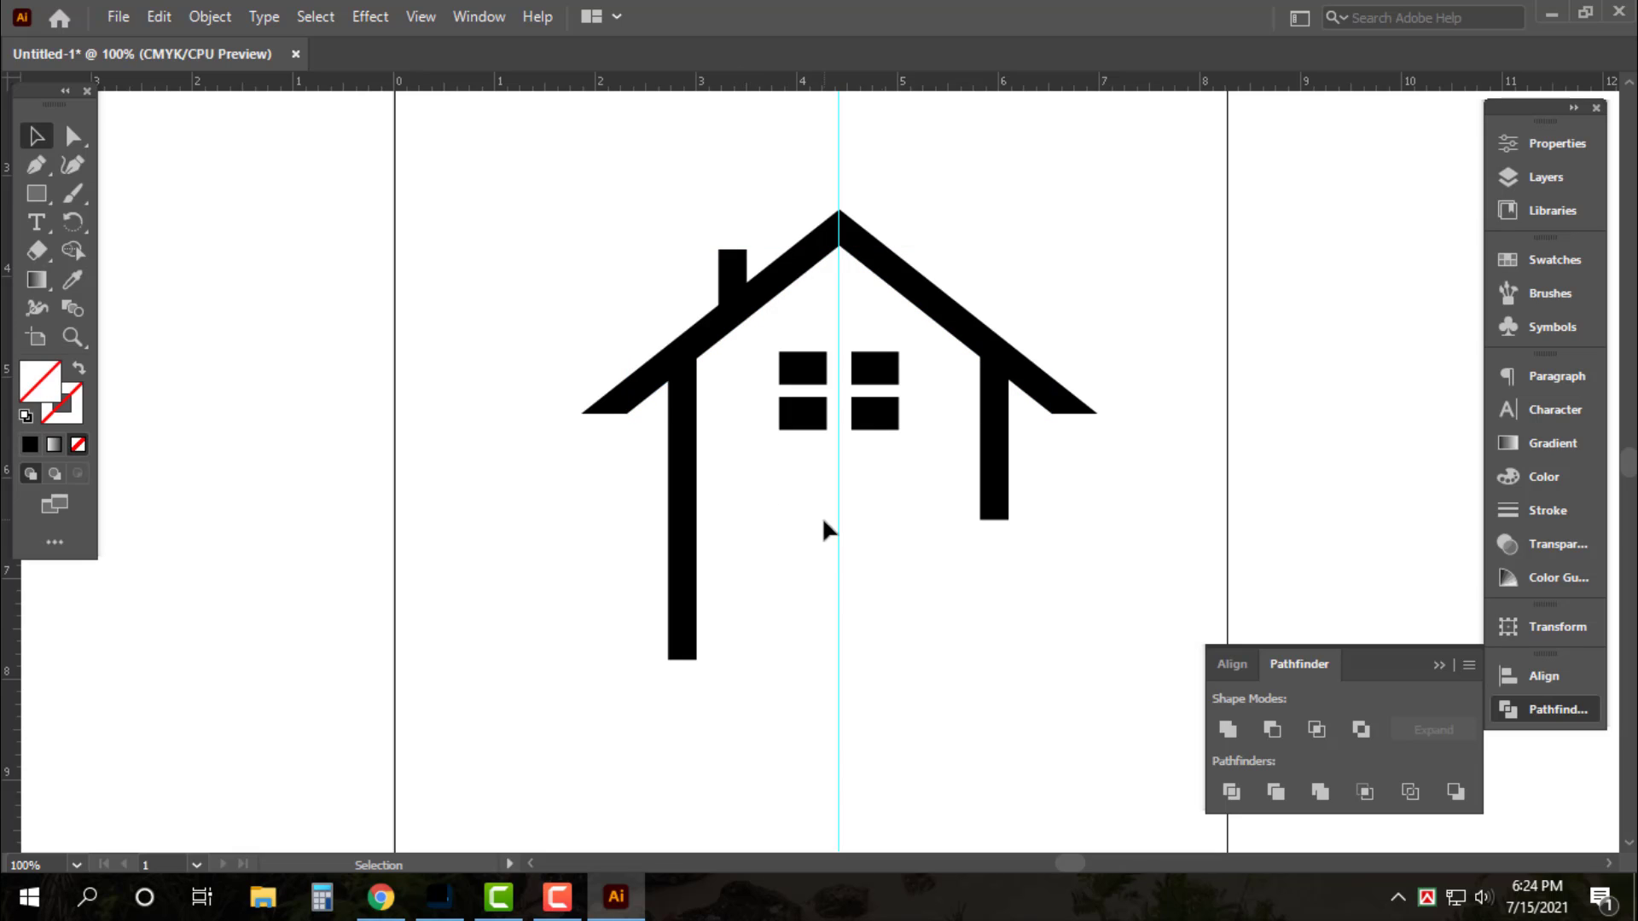
{"action": "left_click_drag", "start_coordinate": [607, 504], "coordinate": [712, 350]}
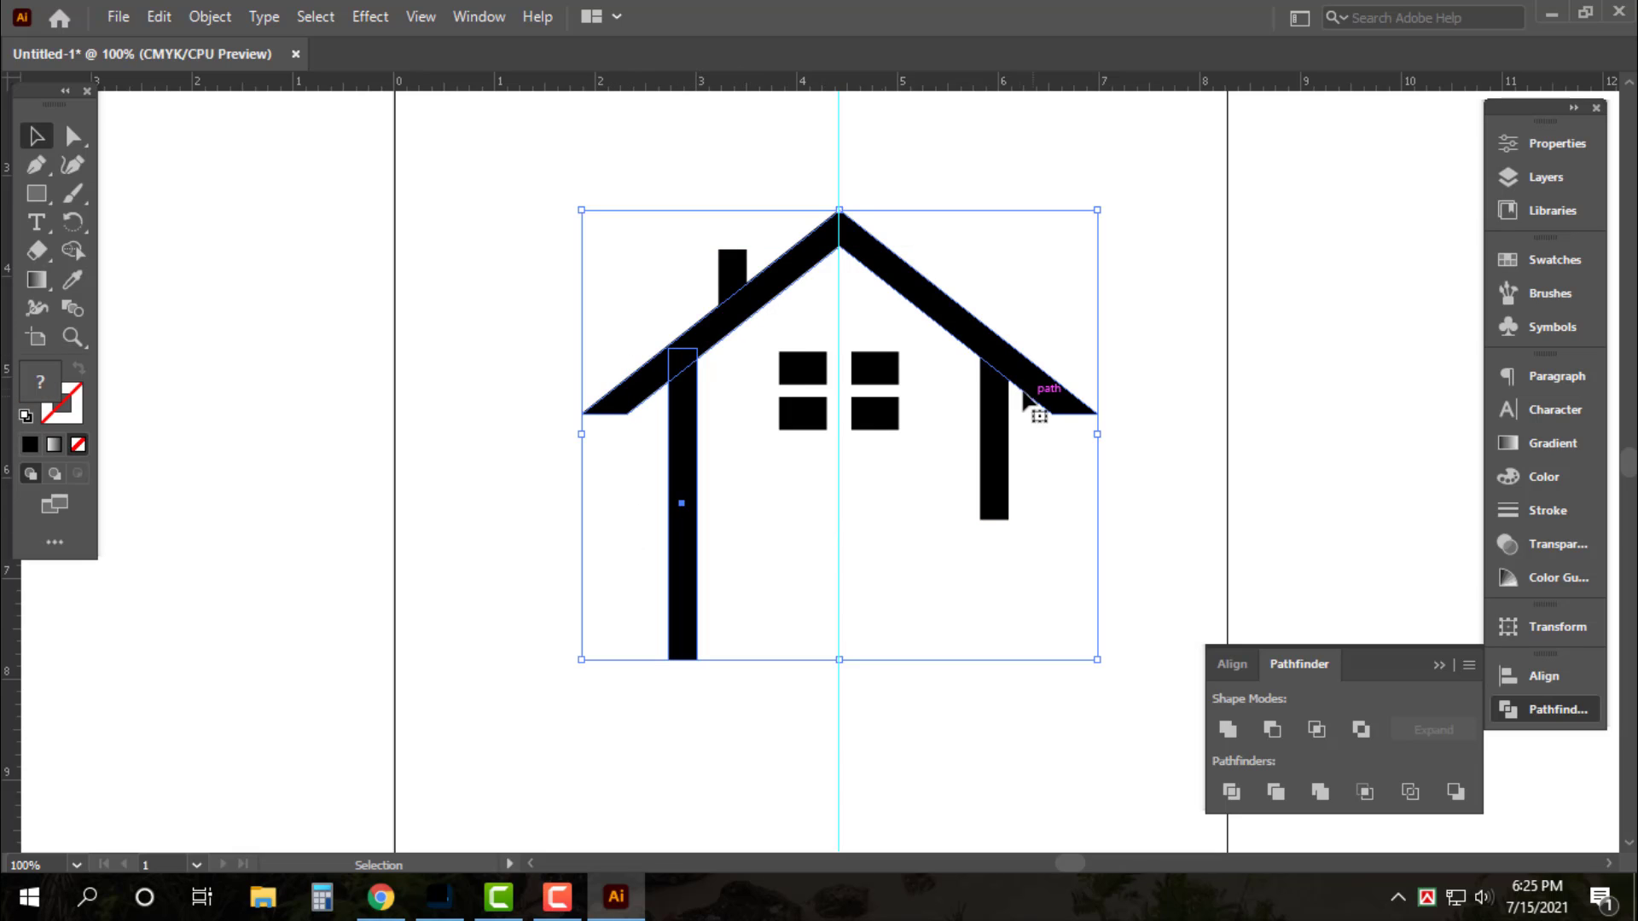
{"action": "left_click", "coordinate": [1227, 729]}
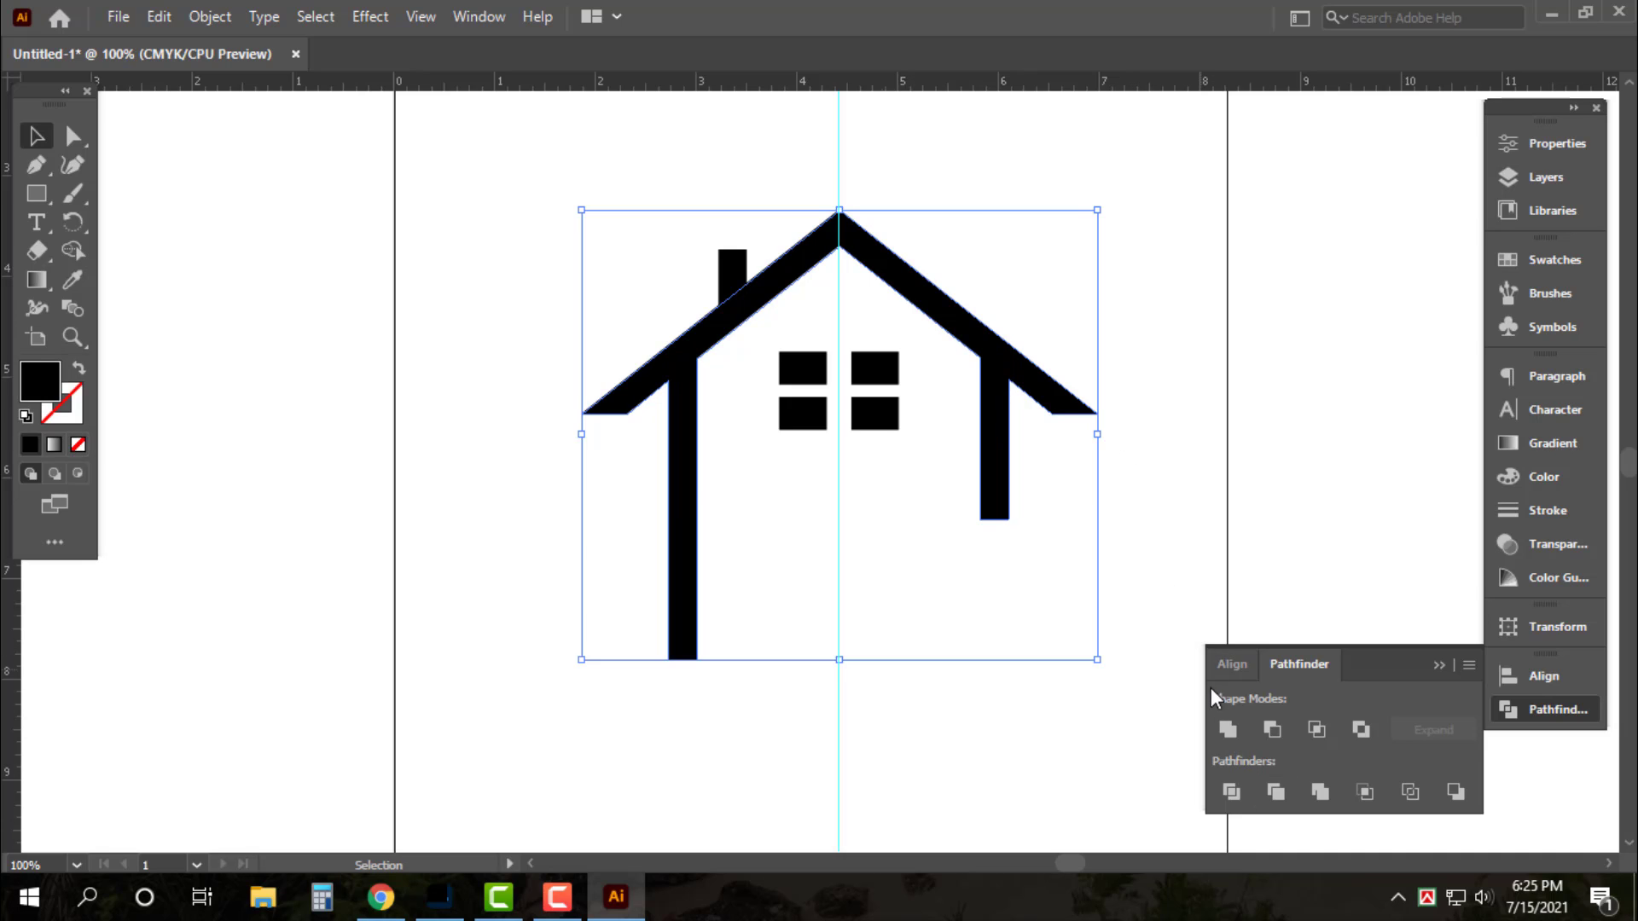
{"action": "left_click", "coordinate": [747, 270]}
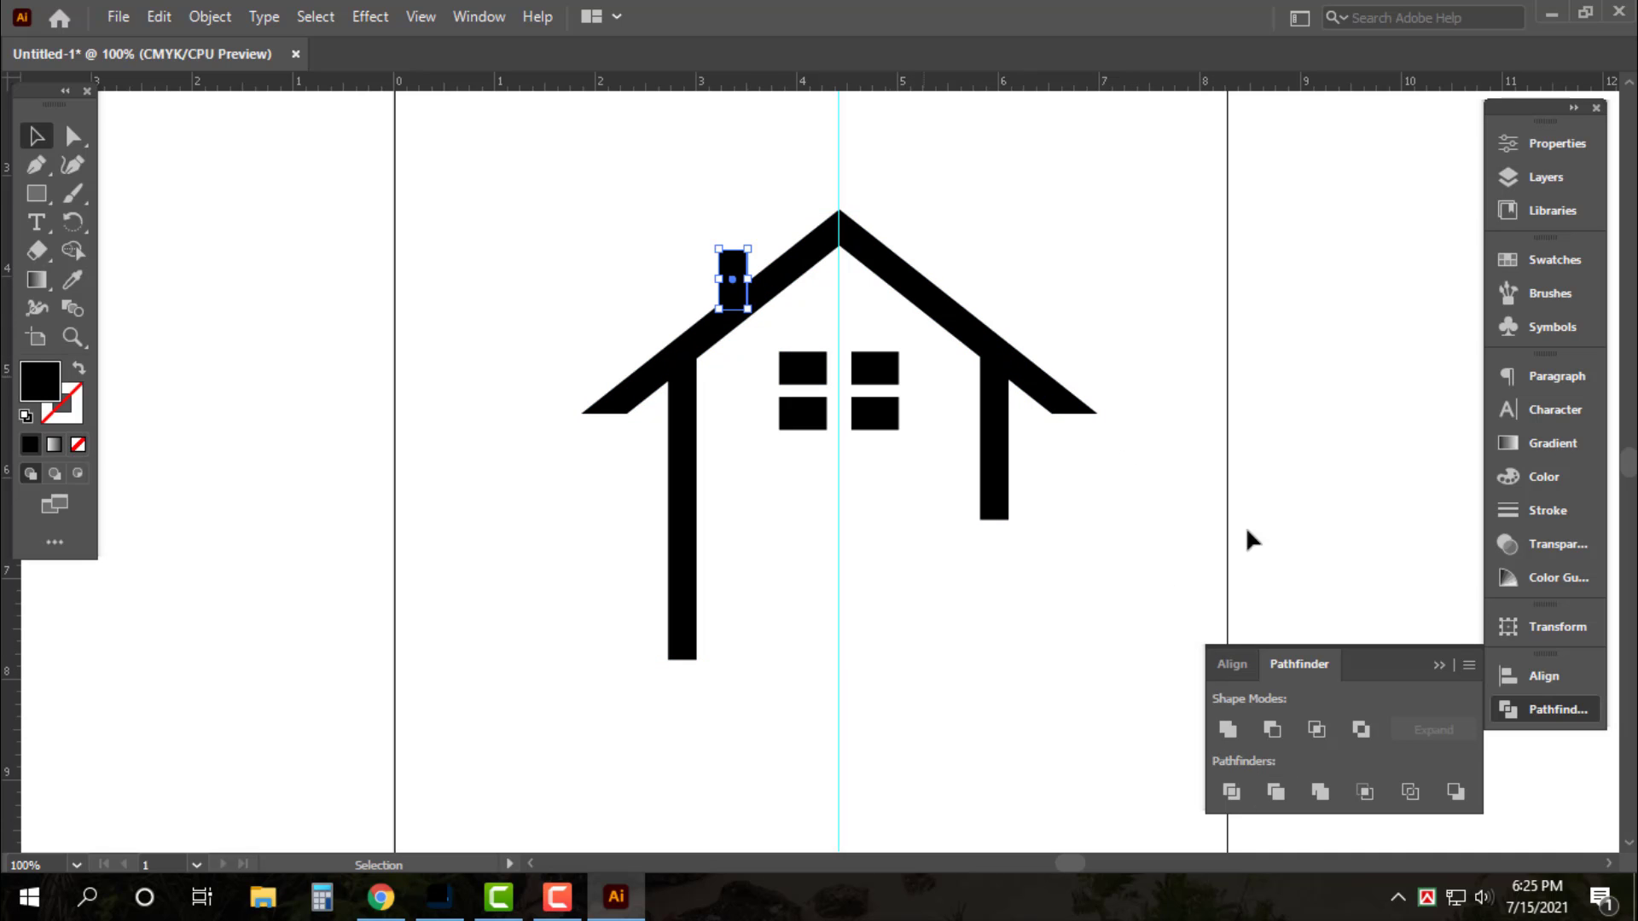
{"action": "left_click", "coordinate": [1564, 485]}
Browse the Artistic_Paintbrush brush library, then close it
{"action": "left_click", "coordinate": [969, 633]}
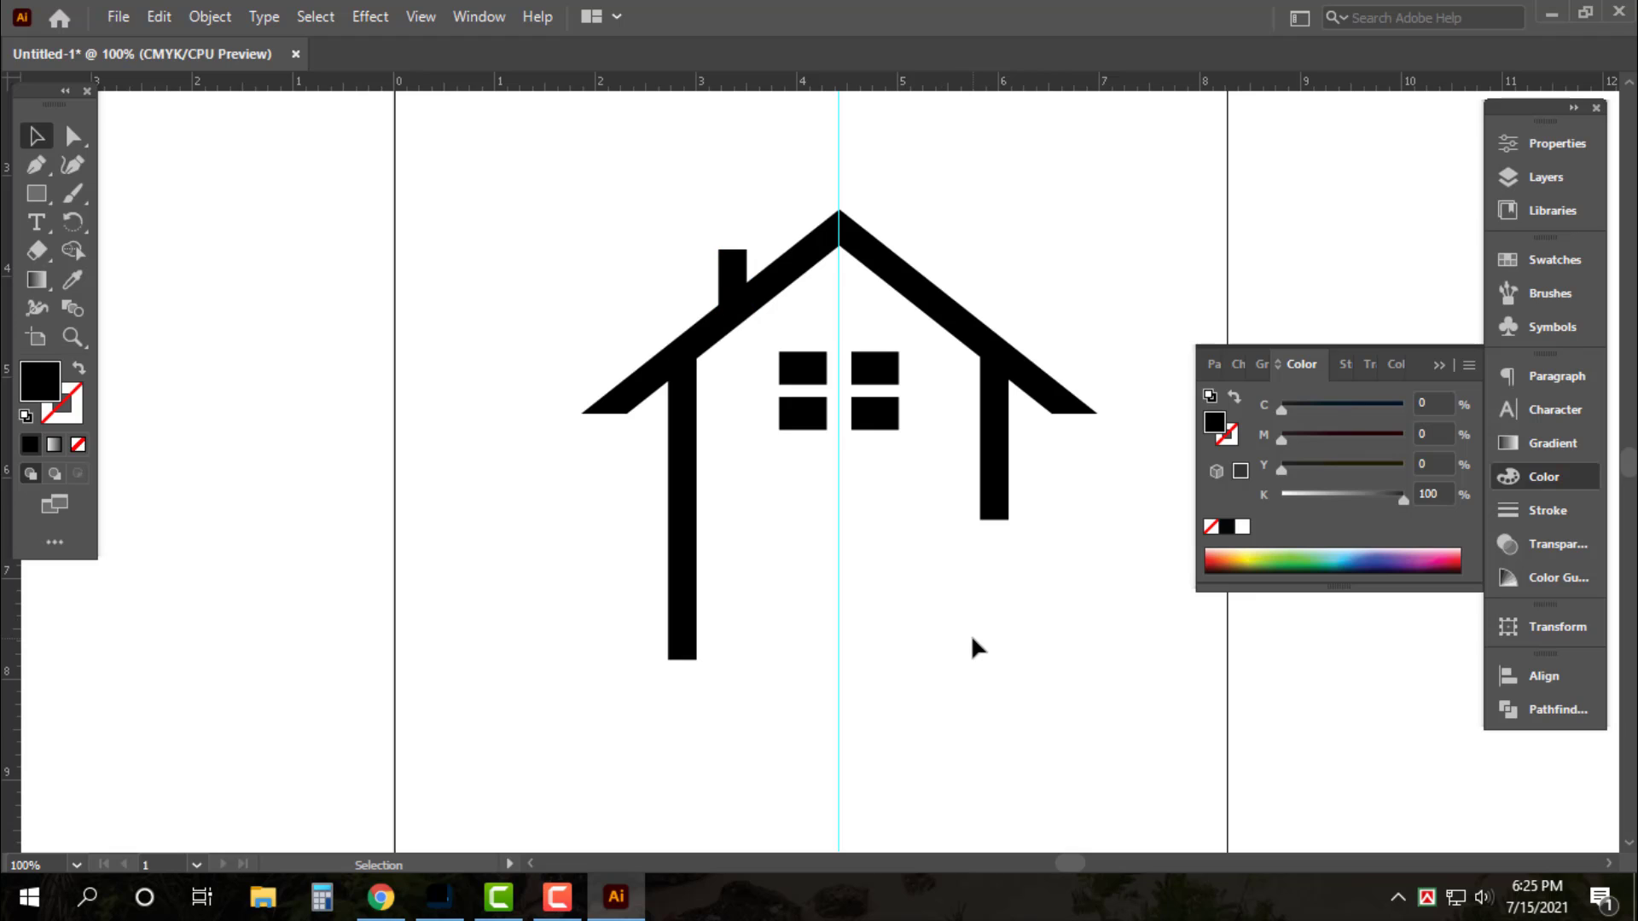
{"action": "left_click", "coordinate": [1534, 295]}
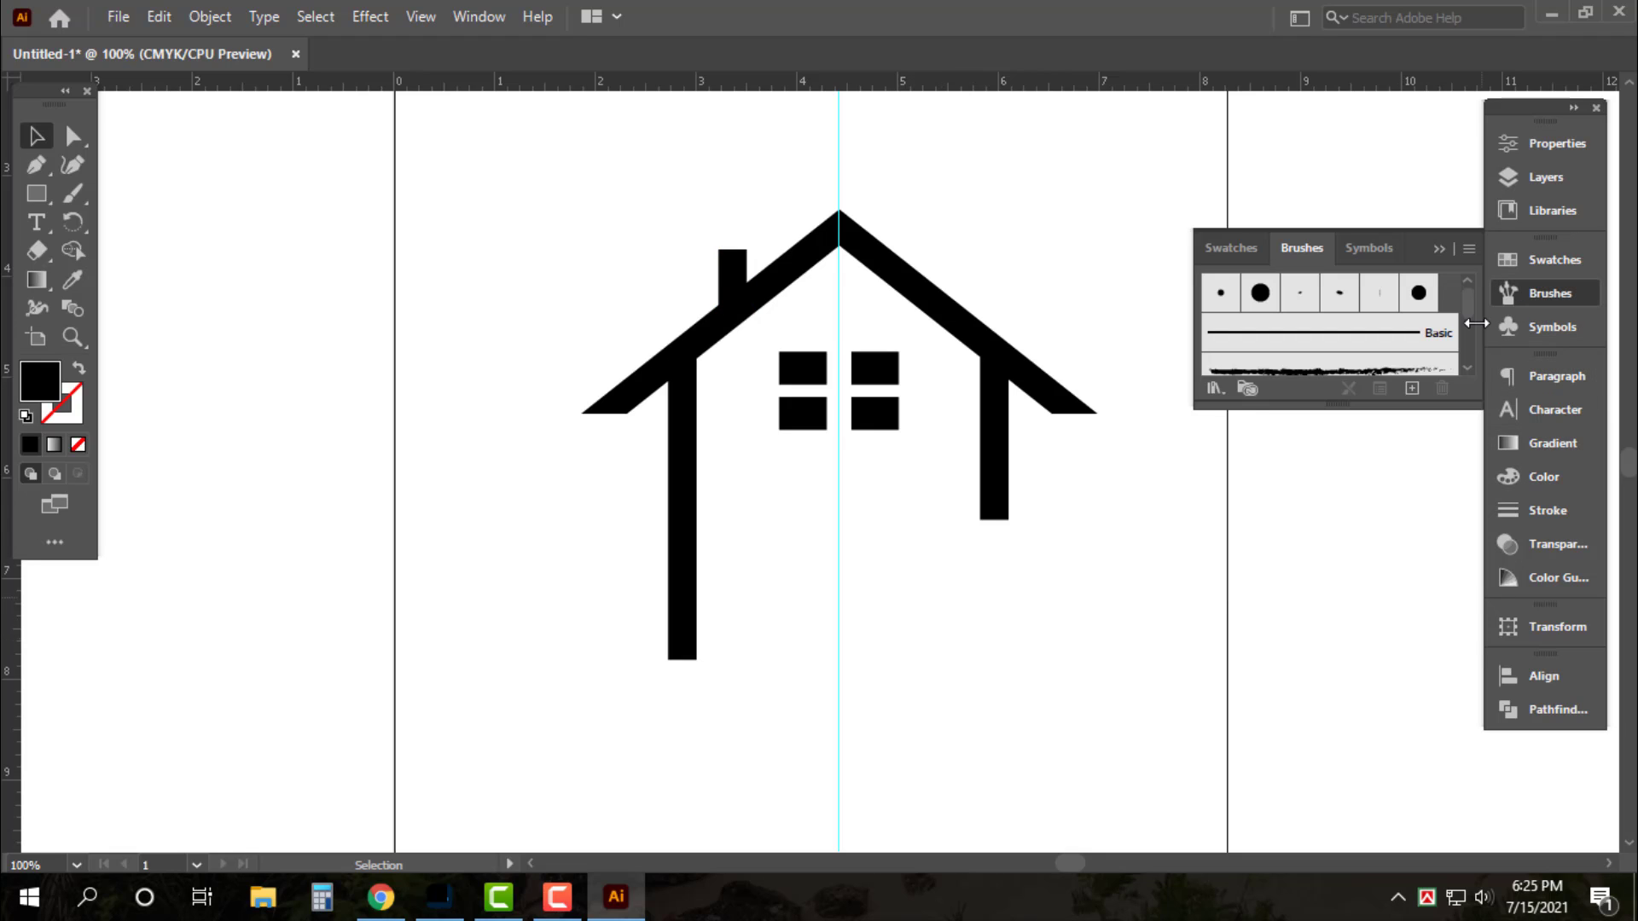
{"action": "left_click", "coordinate": [1215, 389]}
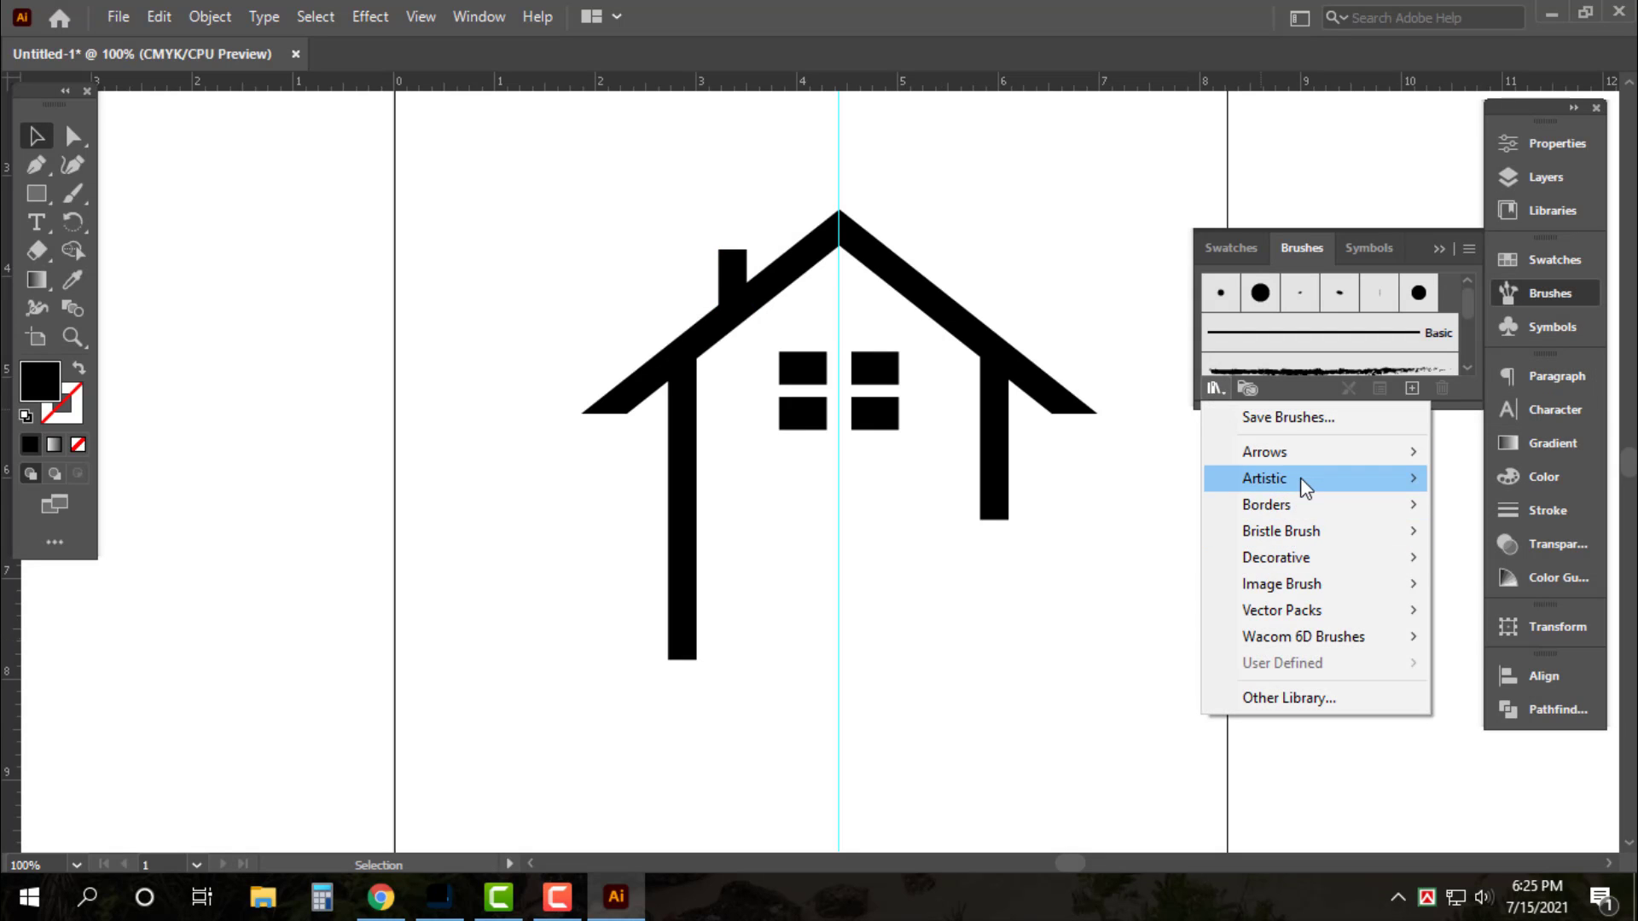
{"action": "mouse_move", "coordinate": [1314, 478]}
{"action": "left_click", "coordinate": [1072, 560]}
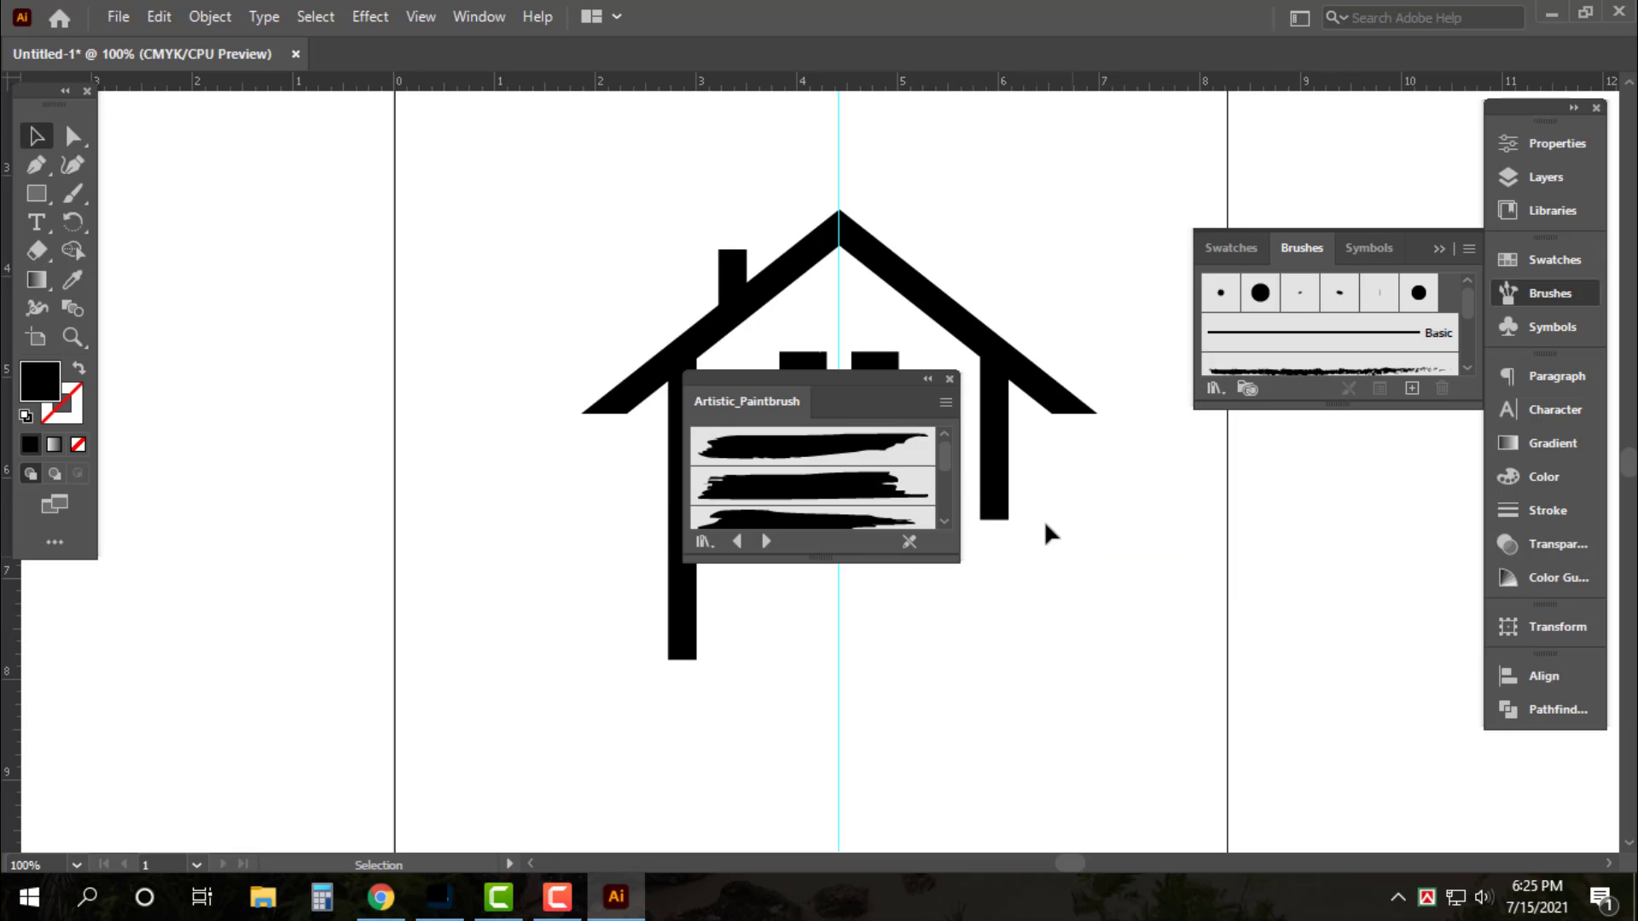
{"action": "left_click_drag", "start_coordinate": [878, 386], "coordinate": [1041, 631]}
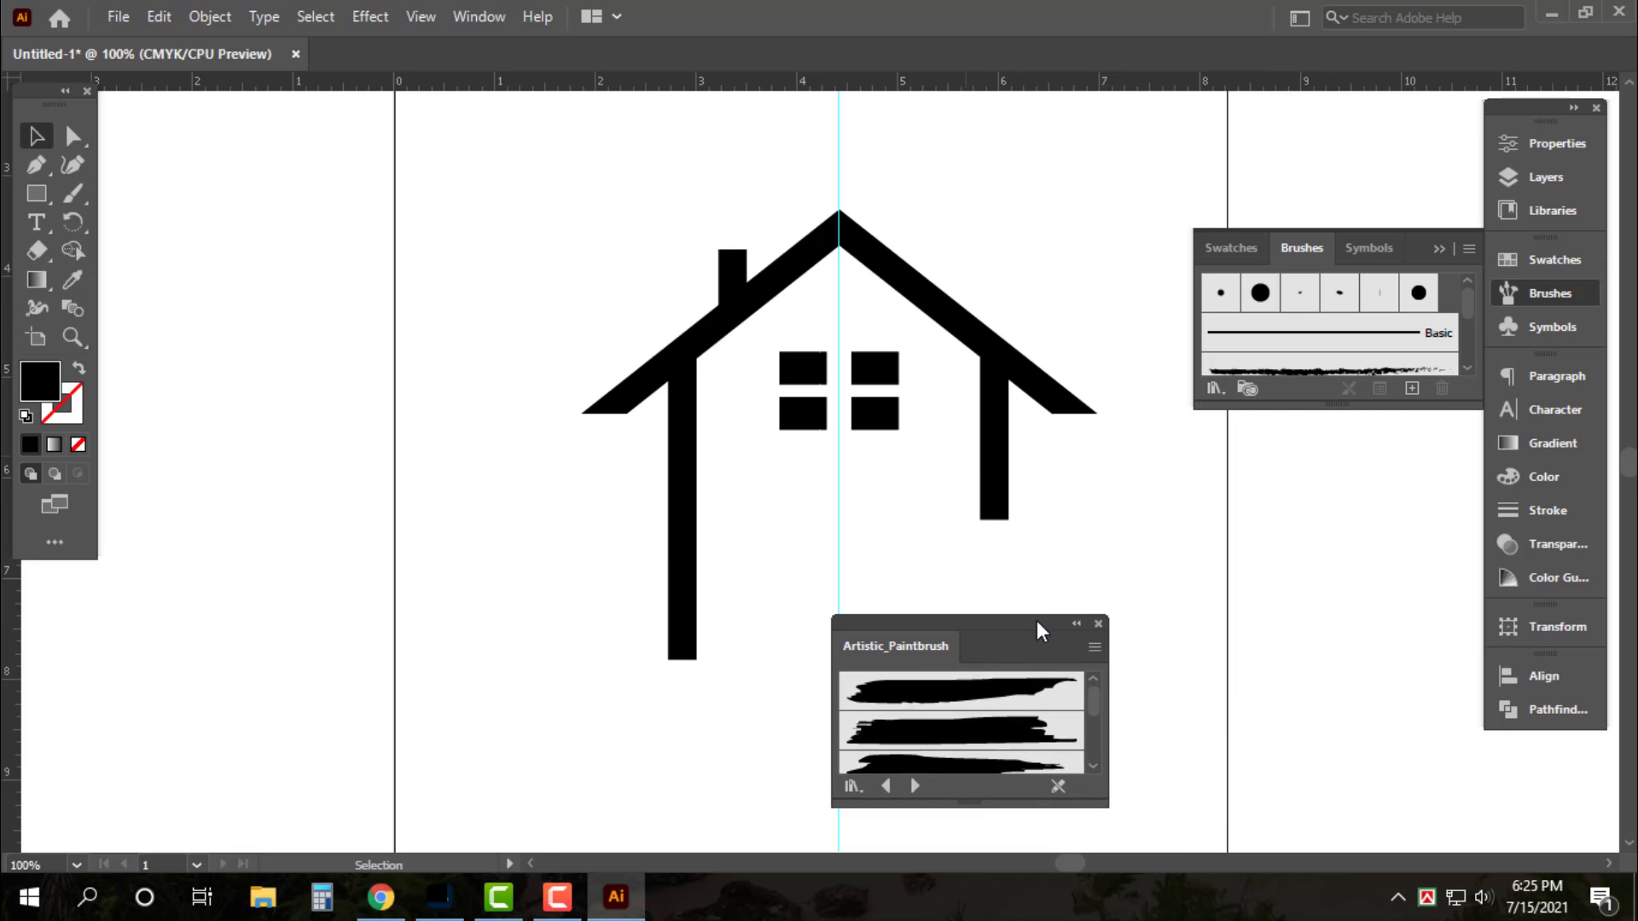
{"action": "scroll", "coordinate": [1046, 751], "scroll_direction": "down", "scroll_amount": 2}
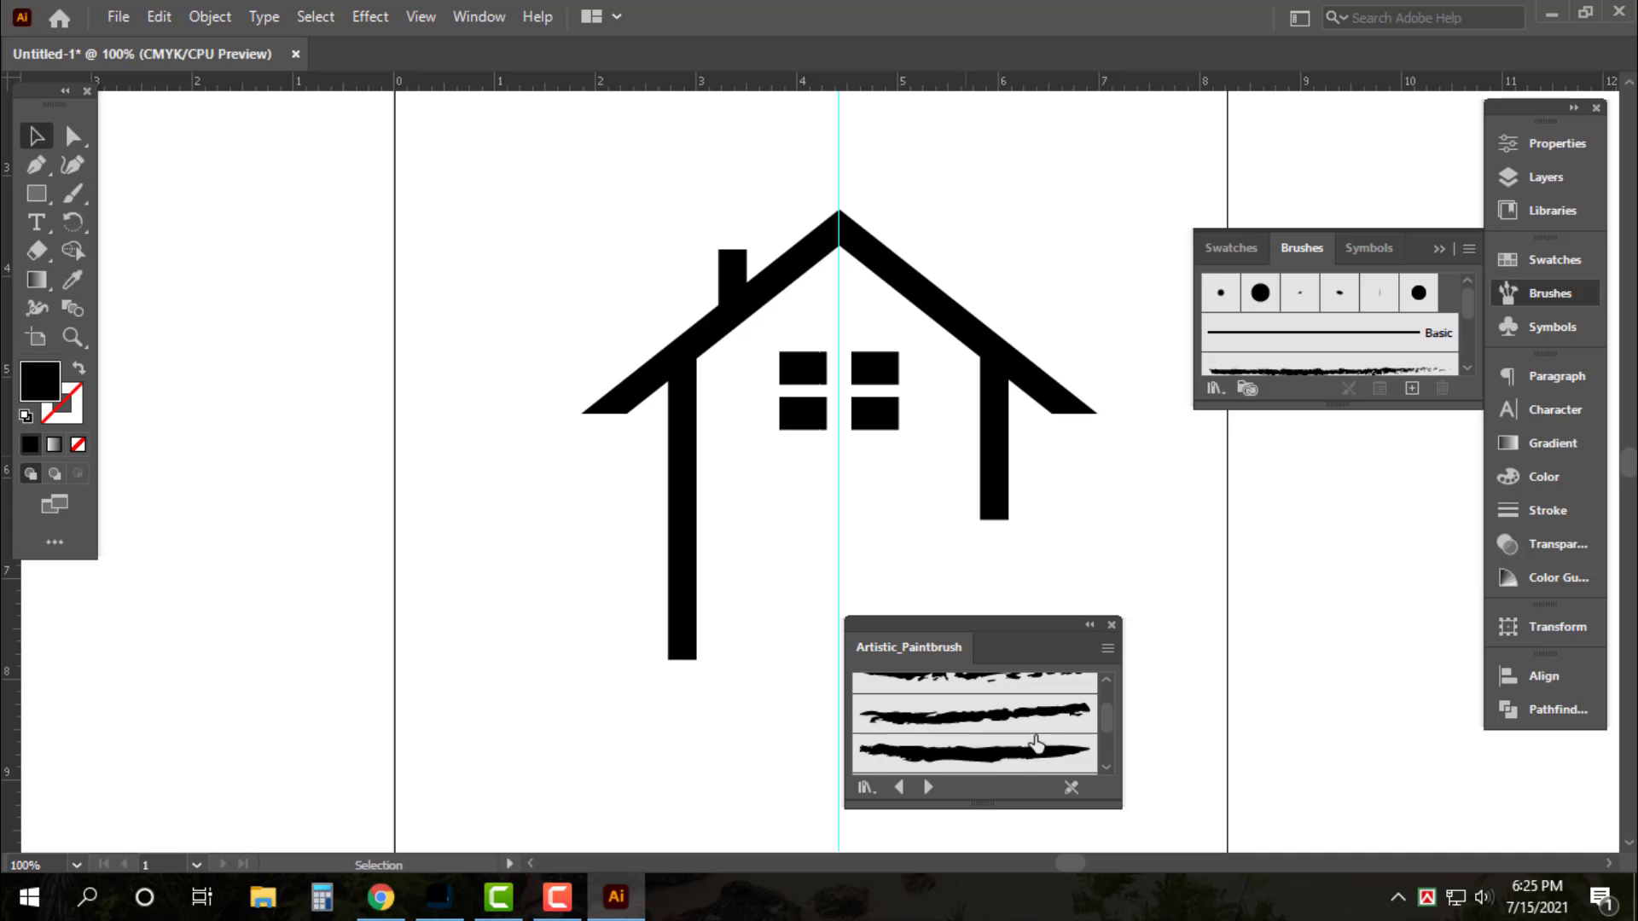
{"action": "scroll", "coordinate": [1036, 742], "scroll_direction": "up", "scroll_amount": 1}
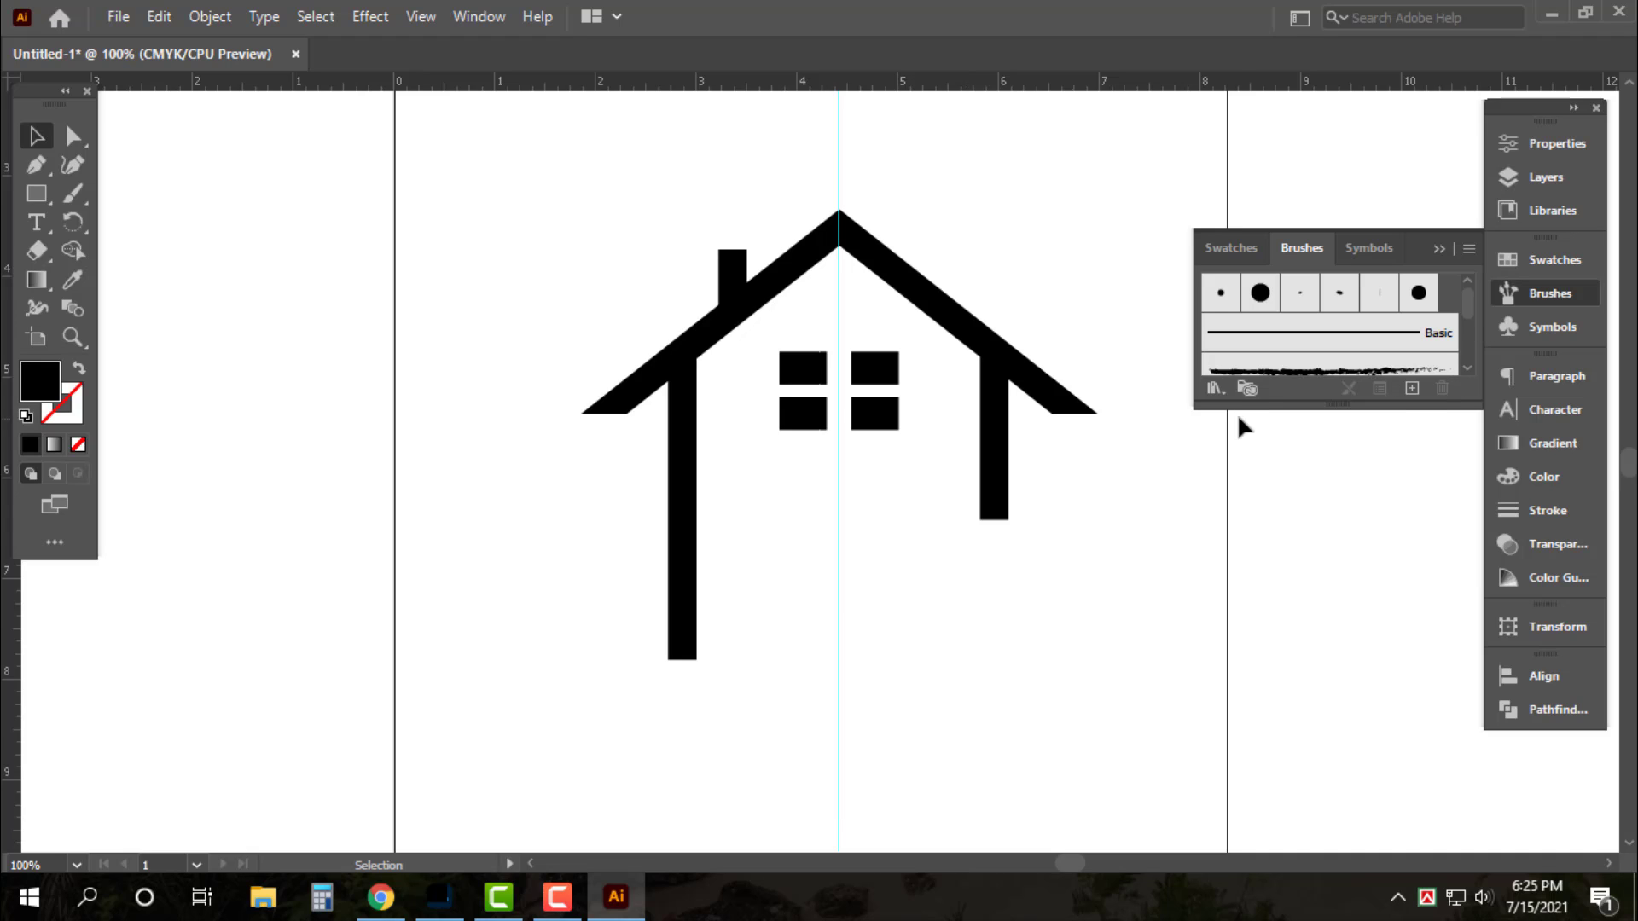
{"action": "left_click", "coordinate": [1217, 390]}
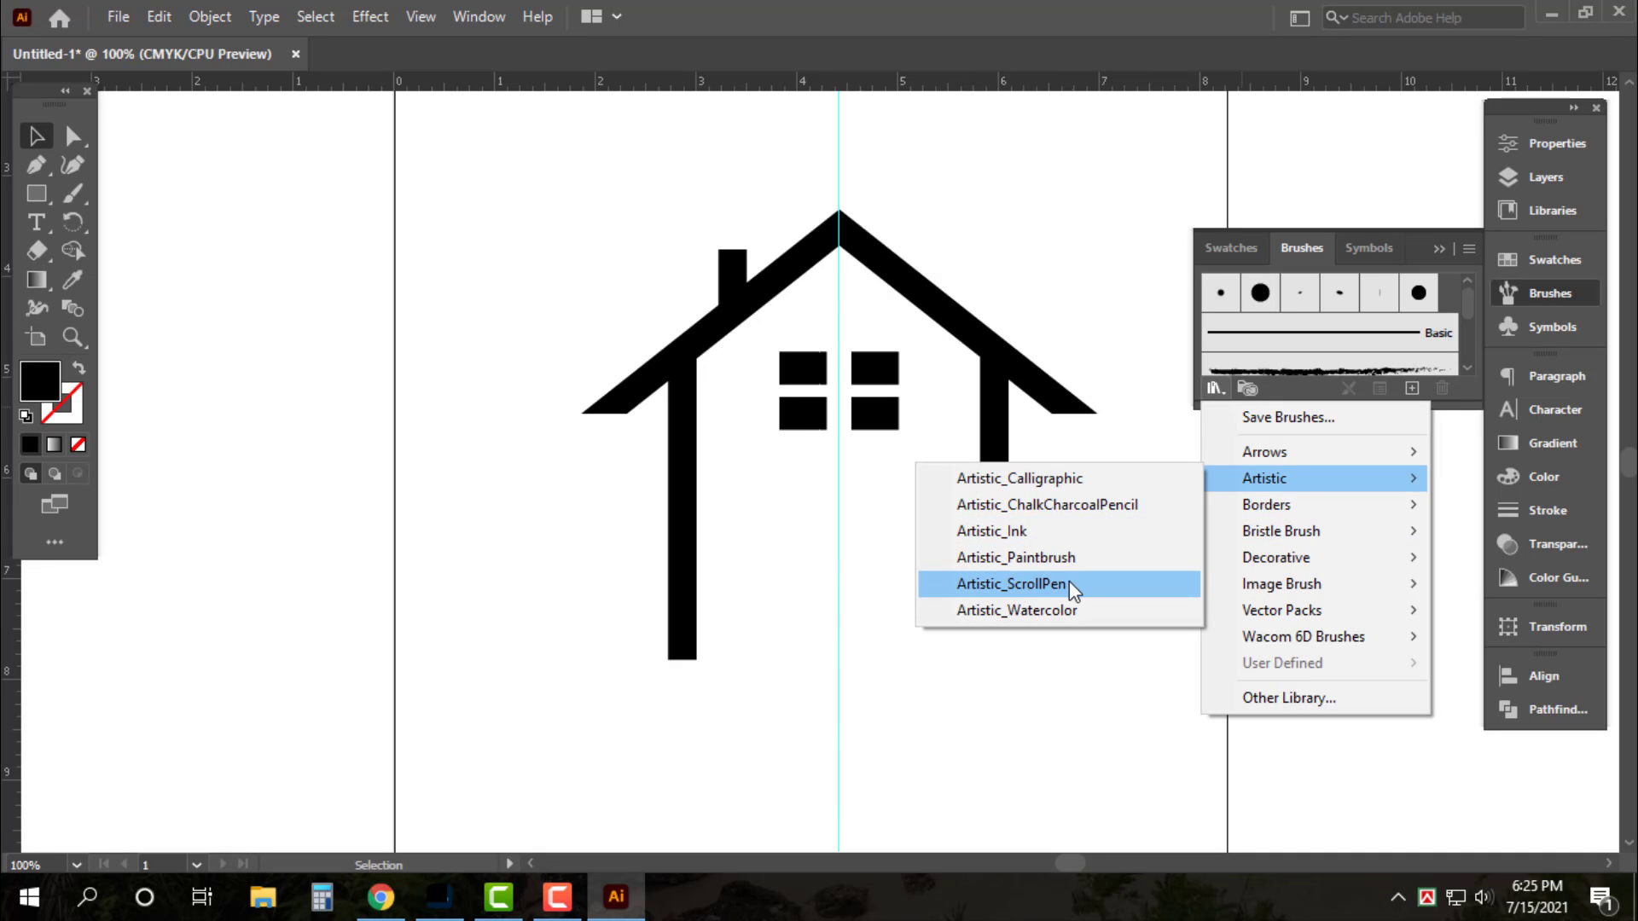
Place the dotted Artistic_ScrollPen brush and stretch it across the house base
{"action": "left_click", "coordinate": [1068, 583]}
{"action": "scroll", "coordinate": [1012, 741], "scroll_direction": "down", "scroll_amount": 1}
{"action": "scroll", "coordinate": [1012, 741], "scroll_direction": "down", "scroll_amount": 2}
{"action": "scroll", "coordinate": [1012, 741], "scroll_direction": "down", "scroll_amount": 1}
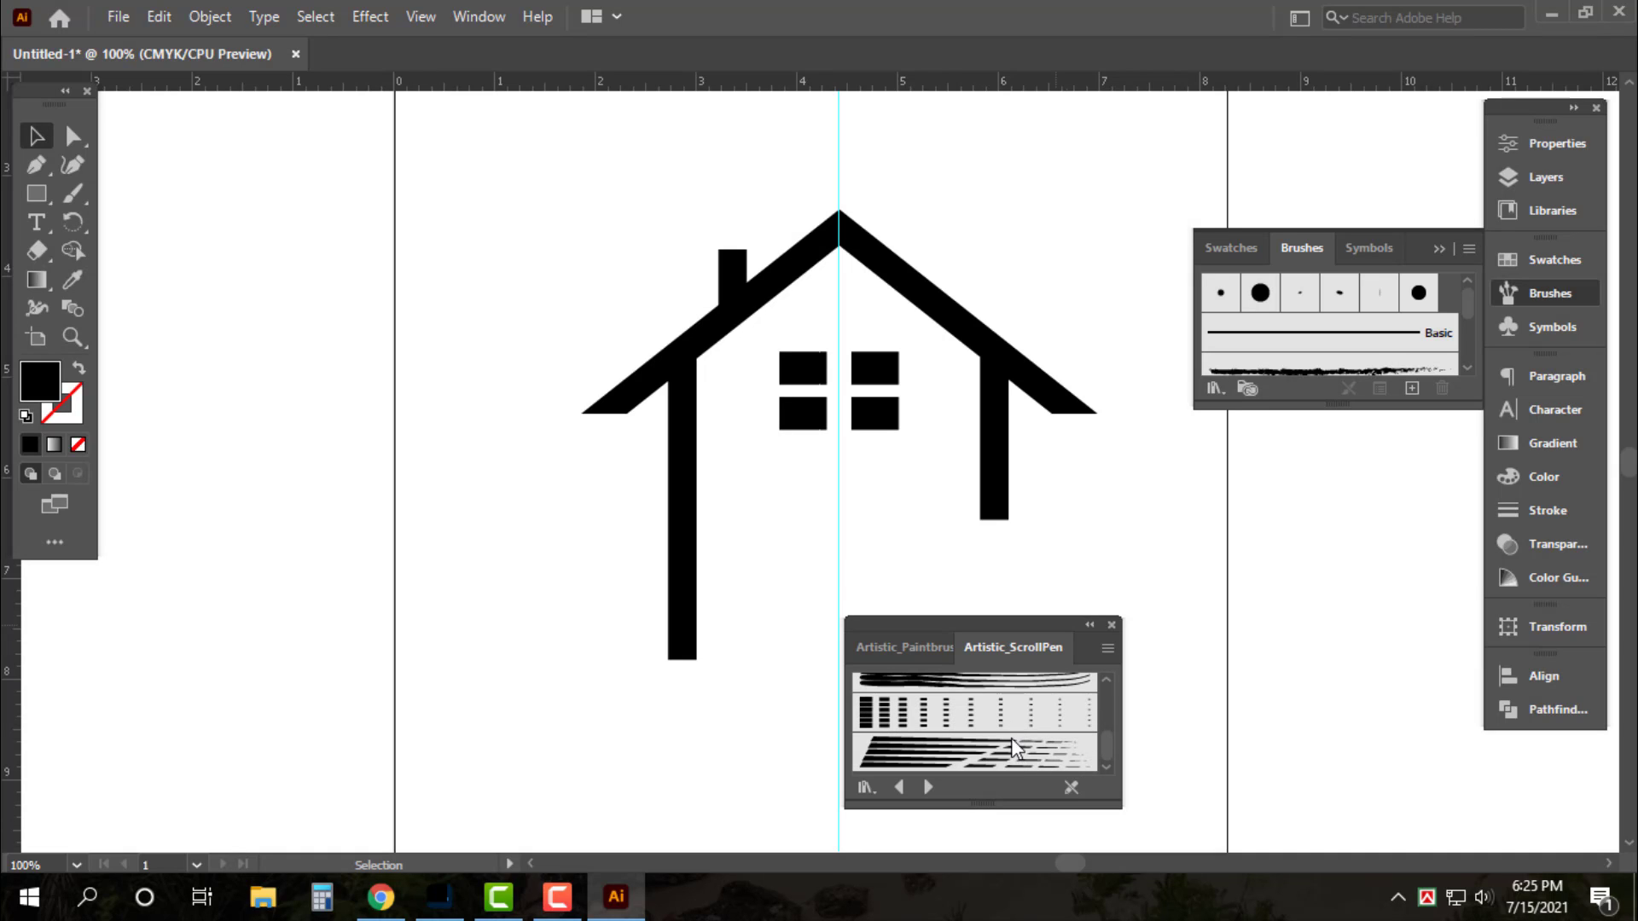
{"action": "left_click_drag", "start_coordinate": [989, 721], "coordinate": [824, 575]}
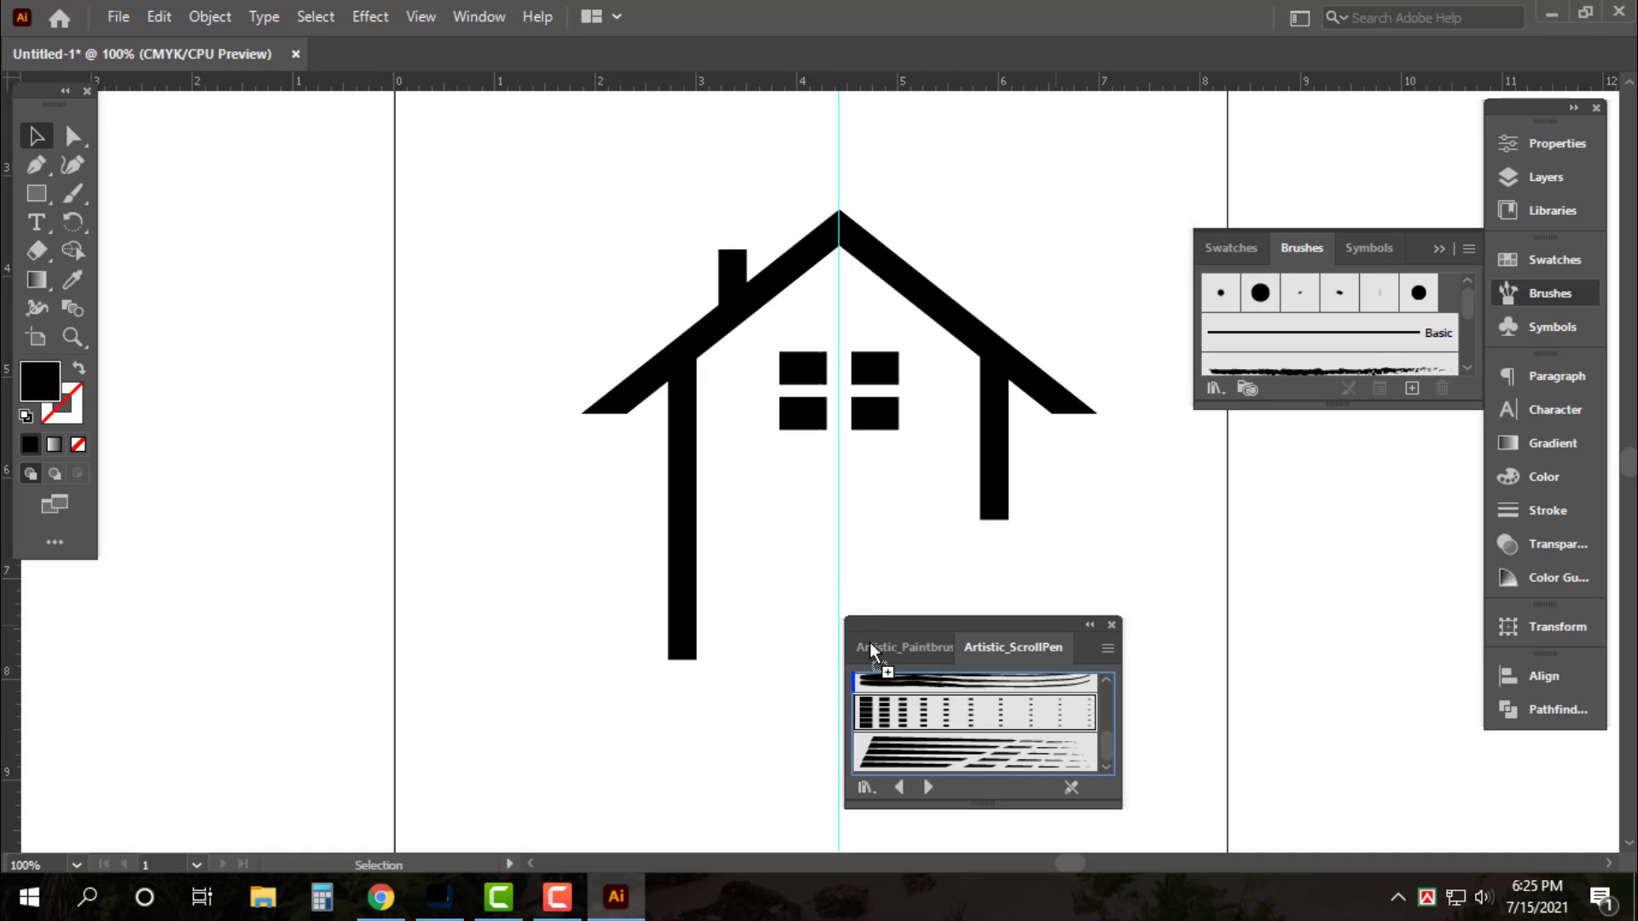
{"action": "left_click", "coordinate": [1111, 626]}
{"action": "mouse_move", "coordinate": [773, 565]}
{"action": "left_mouse_down"}
{"action": "mouse_move", "coordinate": [729, 628]}
{"action": "mouse_move", "coordinate": [721, 617]}
{"action": "left_mouse_up"}
{"action": "mouse_move", "coordinate": [842, 608]}
{"action": "left_mouse_down"}
{"action": "mouse_move", "coordinate": [1111, 512]}
{"action": "mouse_move", "coordinate": [1097, 515]}
{"action": "left_mouse_up"}
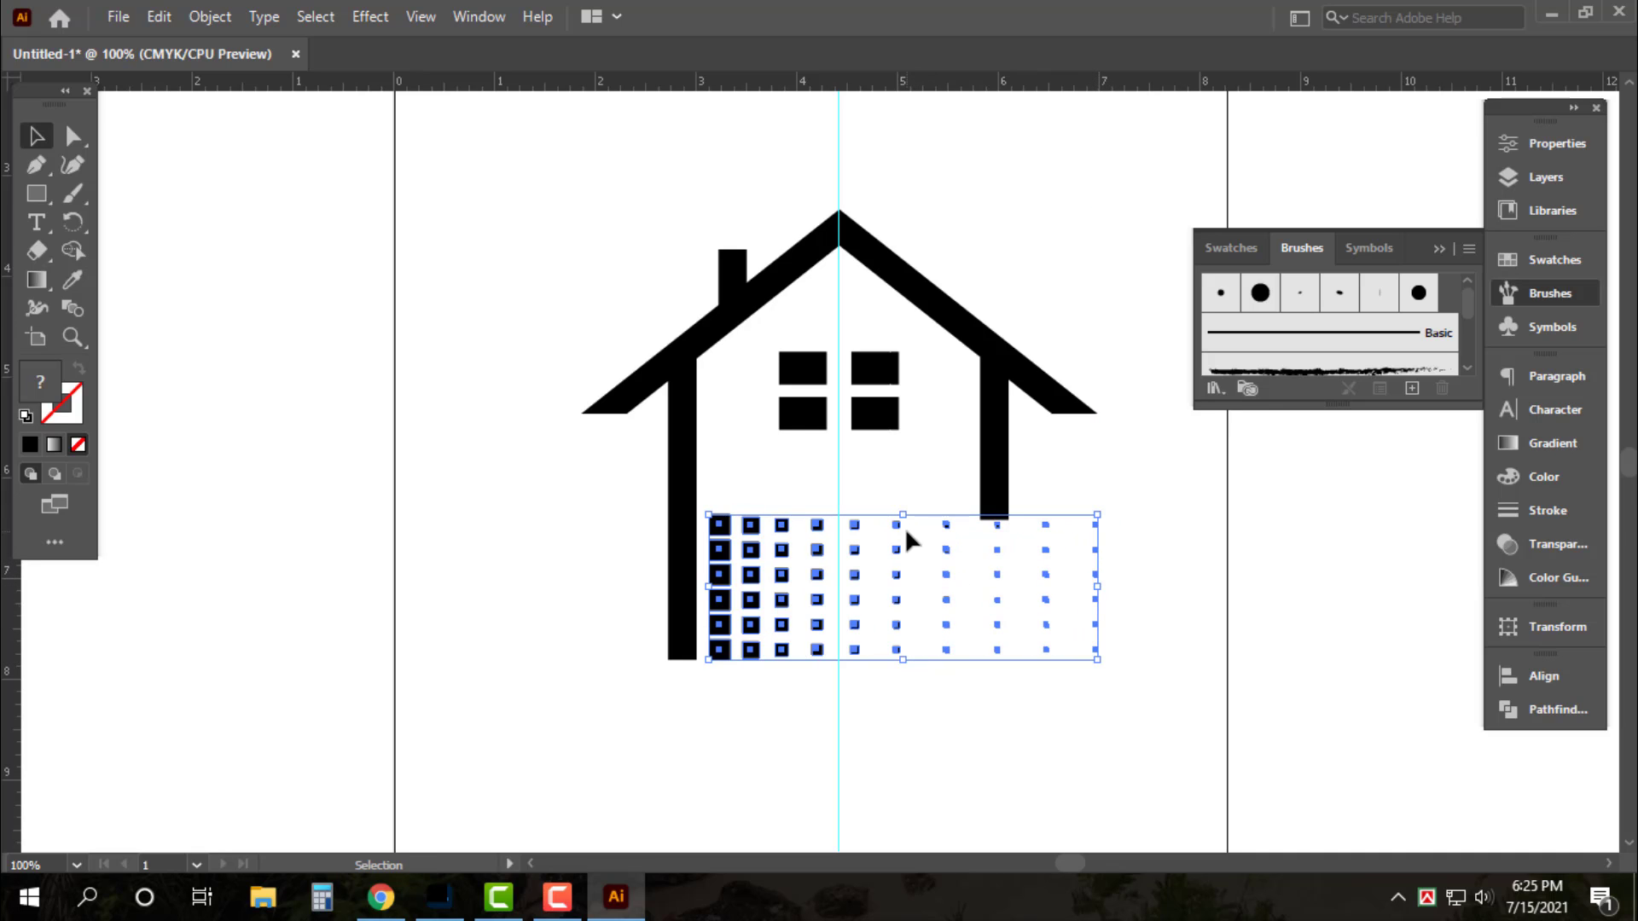
Nudge the dot grid down, adjust the left wall's bottom anchor, and reselect the grid
{"action": "key", "text": "shift+Down"}
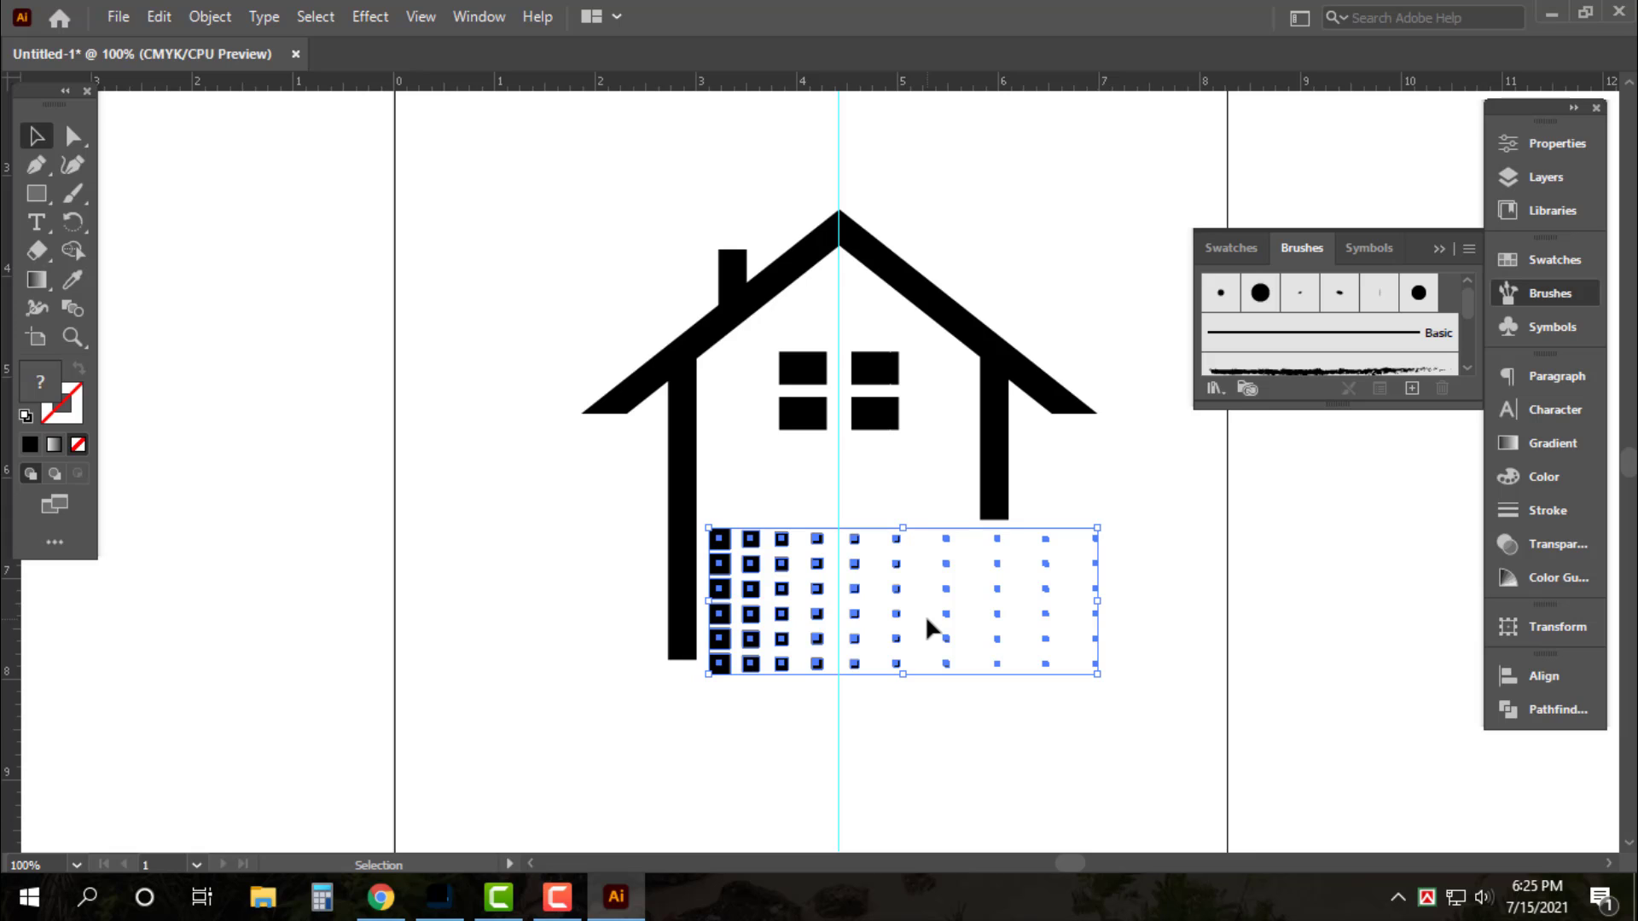
{"action": "left_click", "coordinate": [900, 755]}
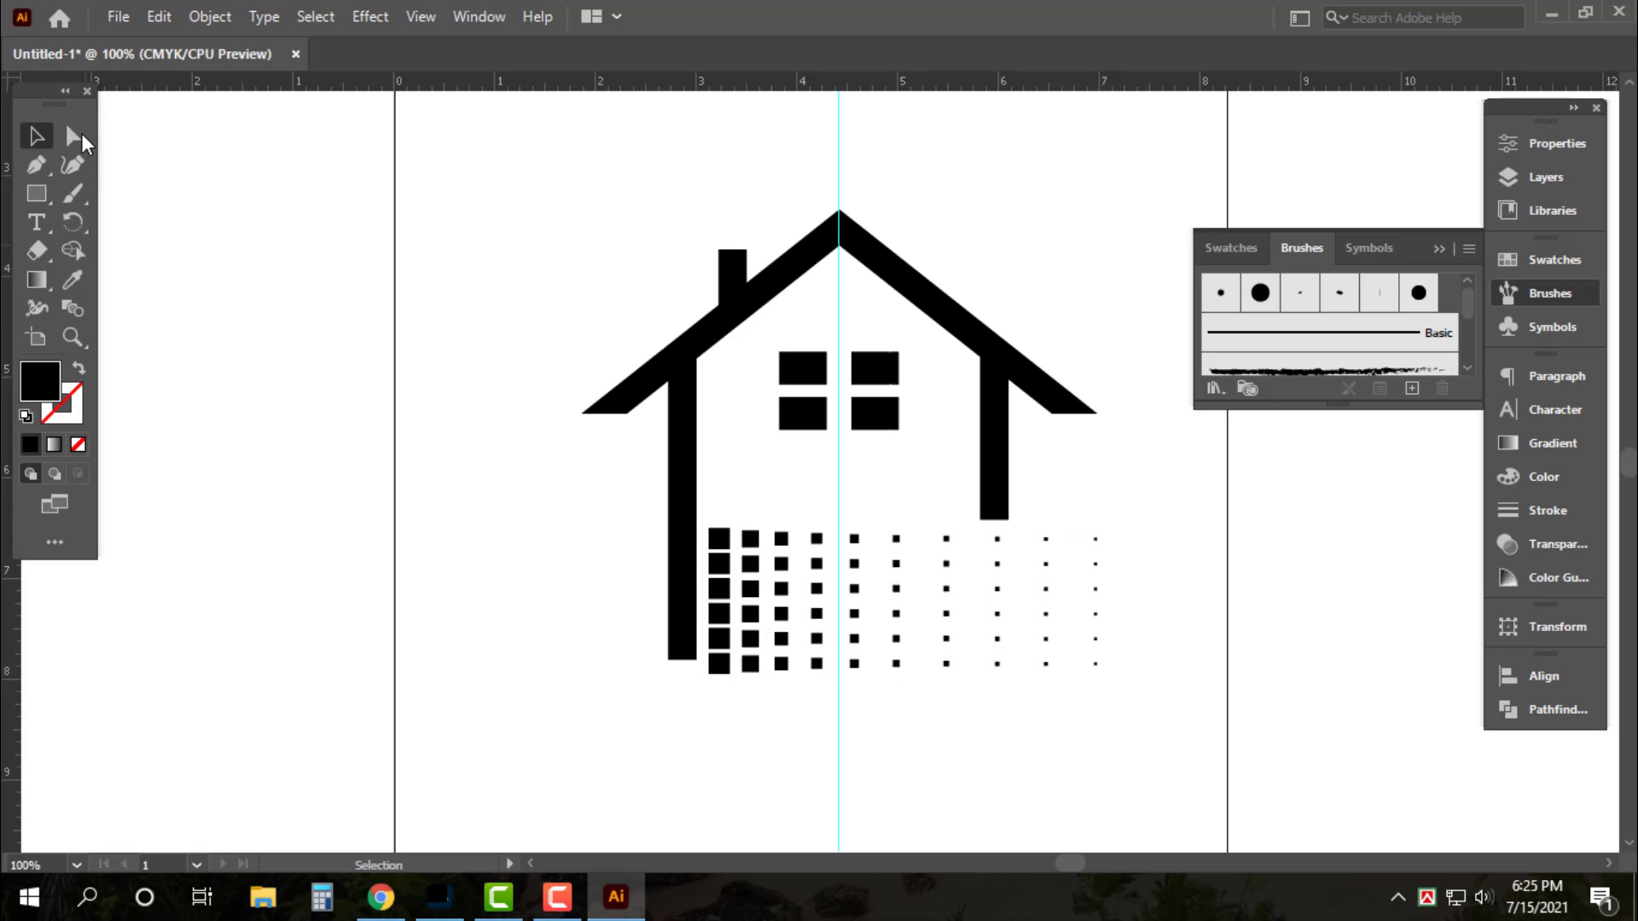
{"action": "key", "text": "a"}
{"action": "left_click_drag", "start_coordinate": [575, 625], "coordinate": [707, 714]}
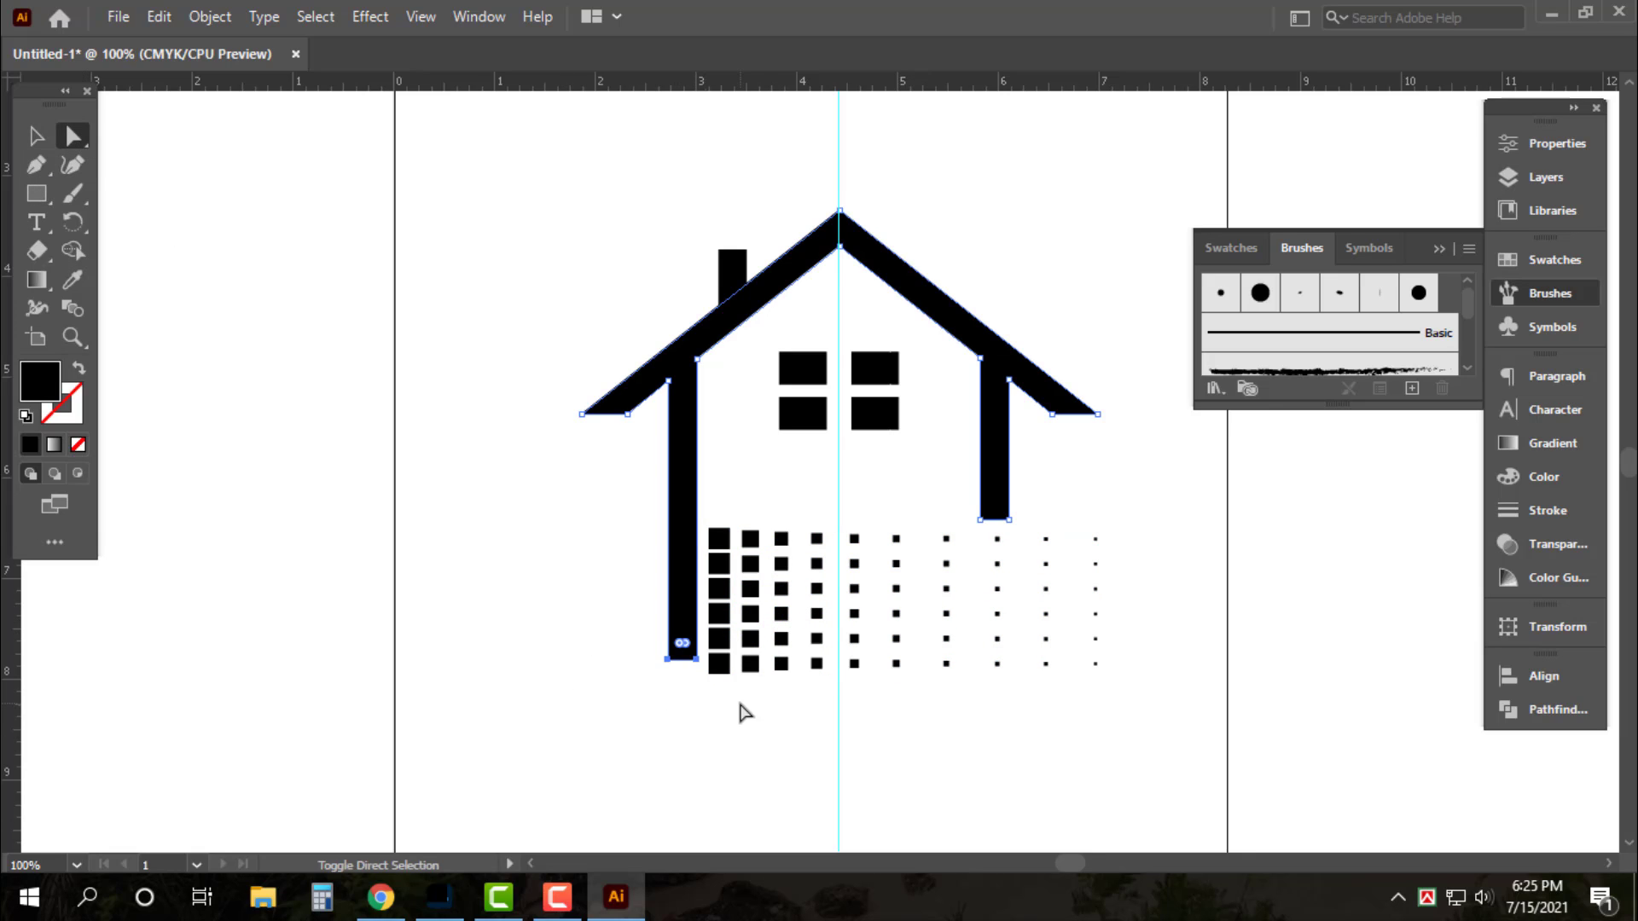
{"action": "key", "text": "v"}
{"action": "left_click", "coordinate": [761, 705]}
{"action": "left_click", "coordinate": [723, 646]}
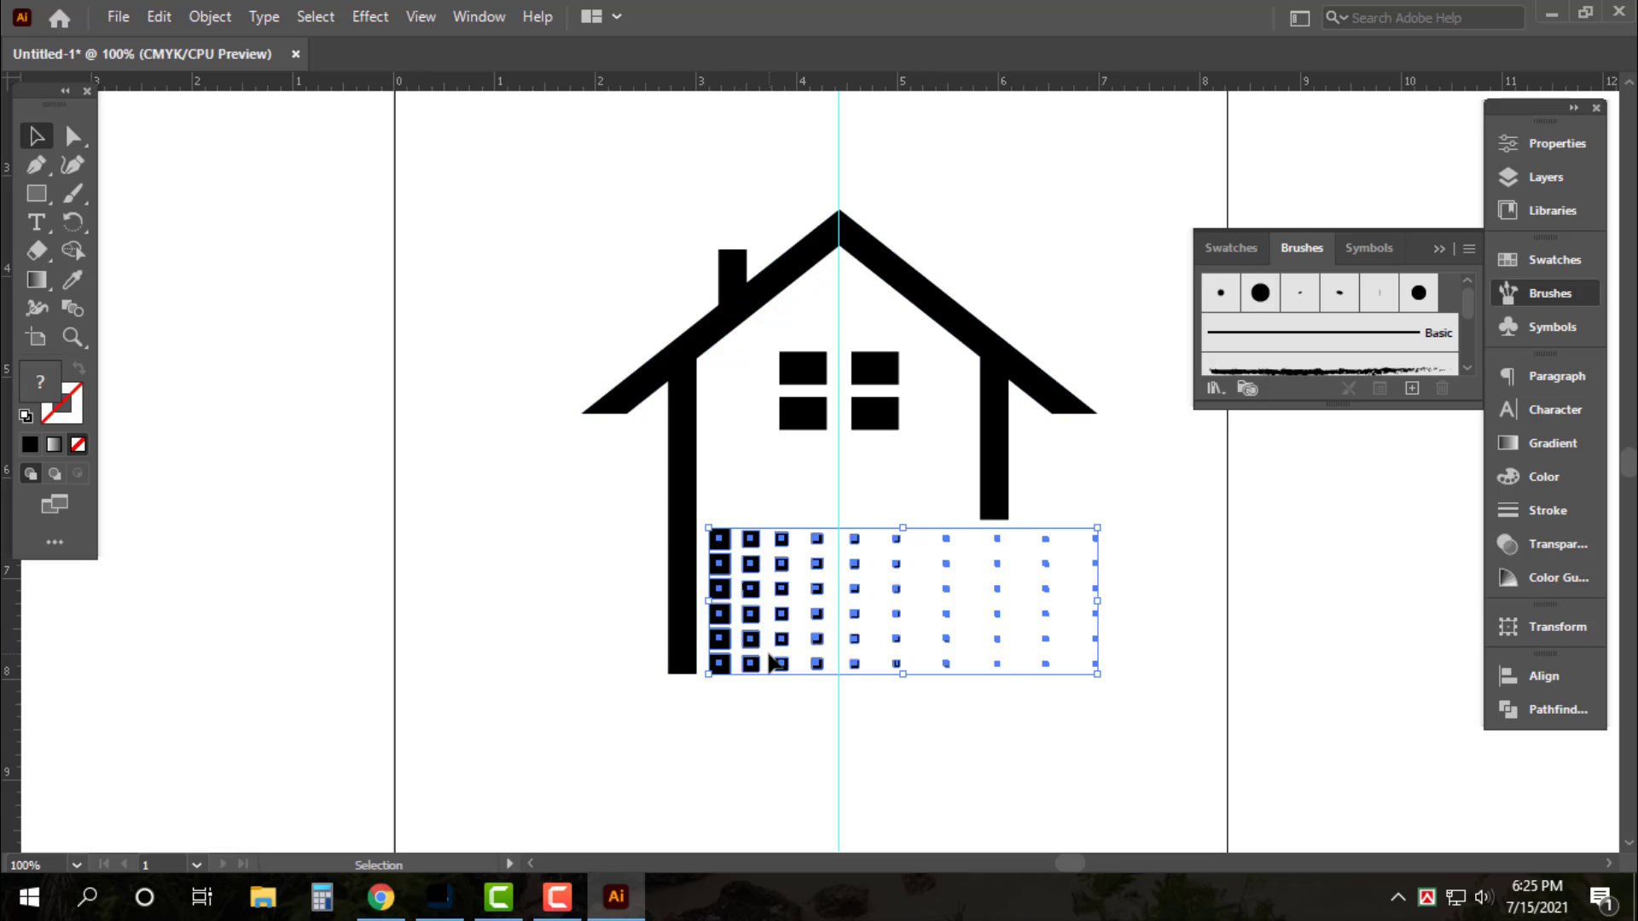
Ungroup the dot grid and fill its squares with a gradient
{"action": "left_click", "coordinate": [1546, 478]}
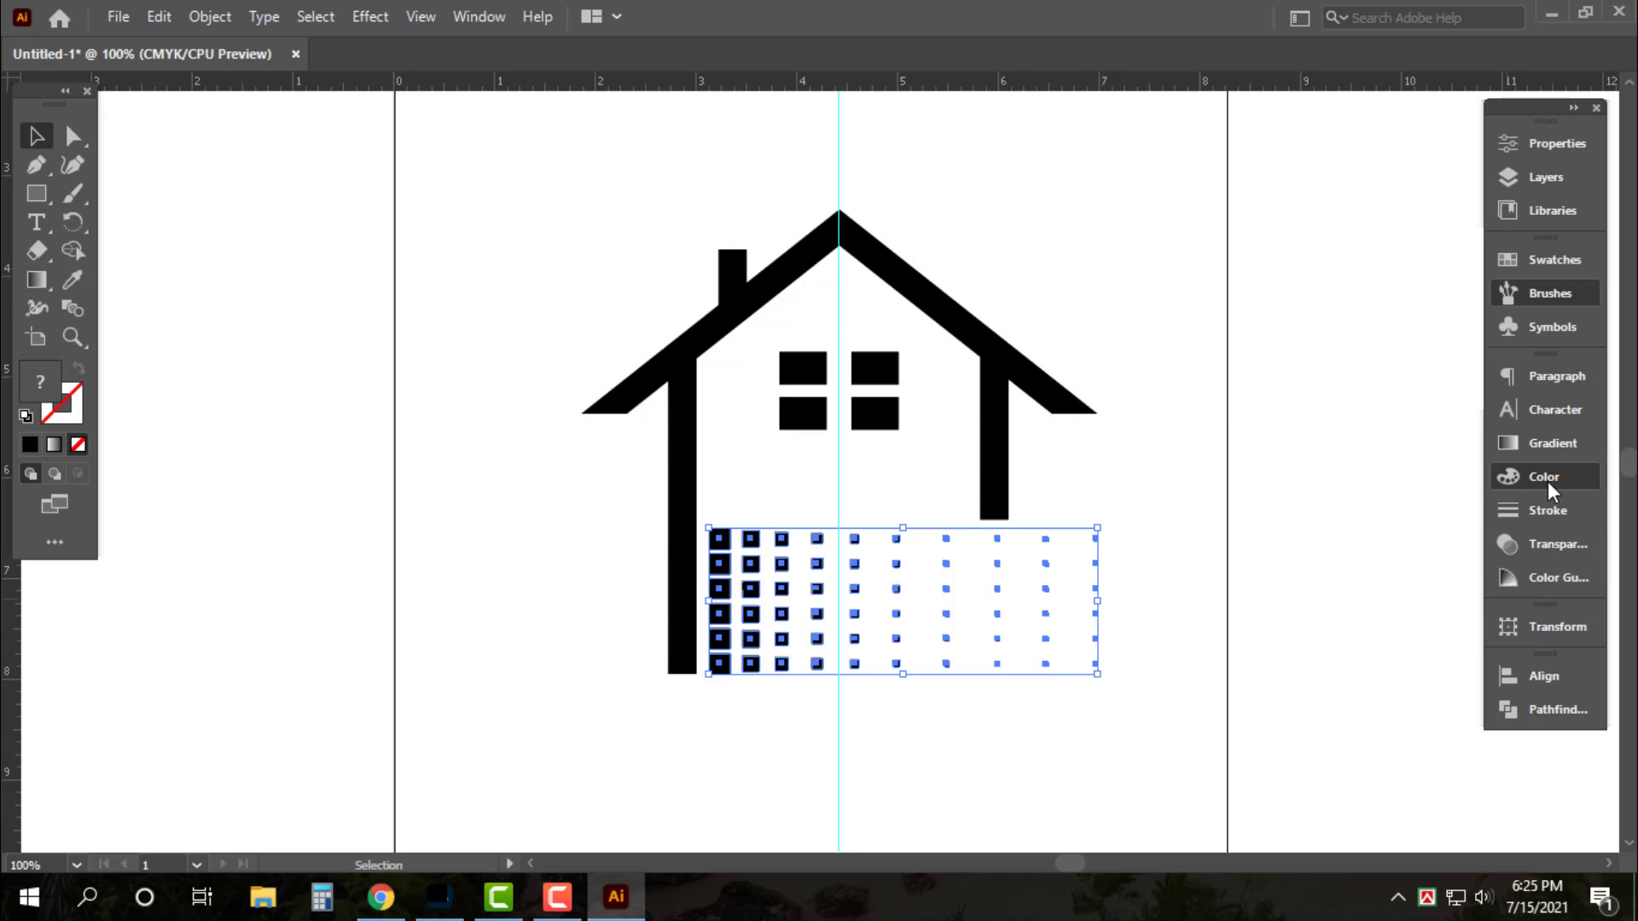
{"action": "left_click", "coordinate": [1551, 444]}
{"action": "left_click", "coordinate": [1315, 404]}
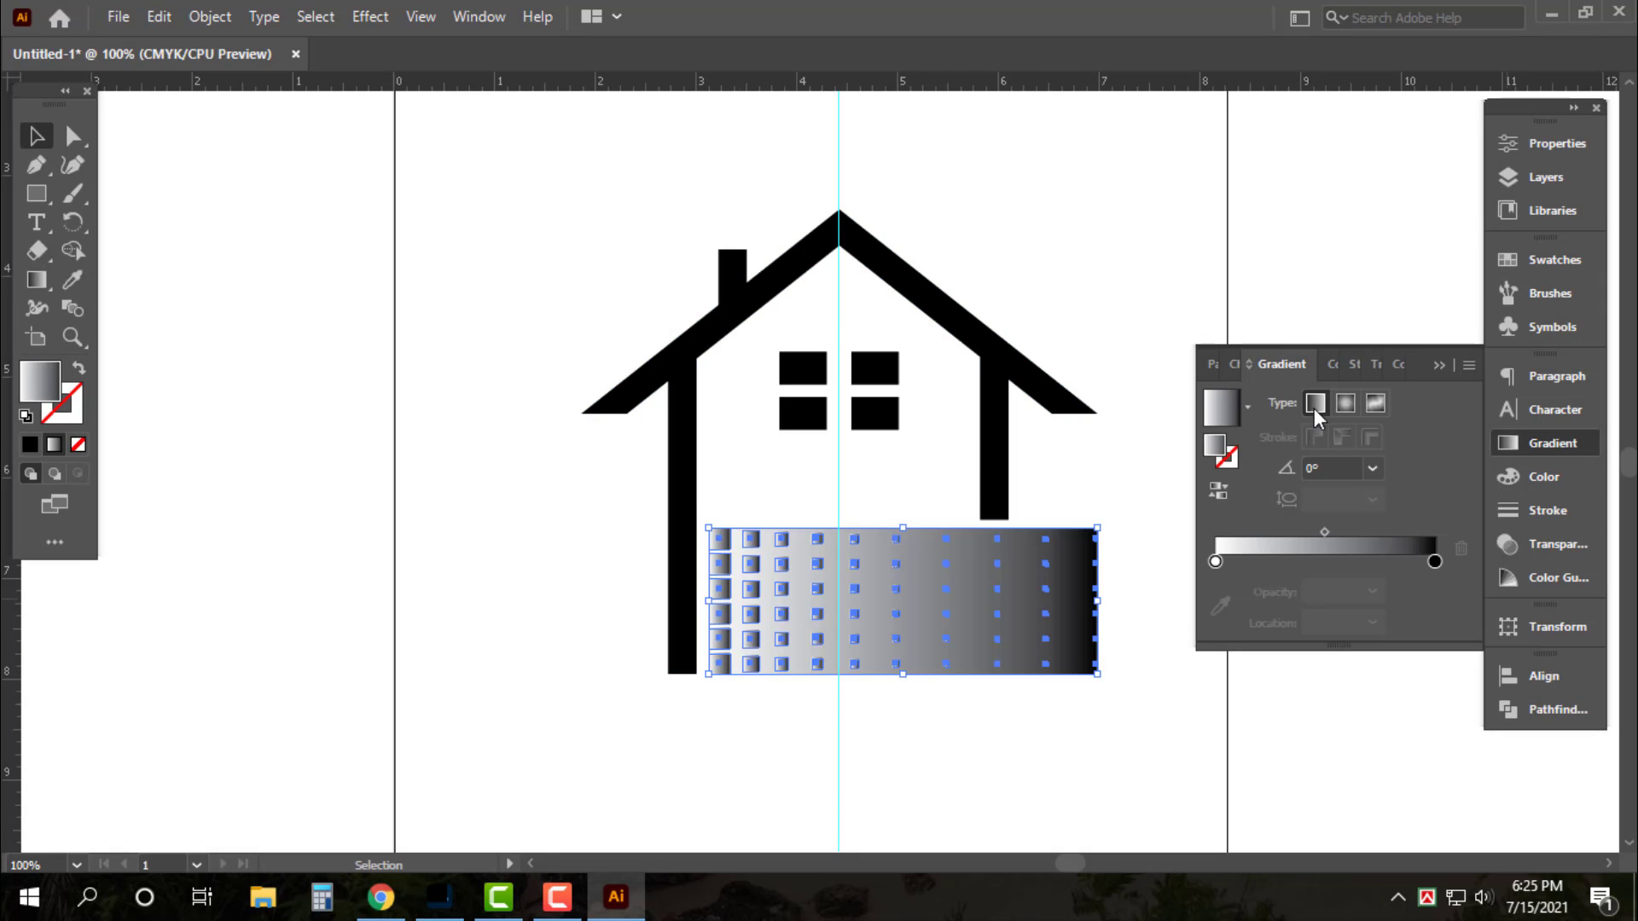
{"action": "key", "text": "a"}
{"action": "right_click", "coordinate": [1086, 612]}
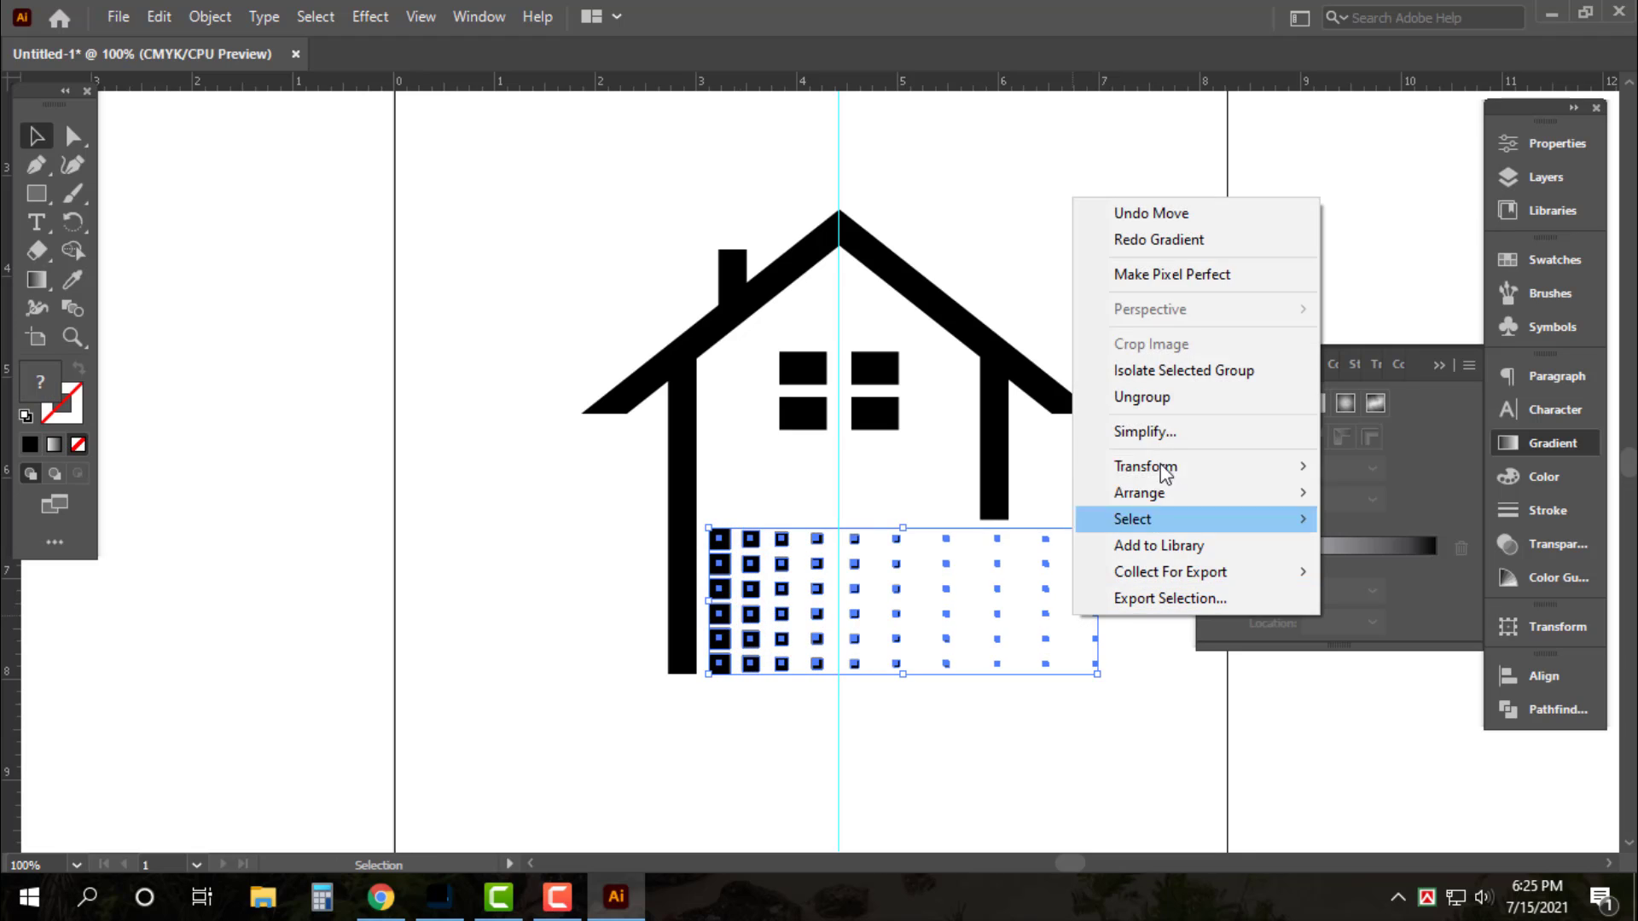
{"action": "left_click", "coordinate": [1172, 405]}
{"action": "left_click", "coordinate": [1058, 682]}
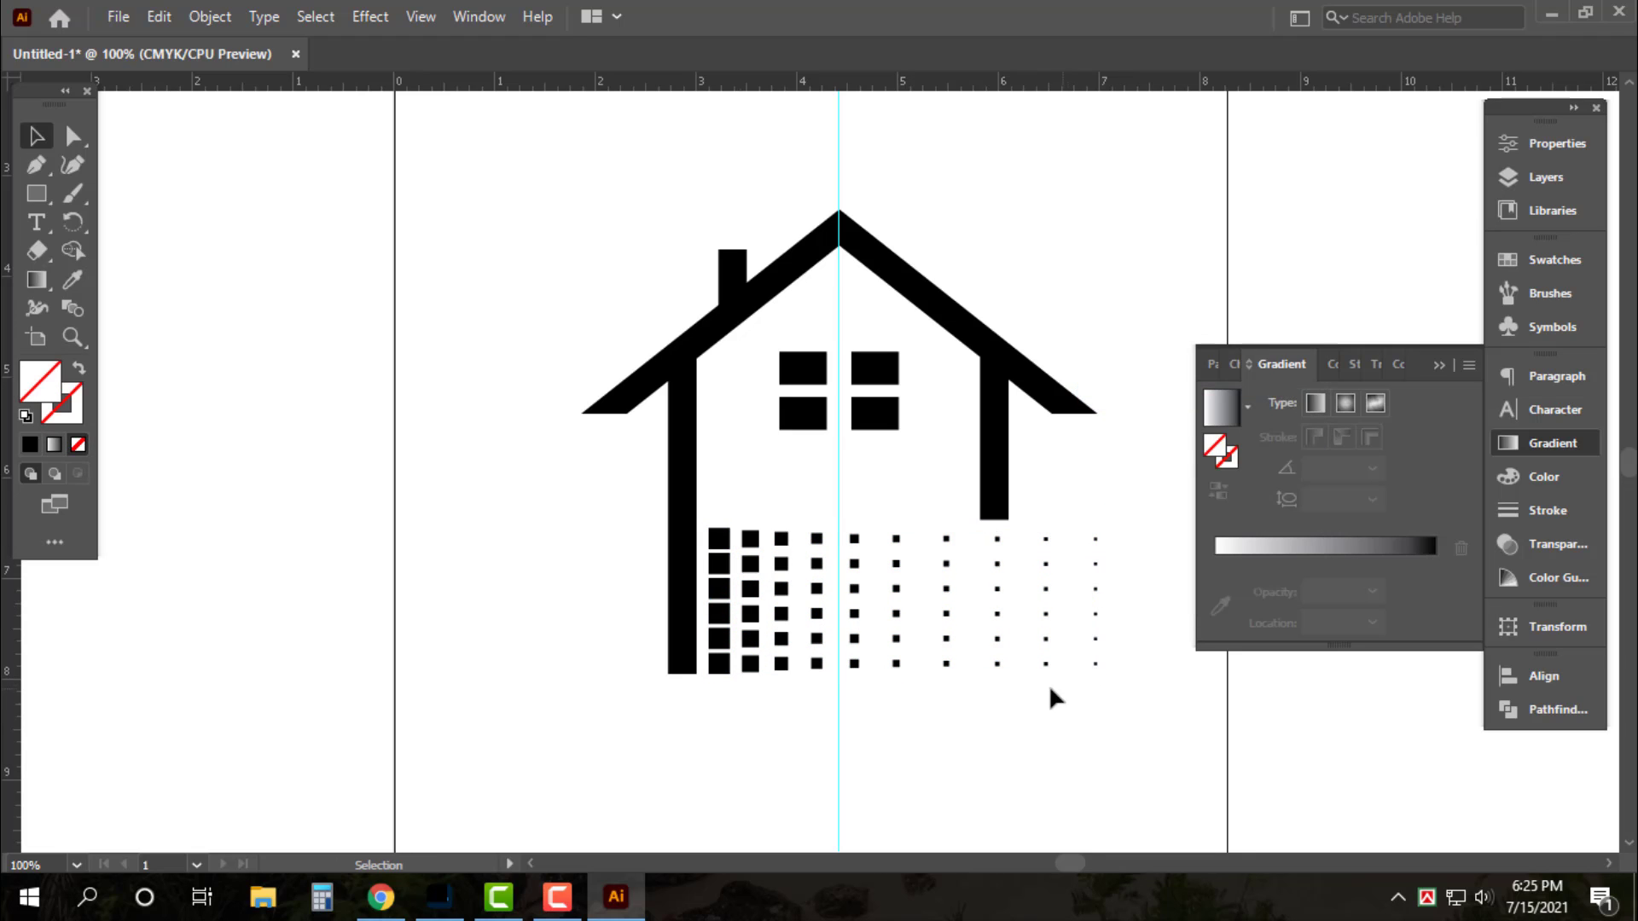
{"action": "left_click", "coordinate": [855, 615]}
{"action": "left_click", "coordinate": [1222, 408]}
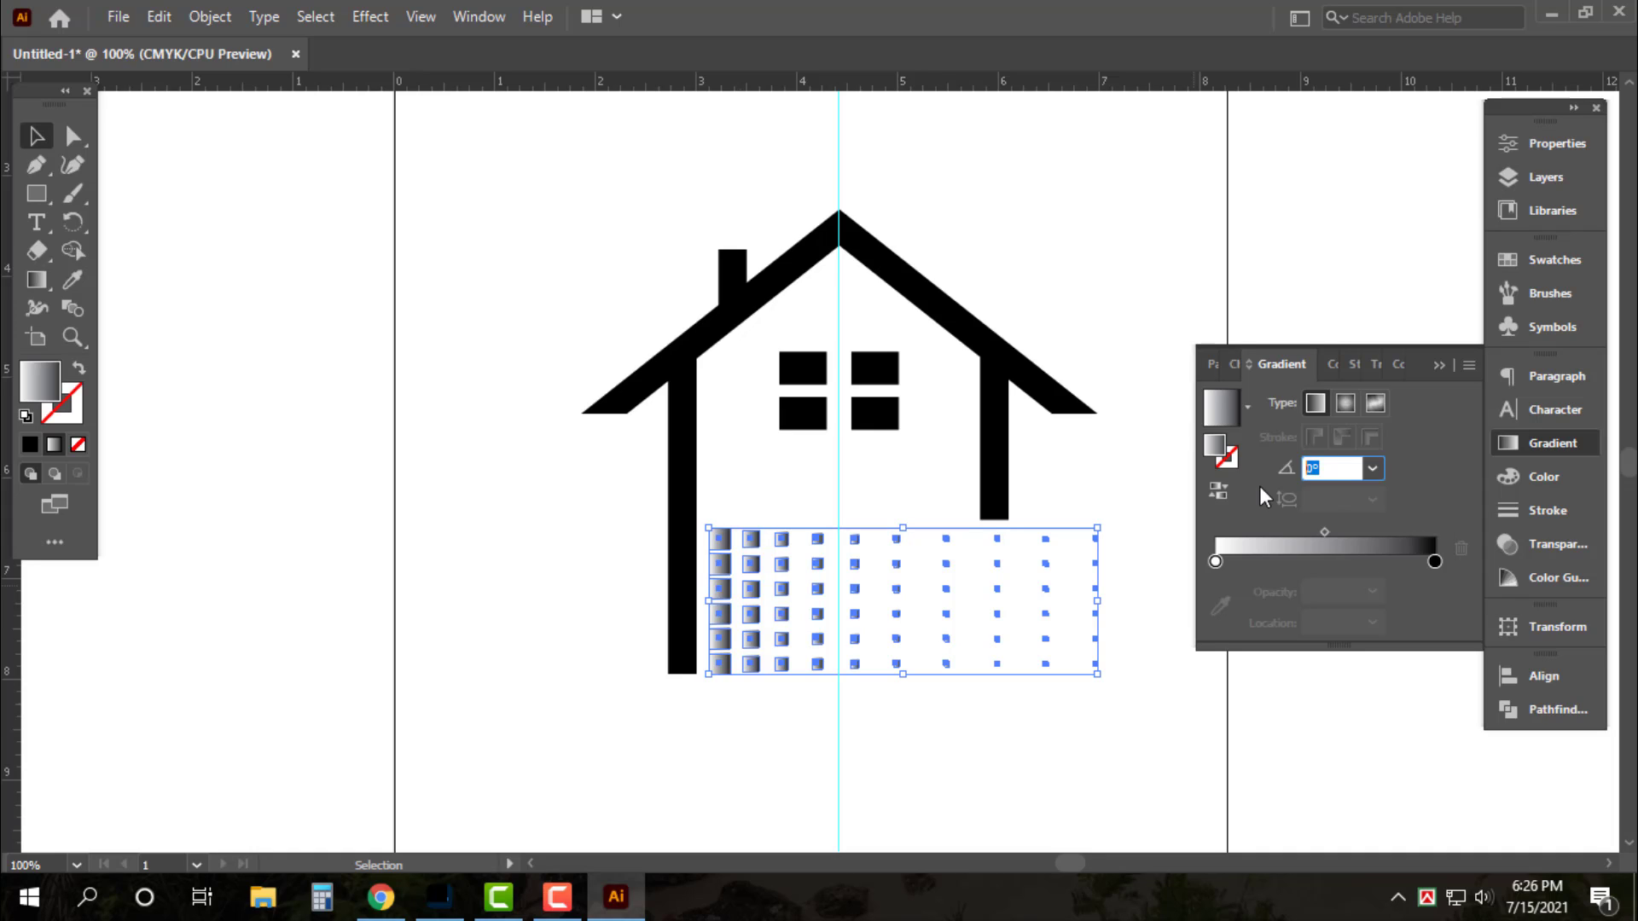
Set the grid gradient angle to 90°, then change it to 0°
{"action": "type", "text": "90"}
{"action": "key", "text": "Return"}
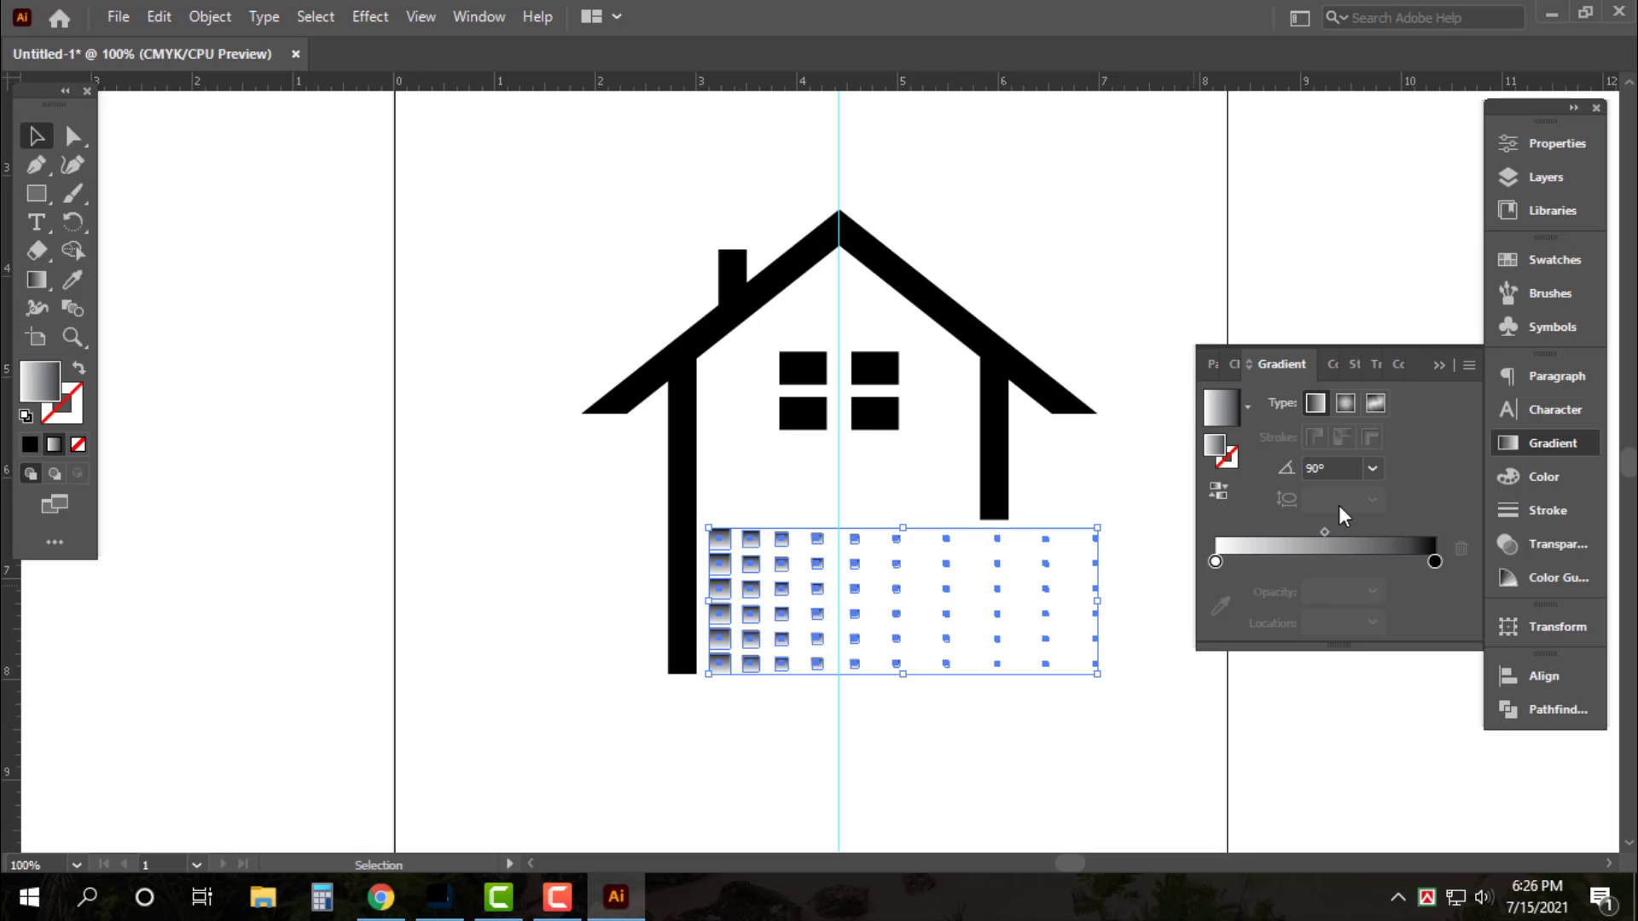
{"action": "double_click", "coordinate": [1360, 467]}
{"action": "type", "text": "0"}
{"action": "key", "text": "Return"}
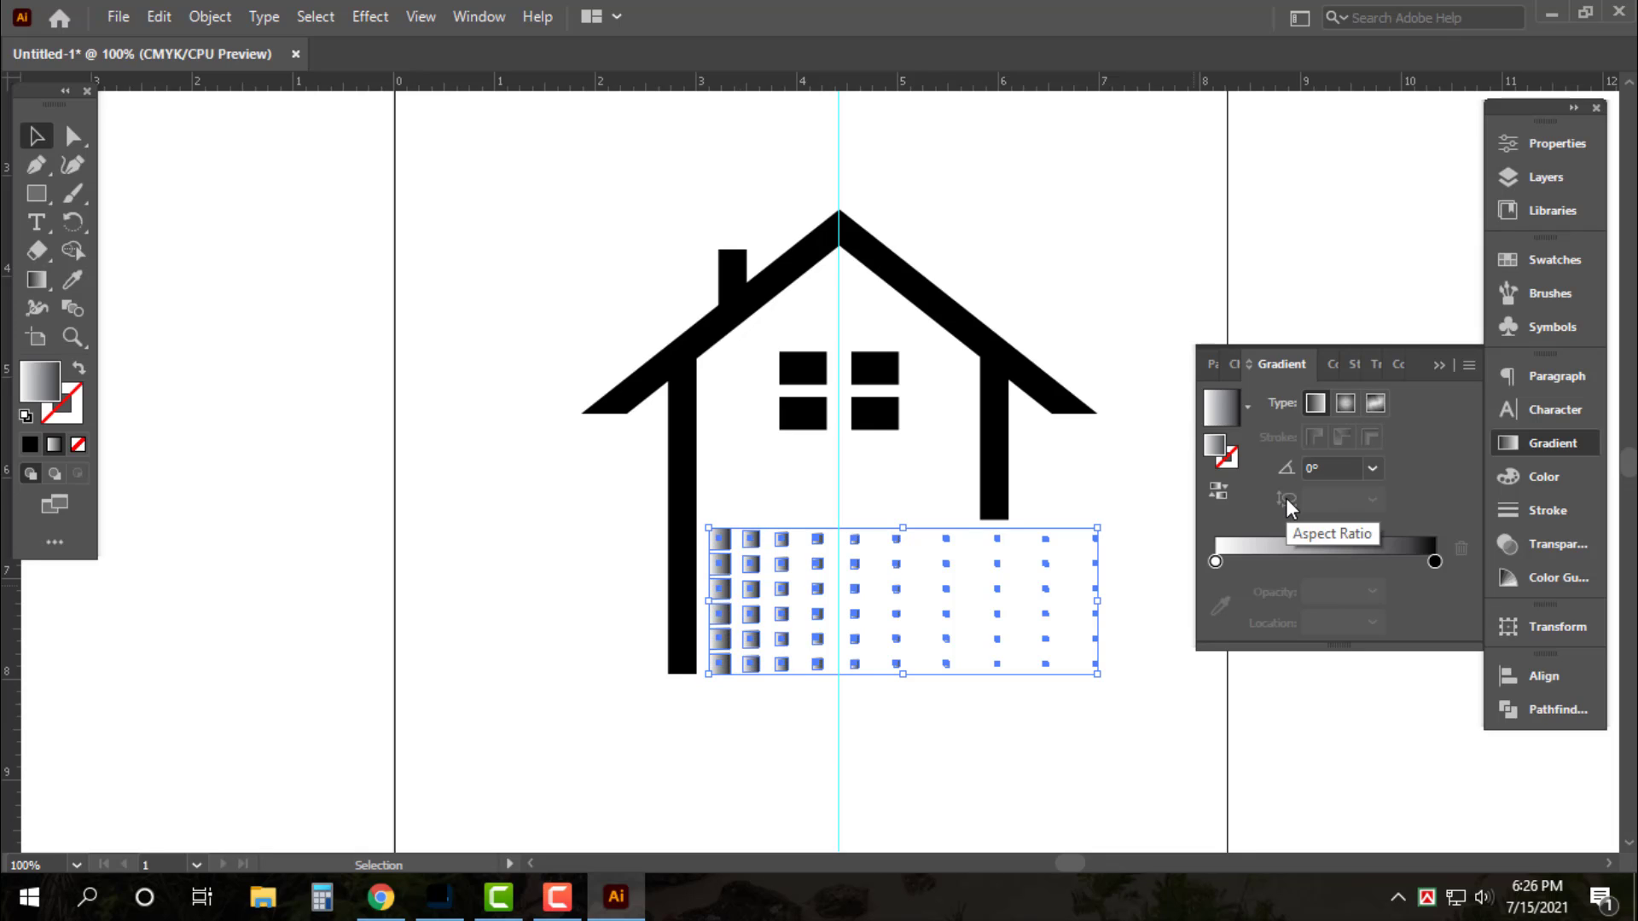
Set the gradient's dark end in CMYK to magenta 50, yellow 100, black 0
{"action": "left_click", "coordinate": [1434, 563]}
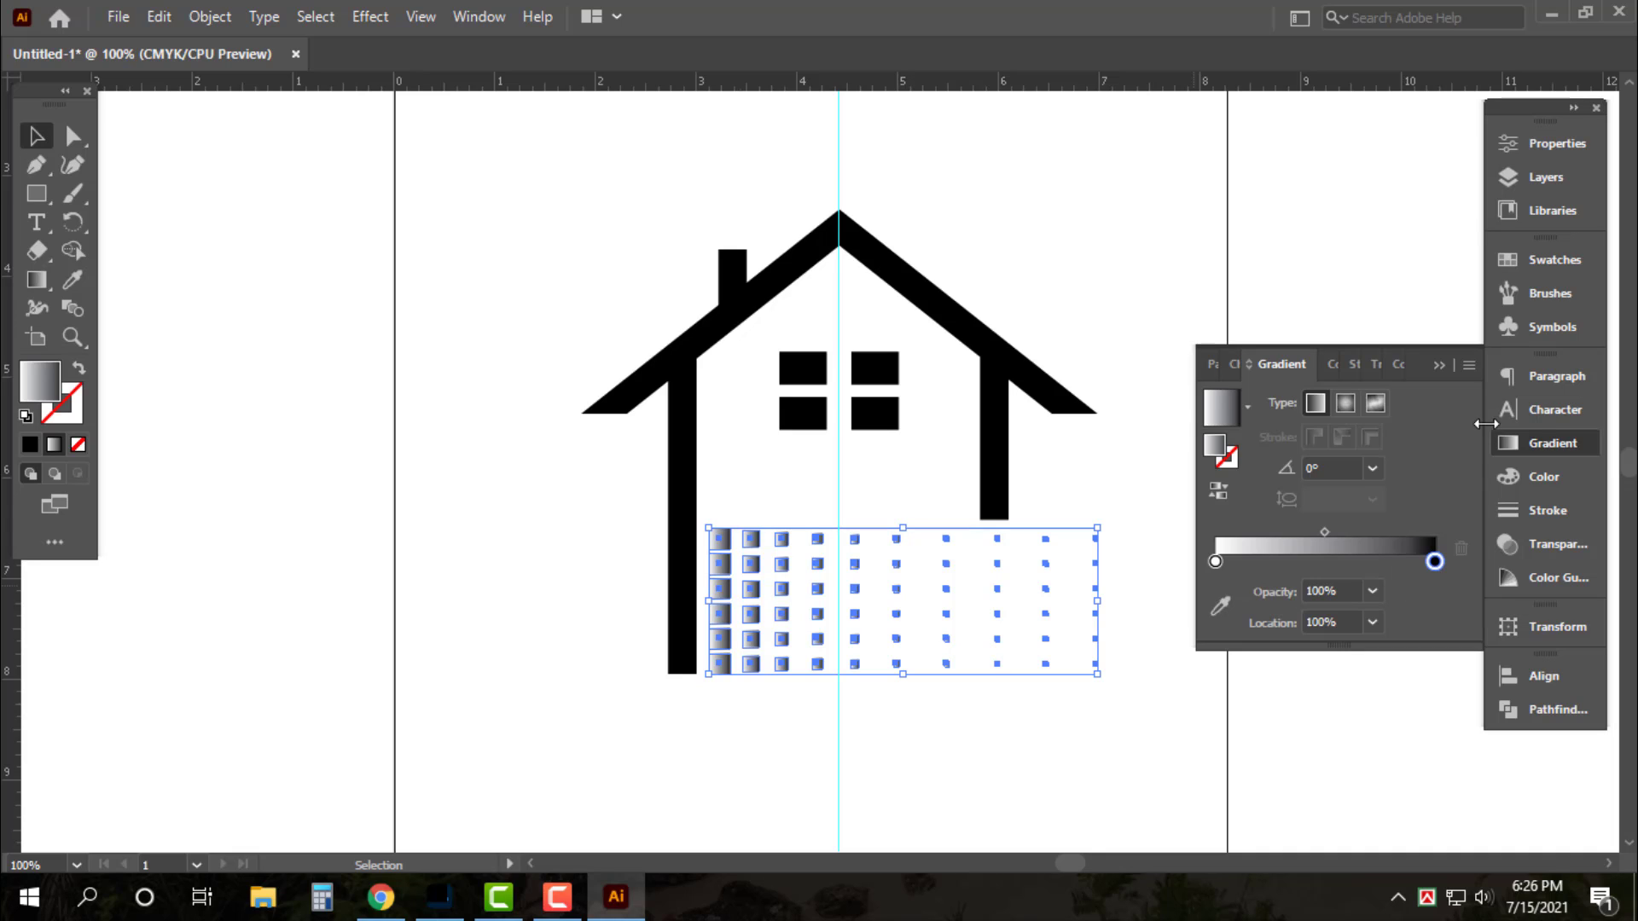
{"action": "left_click", "coordinate": [1560, 478]}
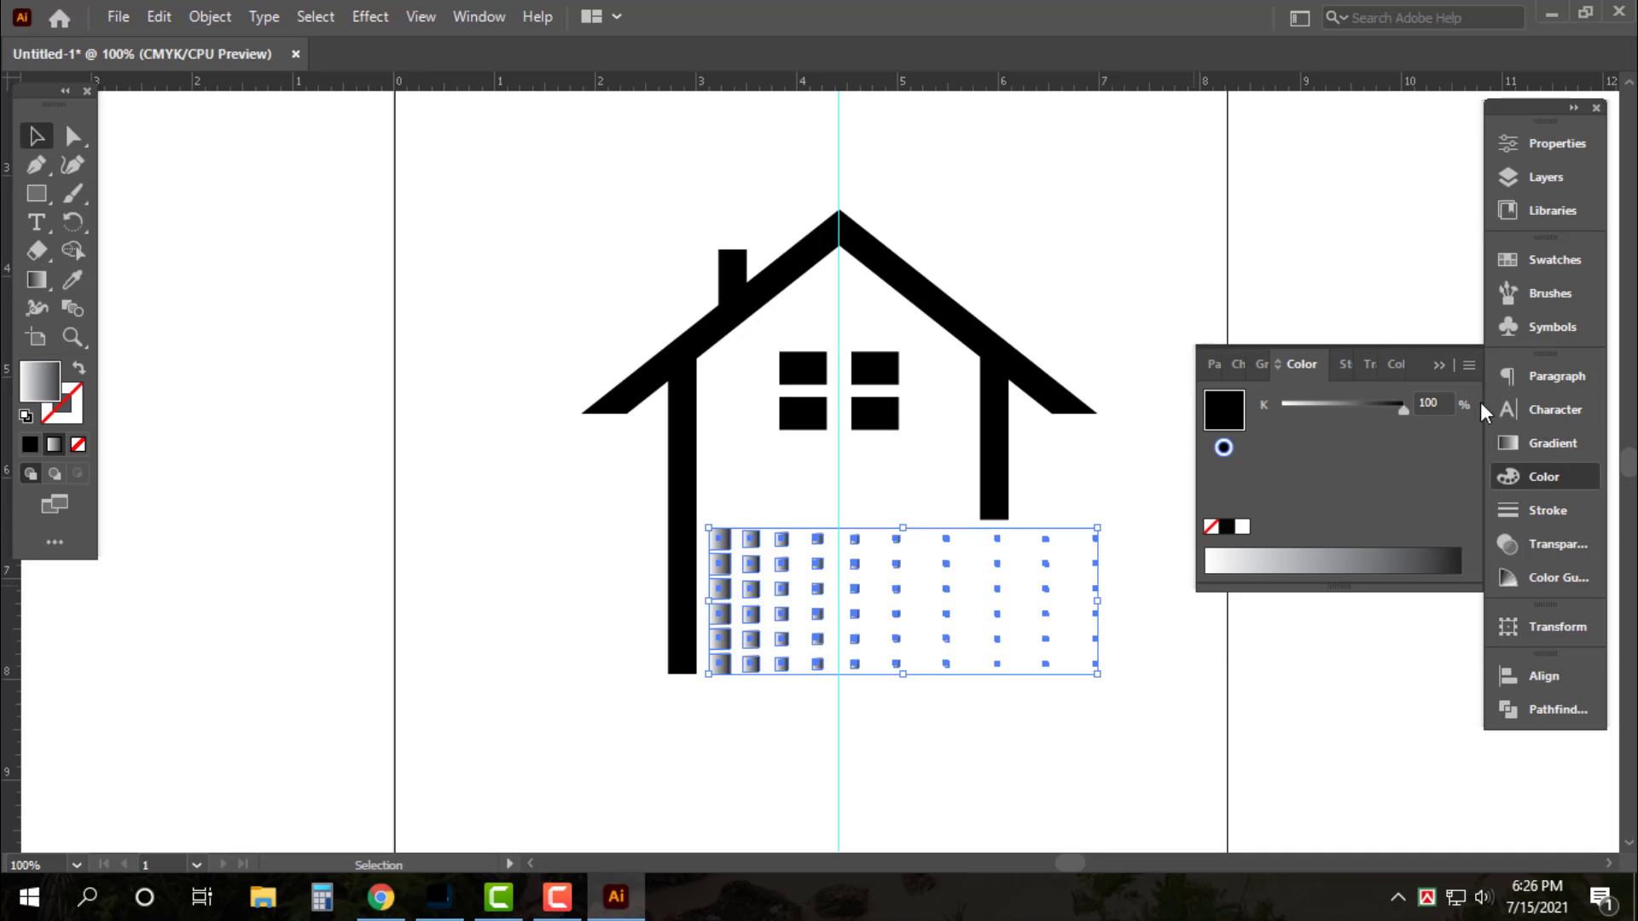
{"action": "left_click", "coordinate": [1470, 365]}
{"action": "left_click", "coordinate": [1363, 488]}
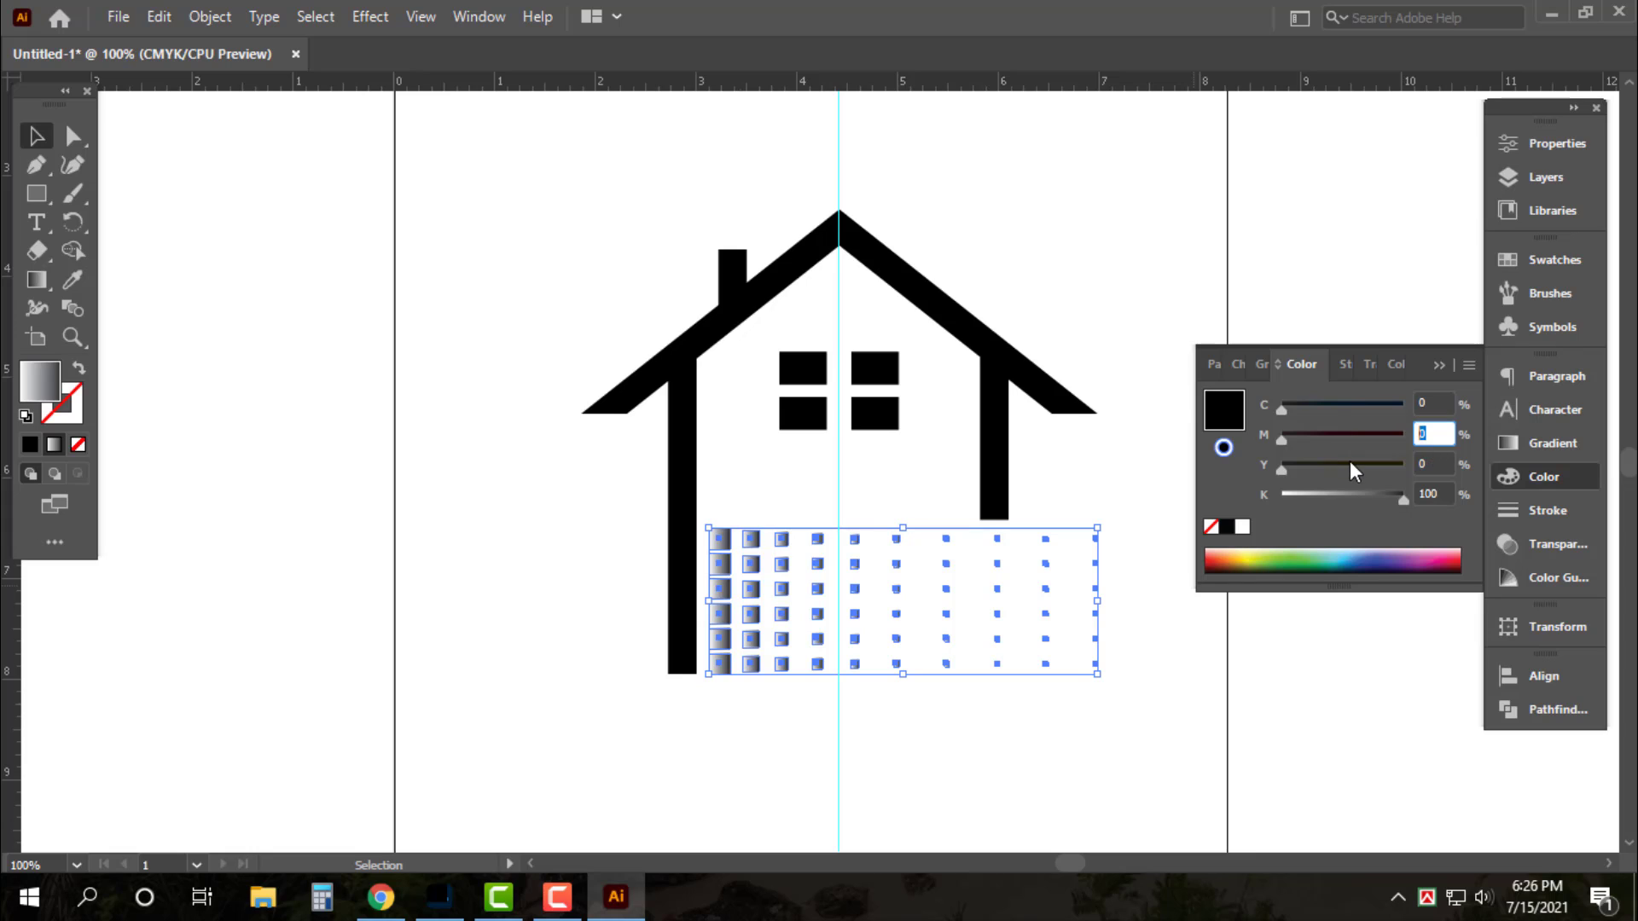
{"action": "type", "text": "50"}
{"action": "key", "text": "Tab"}
{"action": "type", "text": "100"}
{"action": "key", "text": "Tab"}
{"action": "type", "text": "0"}
{"action": "key", "text": "Tab"}
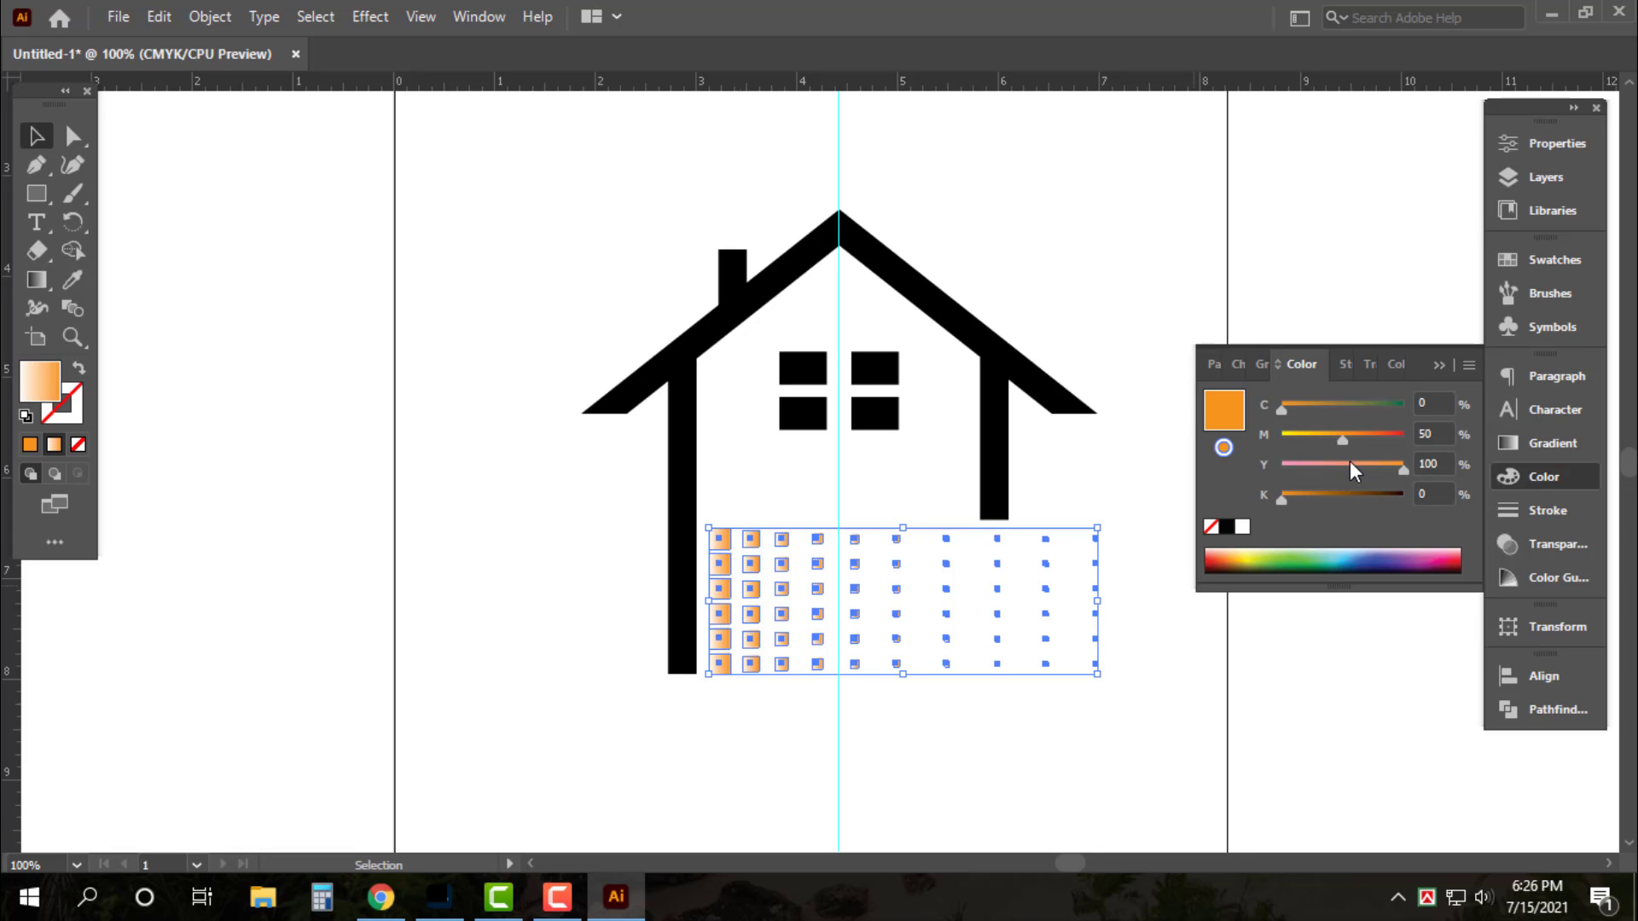
Set the colour to C 100, M 80 and apply it as a solid blue fill
{"action": "left_click", "coordinate": [1544, 444]}
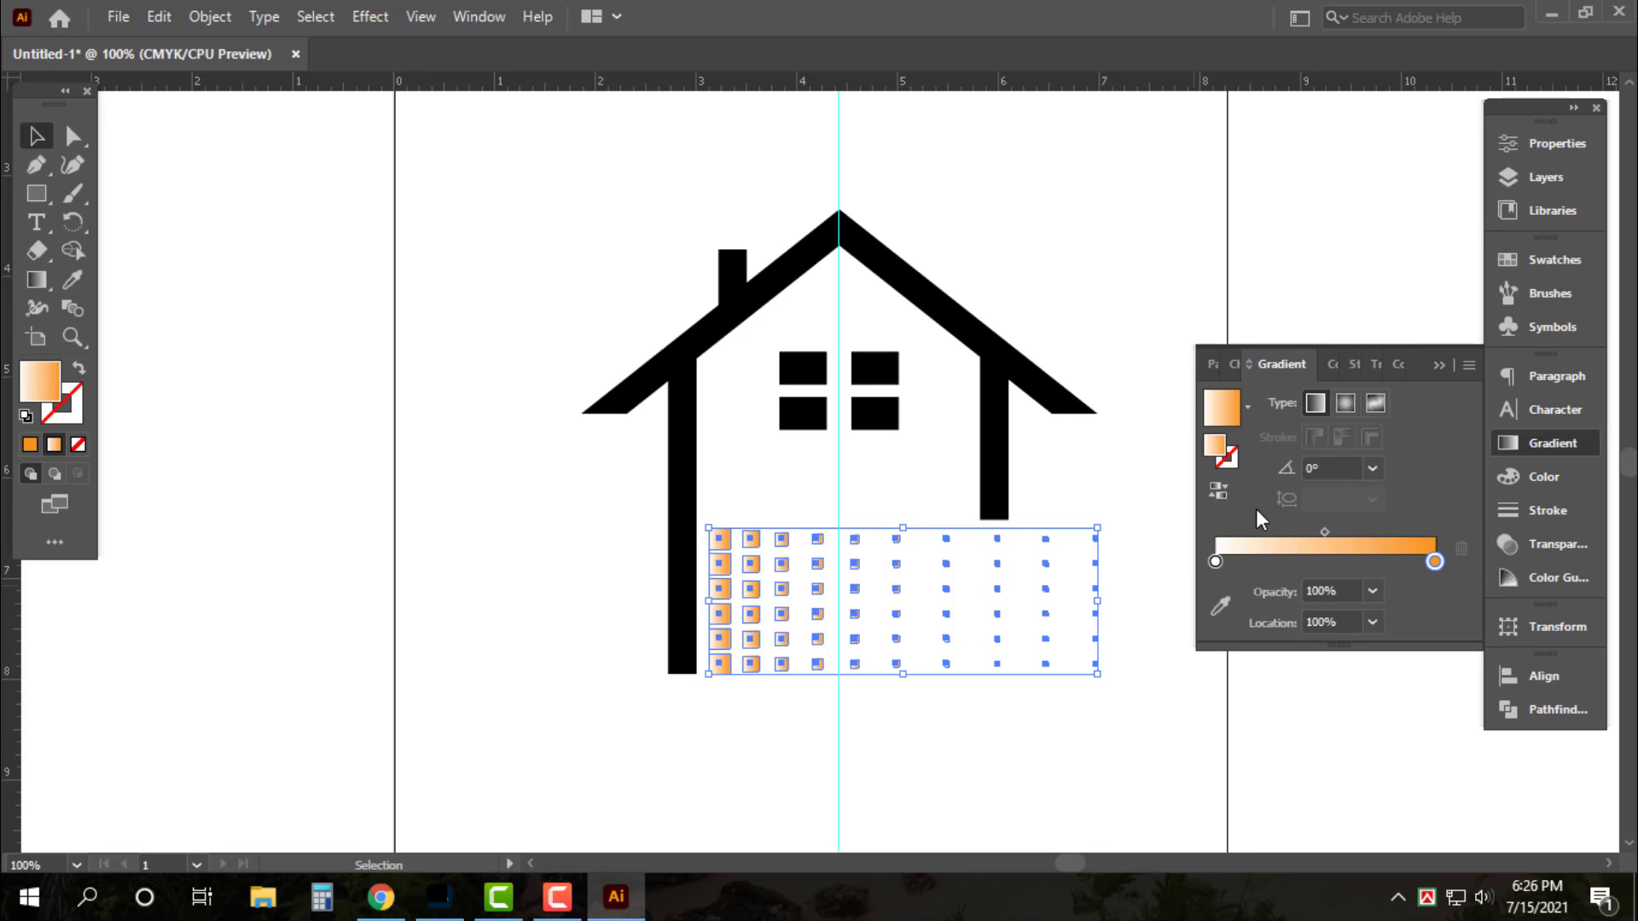
{"action": "left_click", "coordinate": [1215, 560]}
{"action": "left_click", "coordinate": [1541, 474]}
{"action": "left_click", "coordinate": [1469, 365]}
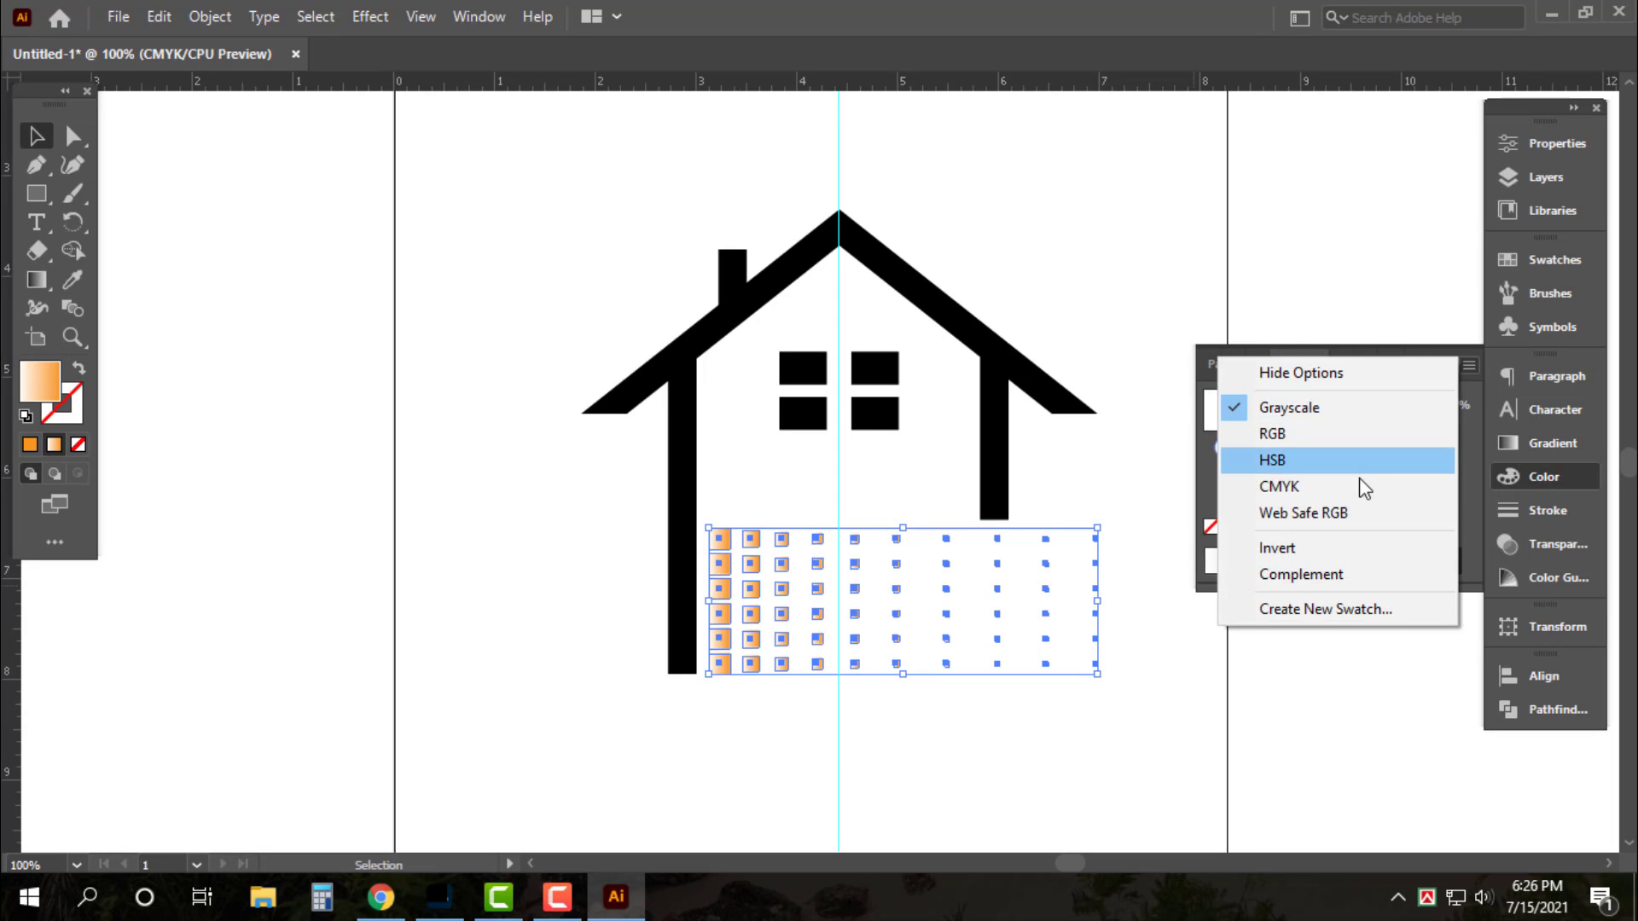
{"action": "left_click", "coordinate": [1358, 483]}
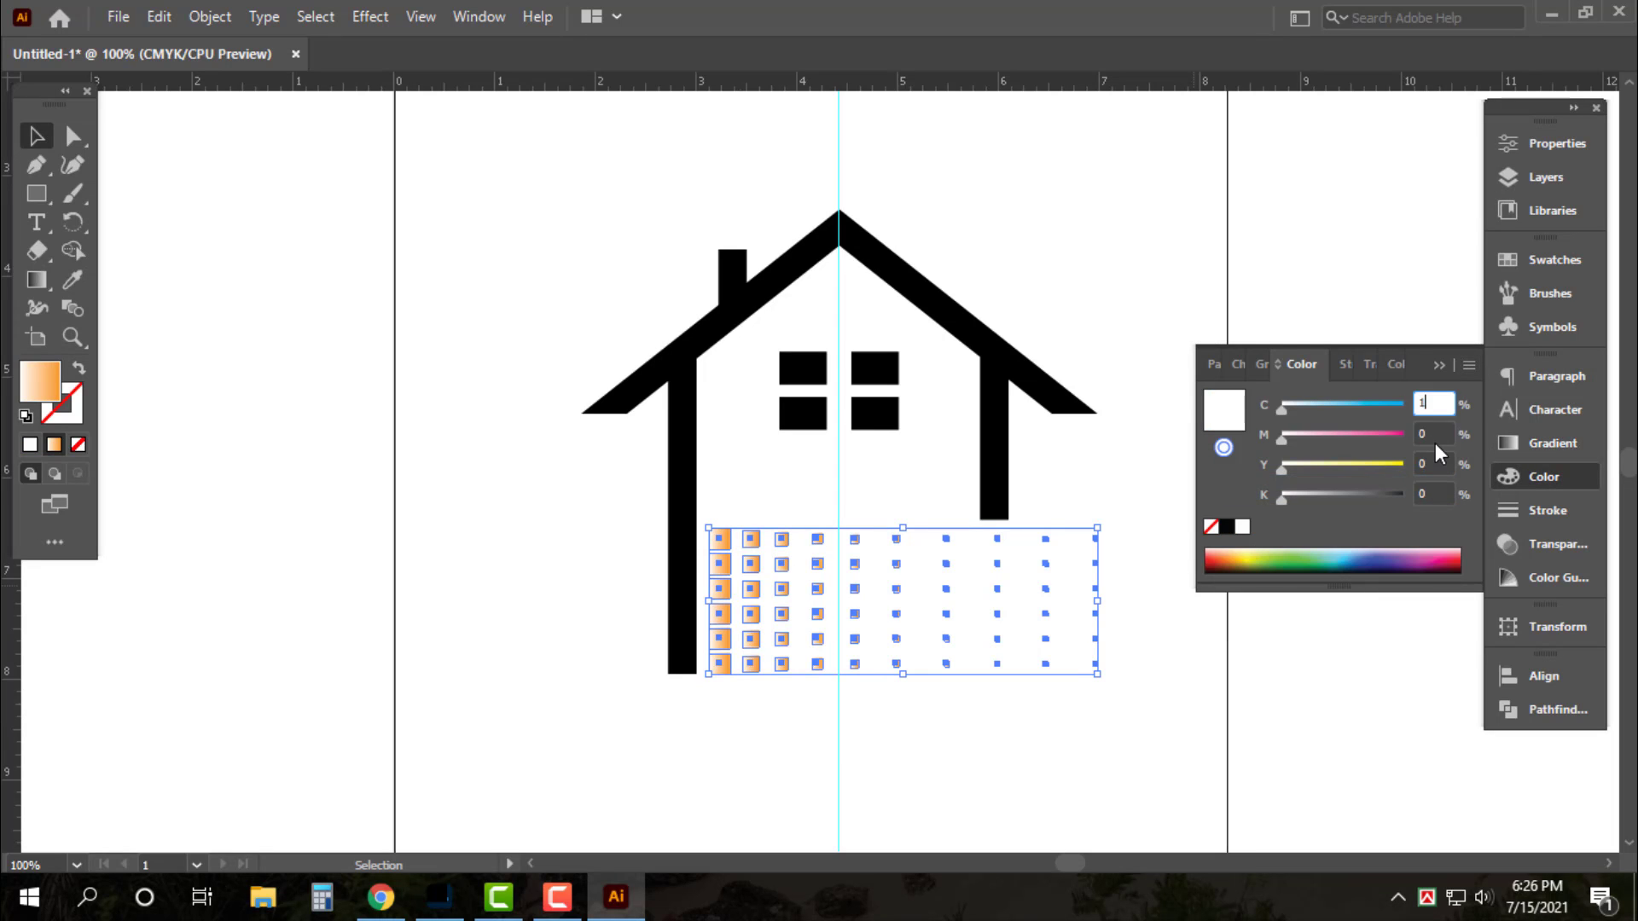
{"action": "type", "text": "00"}
{"action": "key", "text": "Tab"}
{"action": "type", "text": "80"}
{"action": "key", "text": "Return"}
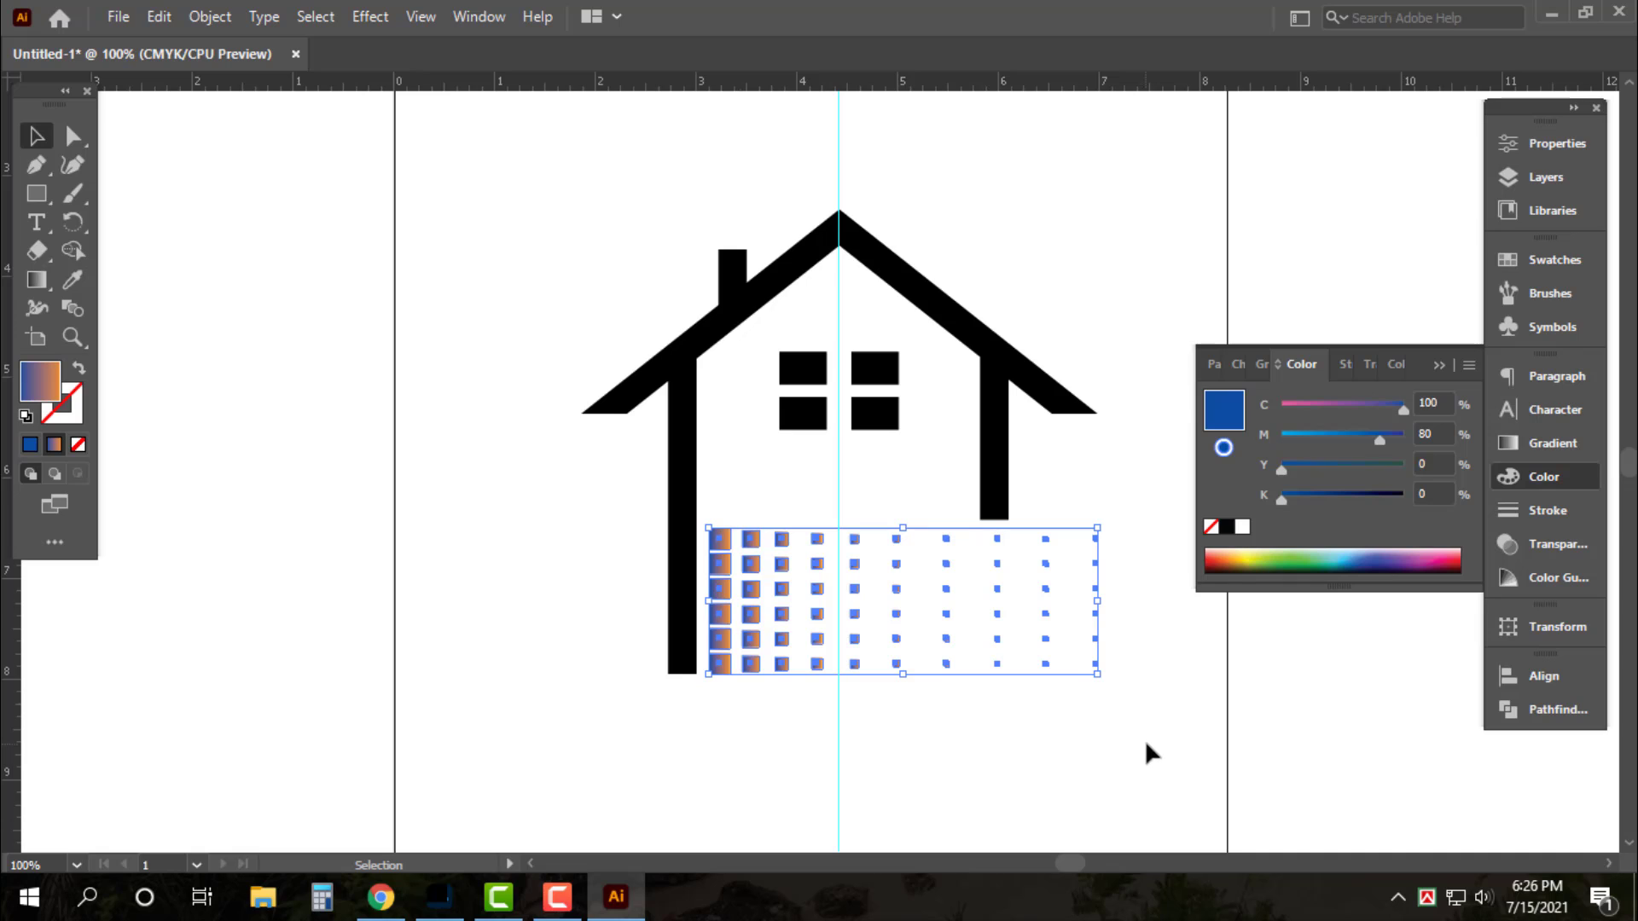
{"action": "left_click", "coordinate": [78, 444]}
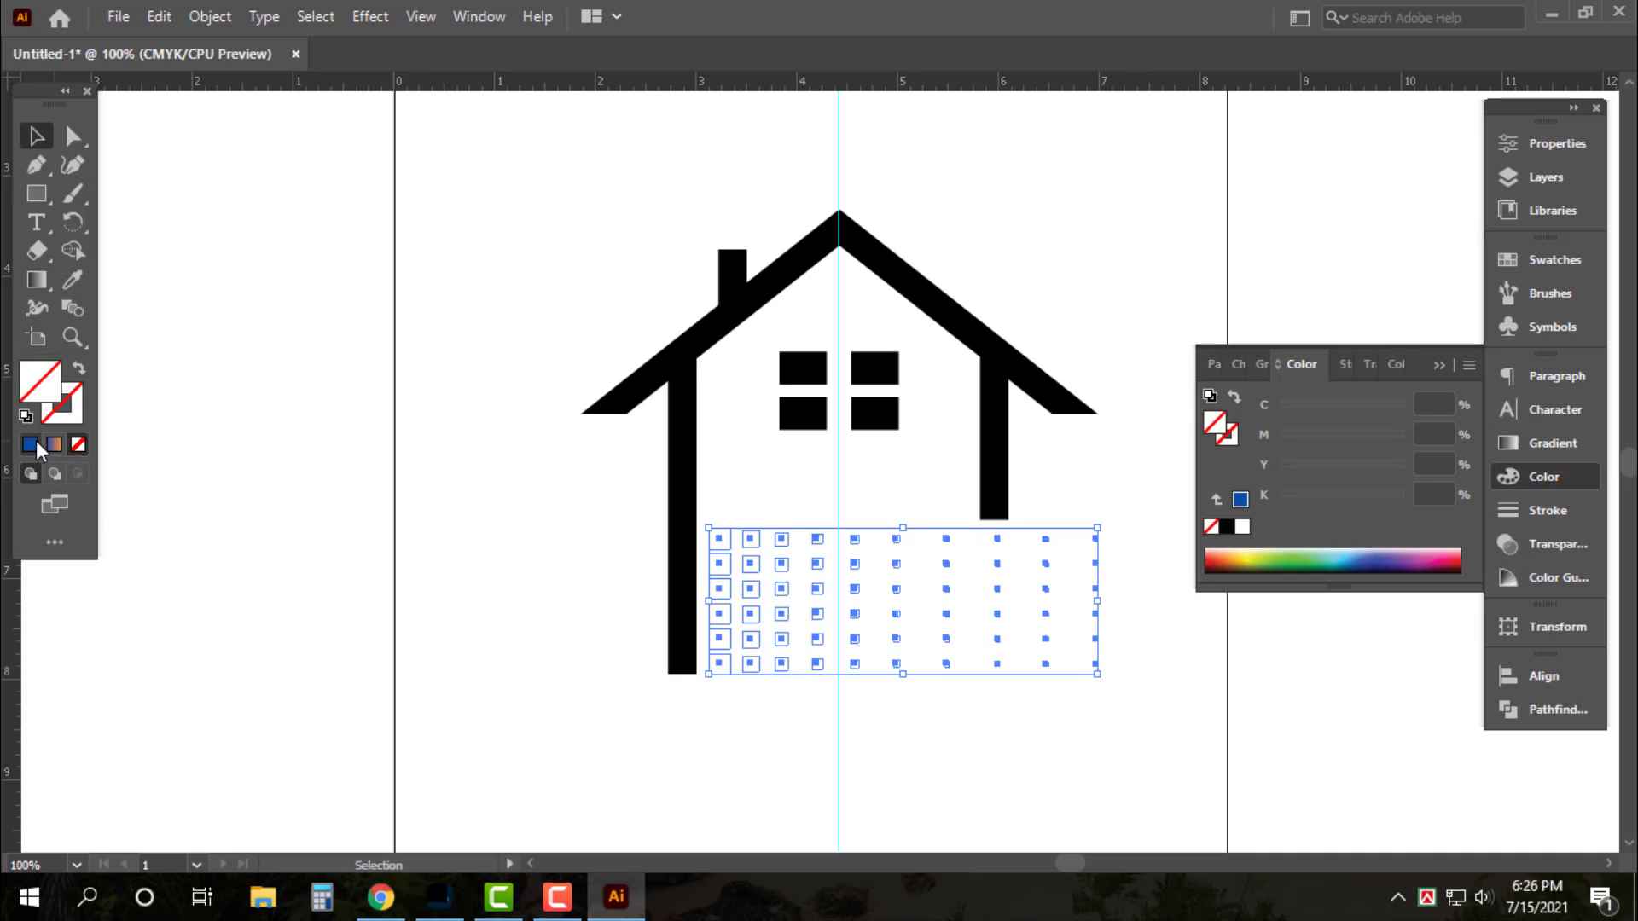
{"action": "left_click", "coordinate": [904, 756]}
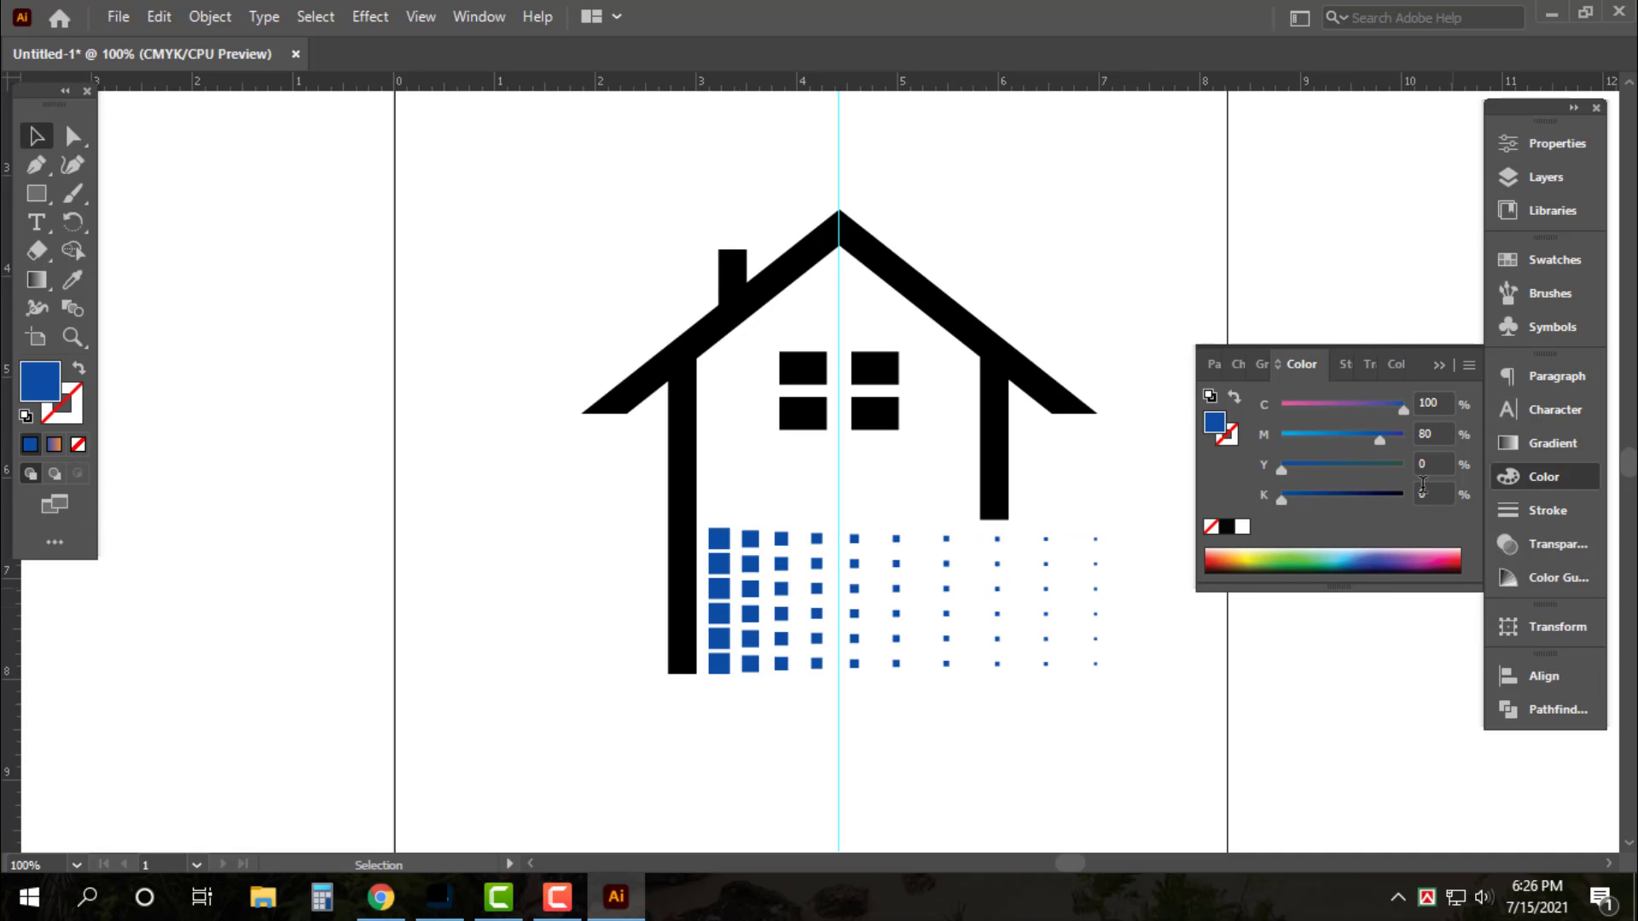
Eyedropper the squares' blue onto the black house outline
{"action": "left_click", "coordinate": [690, 482]}
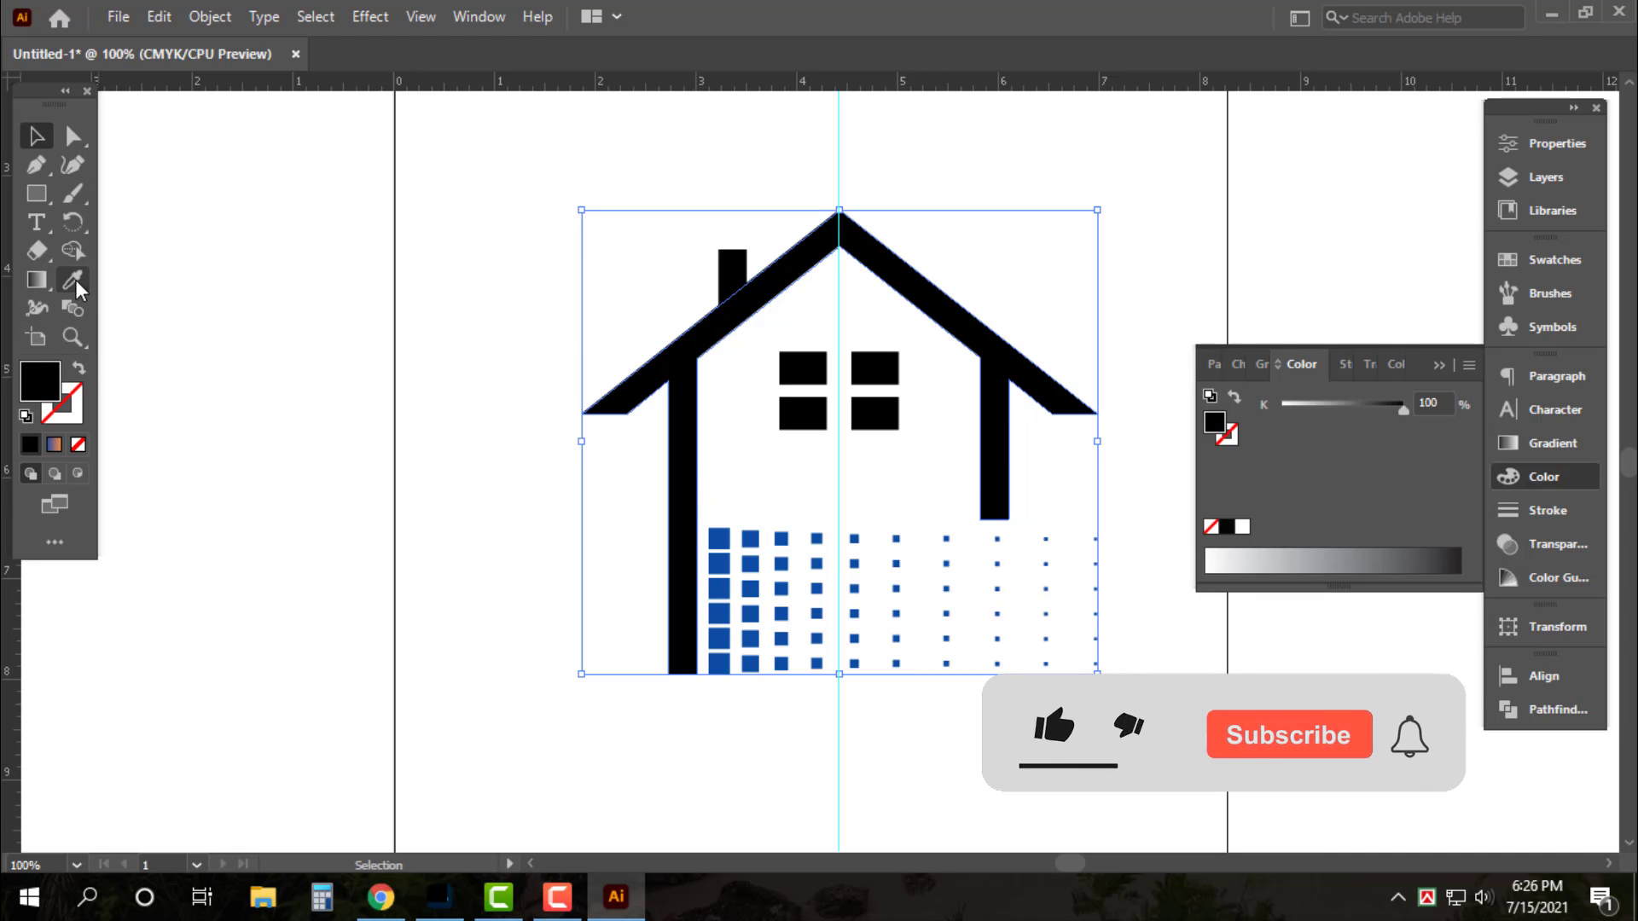
{"action": "left_click", "coordinate": [75, 282]}
{"action": "left_click", "coordinate": [720, 550]}
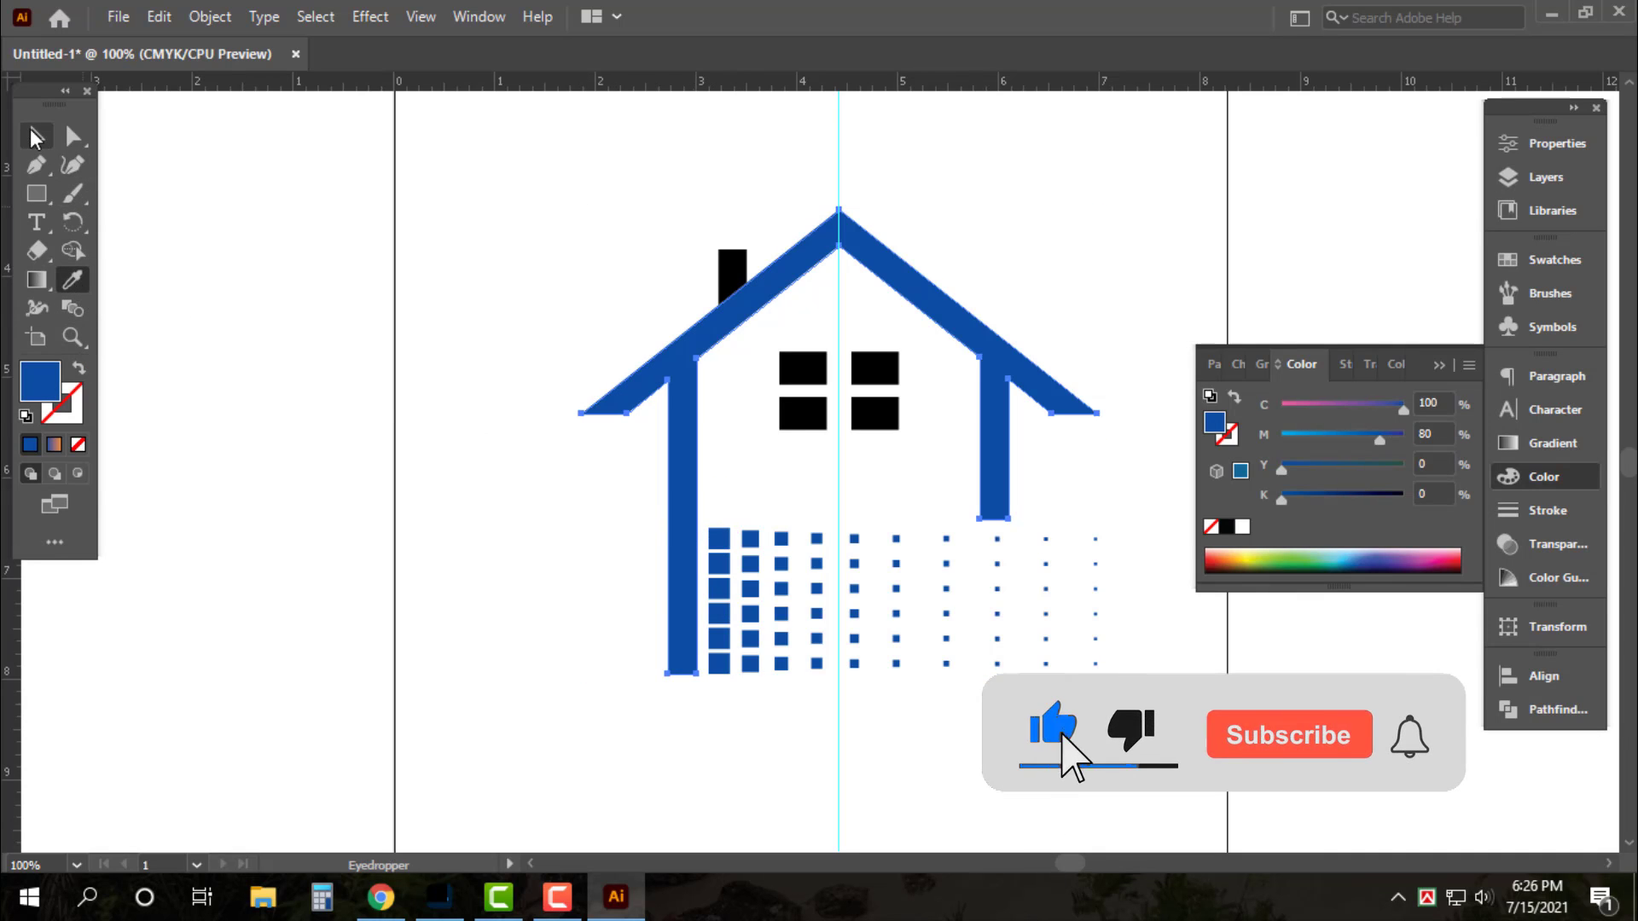
{"action": "left_click", "coordinate": [36, 136]}
{"action": "left_click", "coordinate": [464, 426]}
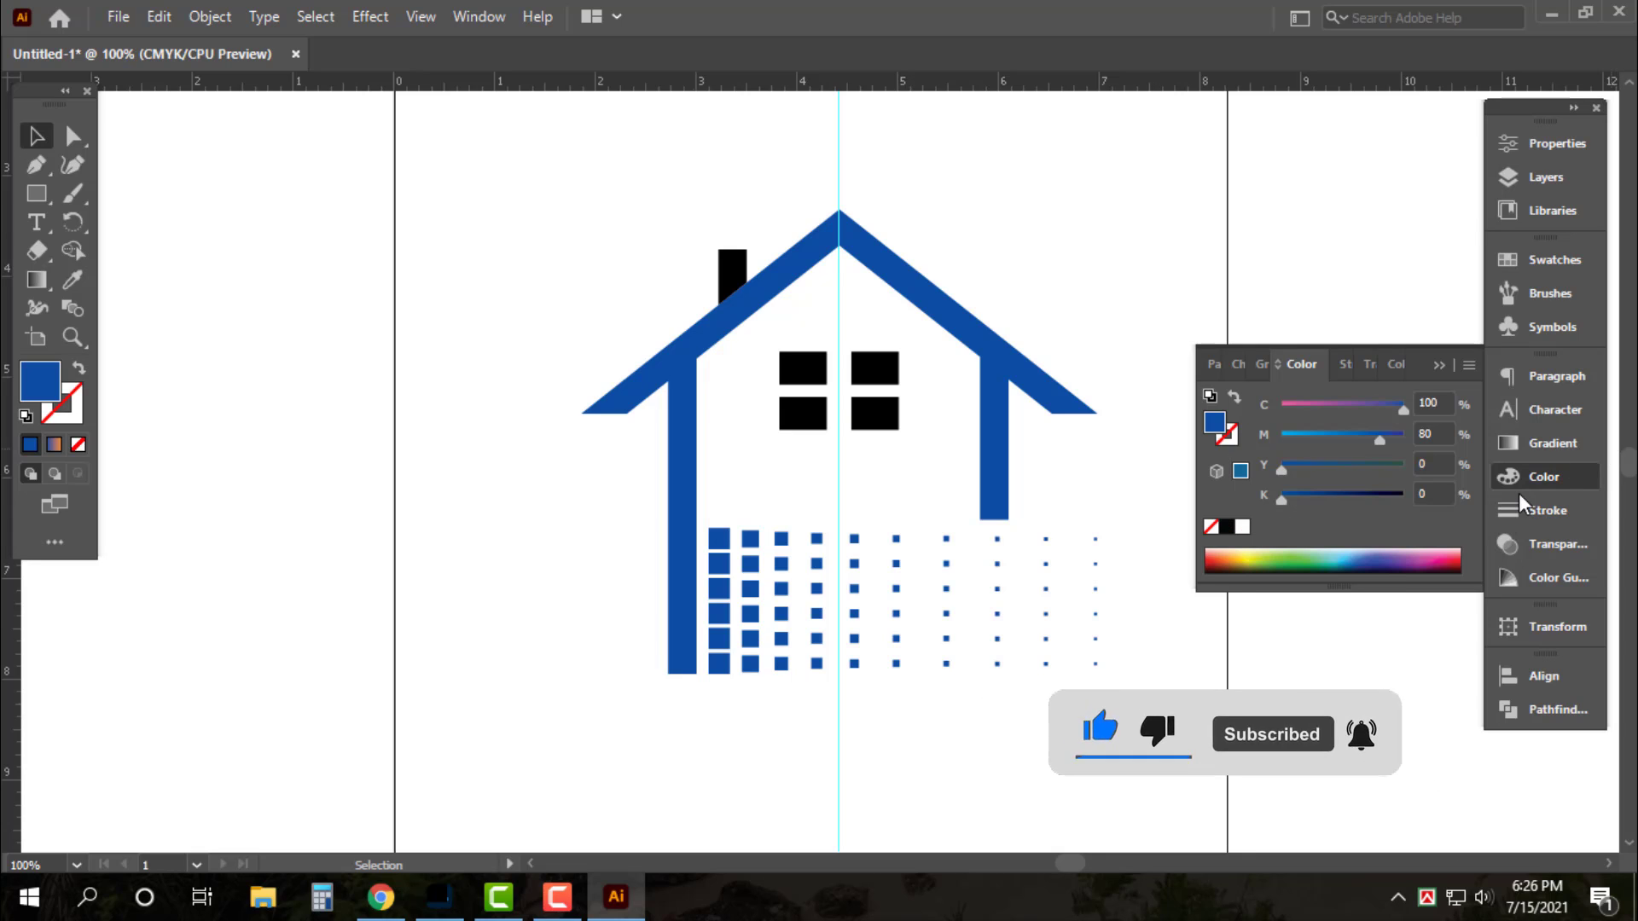
{"action": "left_click", "coordinate": [1546, 479]}
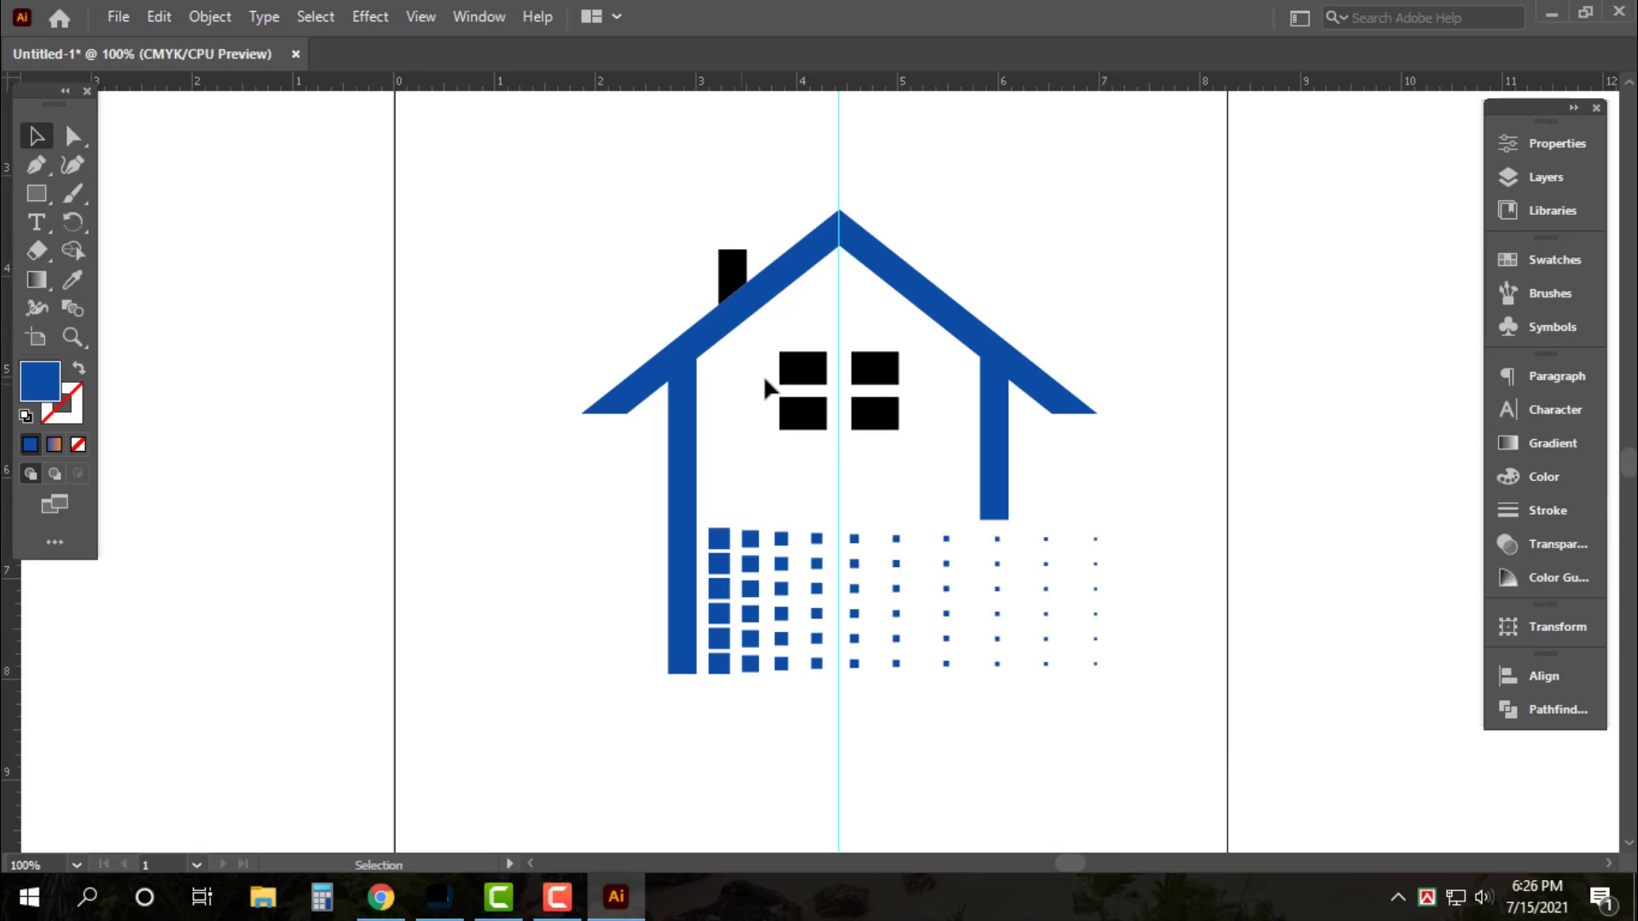
Copy the blue onto the top-left and bottom-right window panes
{"action": "left_click", "coordinate": [794, 376]}
{"action": "left_click", "coordinate": [879, 419], "text": "shift"}
{"action": "left_click", "coordinate": [73, 280]}
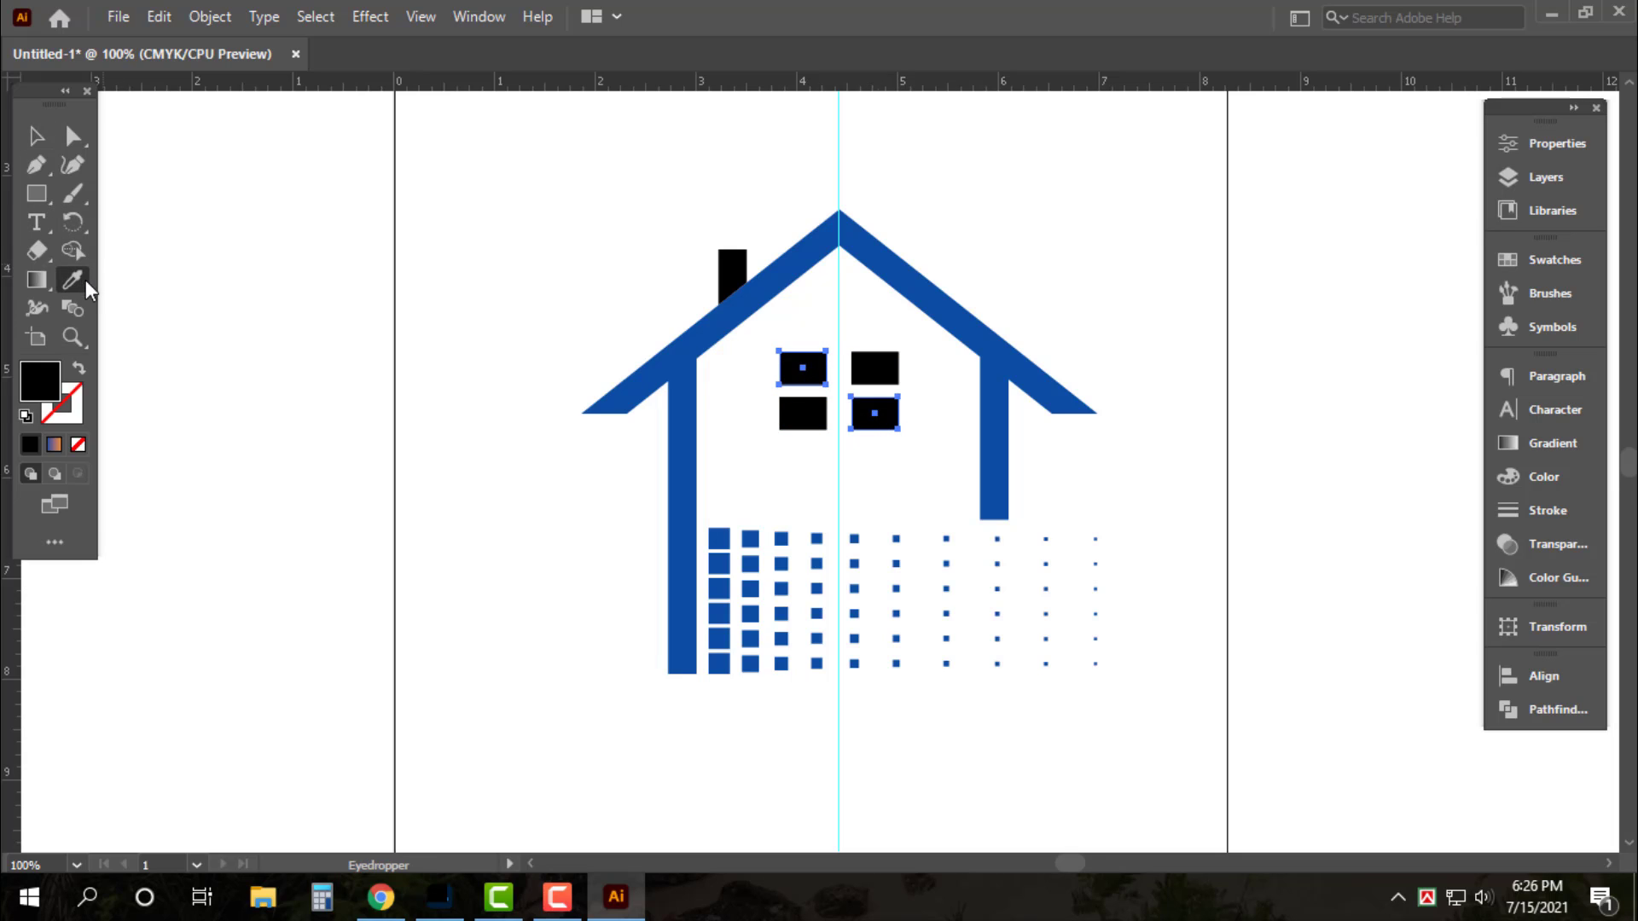
{"action": "left_click", "coordinate": [670, 365]}
{"action": "key", "text": "v"}
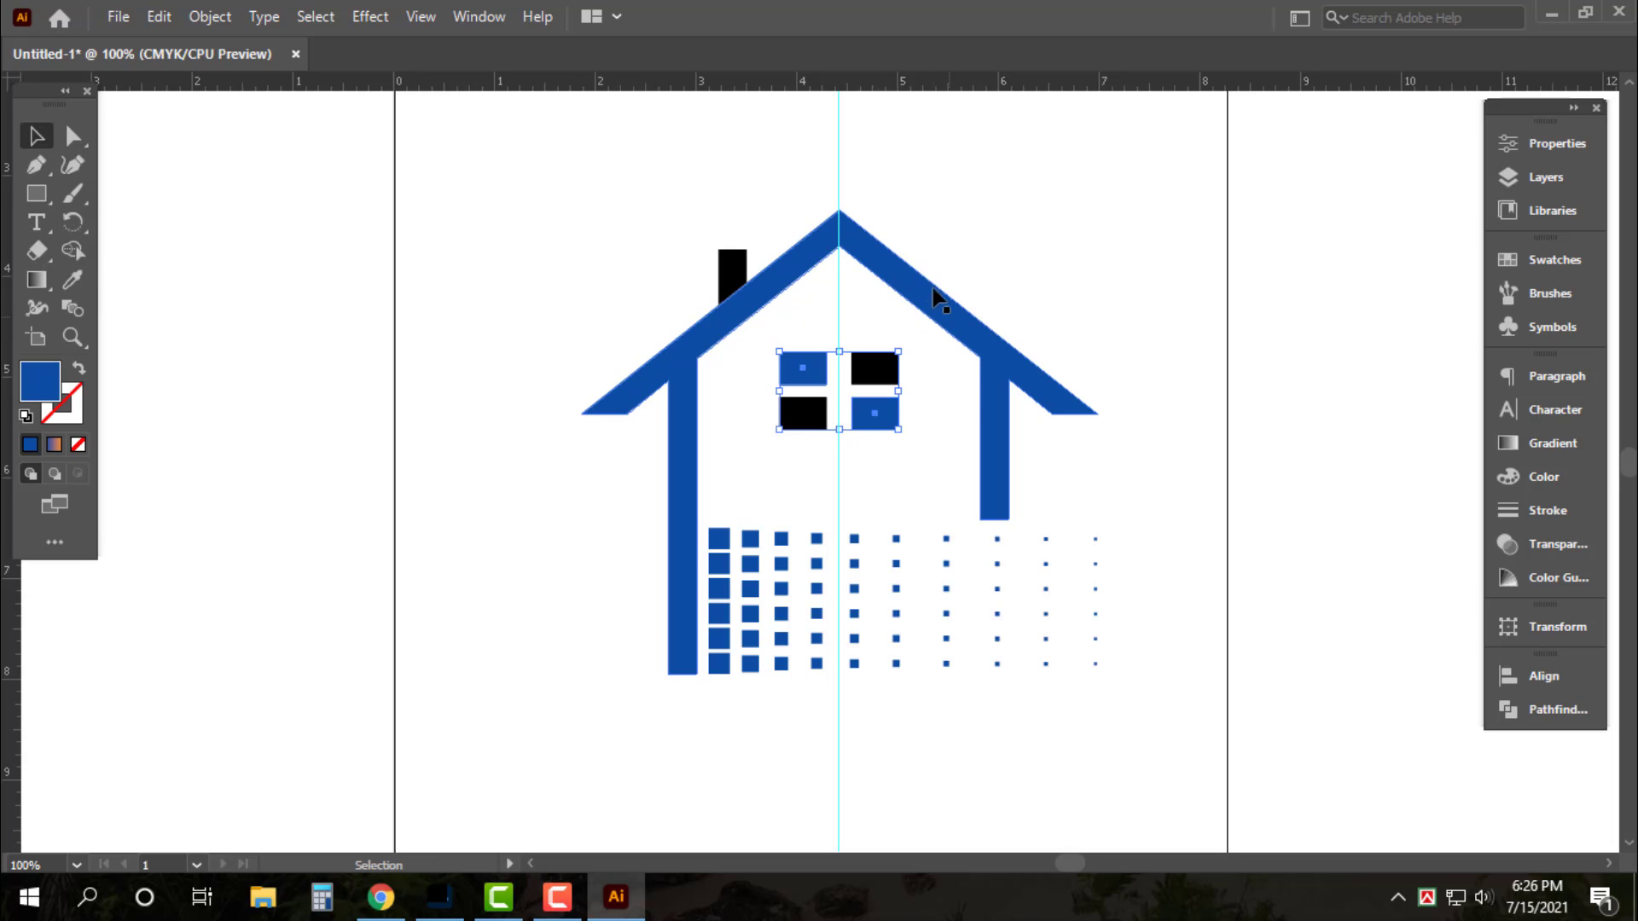
Fill the whole house artwork and grid squares with a gradient
{"action": "left_click", "coordinate": [934, 290], "text": "shift"}
{"action": "left_click", "coordinate": [719, 555], "text": "shift"}
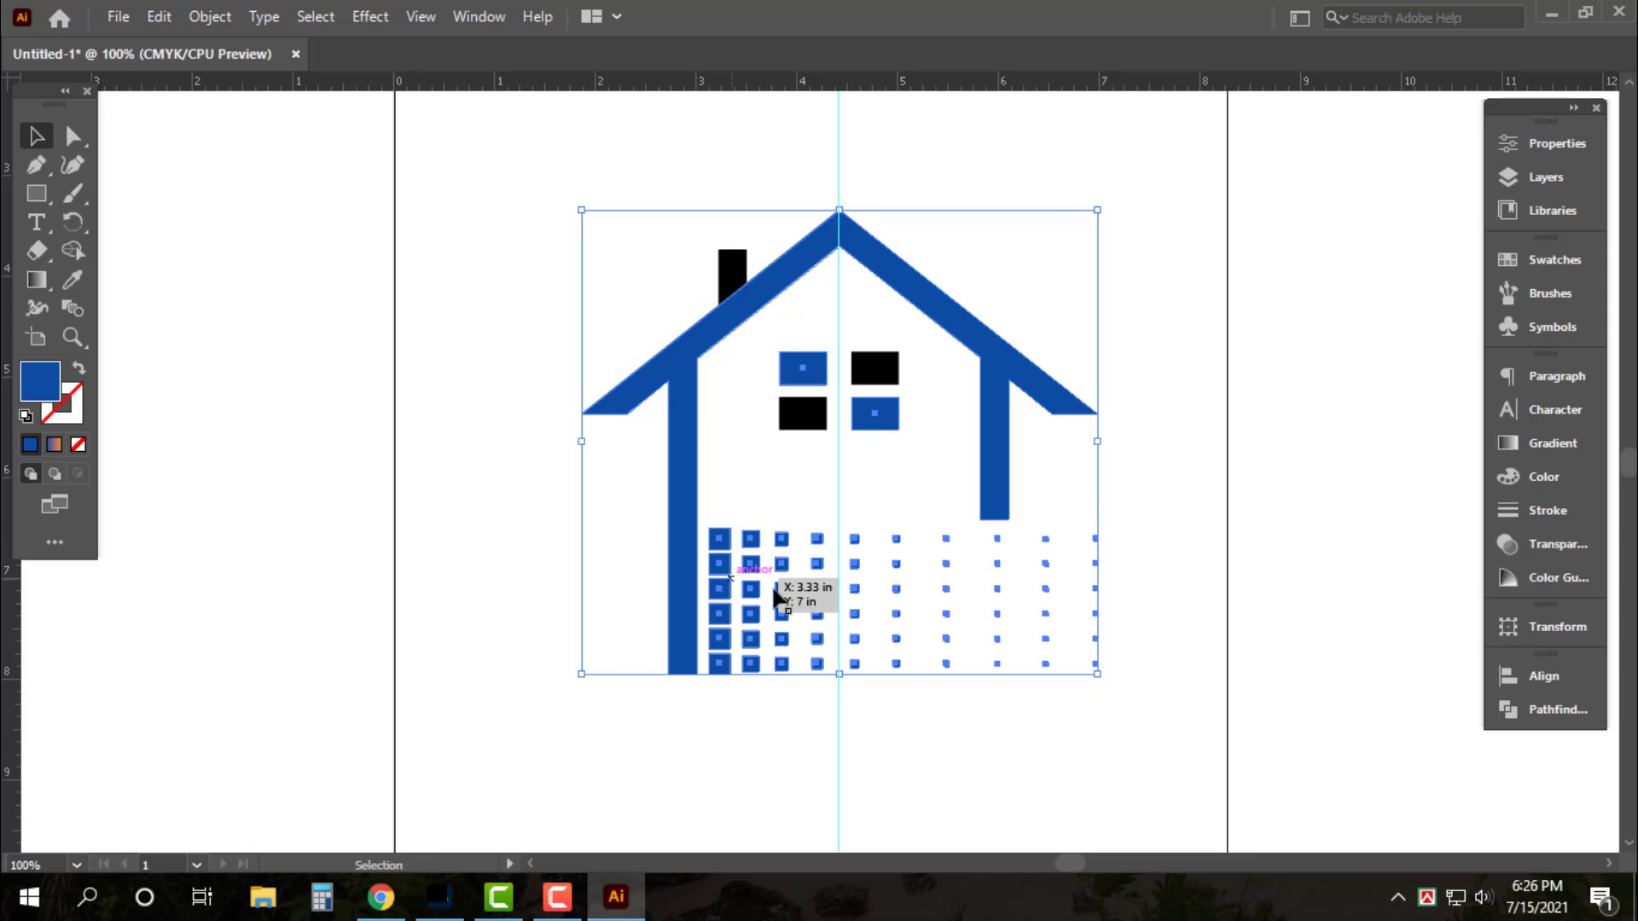
{"action": "left_click", "coordinate": [1549, 443]}
{"action": "left_click", "coordinate": [1218, 419]}
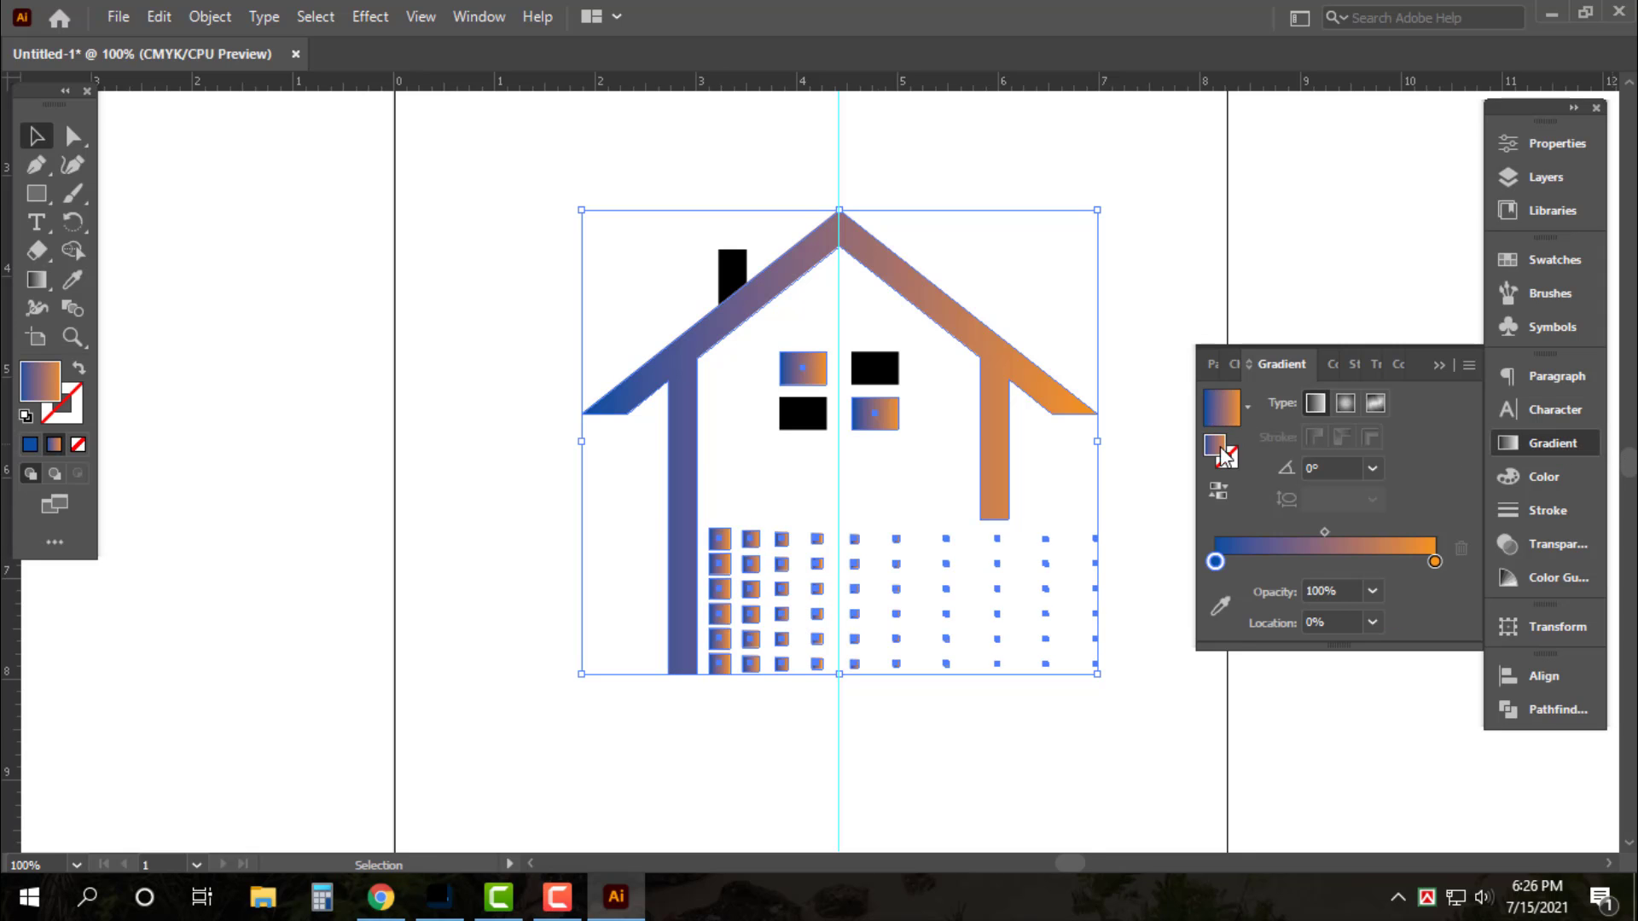
Set the gradient's right end to C 100, M 0, Y 0 cyan-blue
{"action": "left_click", "coordinate": [1436, 562]}
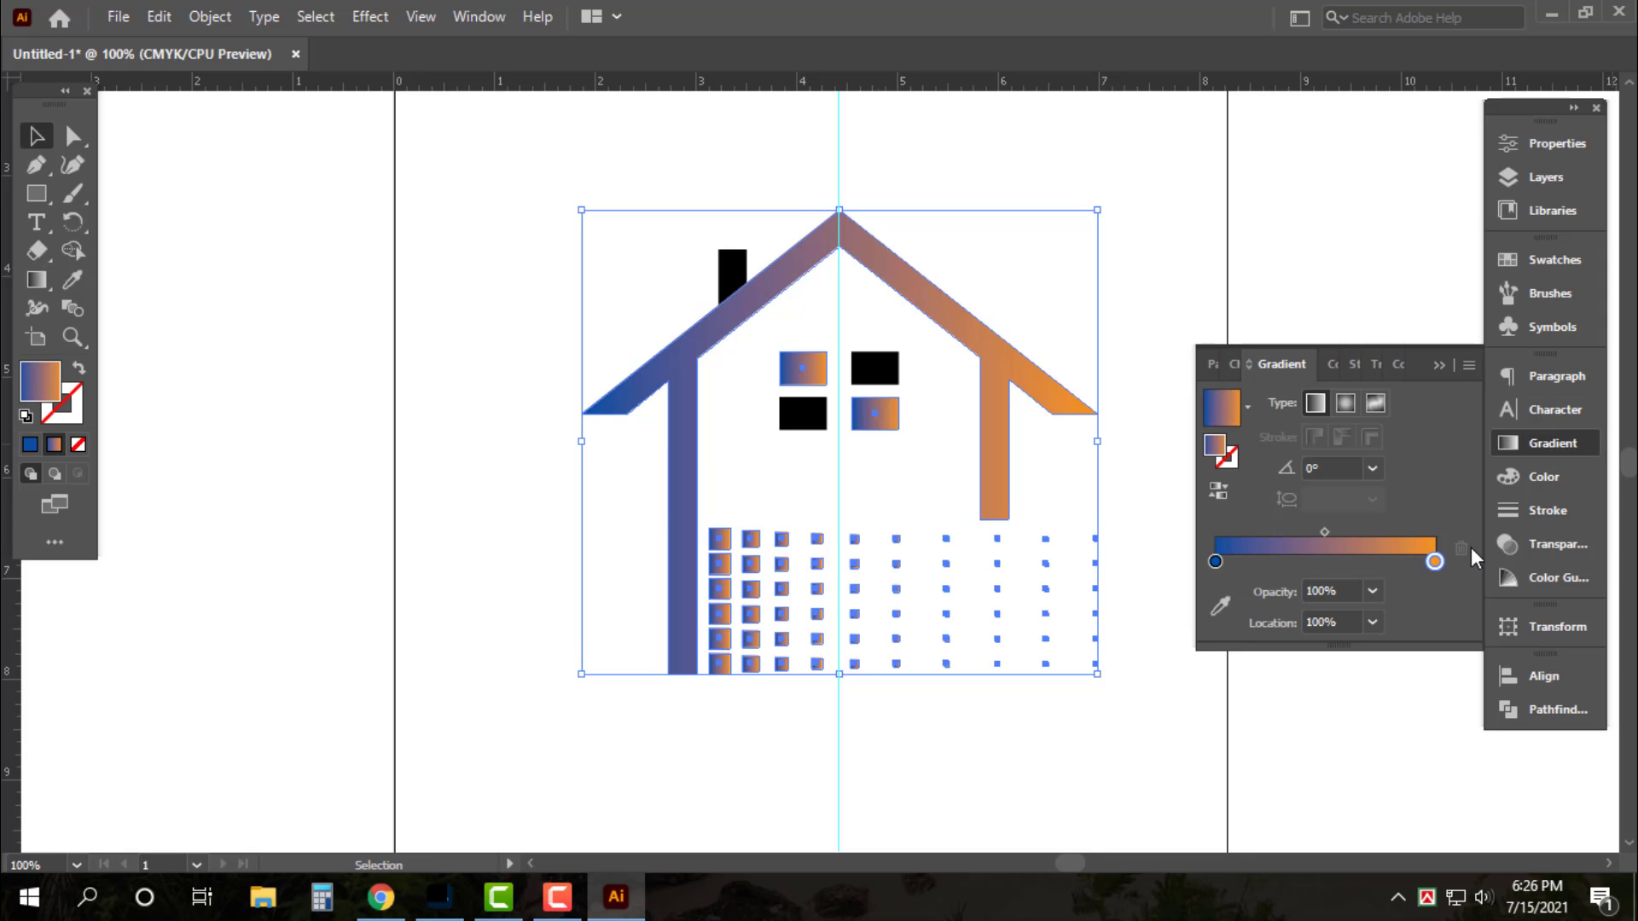
{"action": "left_click", "coordinate": [1561, 476]}
{"action": "left_click", "coordinate": [1434, 403]}
{"action": "type", "text": "100"}
{"action": "key", "text": "Tab"}
{"action": "type", "text": "0"}
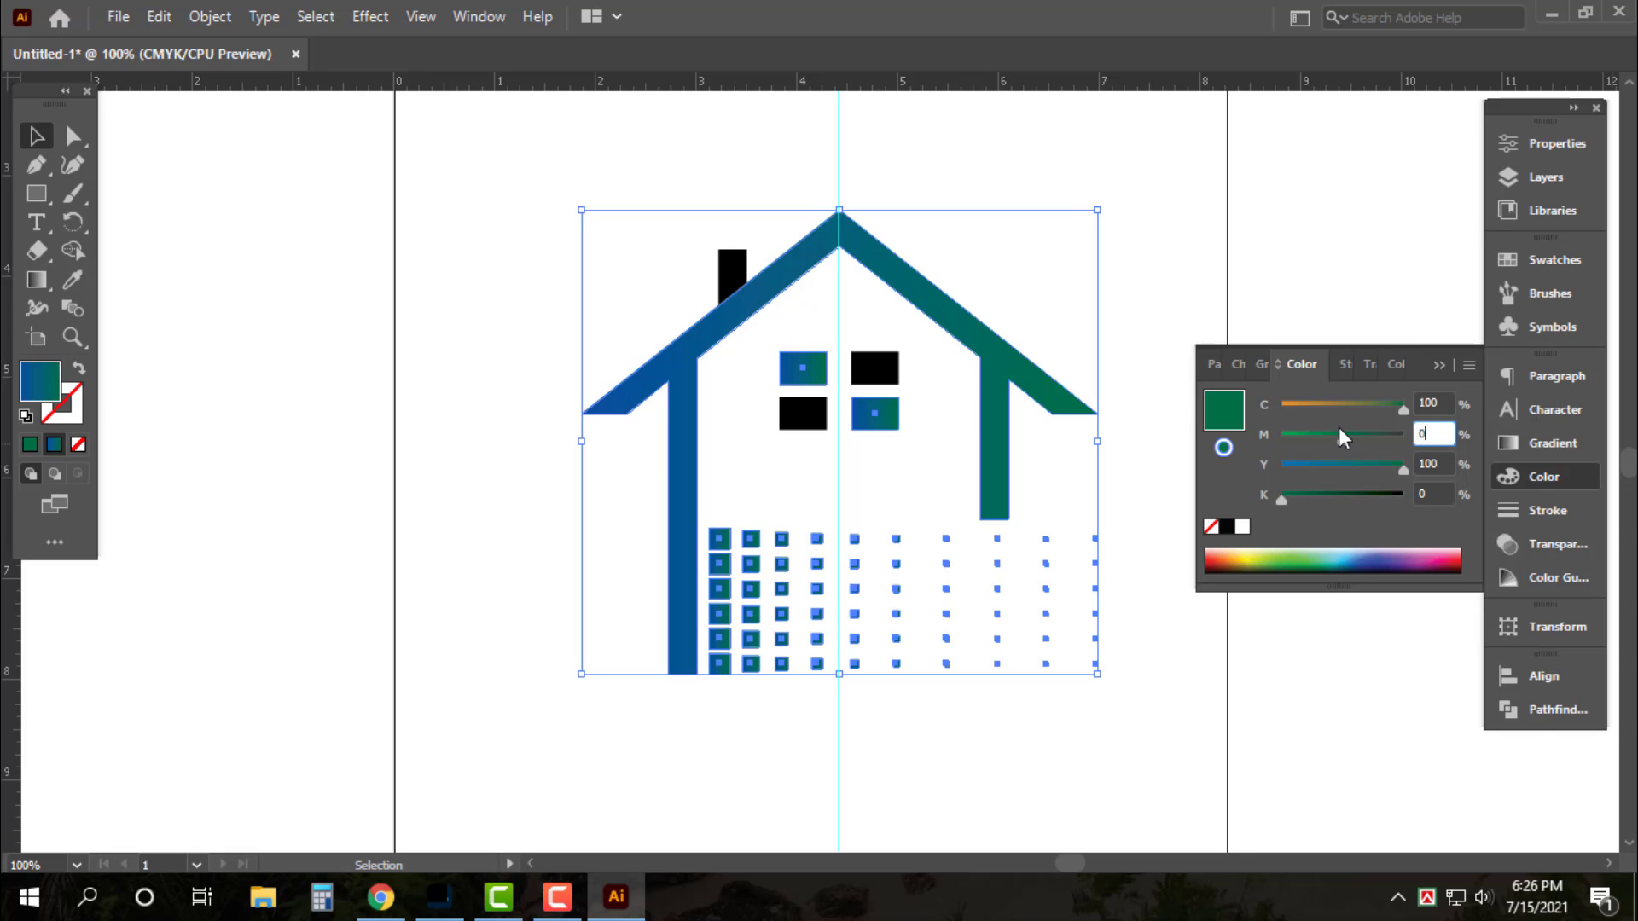
{"action": "key", "text": "Tab"}
{"action": "type", "text": "0"}
{"action": "key", "text": "Return"}
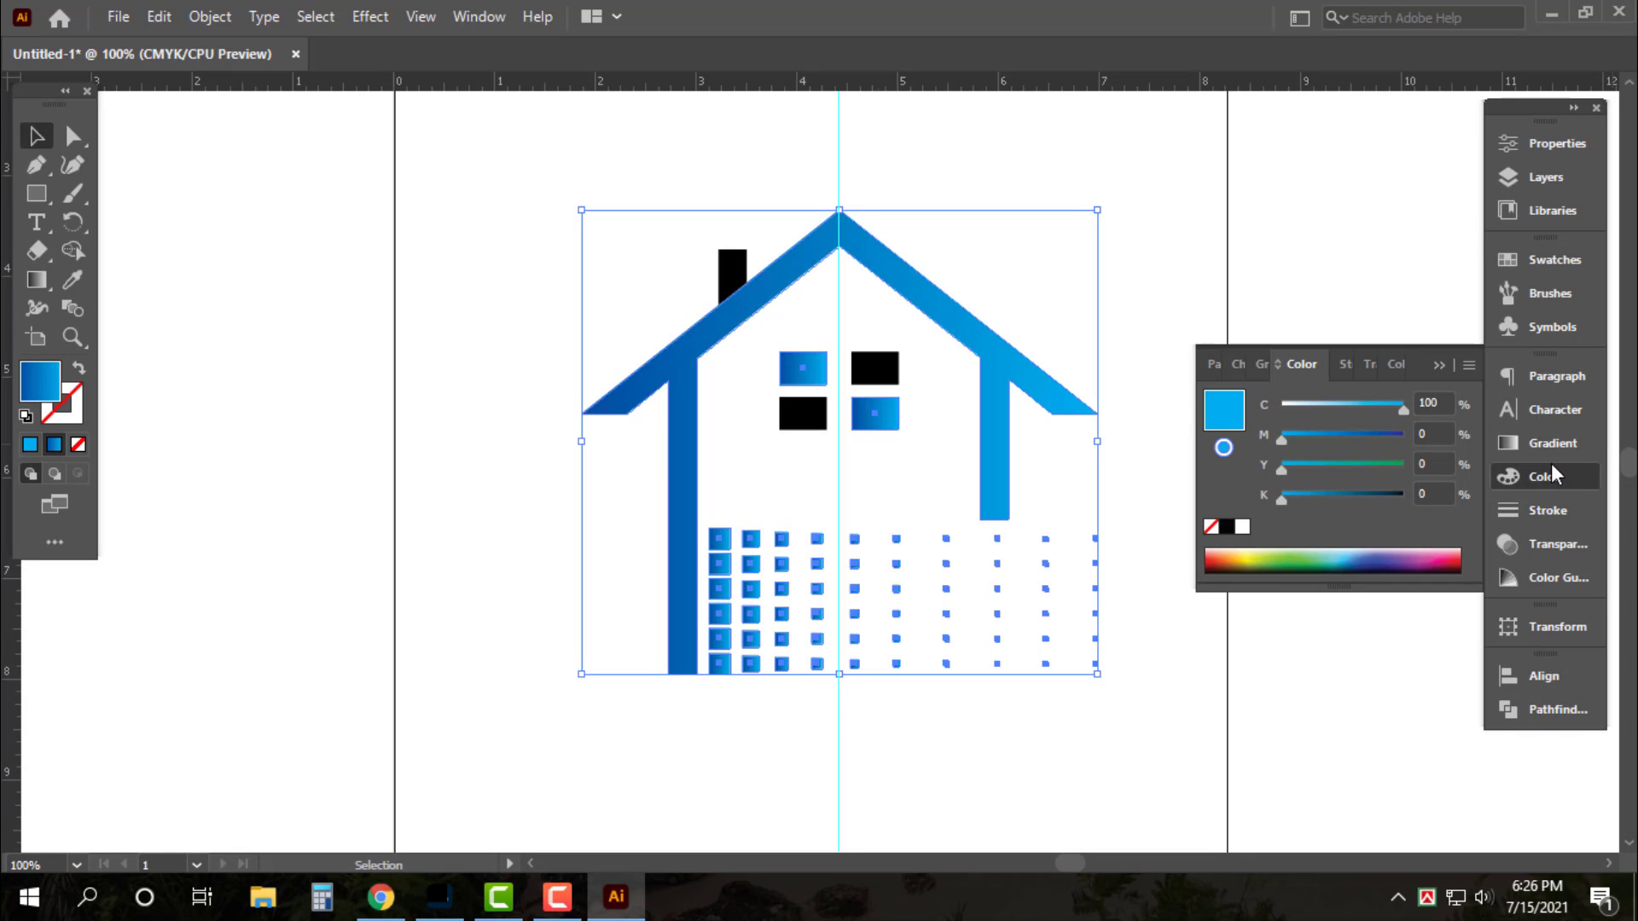
Darken the gradient's left end with black 50
{"action": "left_click", "coordinate": [1541, 446]}
{"action": "left_click", "coordinate": [1215, 561]}
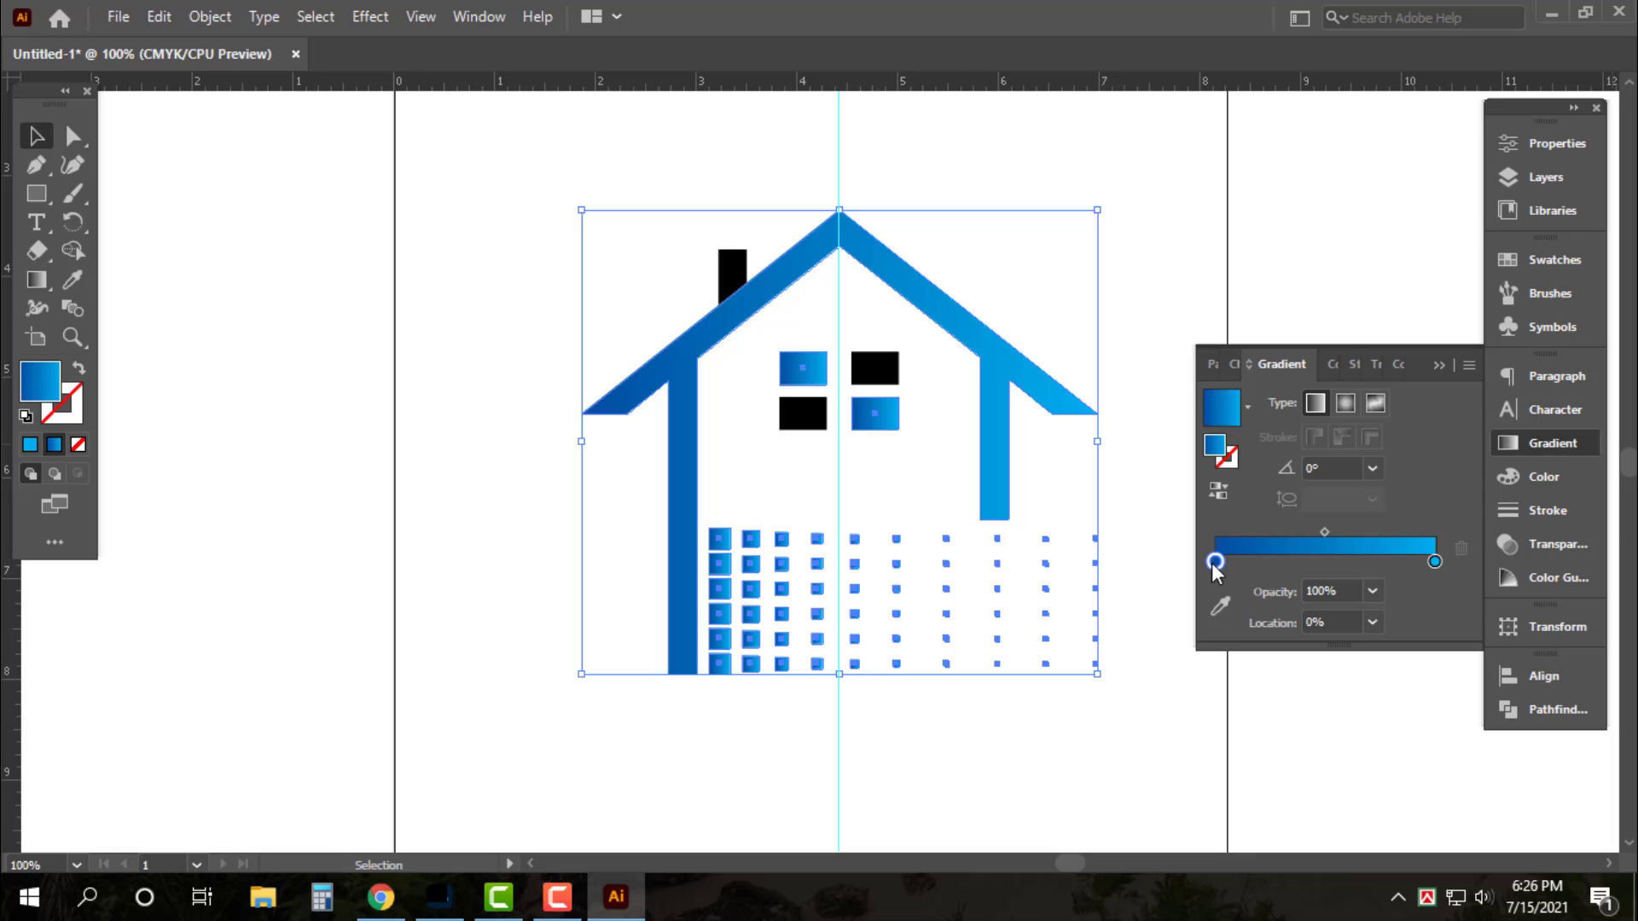
{"action": "left_click", "coordinate": [1546, 480]}
{"action": "key", "text": "Tab"}
{"action": "key", "text": "Tab"}
{"action": "key", "text": "Tab"}
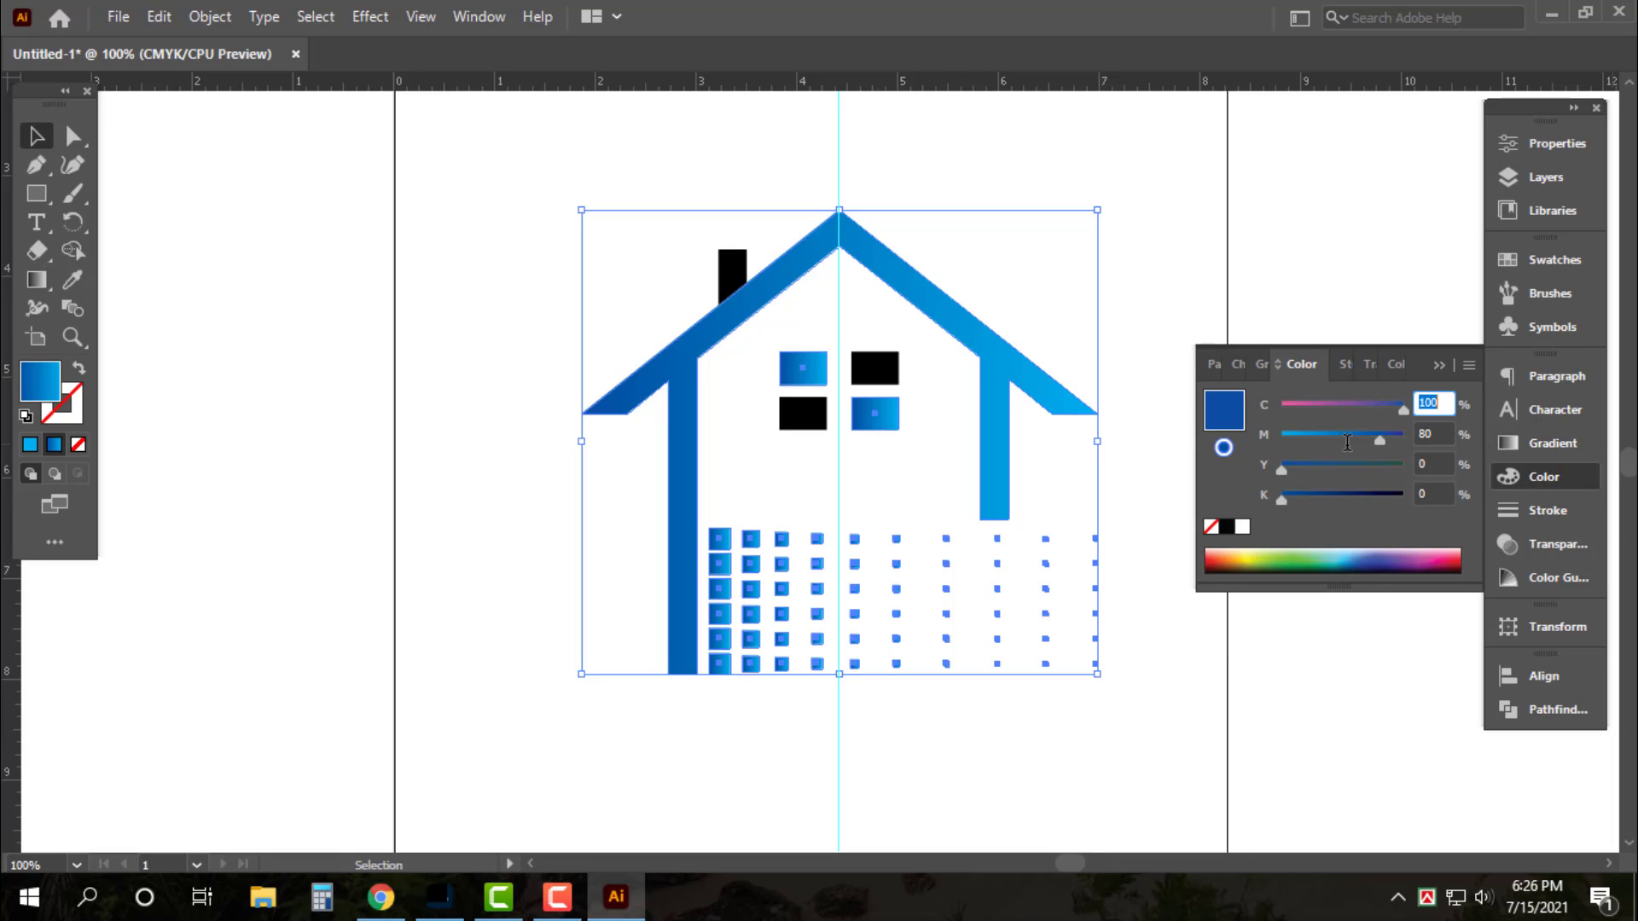
{"action": "key", "text": "Tab"}
{"action": "key", "text": "Tab"}
{"action": "key", "text": "Tab"}
{"action": "type", "text": "50"}
{"action": "key", "text": "Return"}
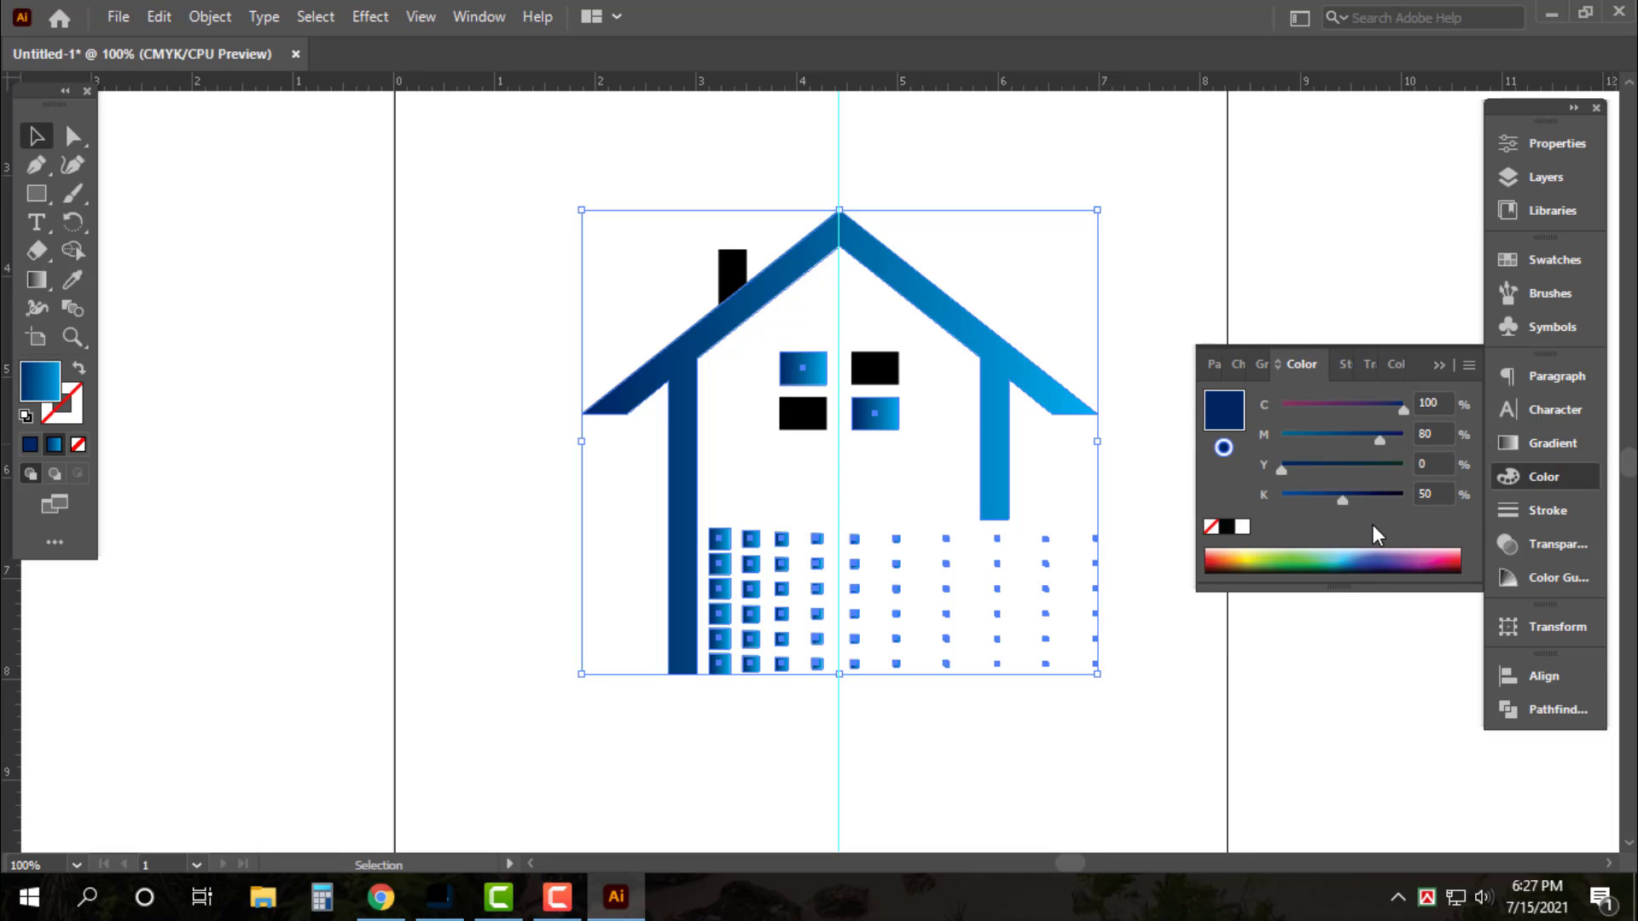
{"action": "left_click", "coordinate": [1341, 284]}
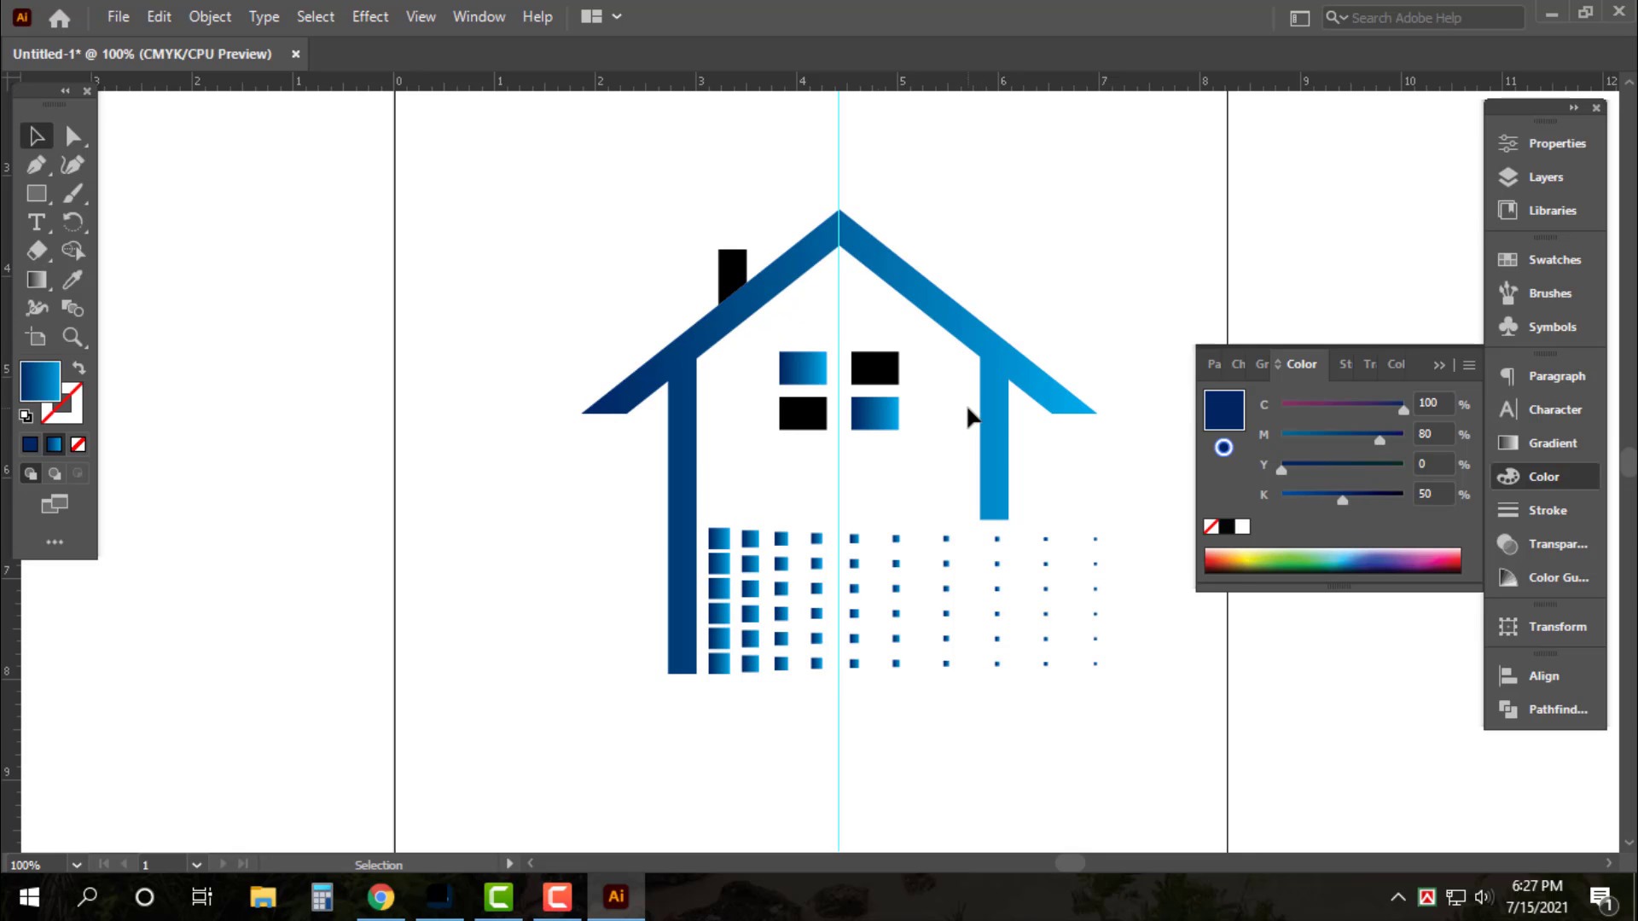
Fill the chimney and two black window squares with C0 M30 Y100 yellow-orange
{"action": "left_click_drag", "start_coordinate": [901, 480], "coordinate": [887, 384]}
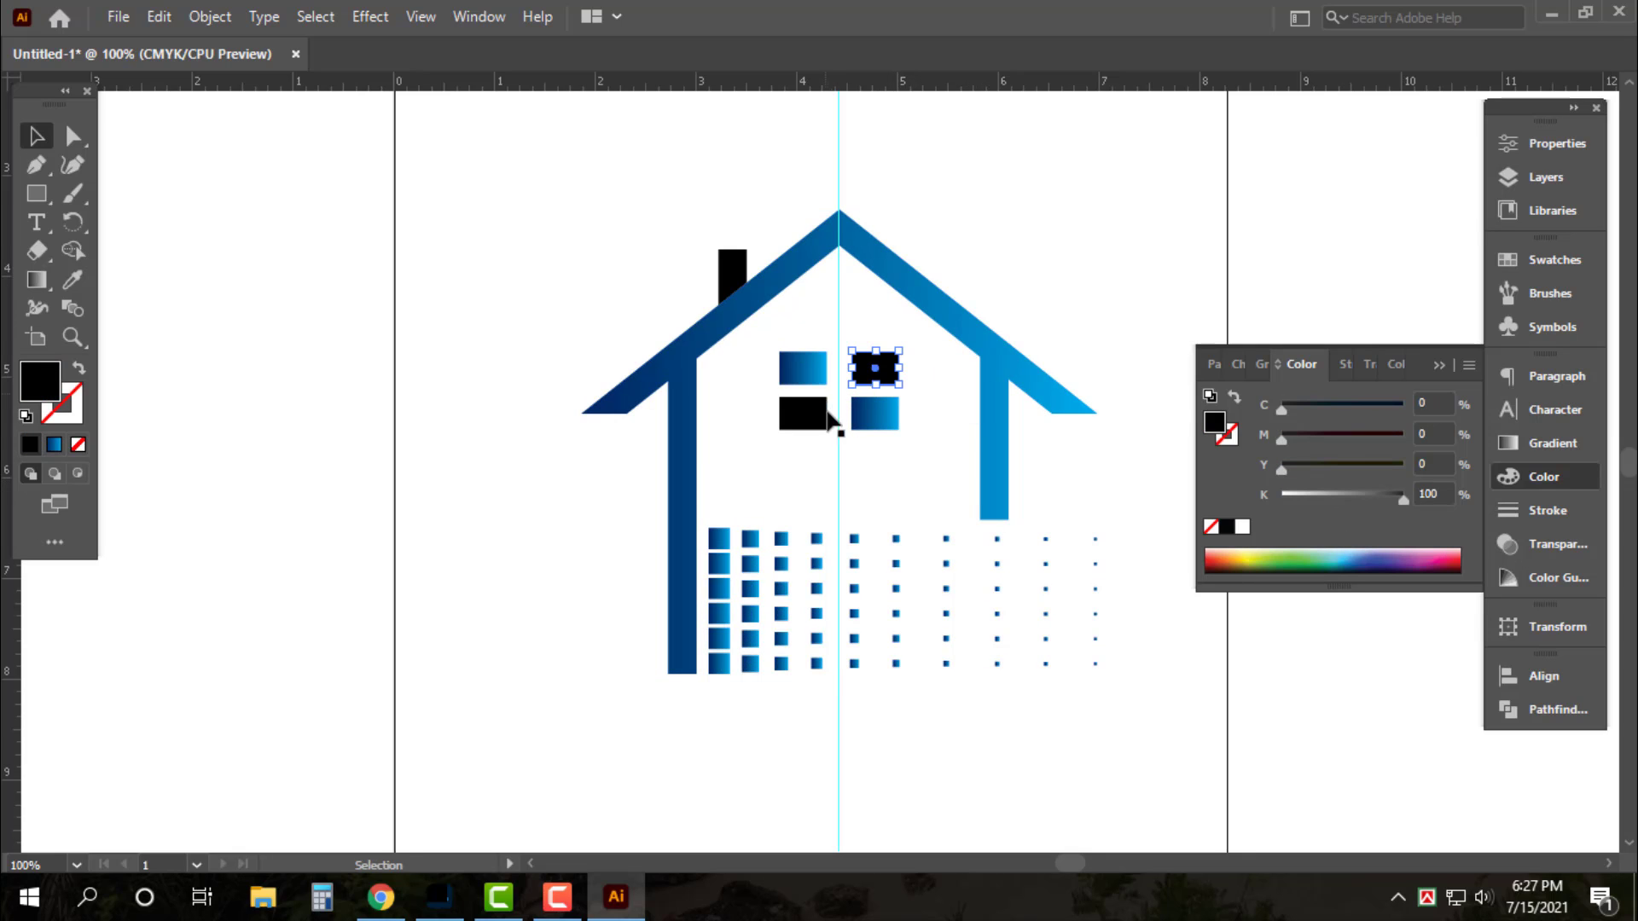
{"action": "left_click", "coordinate": [712, 294], "text": "shift"}
{"action": "left_click", "coordinate": [1242, 527]}
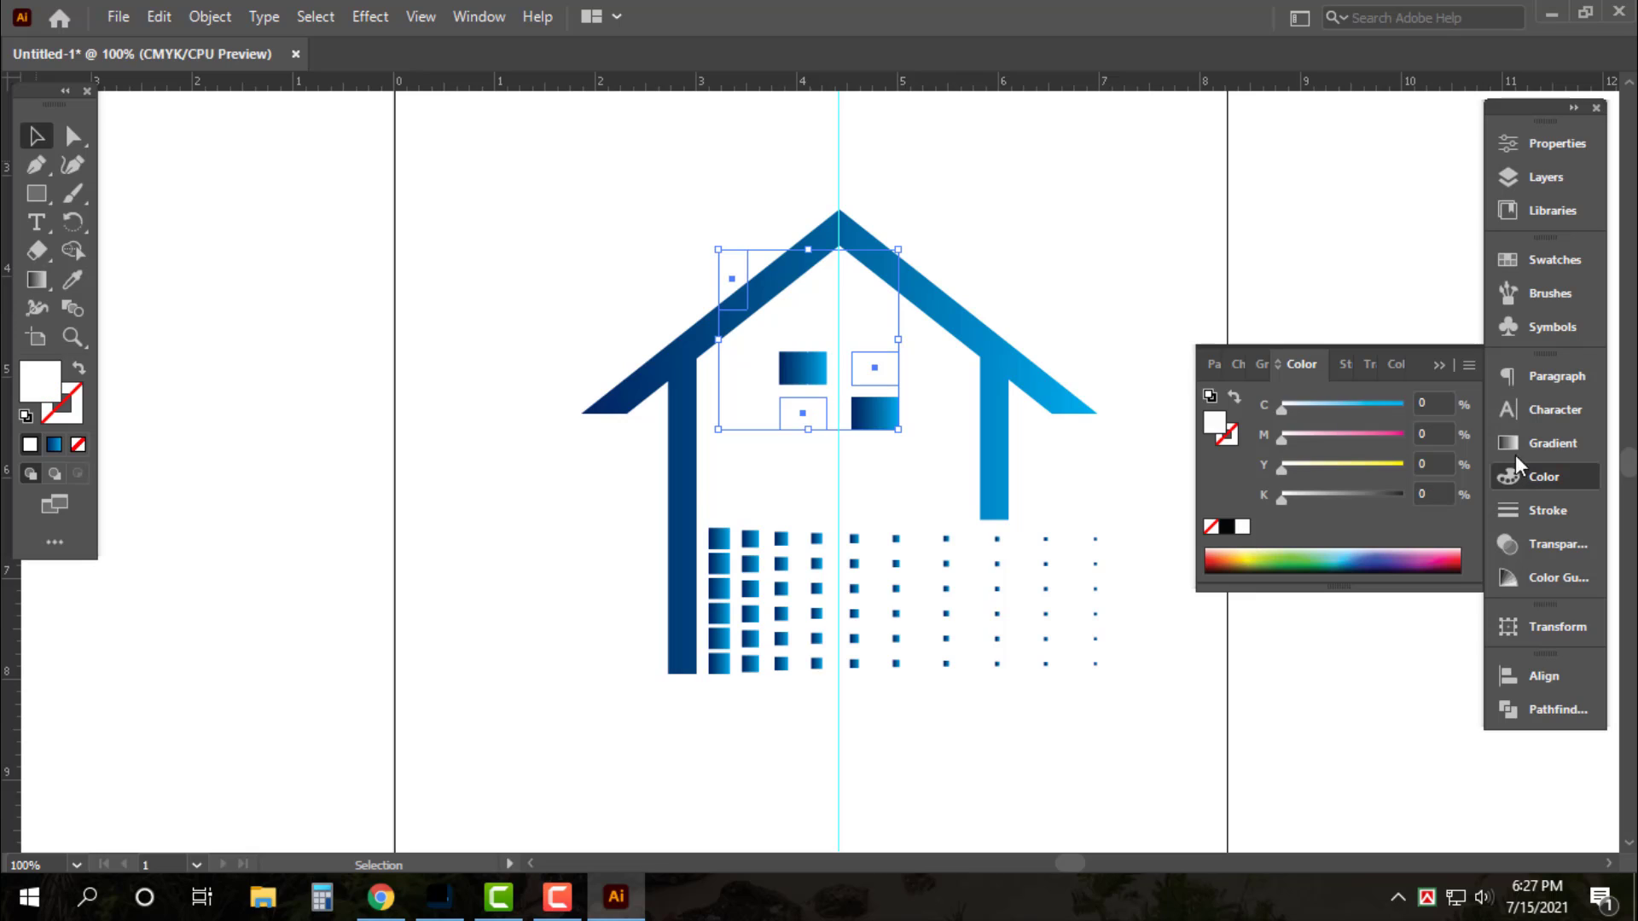
{"action": "left_click", "coordinate": [1434, 433]}
{"action": "type", "text": "30"}
{"action": "key", "text": "Tab"}
{"action": "type", "text": "100"}
{"action": "key", "text": "Tab"}
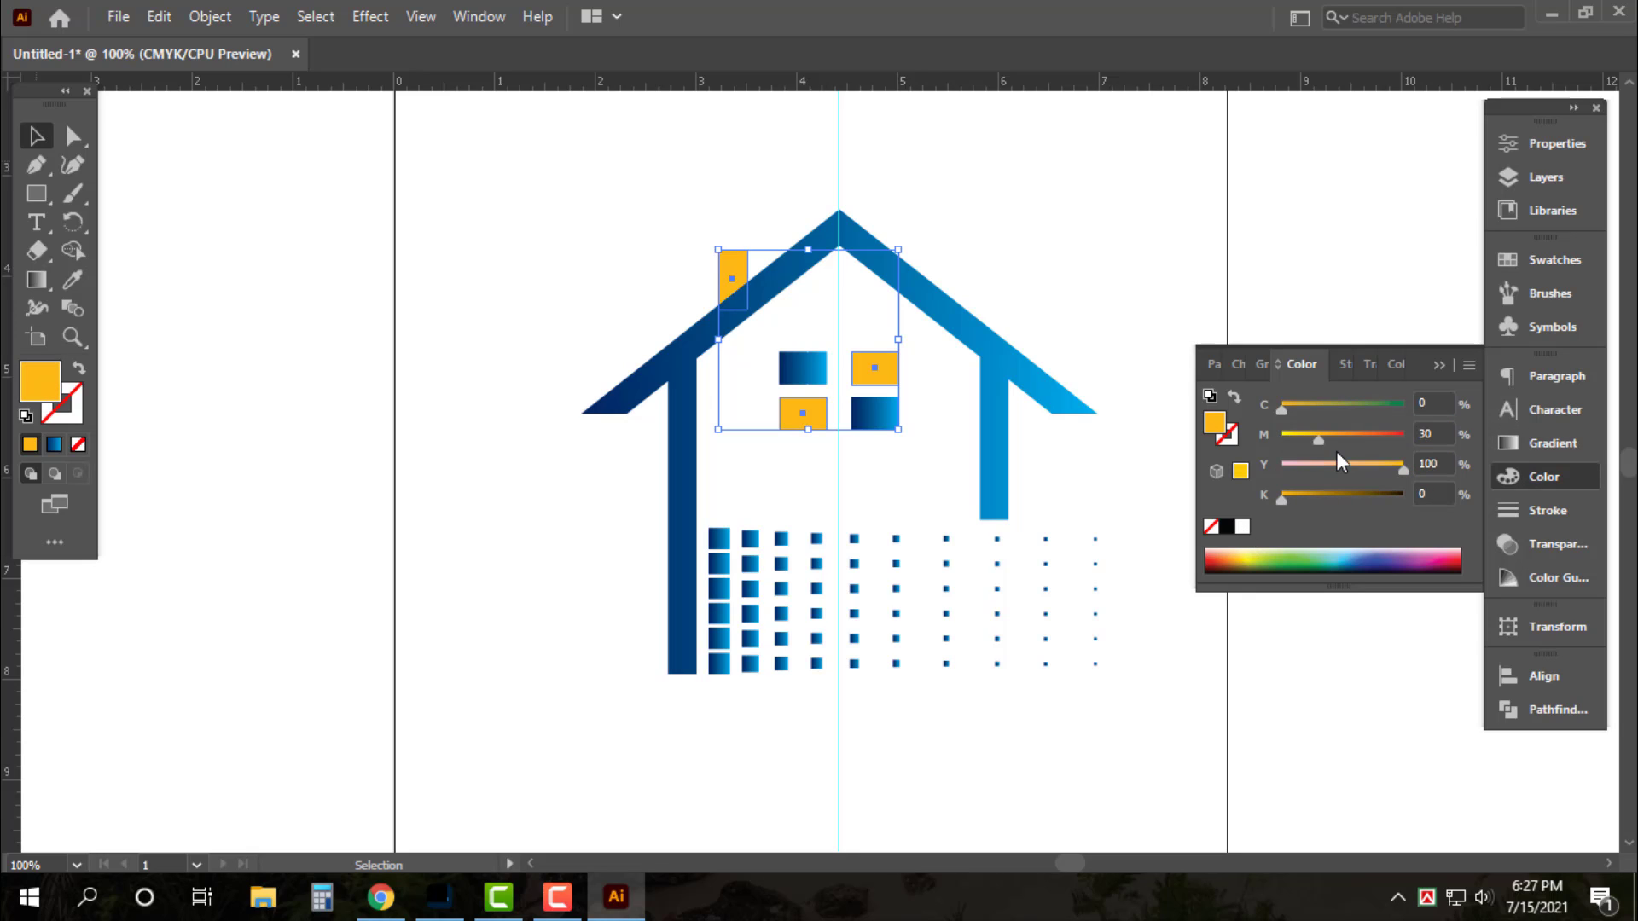
{"action": "left_click", "coordinate": [1104, 210]}
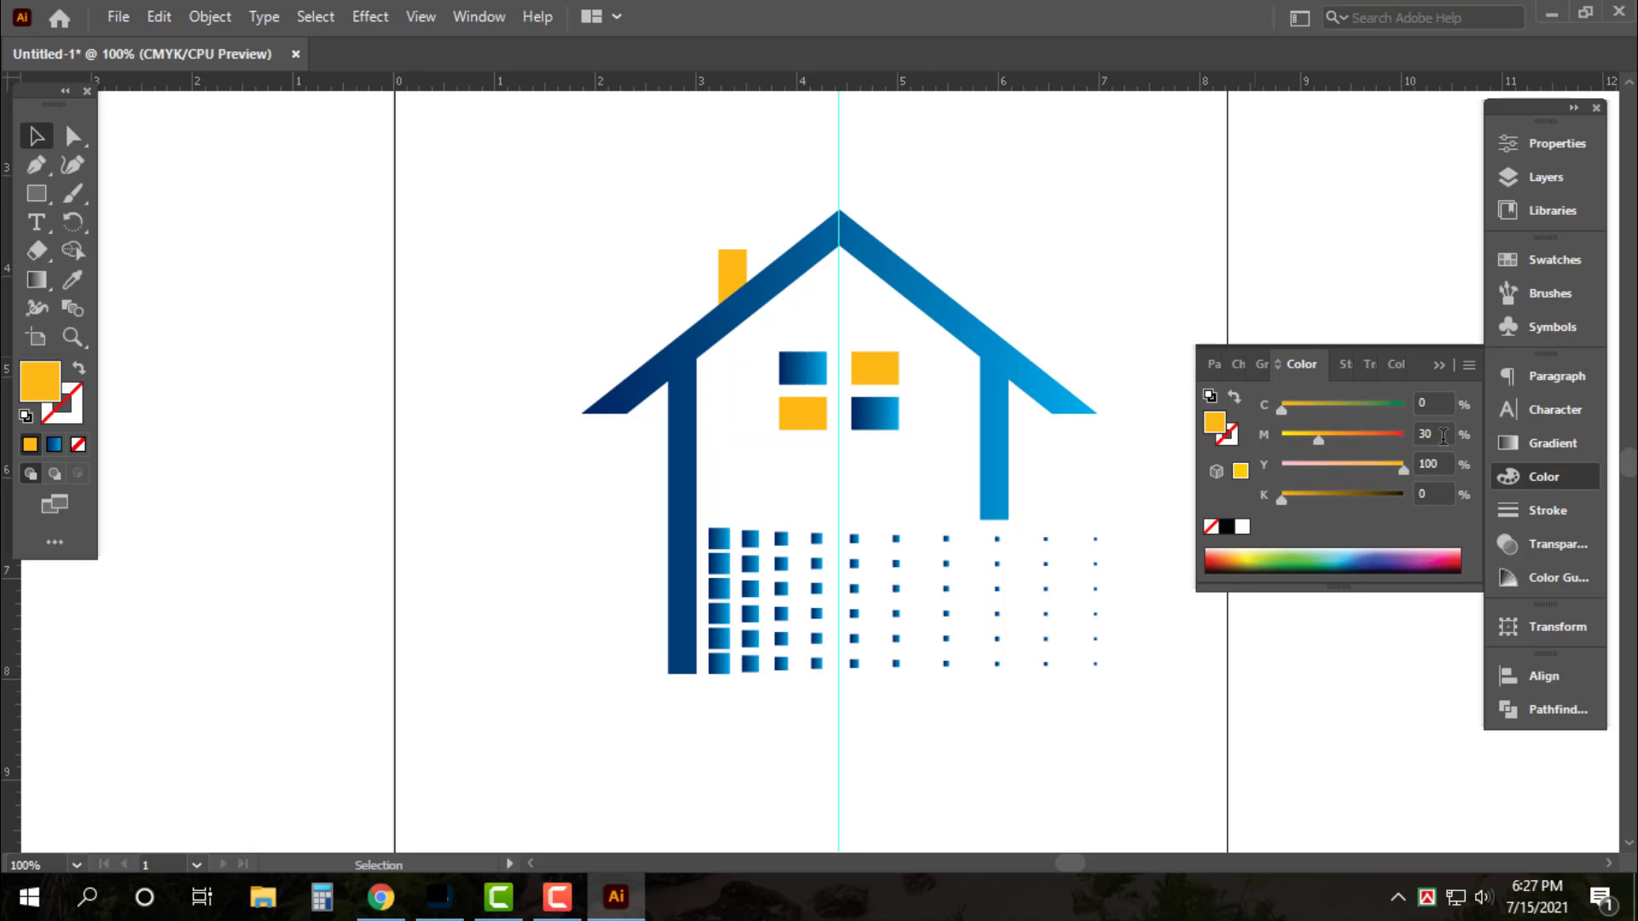
Deepen the house gradient colour to navy with black 80 and full magenta
{"action": "left_click", "coordinate": [976, 350]}
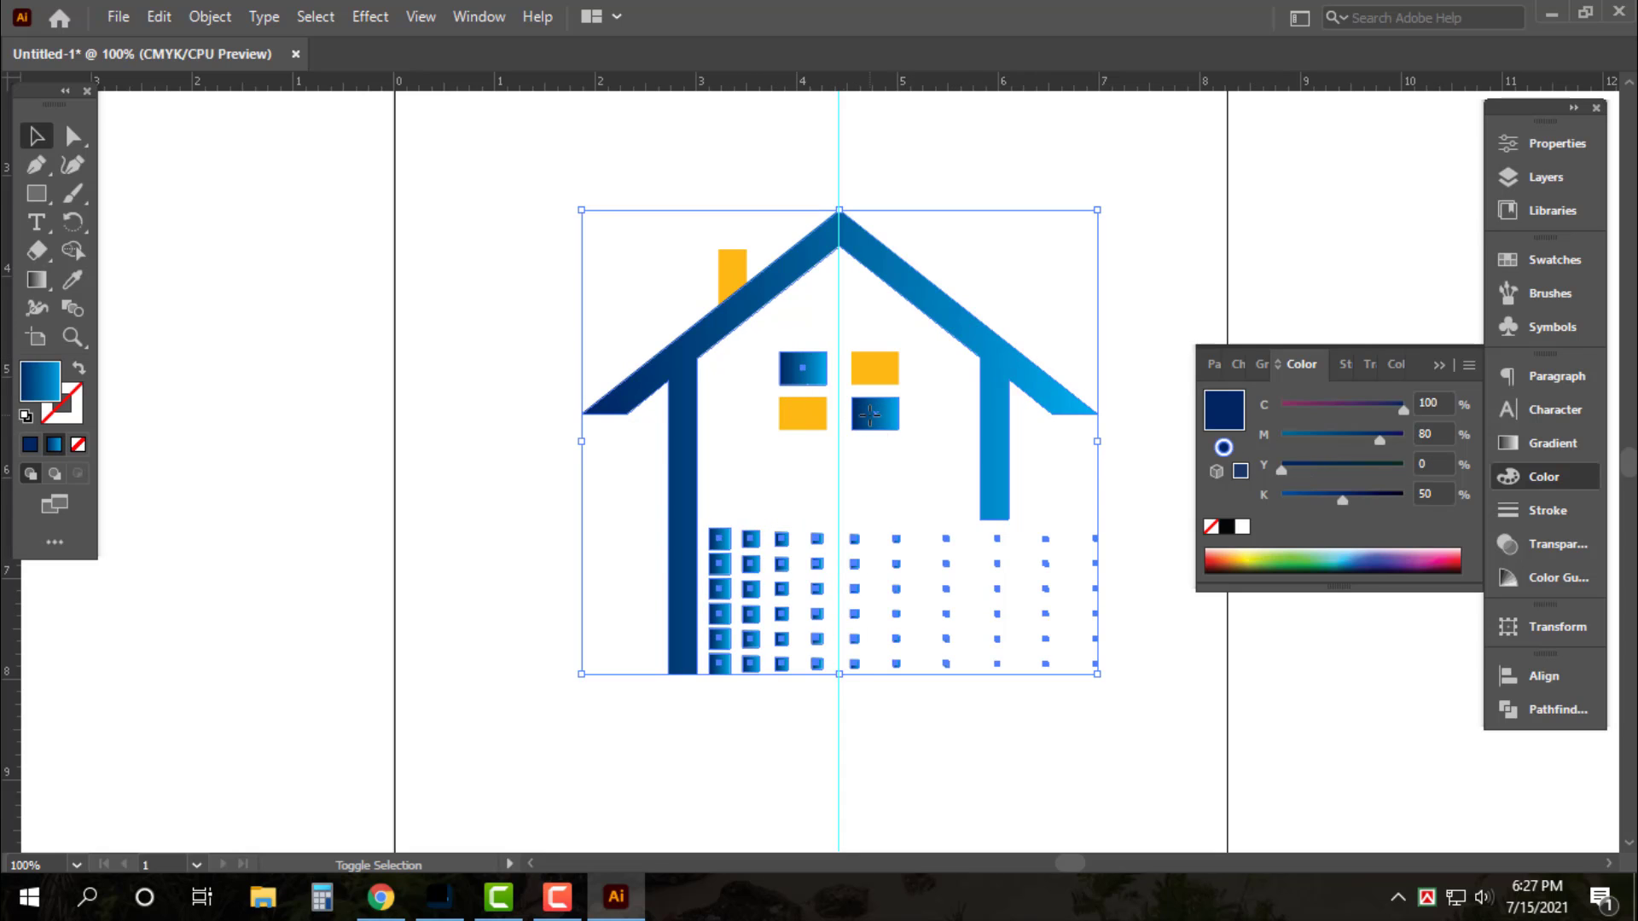
{"action": "left_click_drag", "start_coordinate": [1369, 499], "coordinate": [1438, 520]}
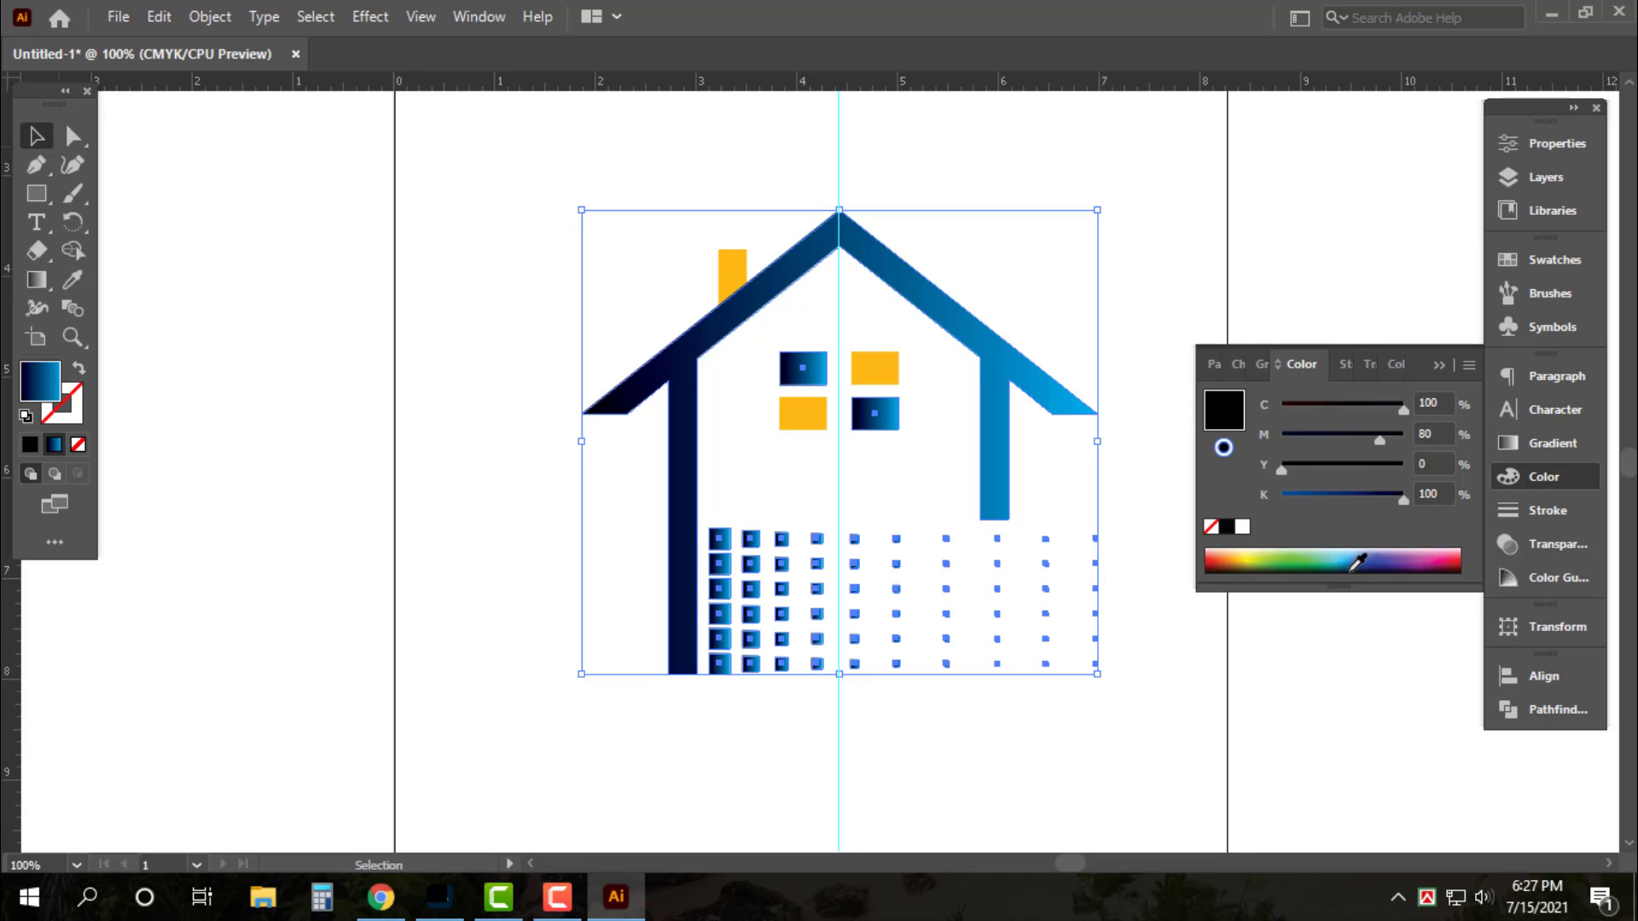
{"action": "double_click", "coordinate": [1431, 488]}
{"action": "type", "text": "80"}
{"action": "key", "text": "Return"}
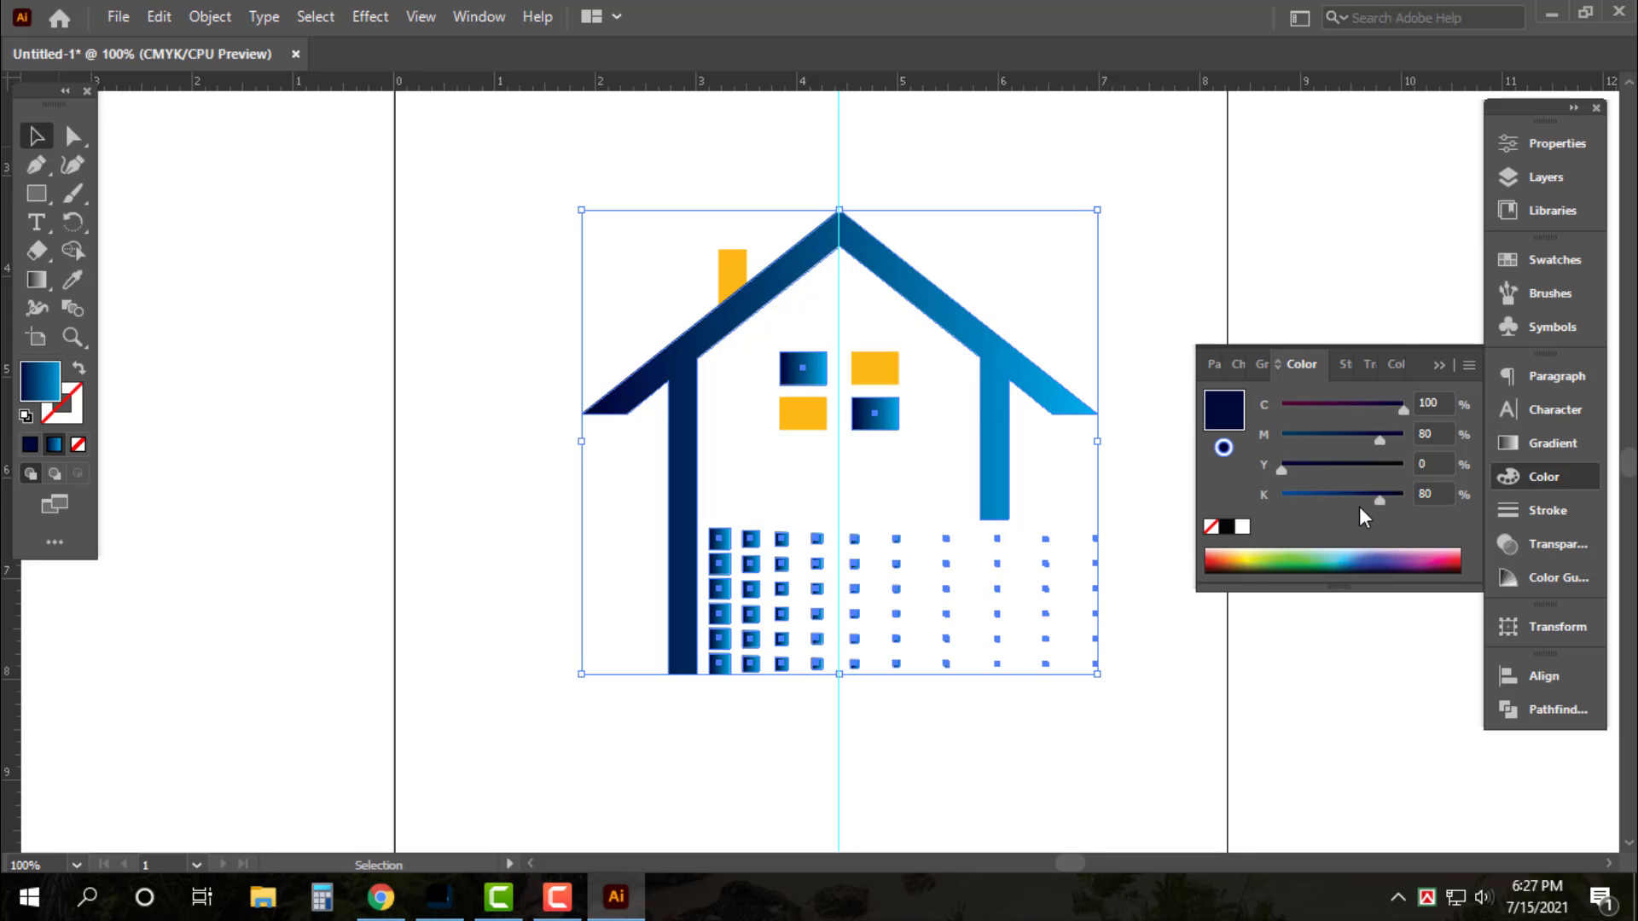
{"action": "left_click_drag", "start_coordinate": [1394, 435], "coordinate": [1412, 436]}
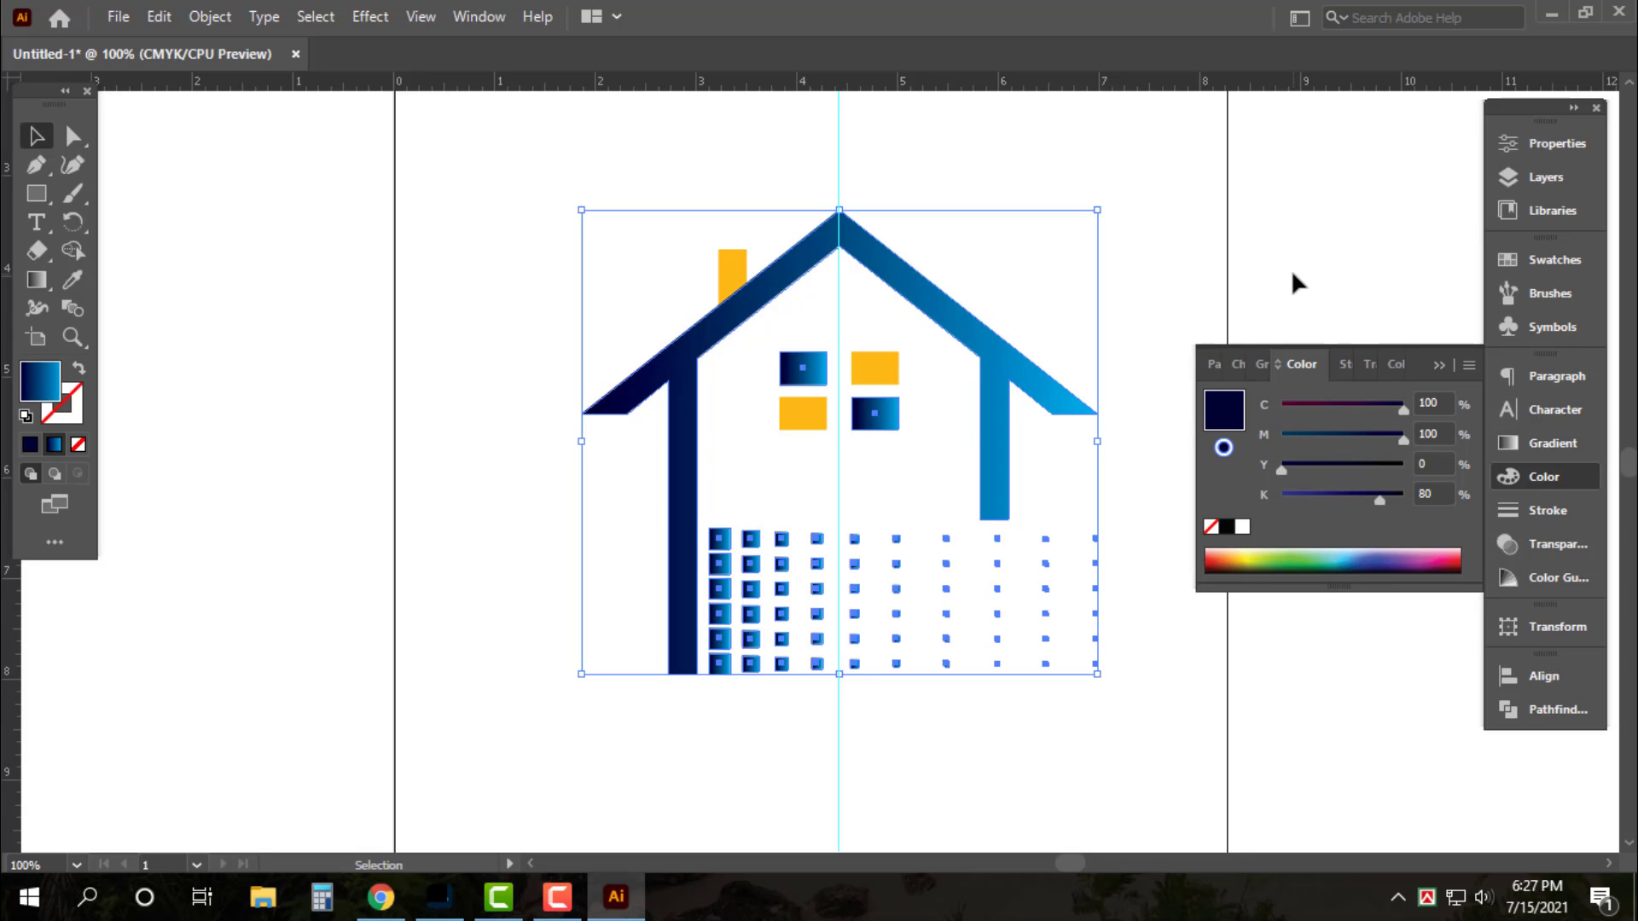
Set the gradient's right end magenta to 50 for a lighter blue
{"action": "left_click", "coordinate": [1549, 444]}
{"action": "left_click", "coordinate": [1436, 563]}
{"action": "left_click", "coordinate": [1532, 477]}
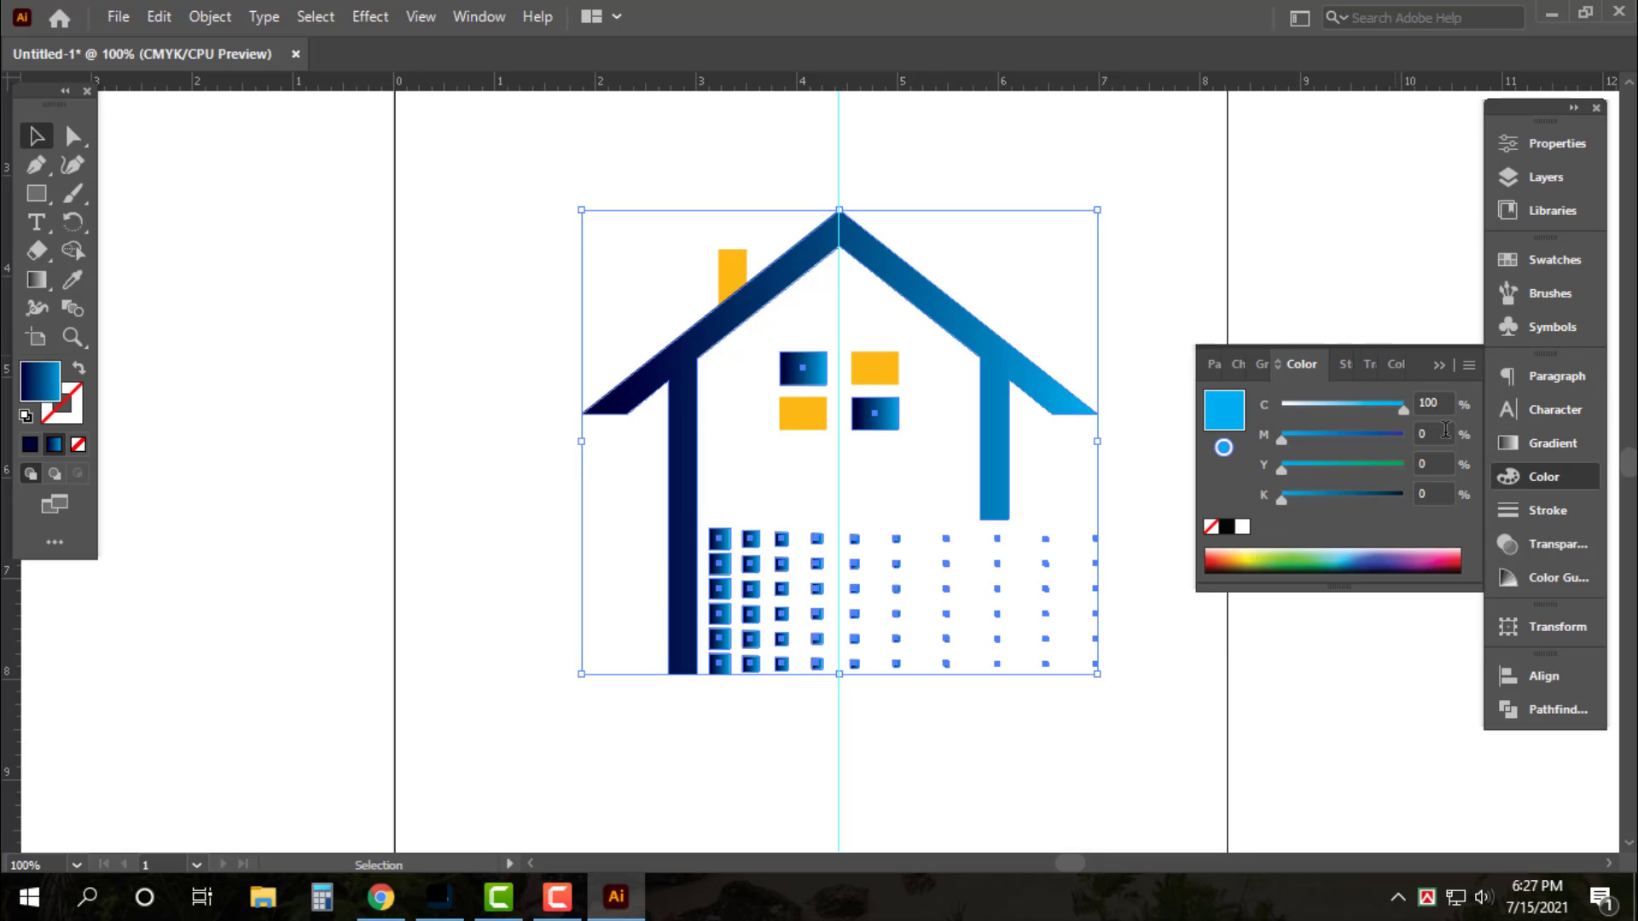
{"action": "left_click", "coordinate": [1451, 439]}
{"action": "type", "text": "50"}
{"action": "key", "text": "Return"}
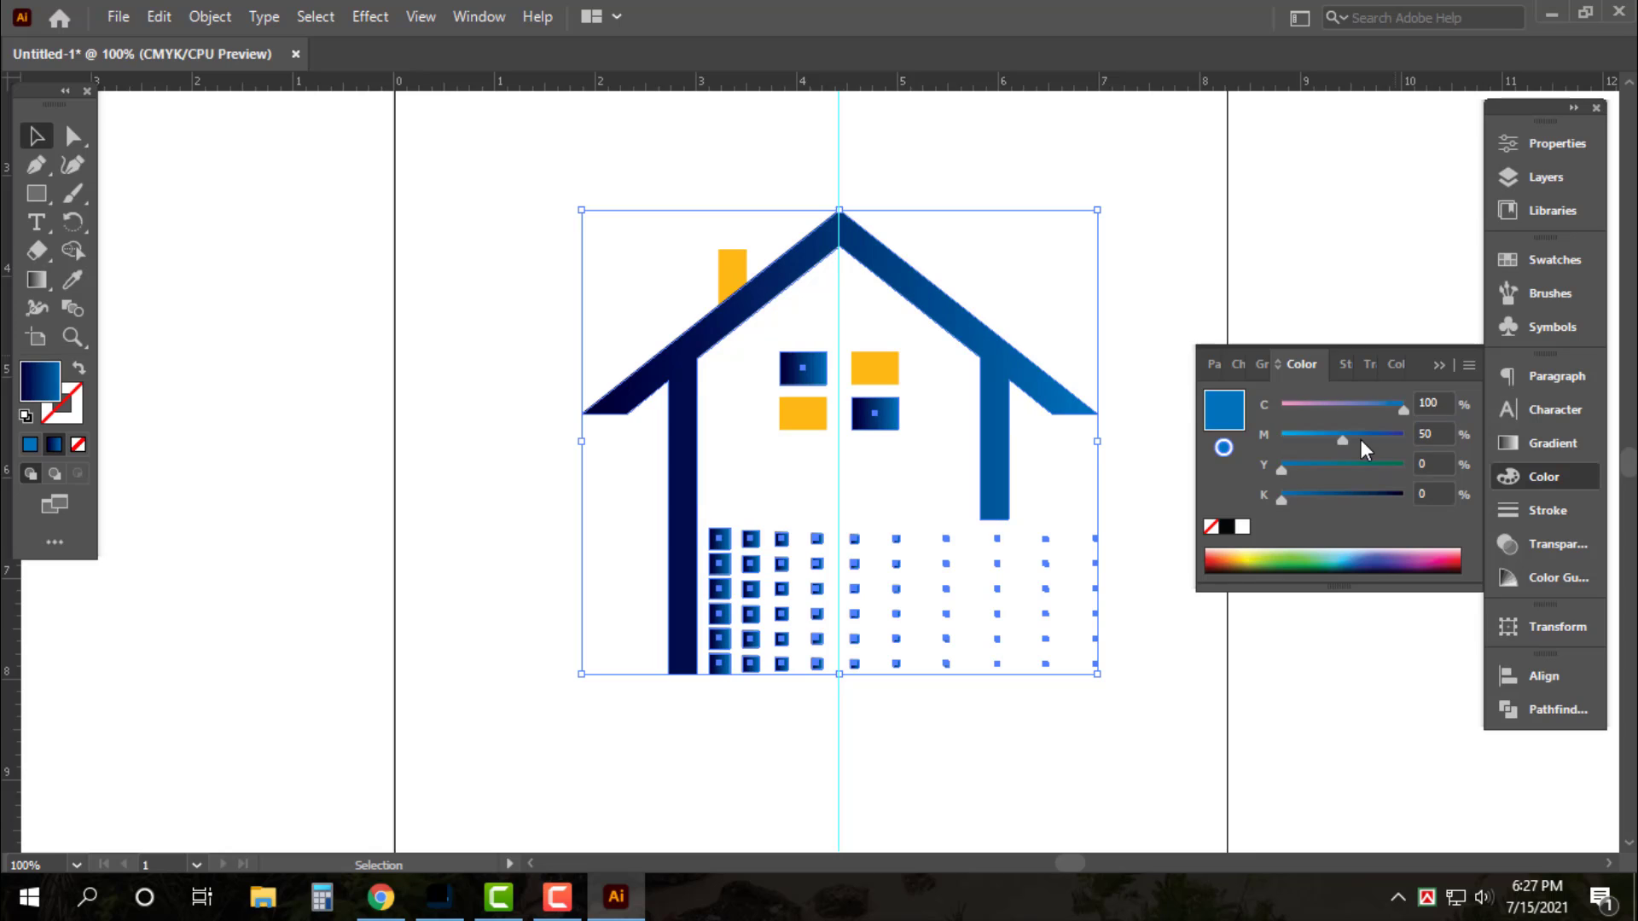
{"action": "left_click", "coordinate": [1295, 286]}
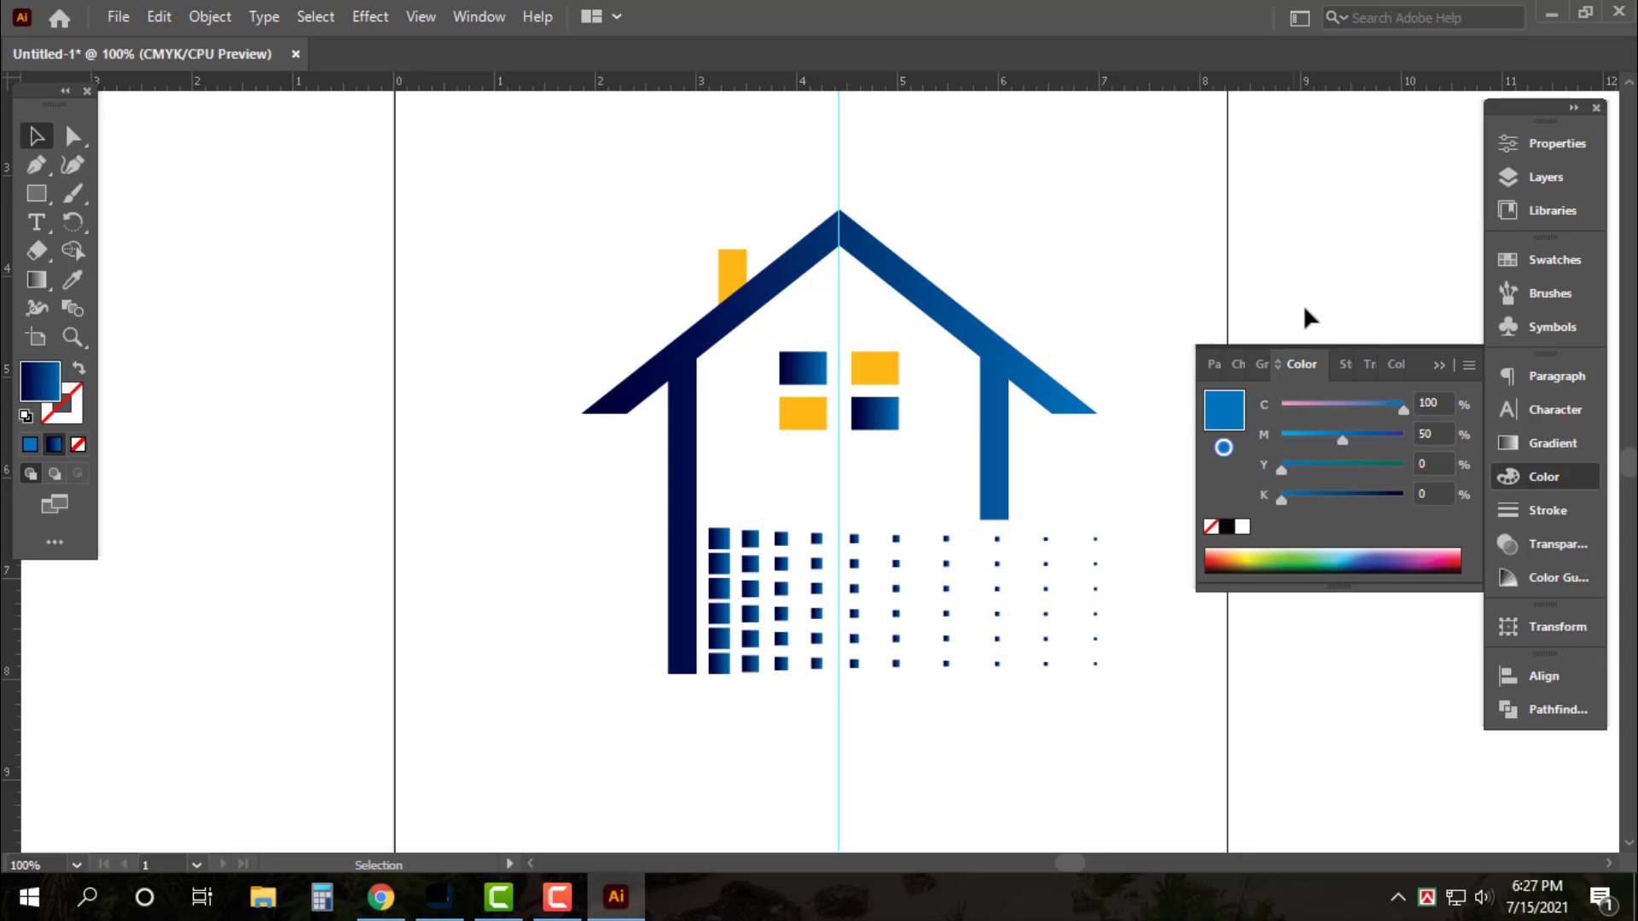
{"action": "left_click", "coordinate": [1539, 480]}
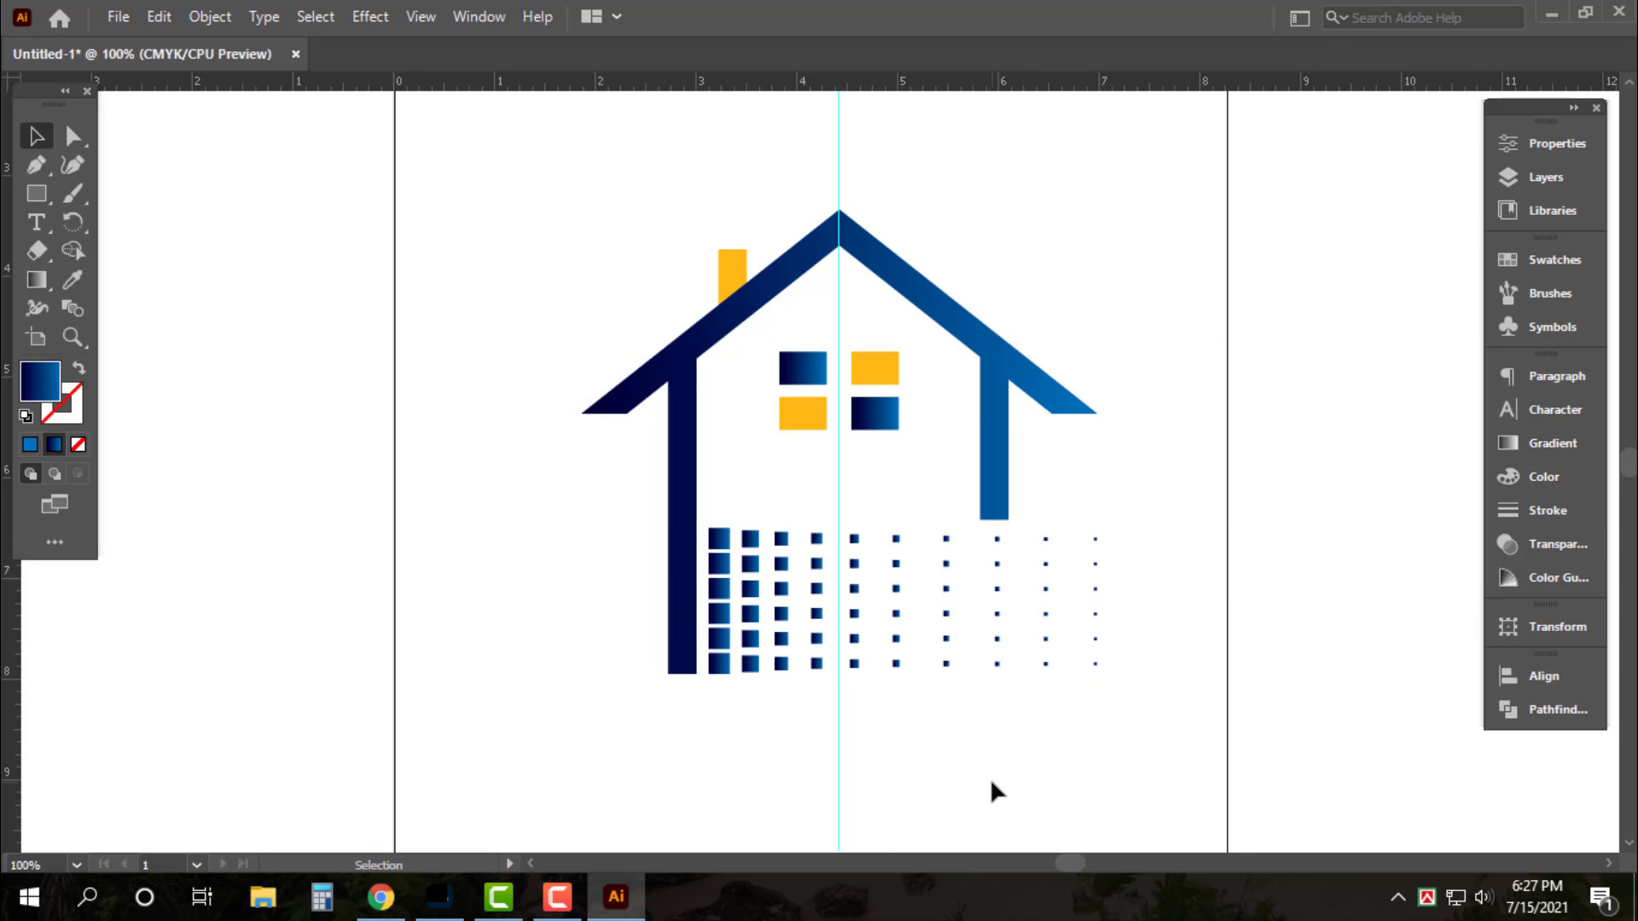
Raise the dot grid and pillar bottom anchors with two Shift+Up nudges
{"action": "left_click_drag", "start_coordinate": [990, 779], "coordinate": [906, 633]}
{"action": "left_click", "coordinate": [1111, 751]}
{"action": "left_click", "coordinate": [73, 135]}
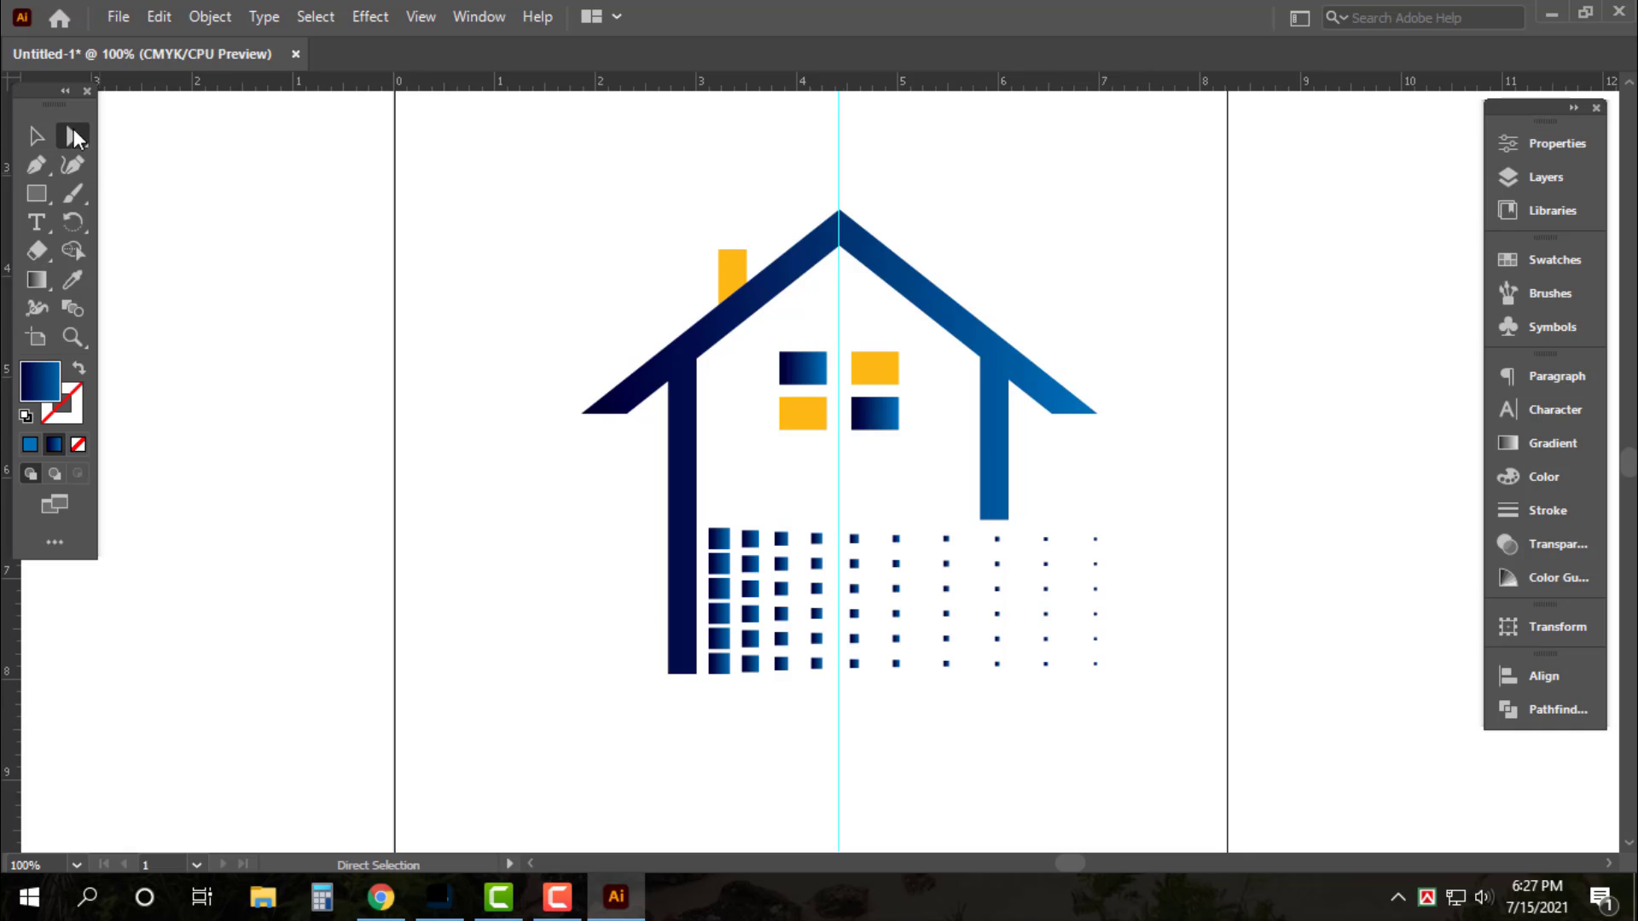
{"action": "left_click_drag", "start_coordinate": [616, 488], "coordinate": [1217, 762]}
{"action": "key", "text": "shift+Up"}
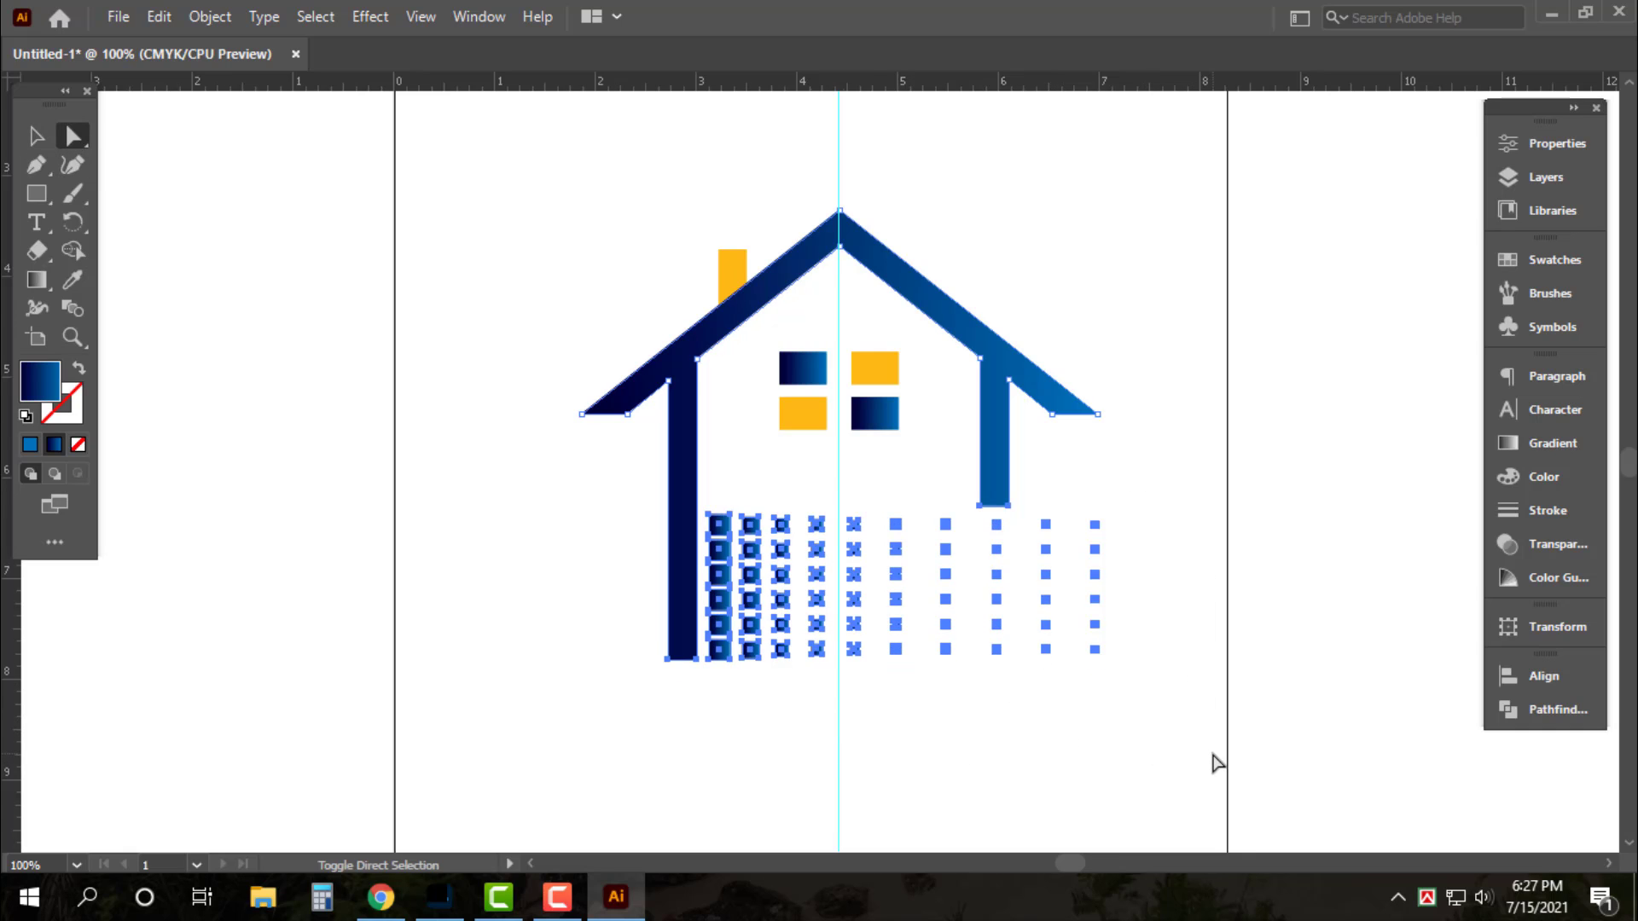
{"action": "key", "text": "shift+Up"}
{"action": "key", "text": "shift+Up"}
{"action": "key", "text": "v"}
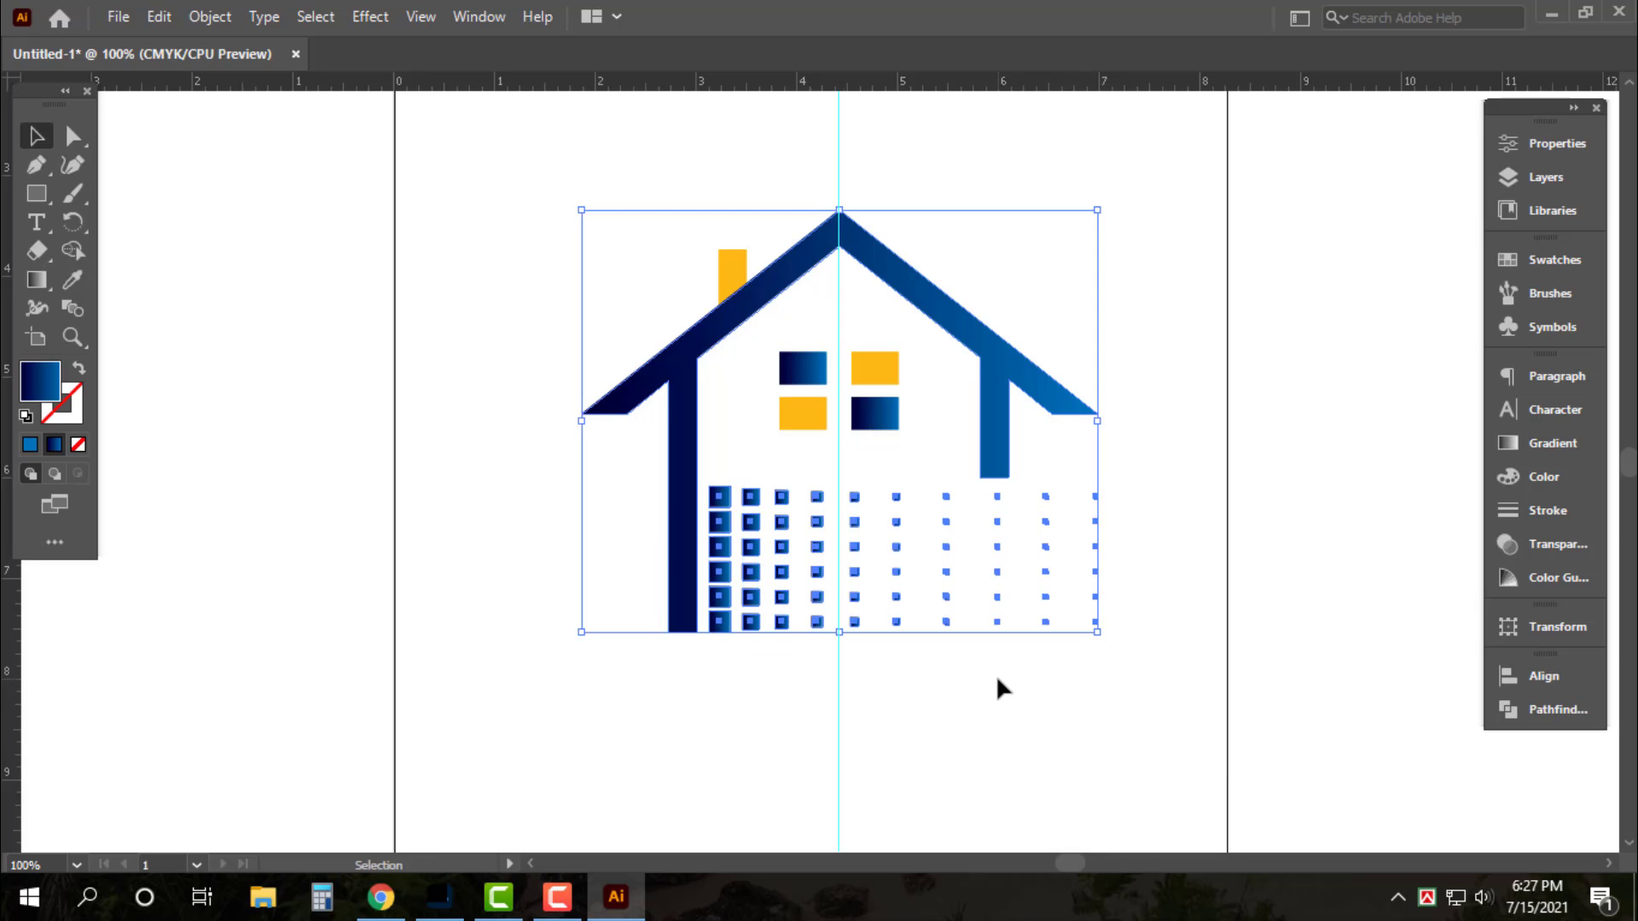
{"action": "left_click", "coordinate": [998, 687]}
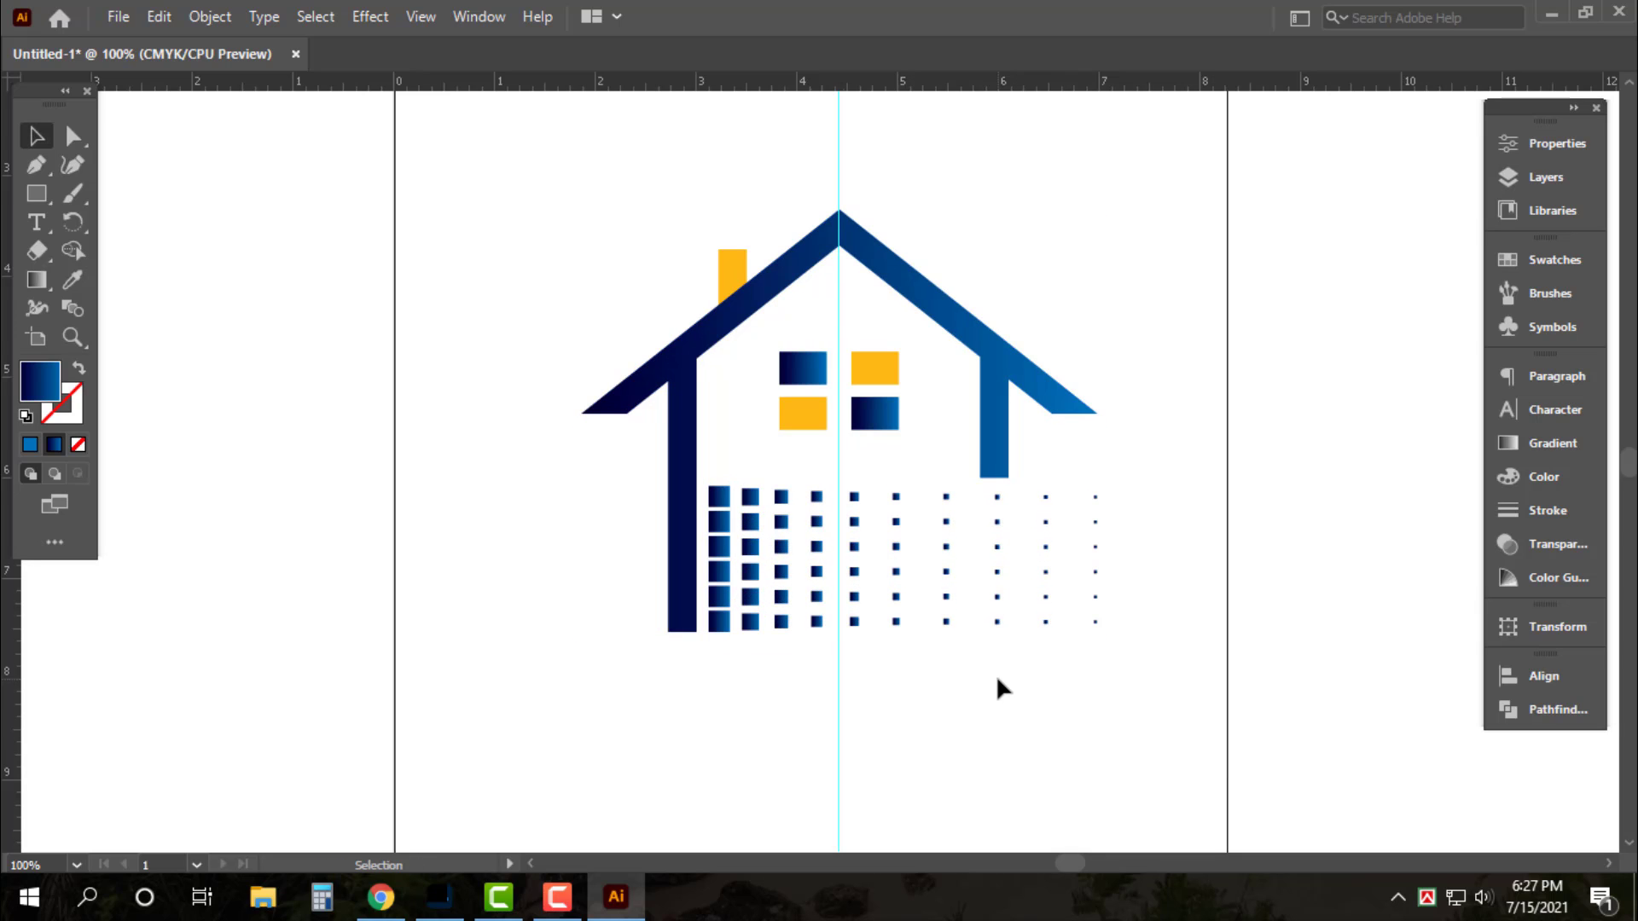
{"action": "scroll", "coordinate": [999, 682], "scroll_direction": "down", "scroll_amount": 1}
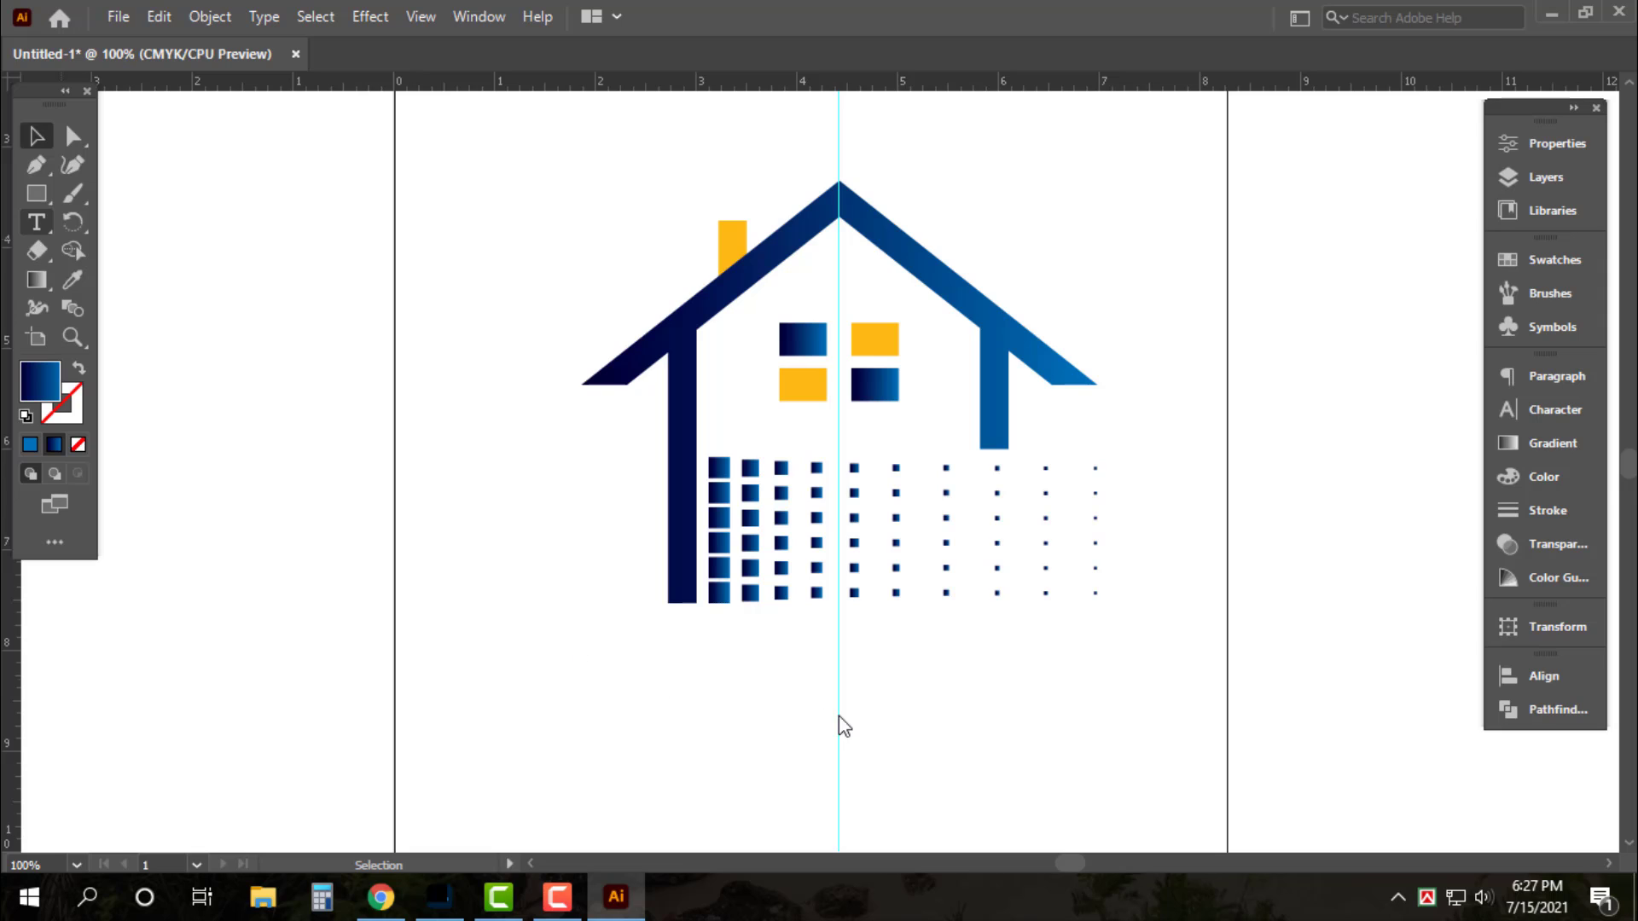
Place centred text below the house, enlarge it, and set Futura Bold Condensed BT
{"action": "key", "text": "t"}
{"action": "left_click", "coordinate": [790, 729]}
{"action": "key", "text": "Escape"}
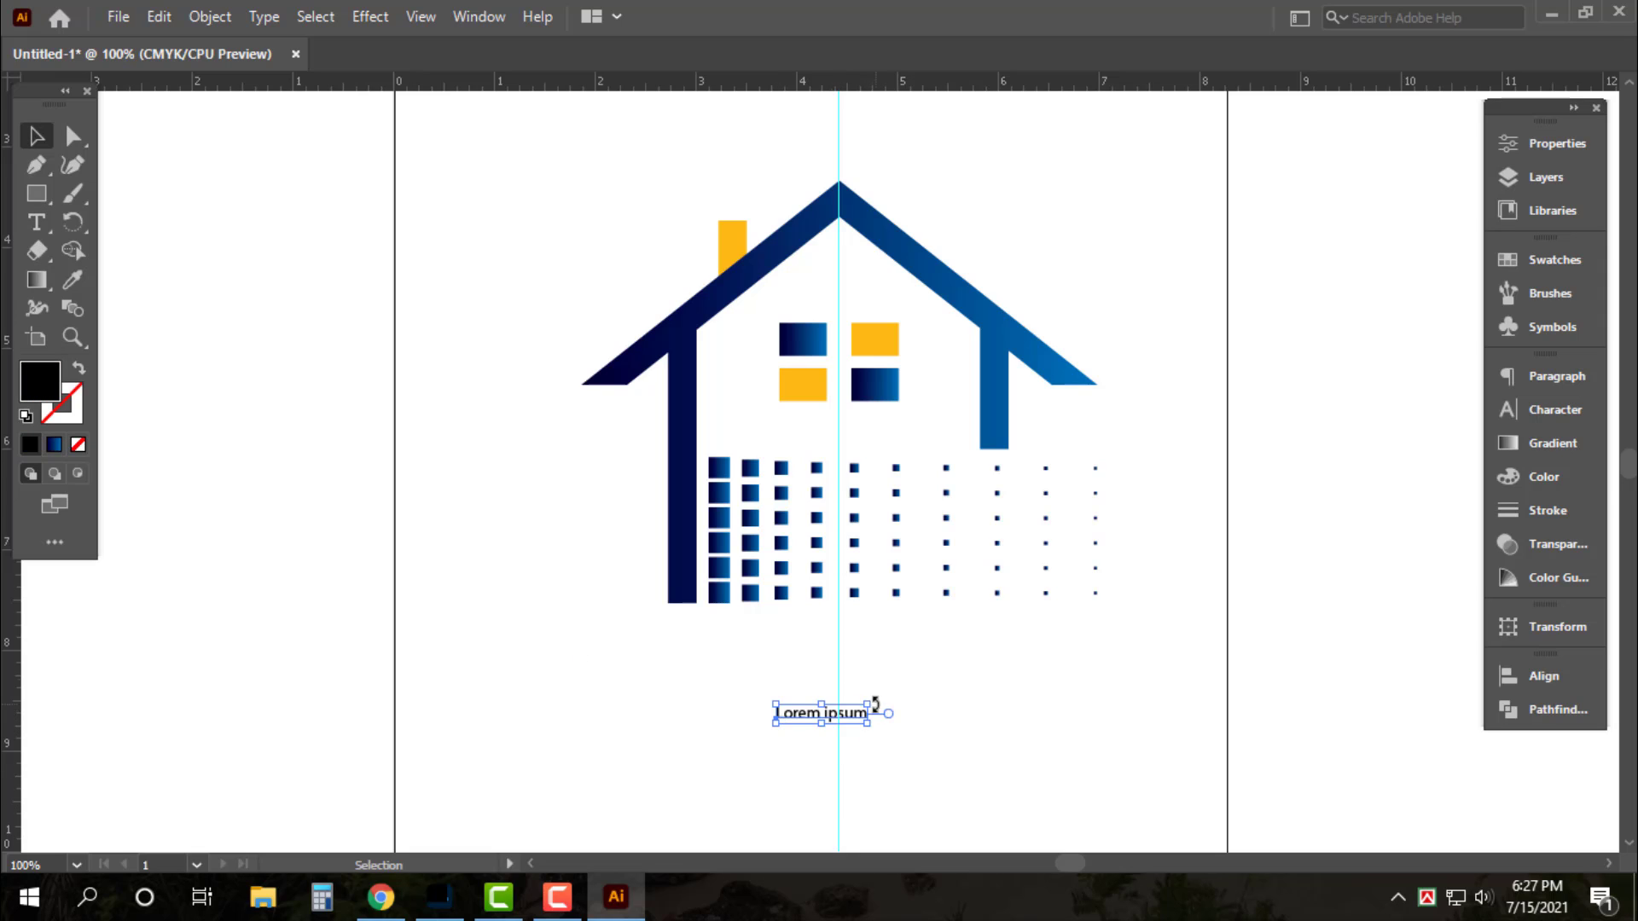
{"action": "left_click_drag", "start_coordinate": [873, 705], "coordinate": [982, 659]}
{"action": "key", "text": "ctrl+shift+c"}
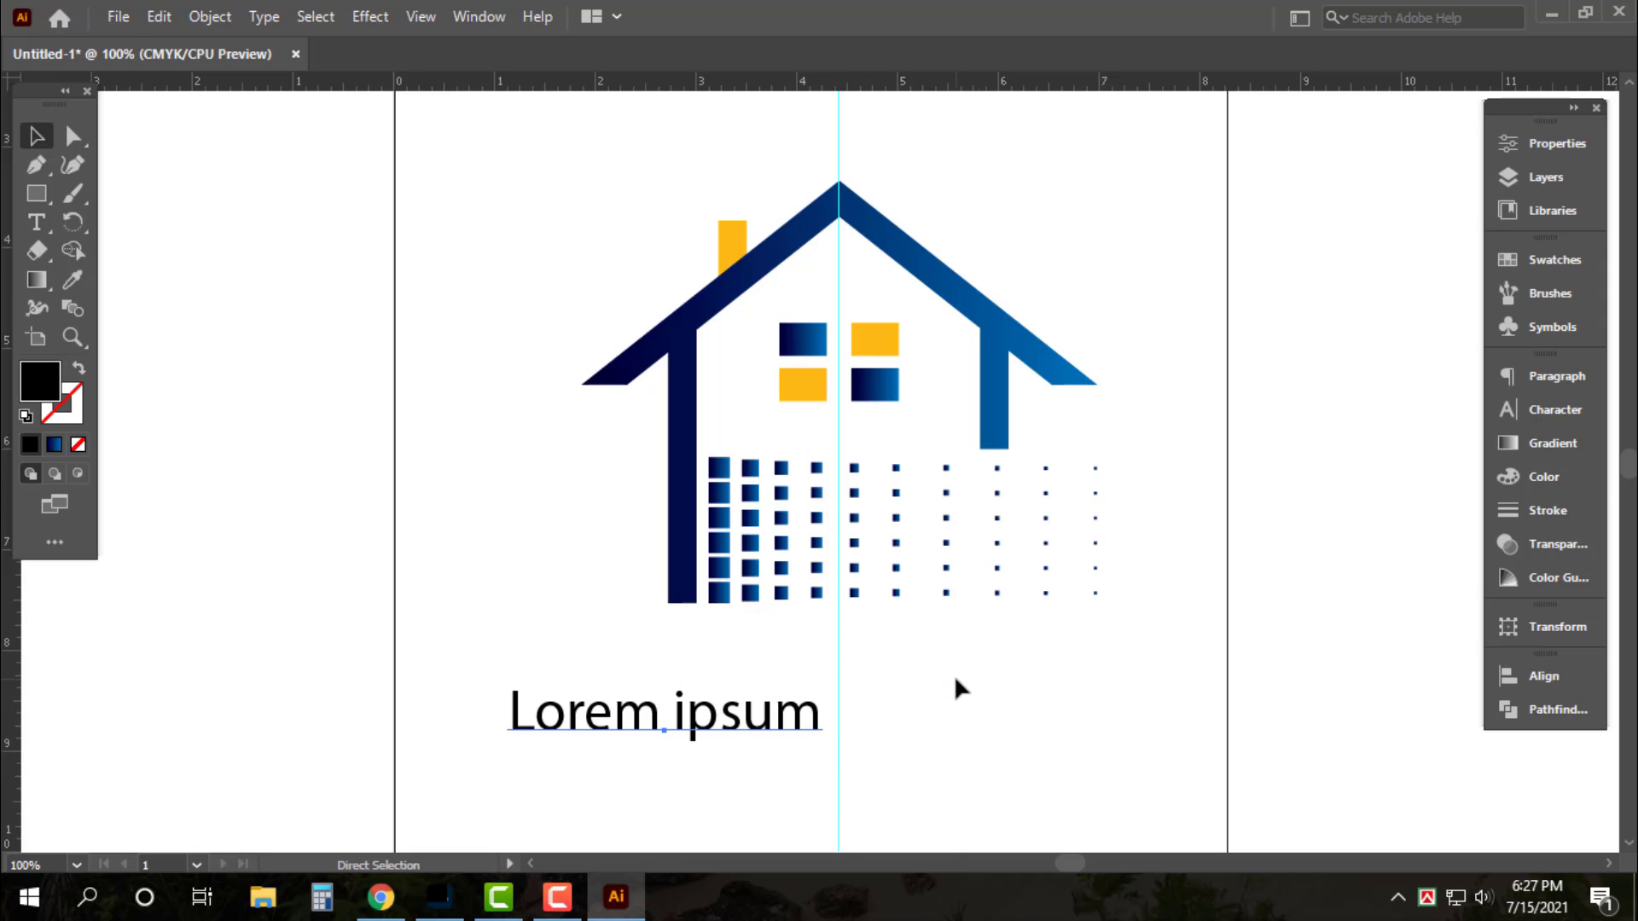
{"action": "left_click", "coordinate": [1554, 410]}
{"action": "left_click", "coordinate": [1327, 403]}
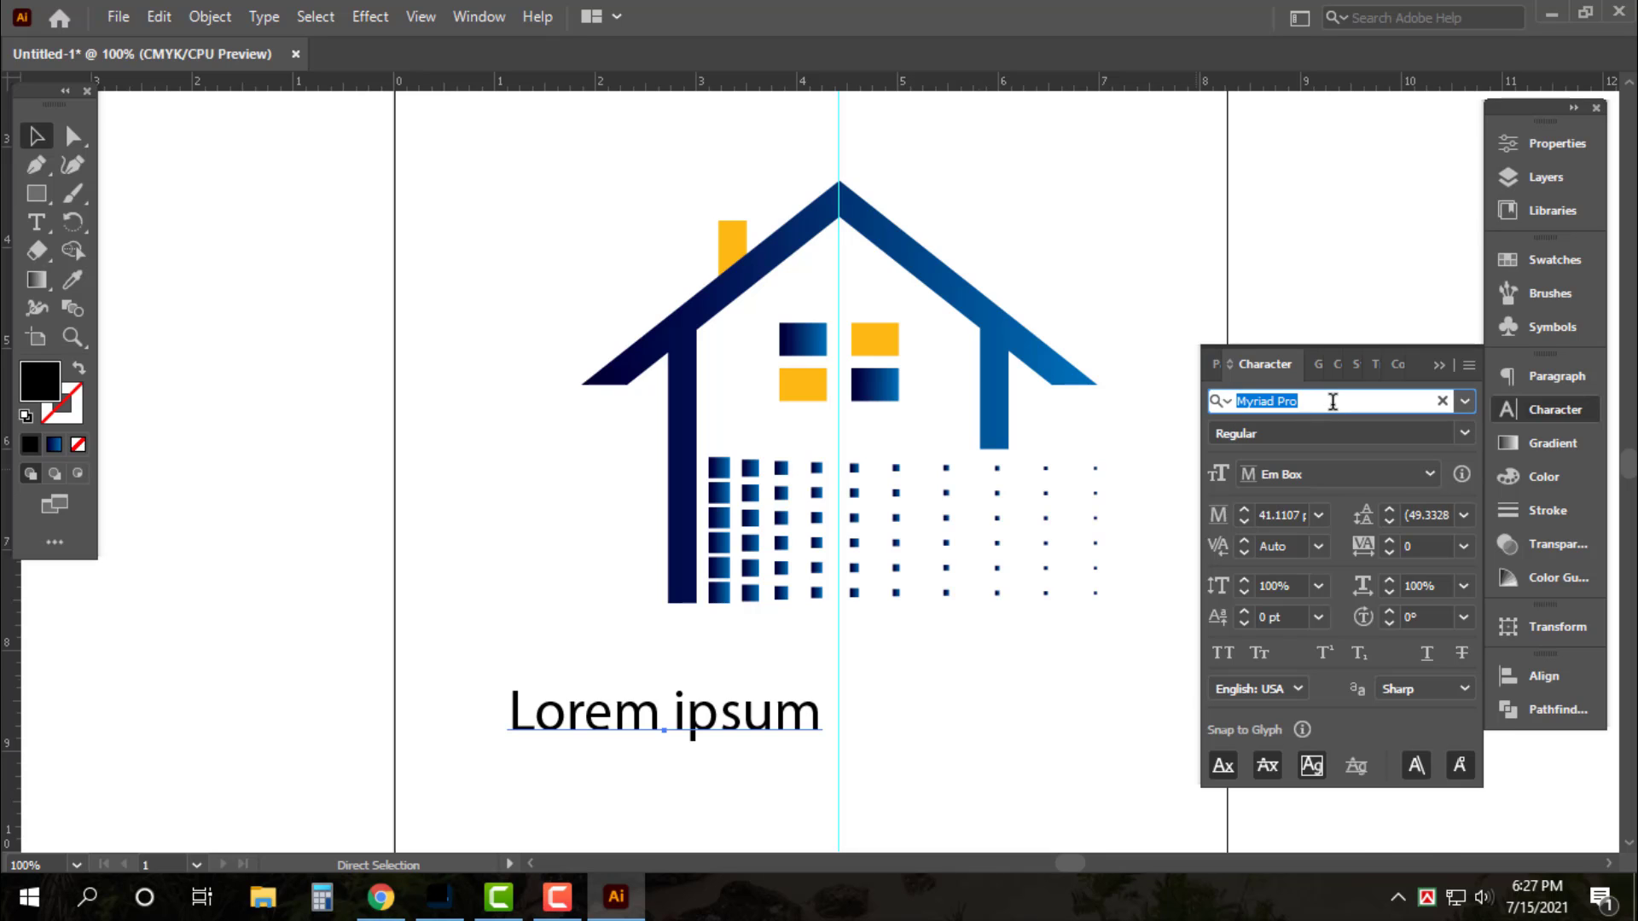
{"action": "type", "text": "futu"}
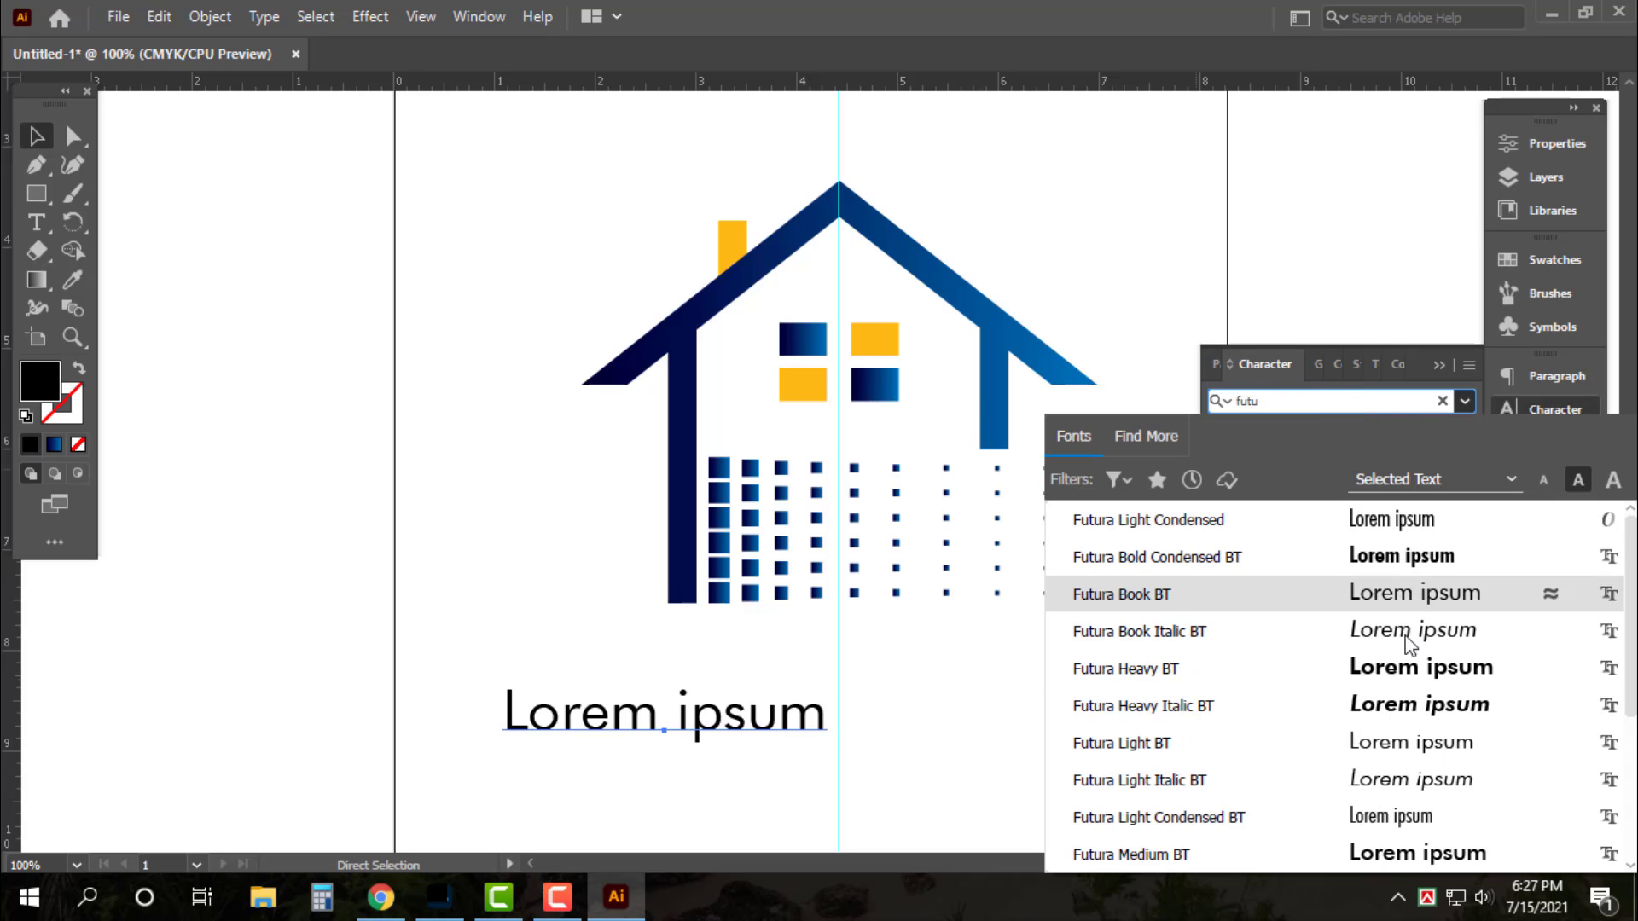
{"action": "left_click", "coordinate": [1406, 565]}
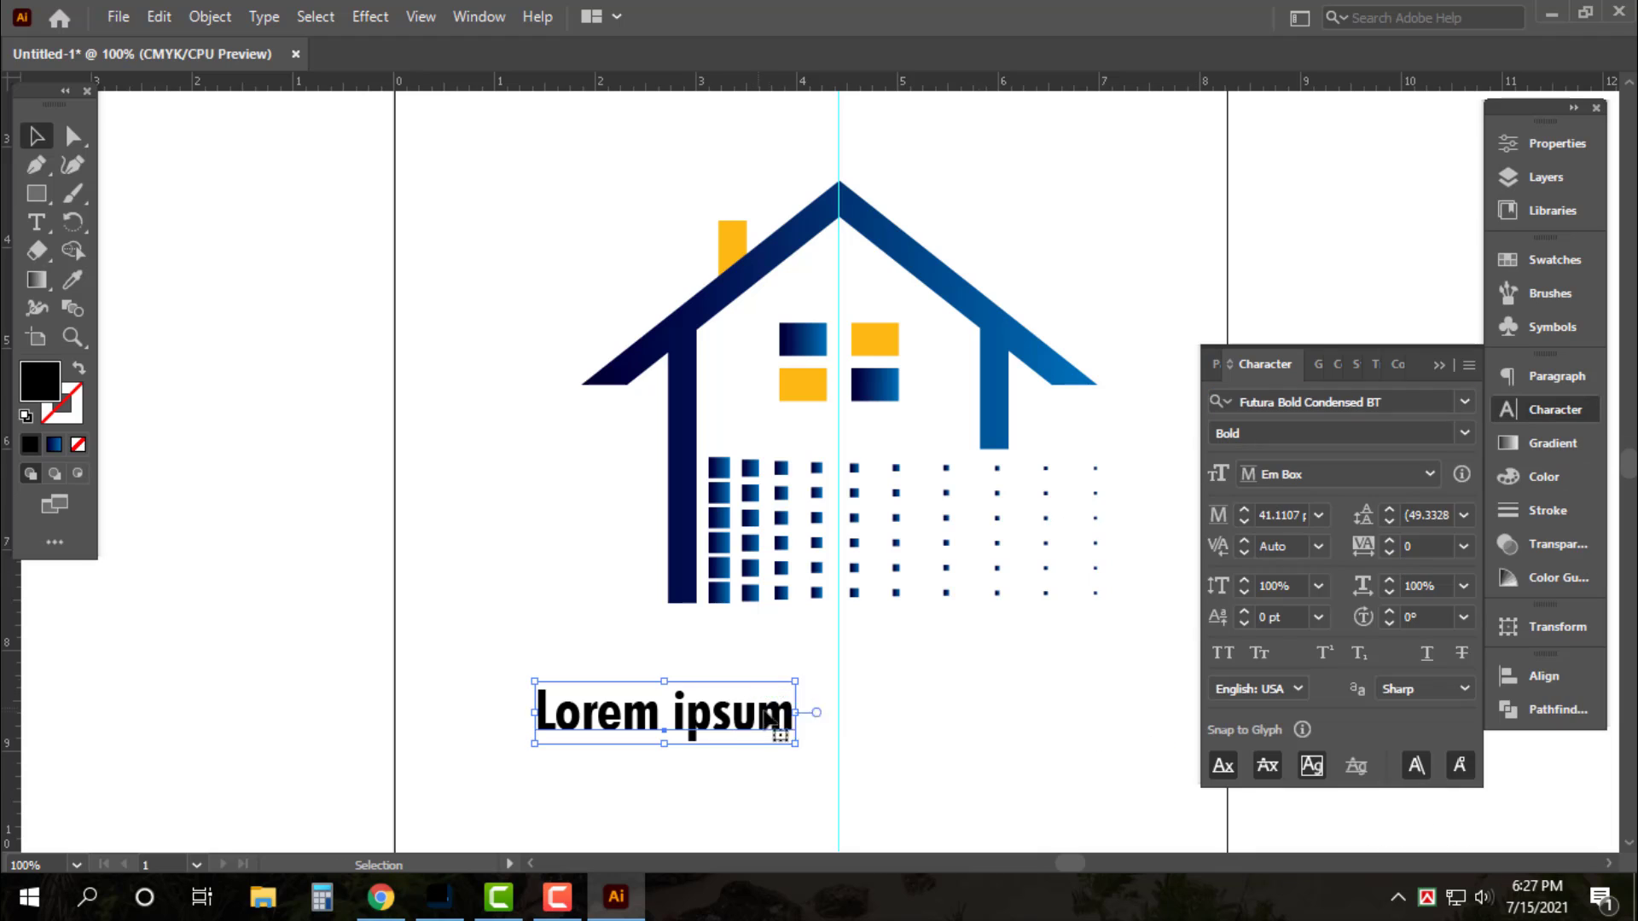
Centre the text under the house, change it to 'Real Estate', and widen it across the base
{"action": "left_click_drag", "start_coordinate": [759, 729], "coordinate": [952, 701]}
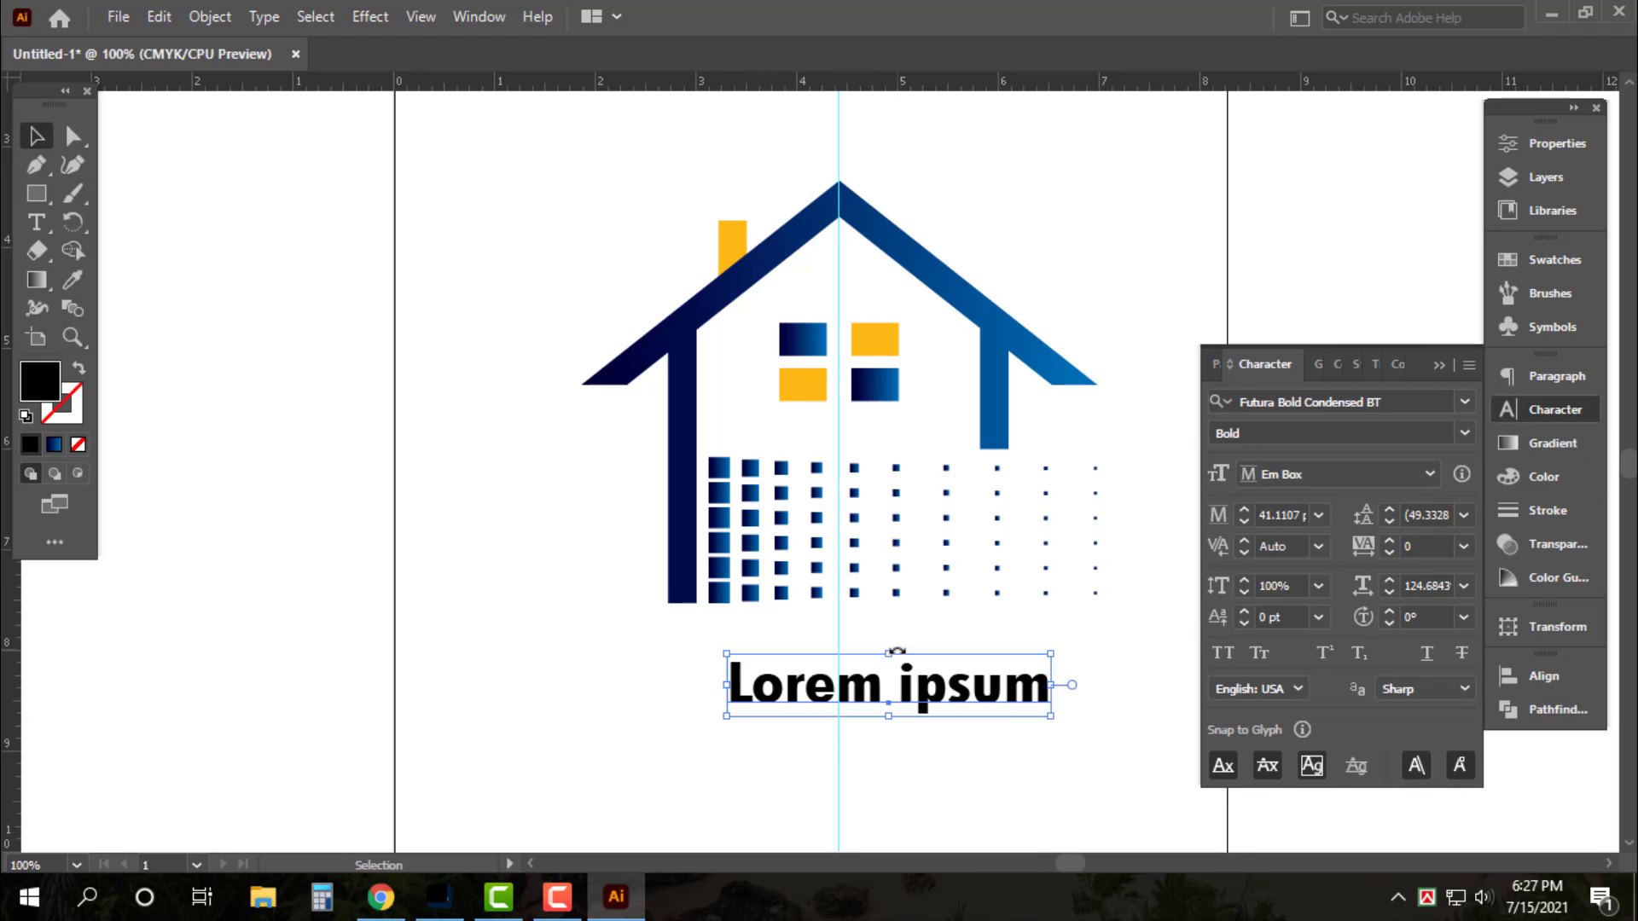
{"action": "key", "text": "ctrl+z"}
{"action": "mouse_move", "coordinate": [834, 721]}
{"action": "left_mouse_down"}
{"action": "mouse_move", "coordinate": [947, 717]}
{"action": "mouse_move", "coordinate": [909, 717]}
{"action": "left_mouse_up"}
{"action": "triple_click", "coordinate": [896, 704]}
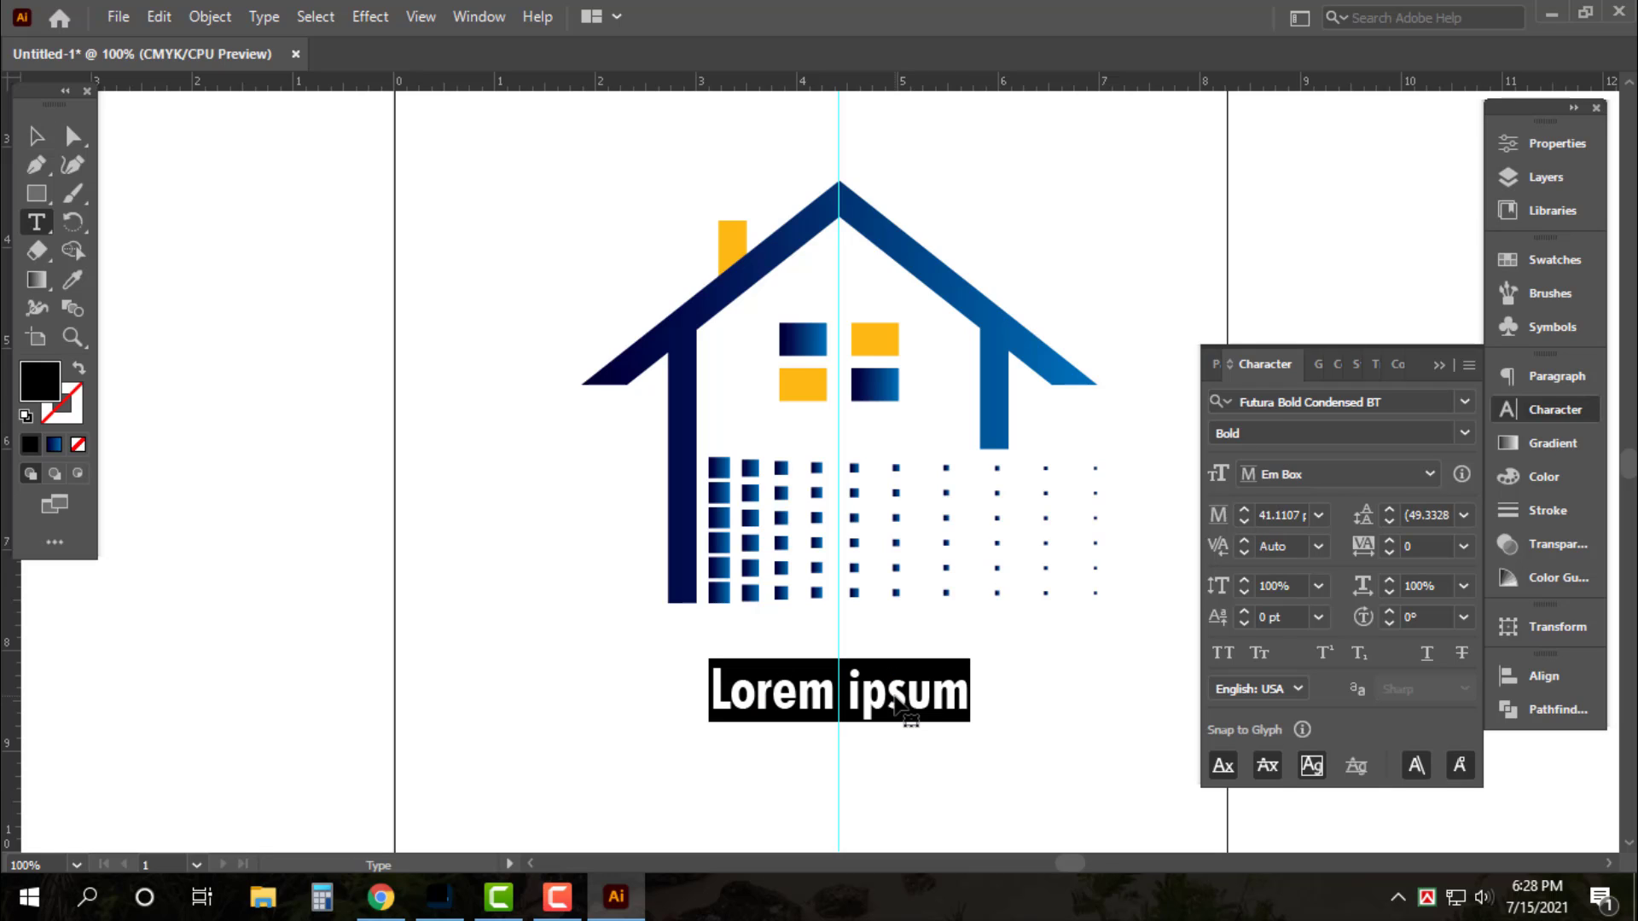
{"action": "type", "text": "Re"}
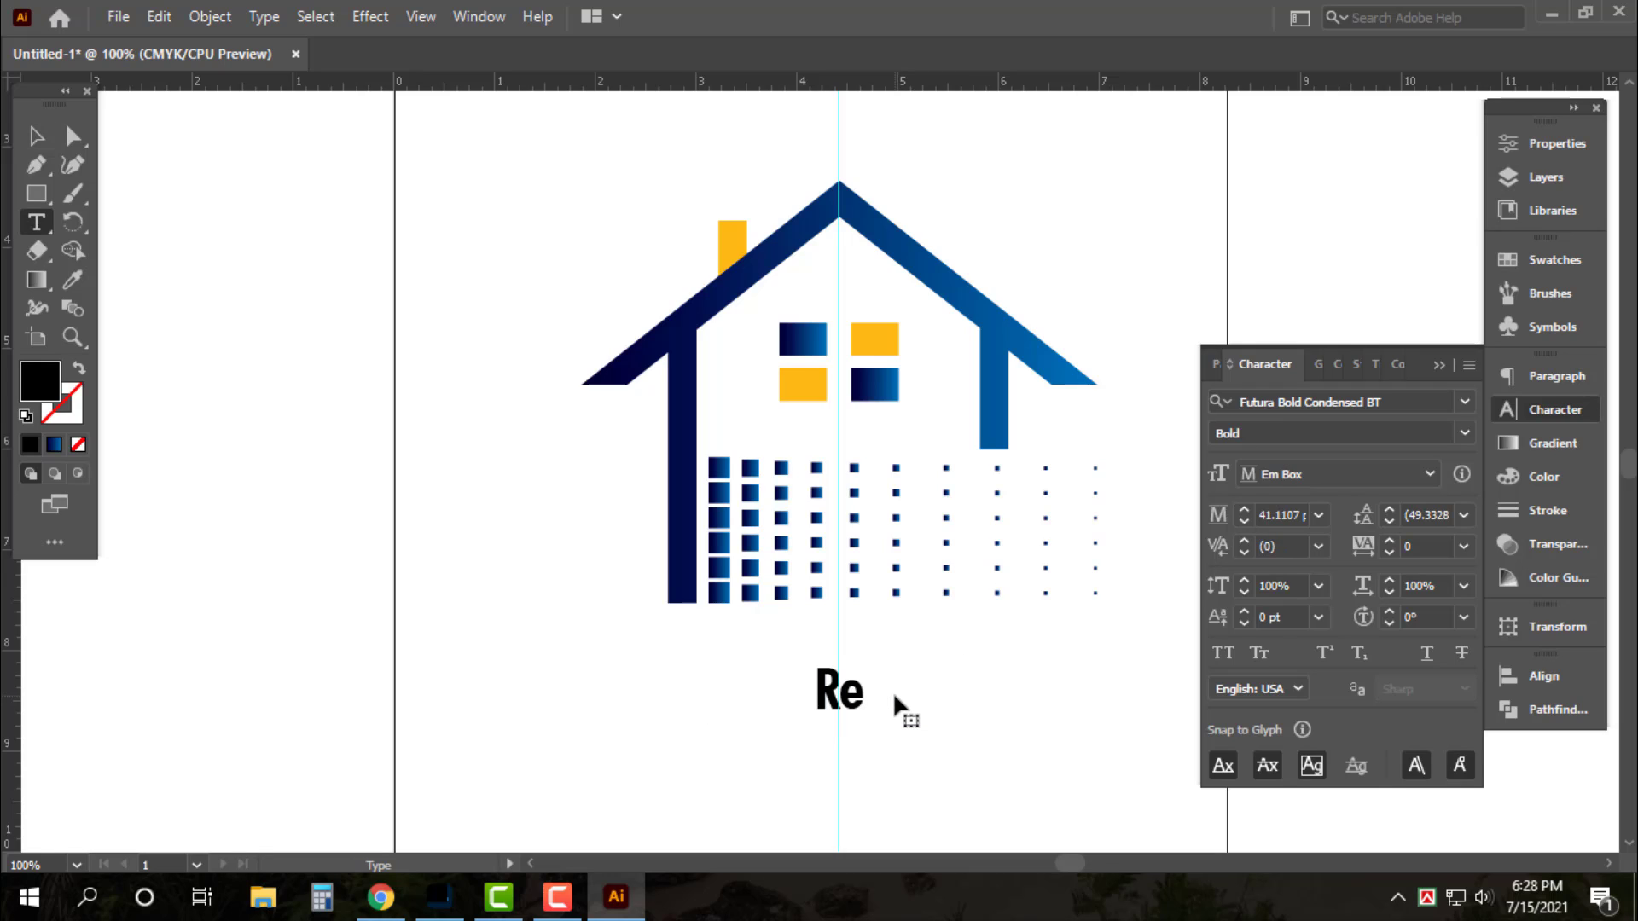
{"action": "type", "text": "al E"}
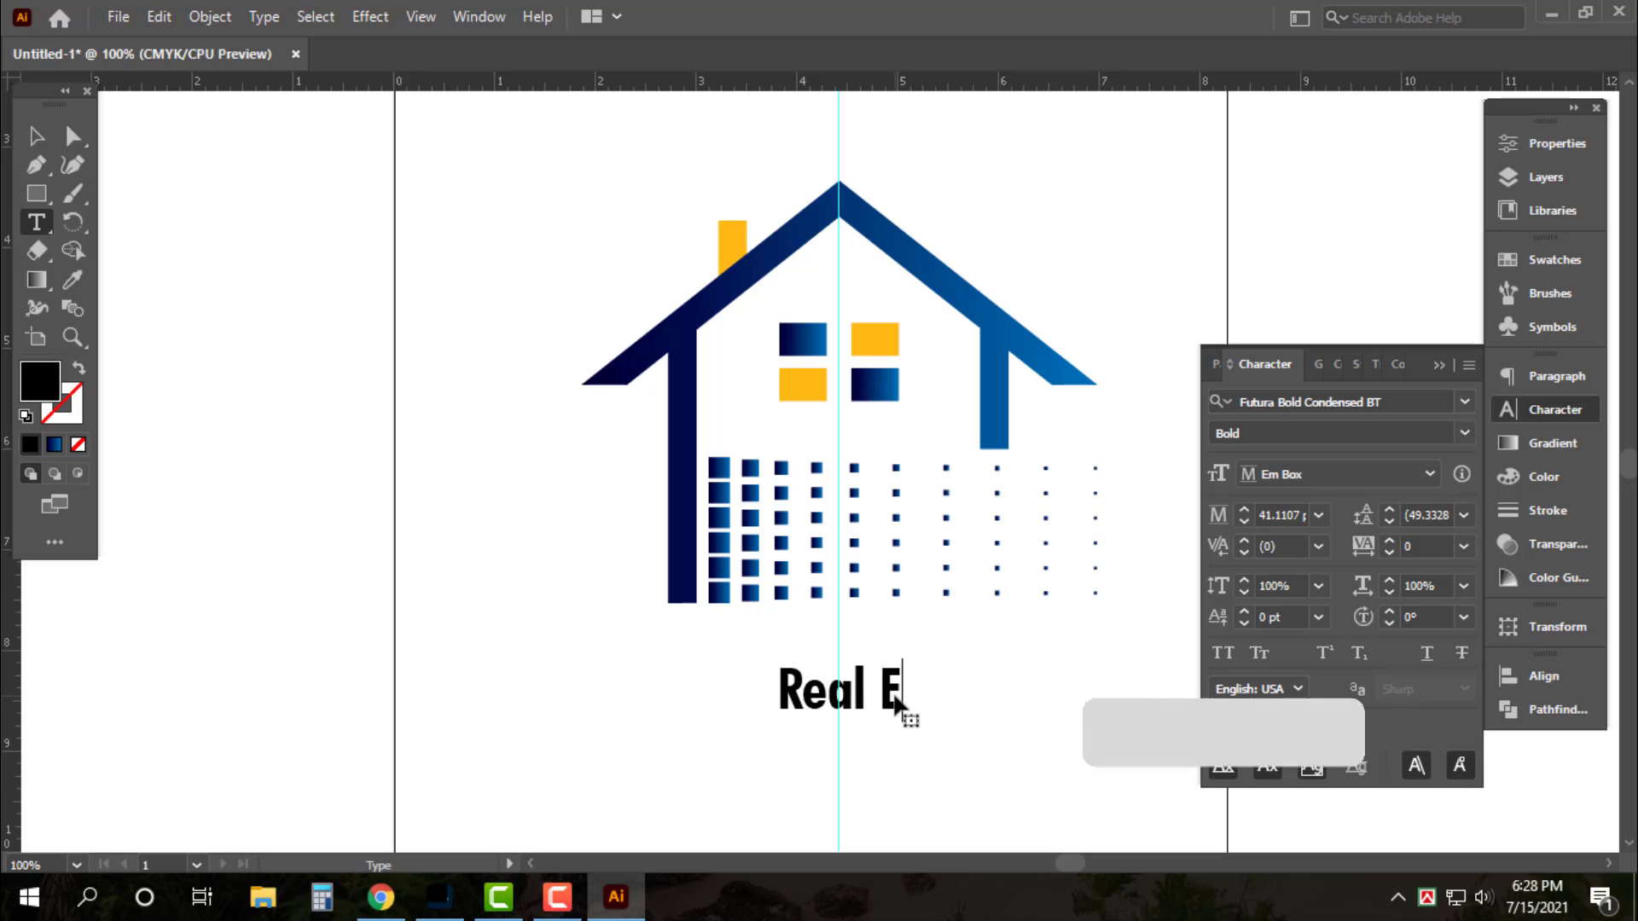
{"action": "type", "text": "st"}
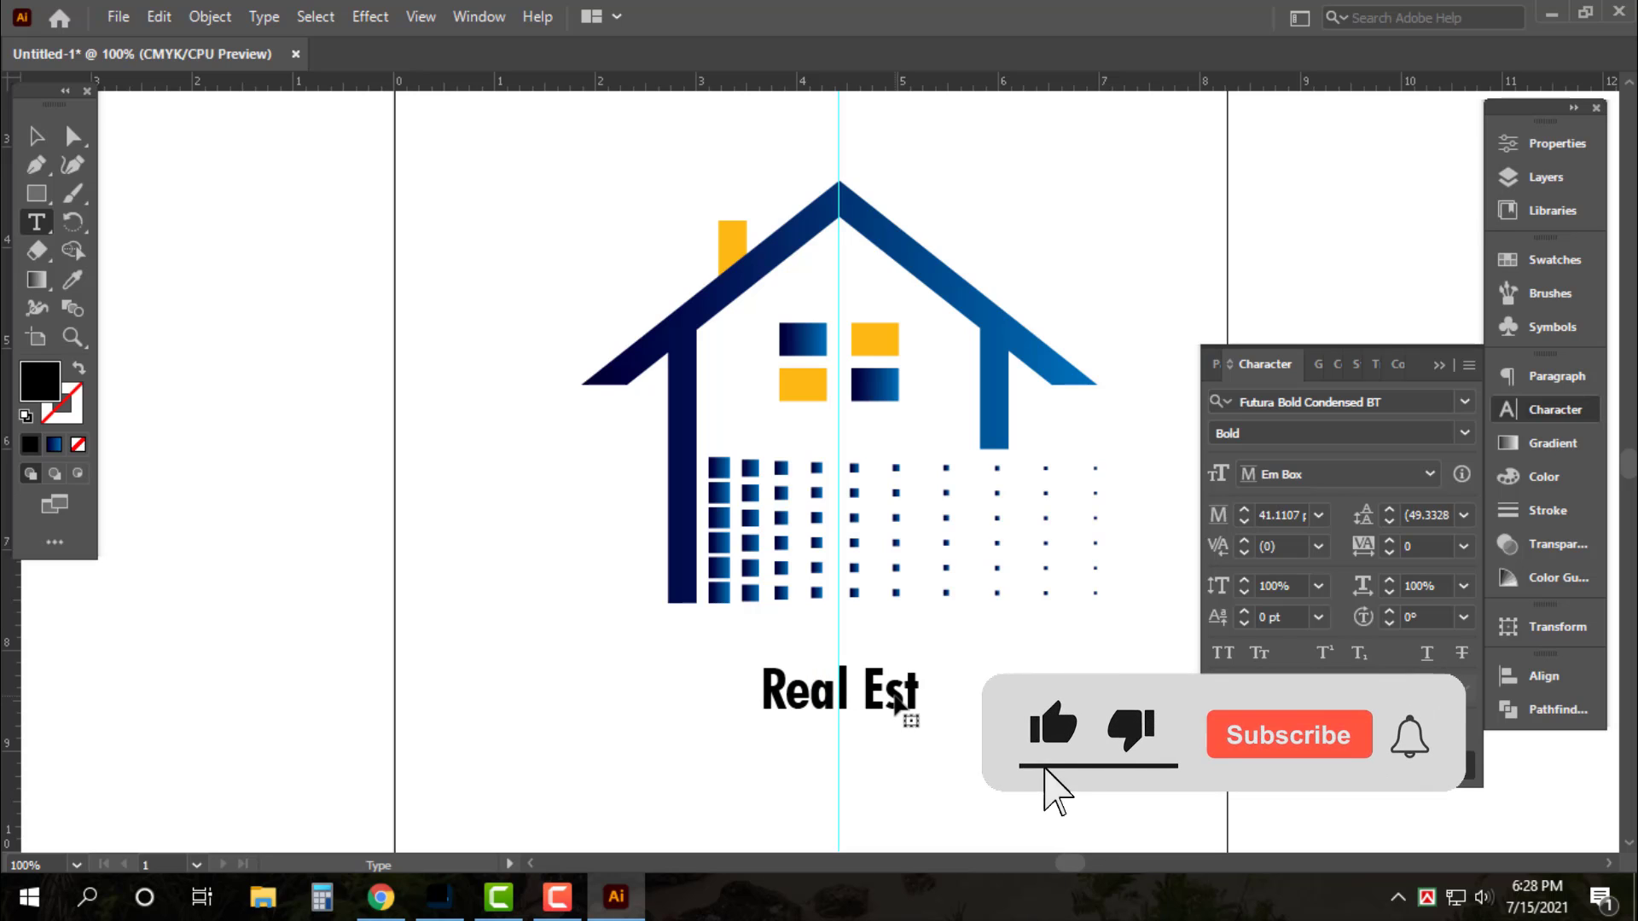
{"action": "type", "text": "ar"}
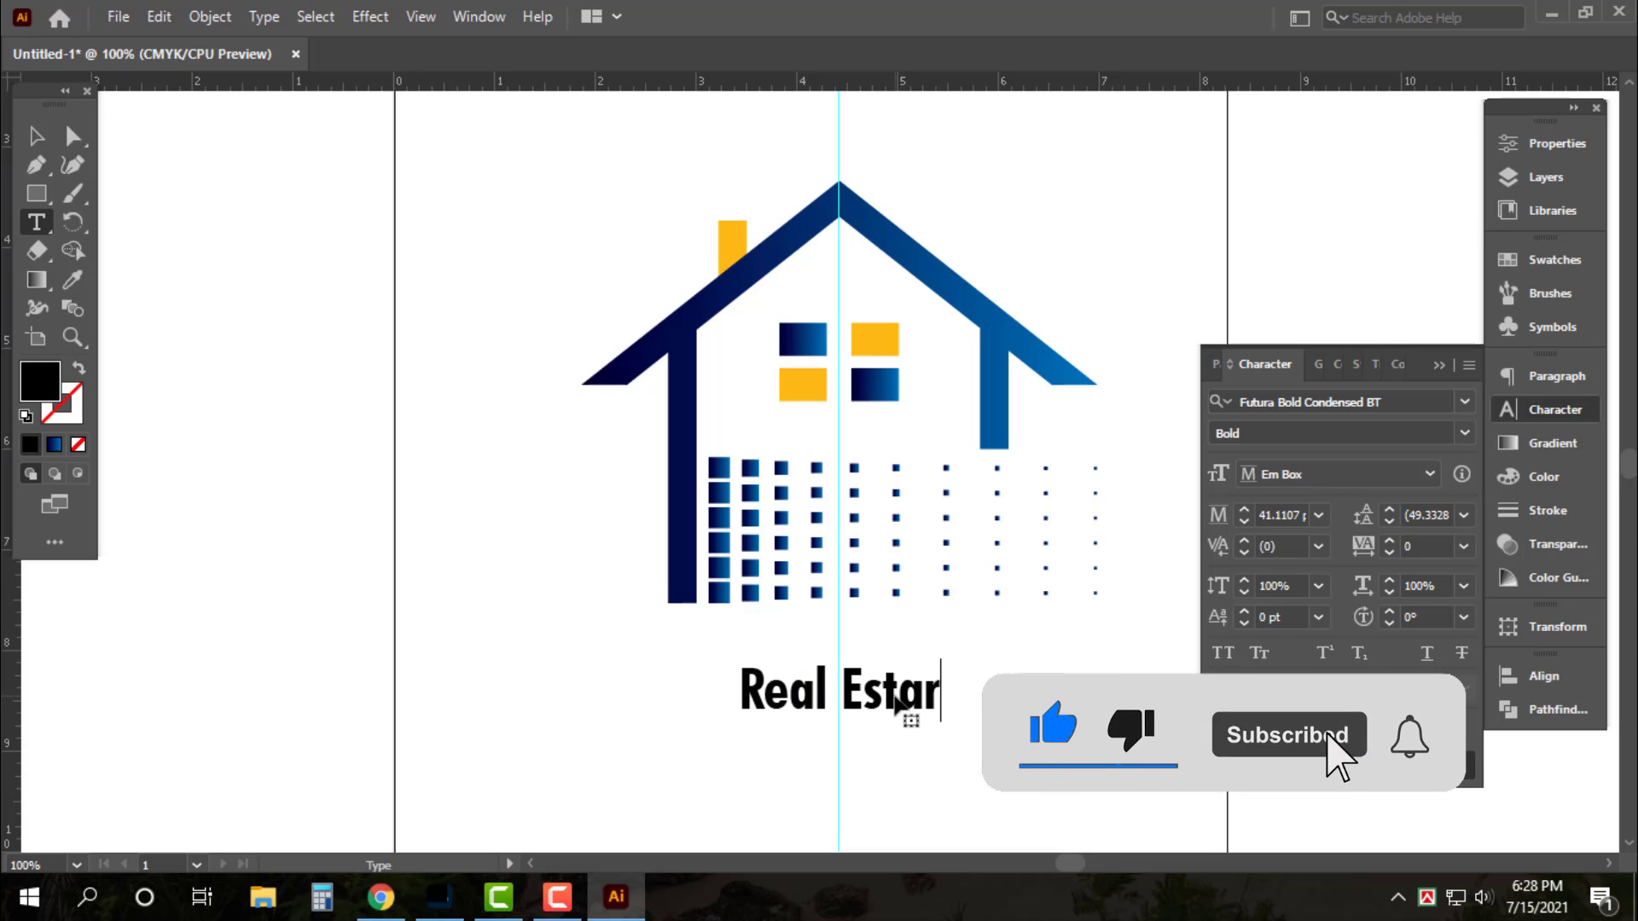
{"action": "key", "text": "BackSpace"}
{"action": "type", "text": "te"}
{"action": "key", "text": "Escape"}
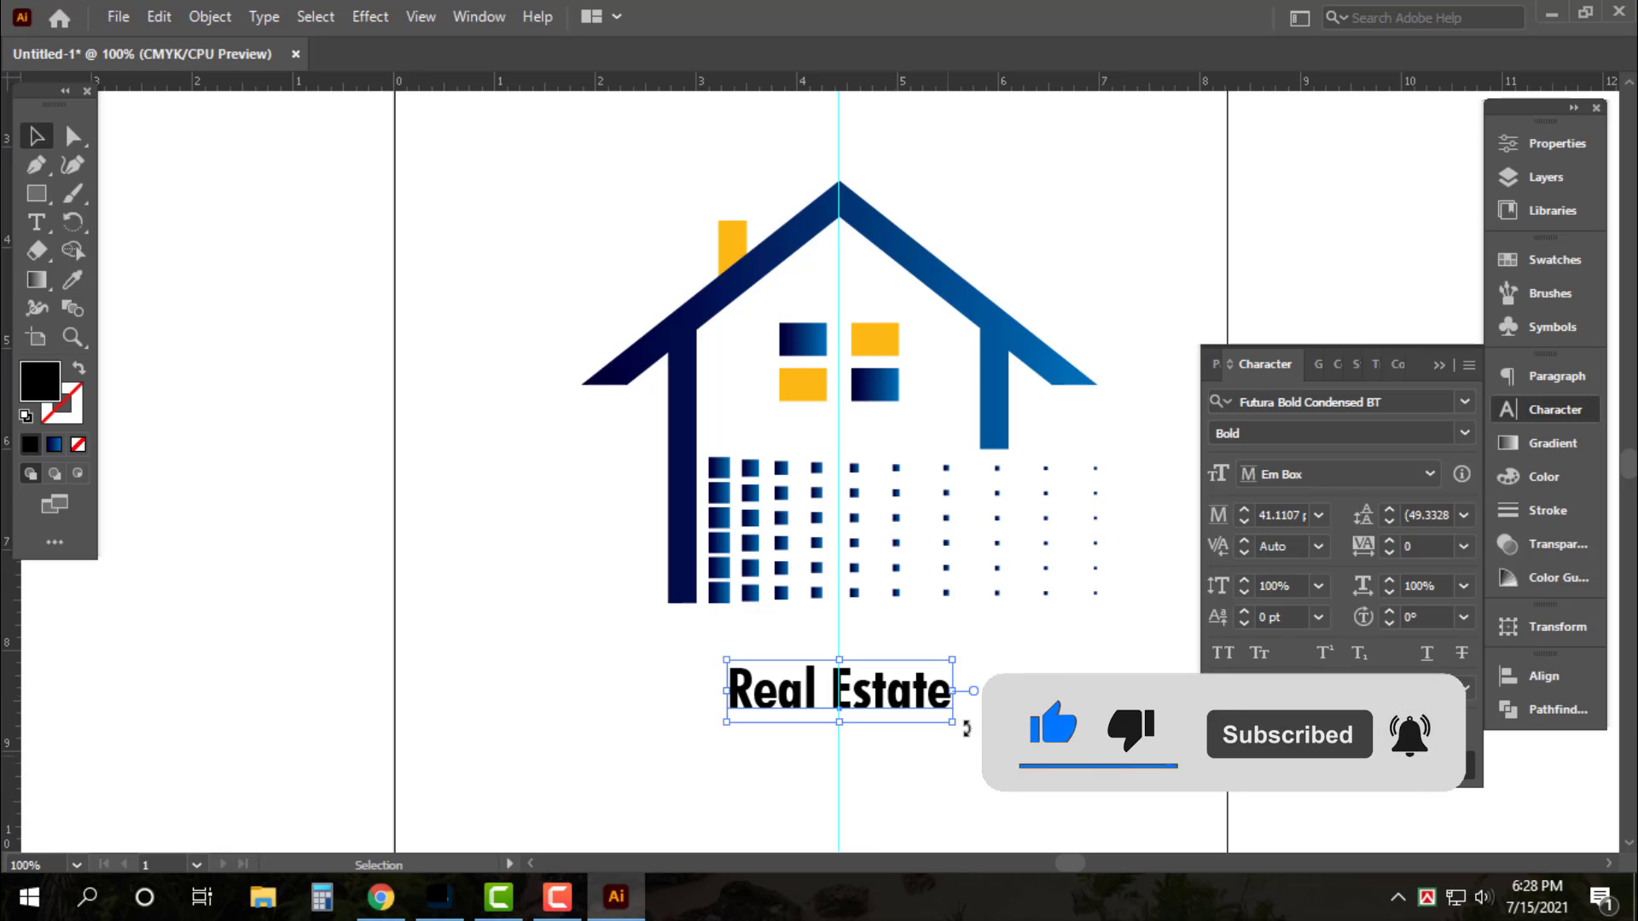
{"action": "key", "text": "Tab"}
{"action": "left_click_drag", "start_coordinate": [955, 693], "coordinate": [1107, 679]}
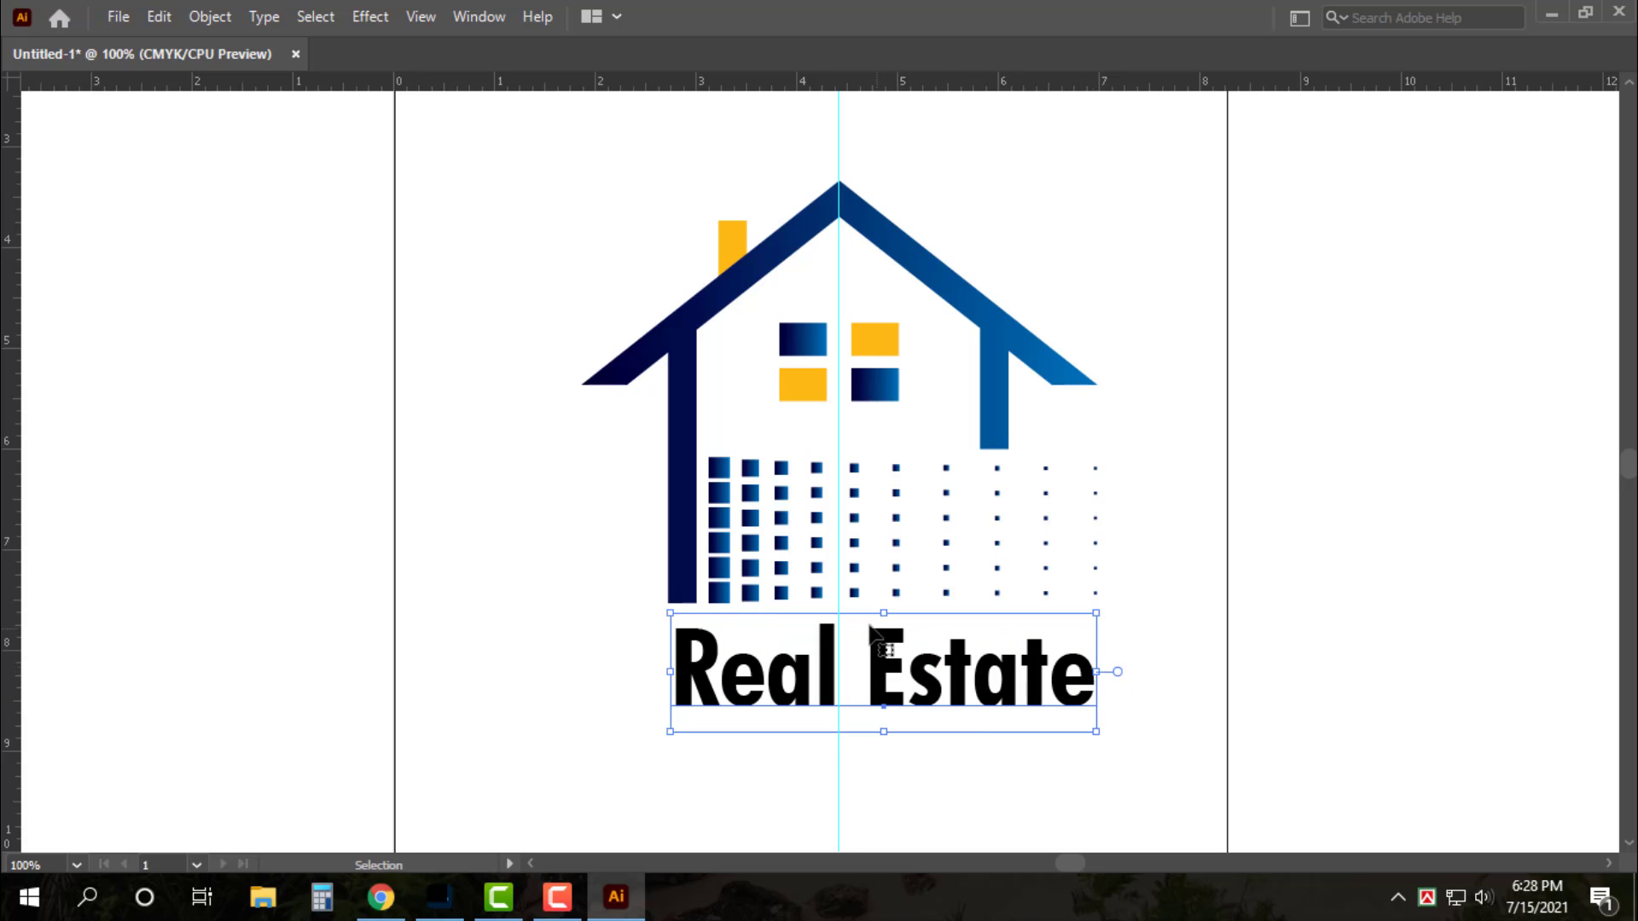
Shorten the Real Estate text slightly and convert it to outlines
{"action": "left_click_drag", "start_coordinate": [884, 613], "coordinate": [884, 623]}
{"action": "key", "text": "Tab"}
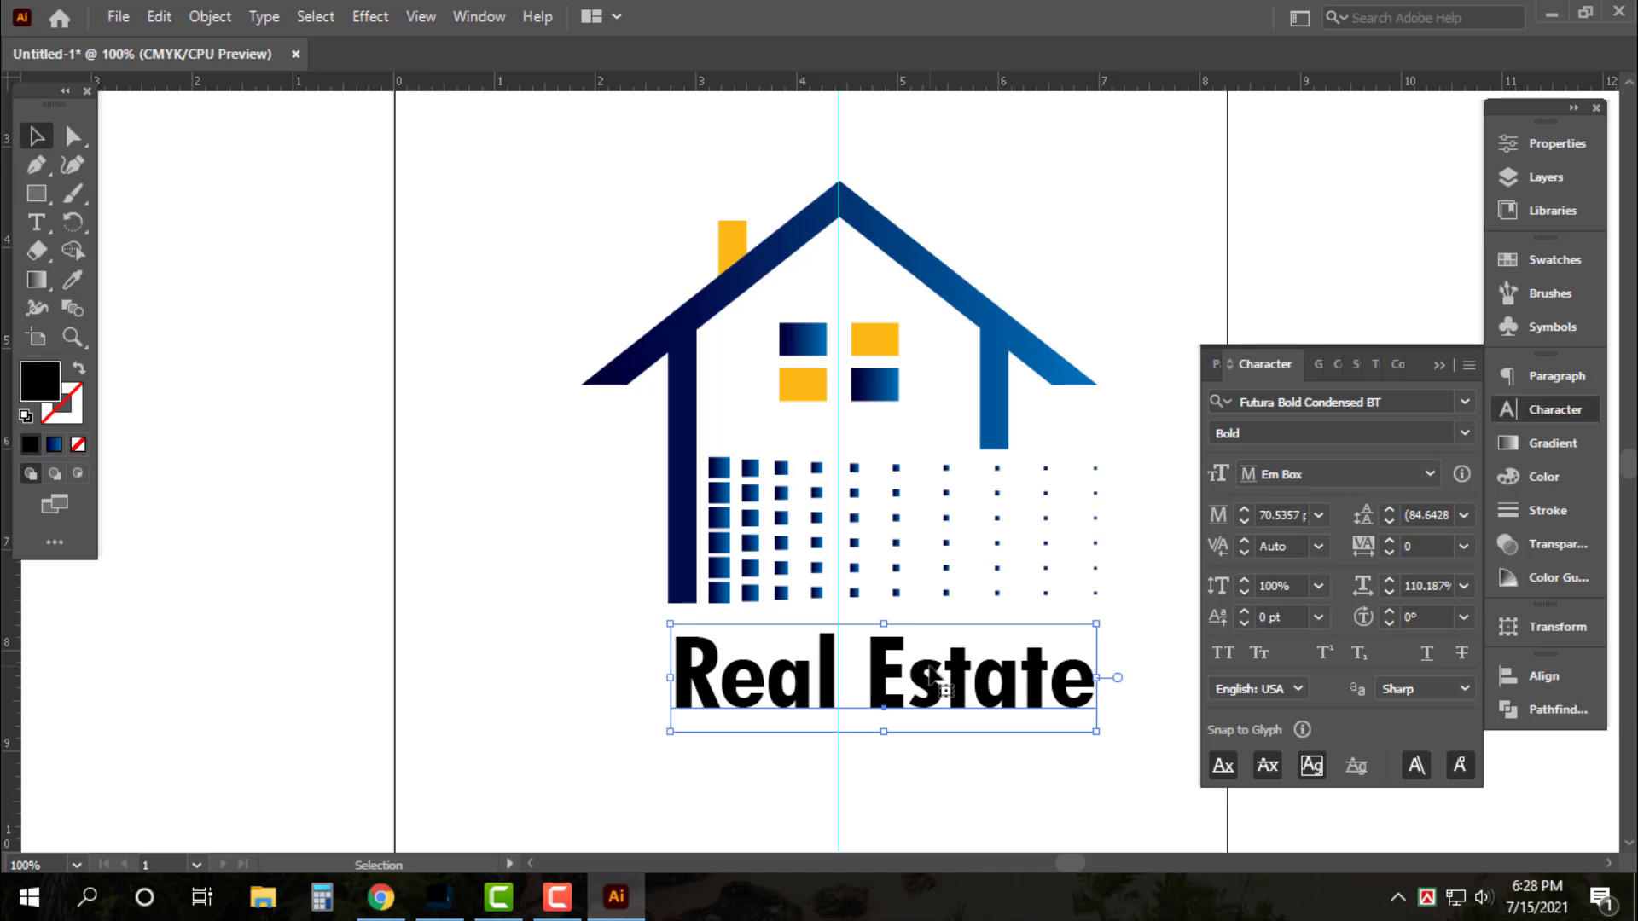
{"action": "key", "text": "ctrl+shift+o"}
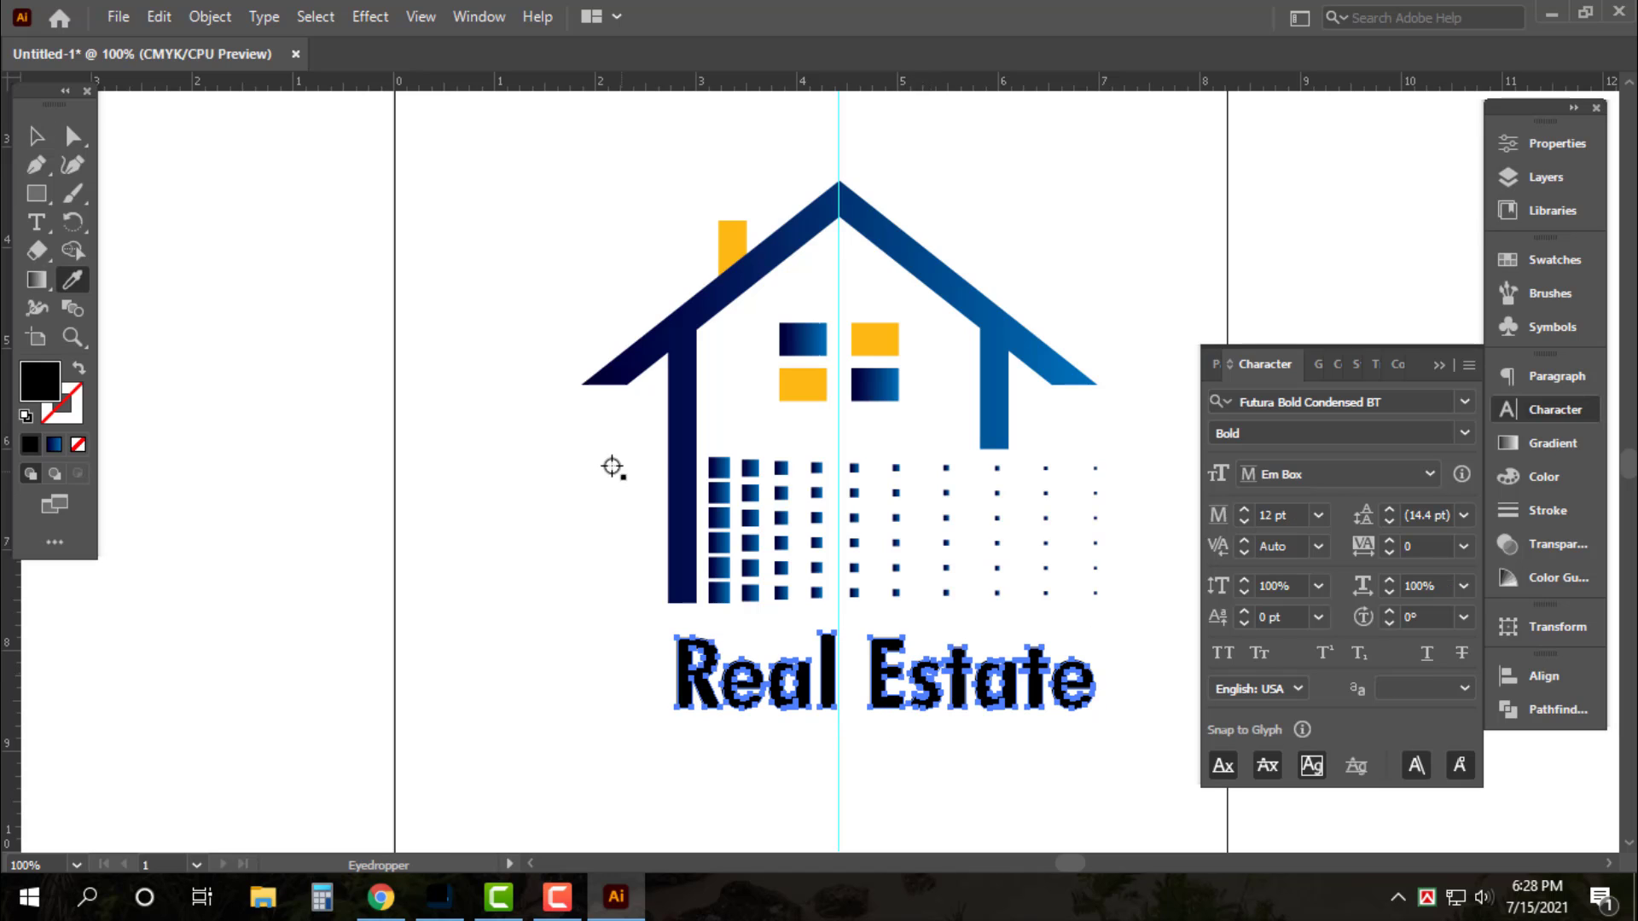
Sample the house gradient onto the lettering and collapse it to solid dark navy
{"action": "key", "text": "i"}
{"action": "left_click", "coordinate": [678, 470]}
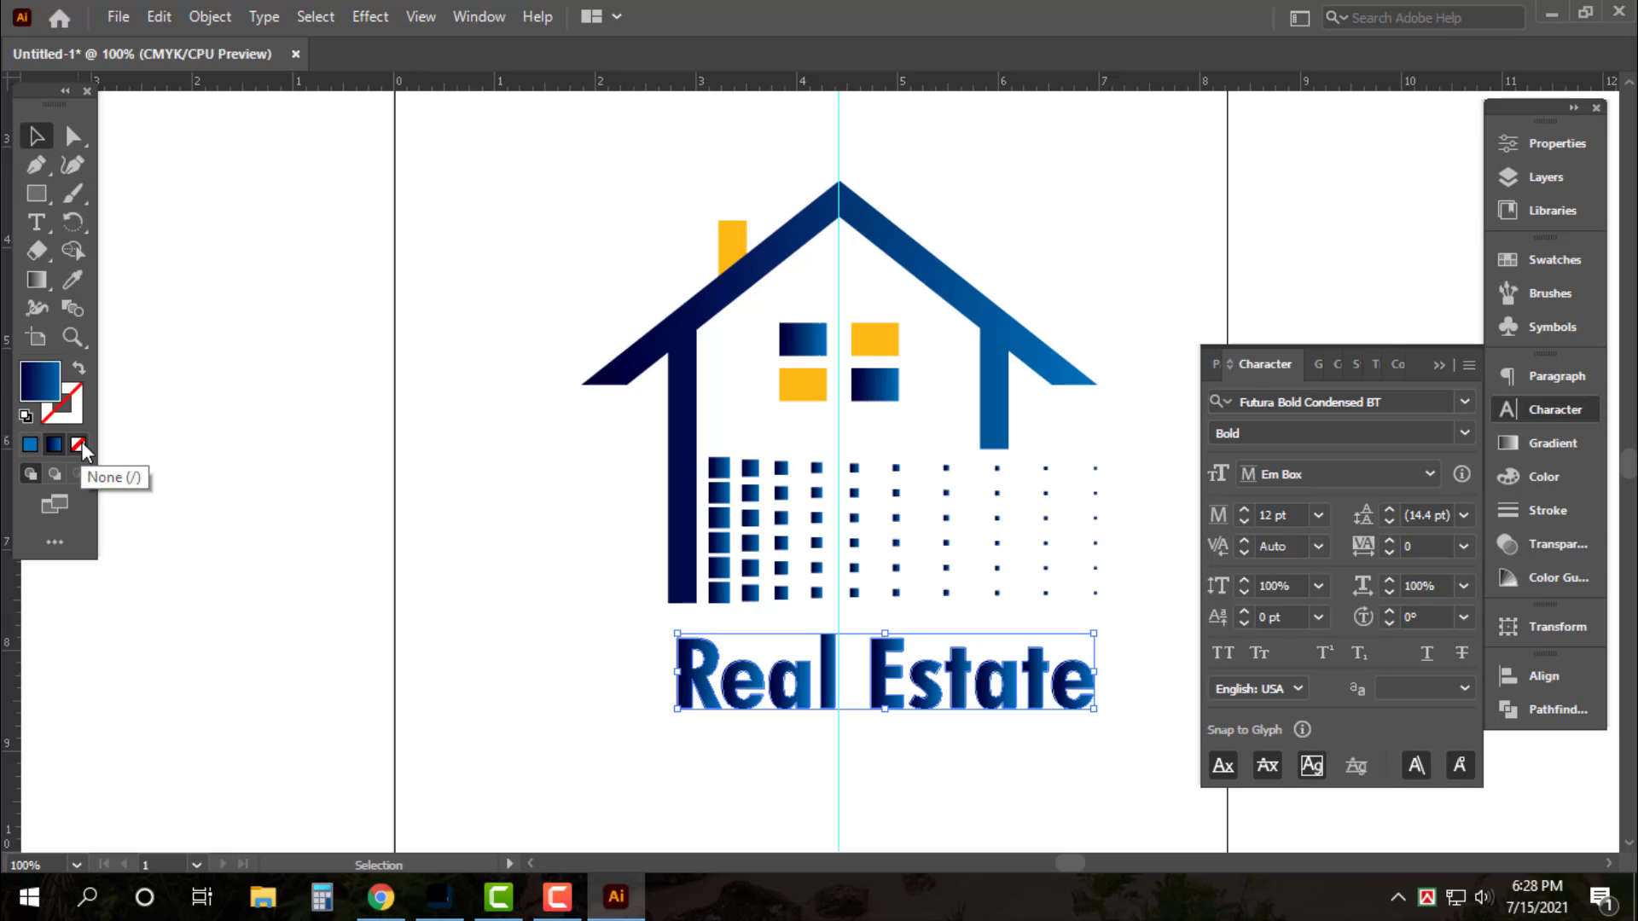
{"action": "left_click", "coordinate": [1518, 444]}
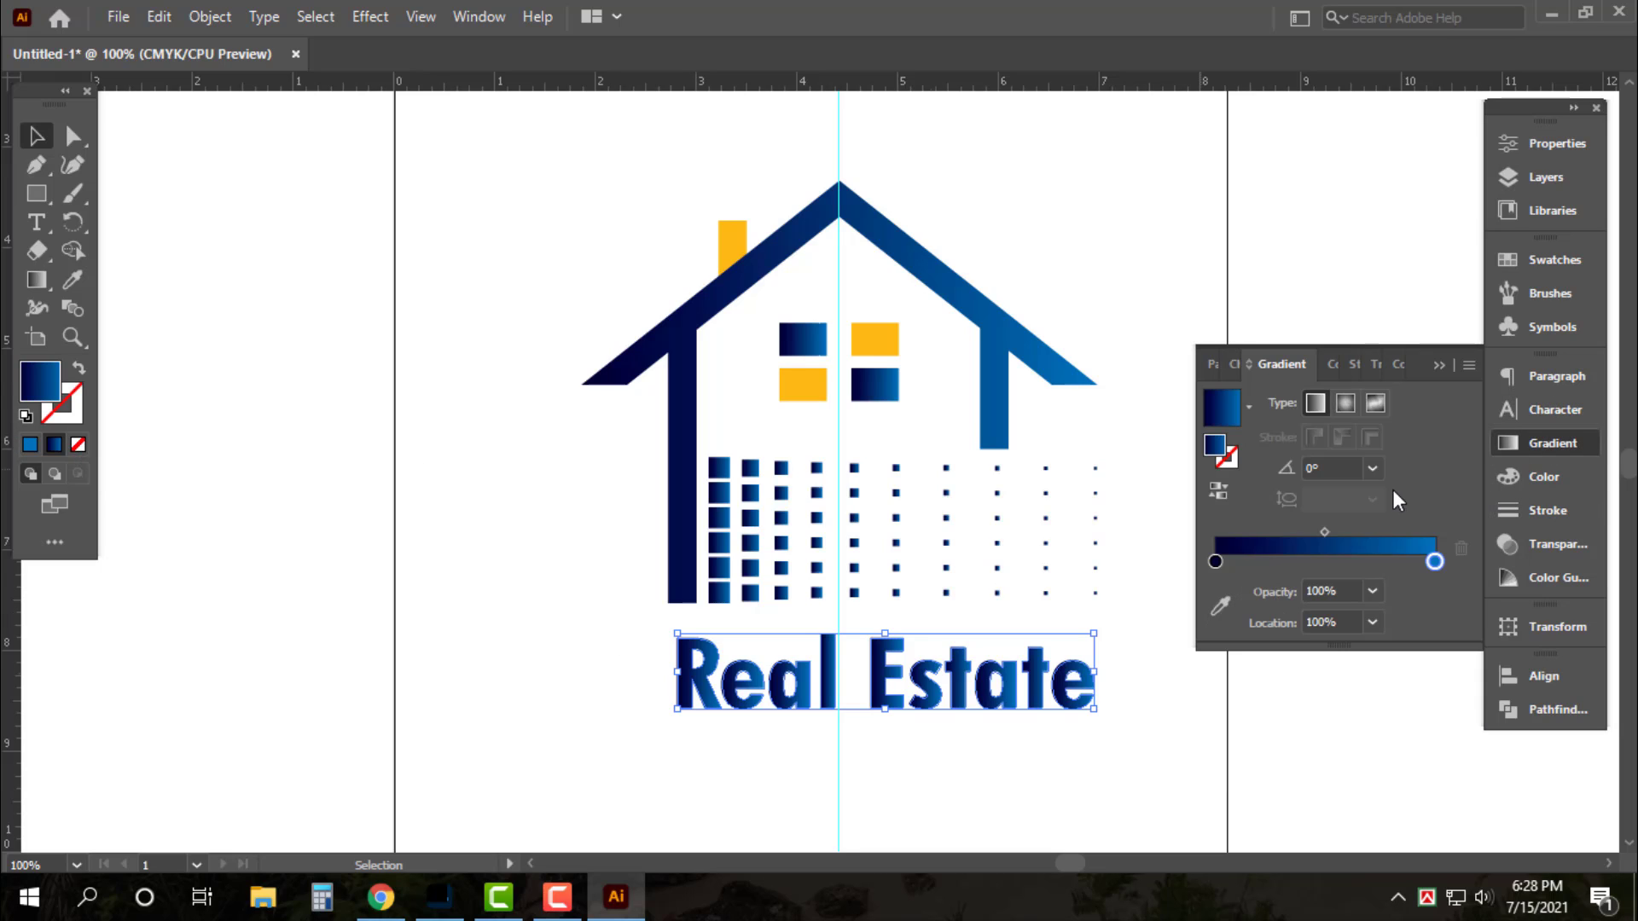
{"action": "left_click_drag", "start_coordinate": [1216, 562], "coordinate": [1446, 563]}
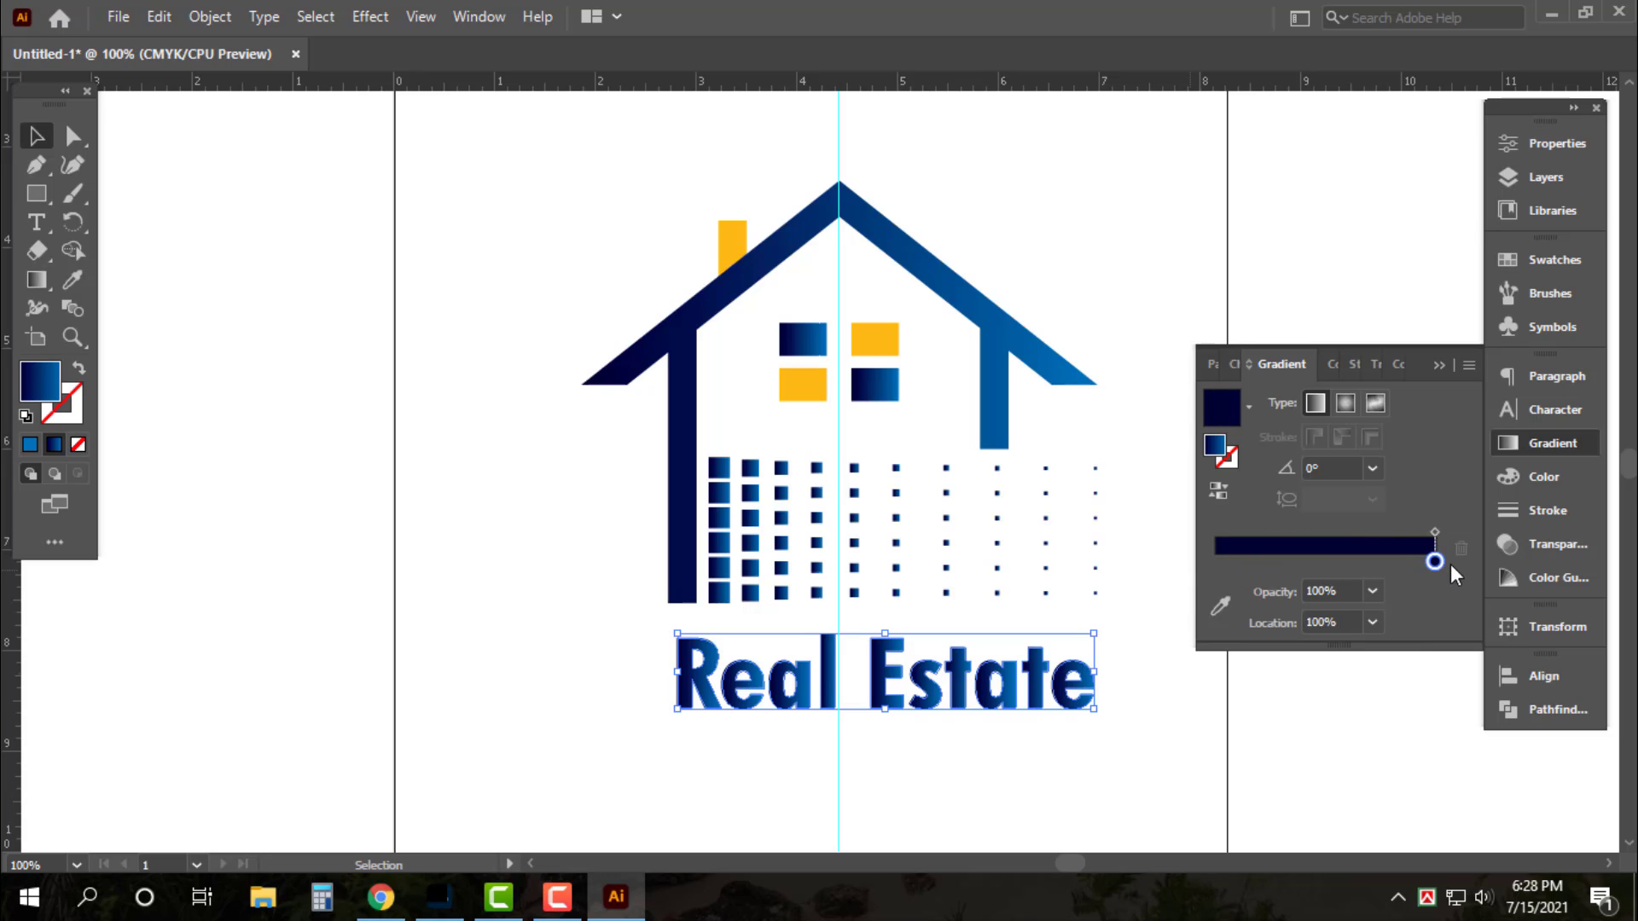
{"action": "left_click", "coordinate": [1106, 759]}
{"action": "left_click", "coordinate": [1549, 445]}
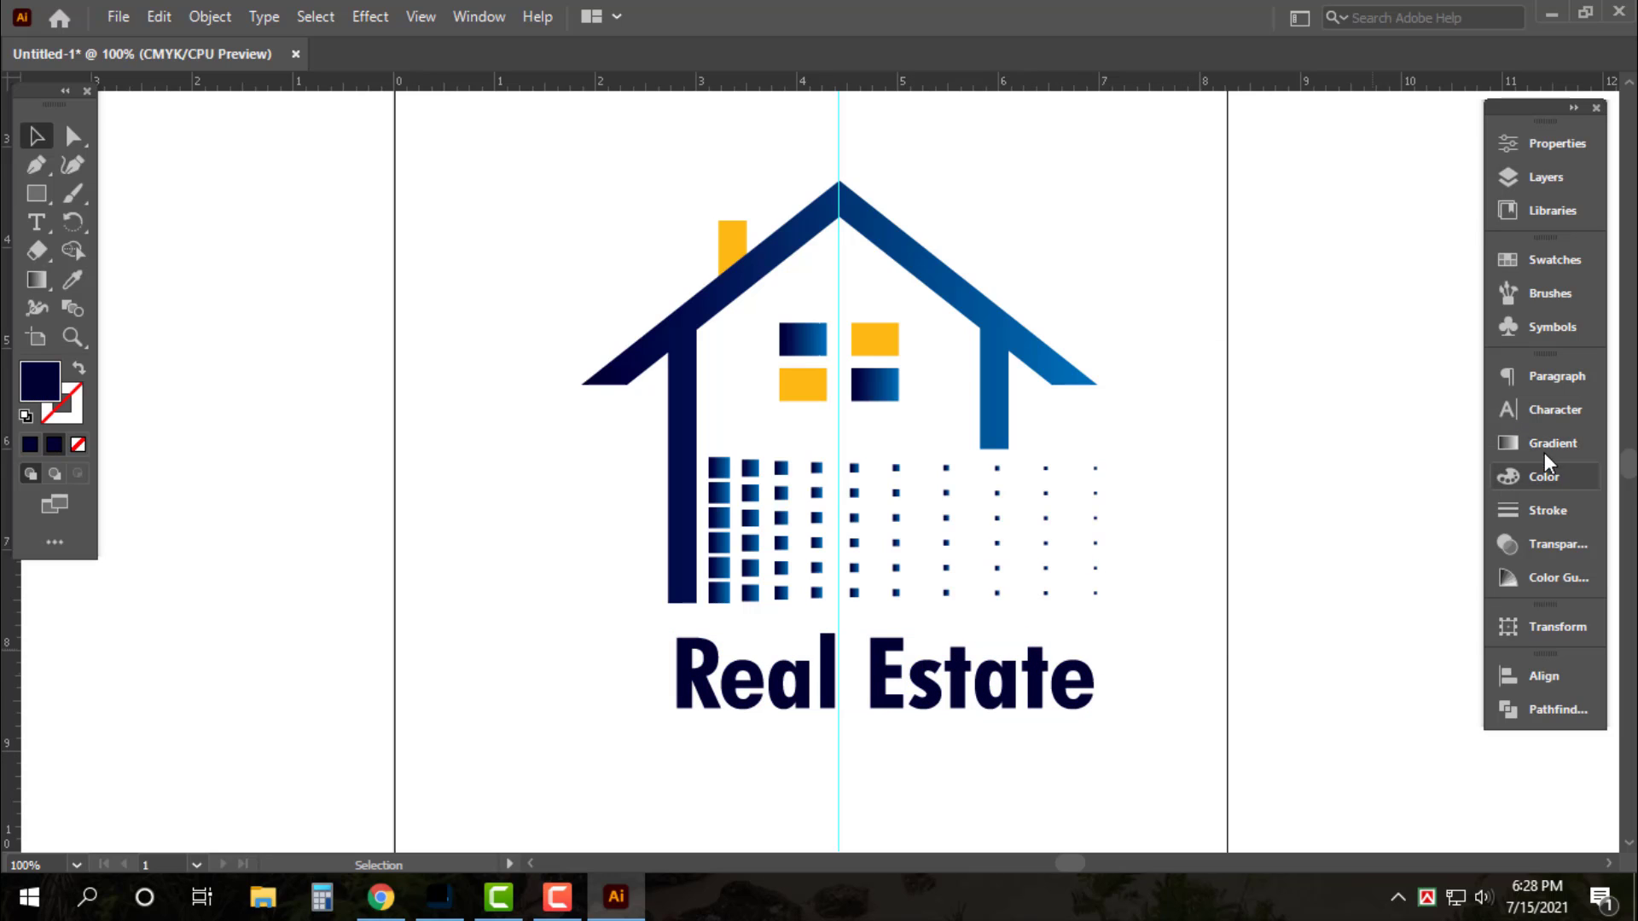
{"action": "key", "text": "ctrl+0"}
Move the logo up, scale it down, and drag a duplicate into the page's lower half
{"action": "left_click_drag", "start_coordinate": [912, 388], "coordinate": [909, 209]}
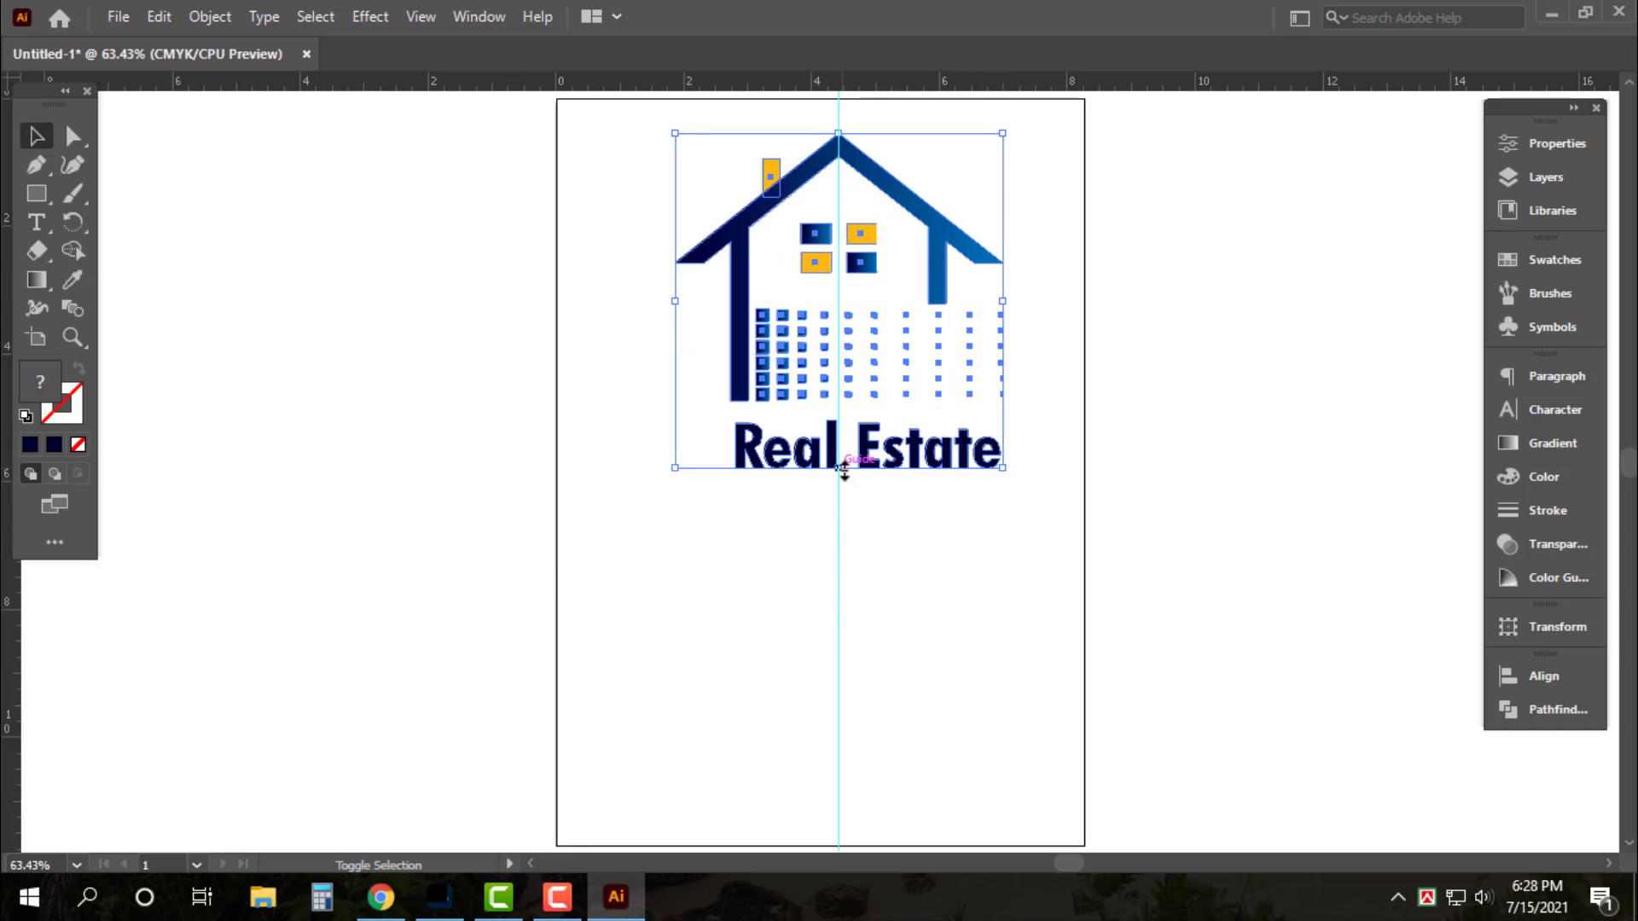
{"action": "left_click_drag", "start_coordinate": [843, 468], "coordinate": [840, 381]}
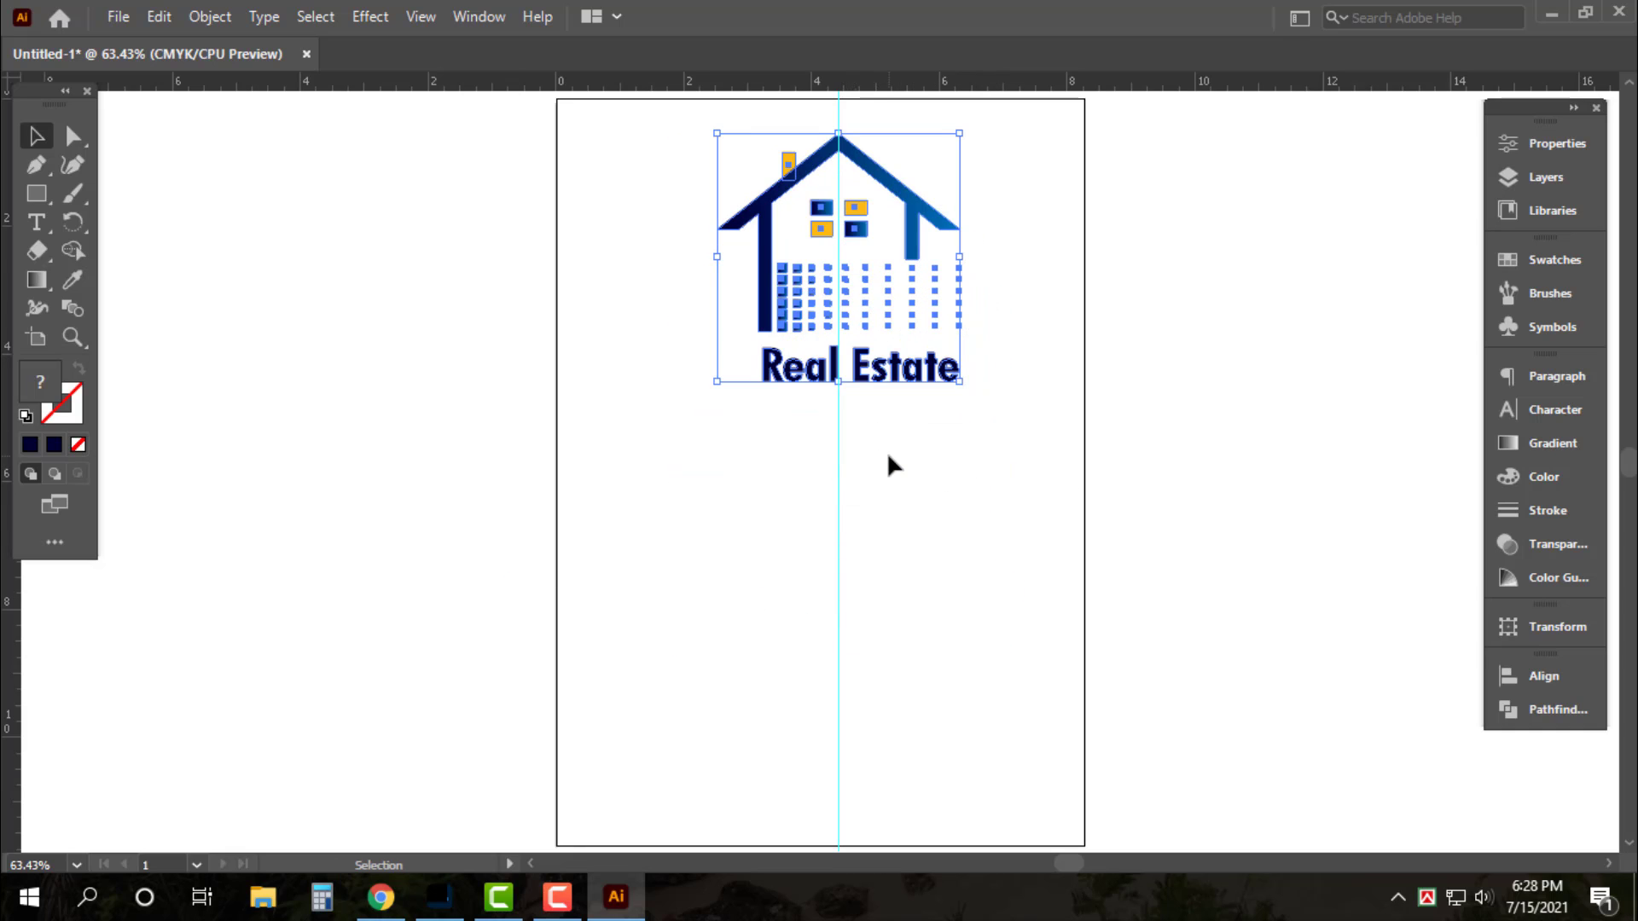
{"action": "key", "text": "shift+Down"}
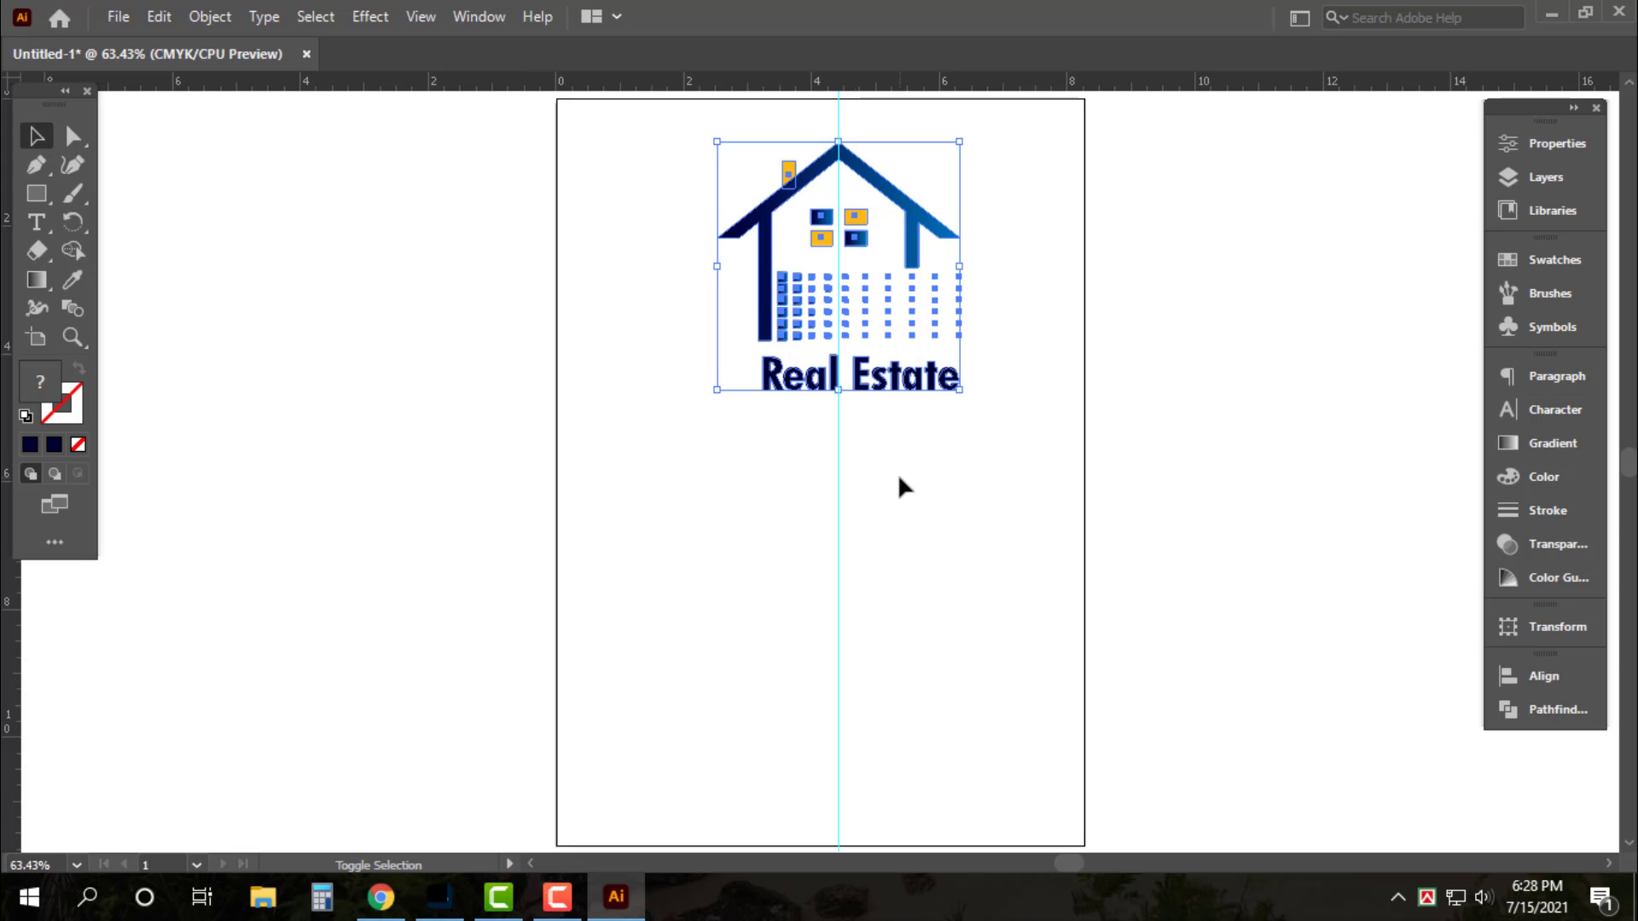
{"action": "left_click_drag", "start_coordinate": [836, 395], "coordinate": [853, 562]}
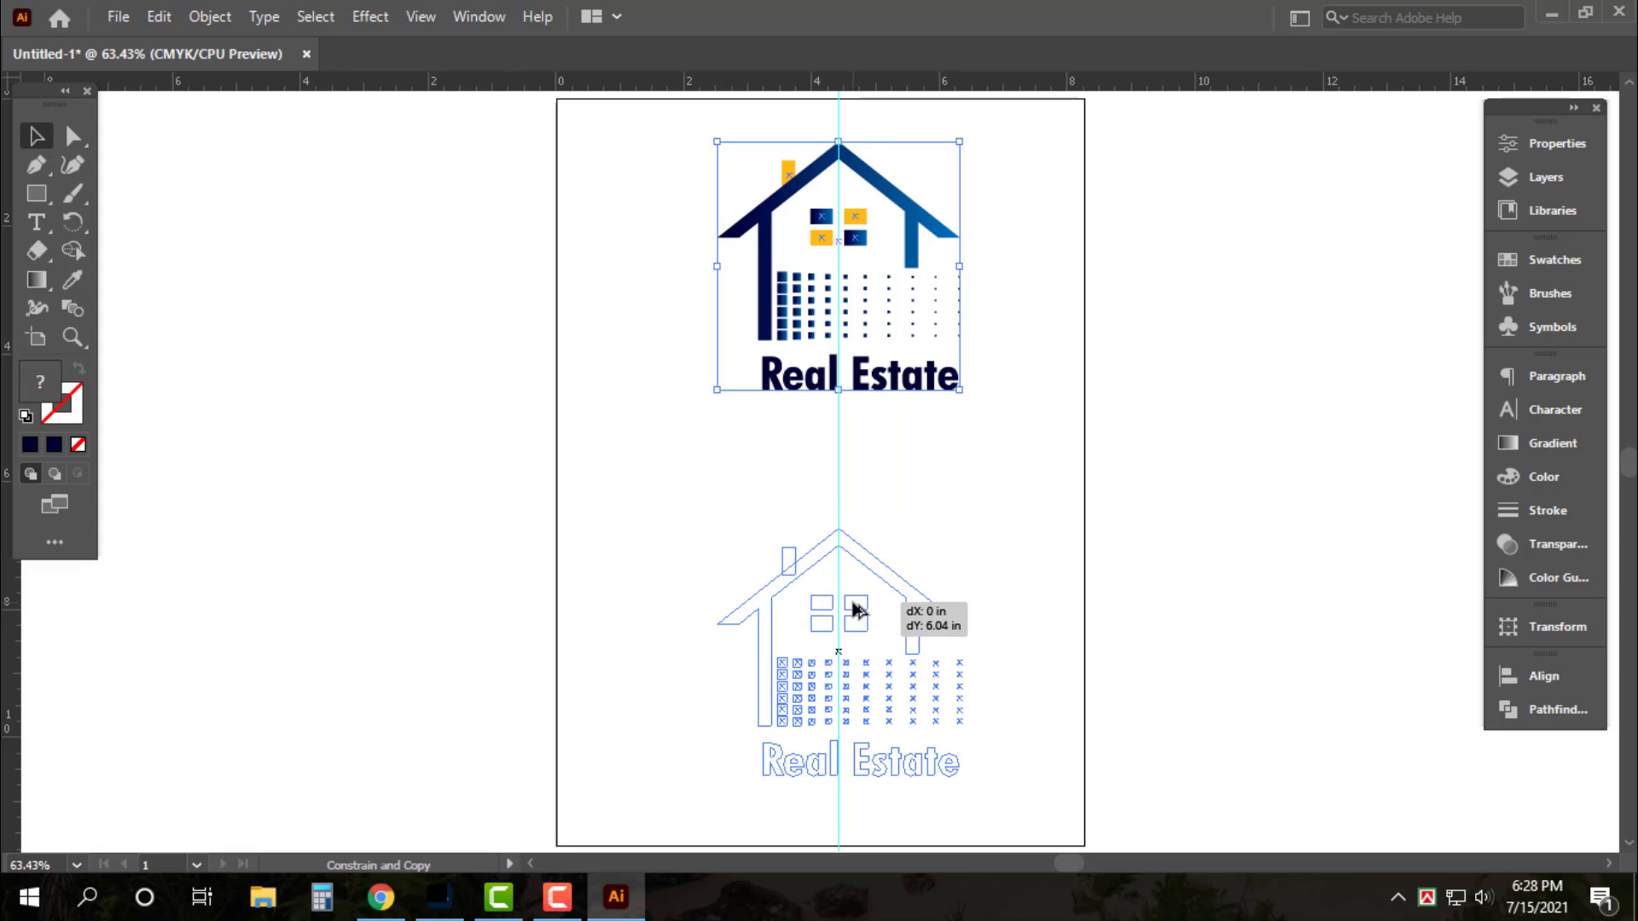
{"action": "left_click_drag", "start_coordinate": [853, 561], "coordinate": [853, 629]}
{"action": "left_click", "coordinate": [938, 535]}
Draw a dark navy panel over the page's lower half and send it behind the logo copy
{"action": "key", "text": "m"}
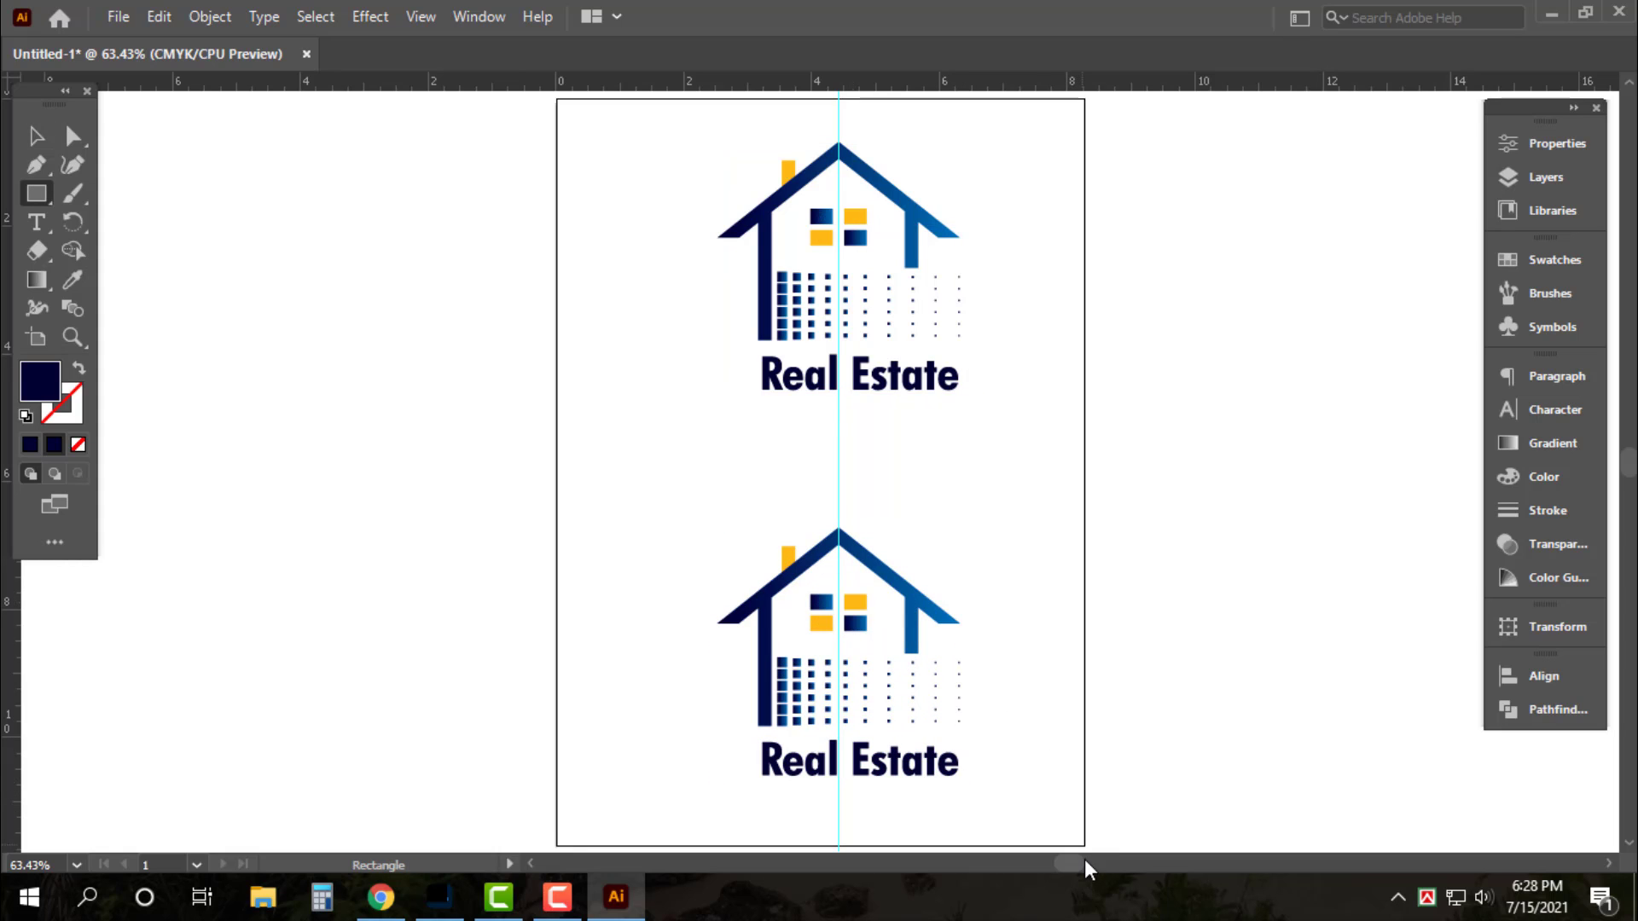
{"action": "mouse_move", "coordinate": [1085, 846]}
{"action": "left_mouse_down"}
{"action": "mouse_move", "coordinate": [544, 479]}
{"action": "mouse_move", "coordinate": [557, 472]}
{"action": "left_mouse_up"}
{"action": "key", "text": "v"}
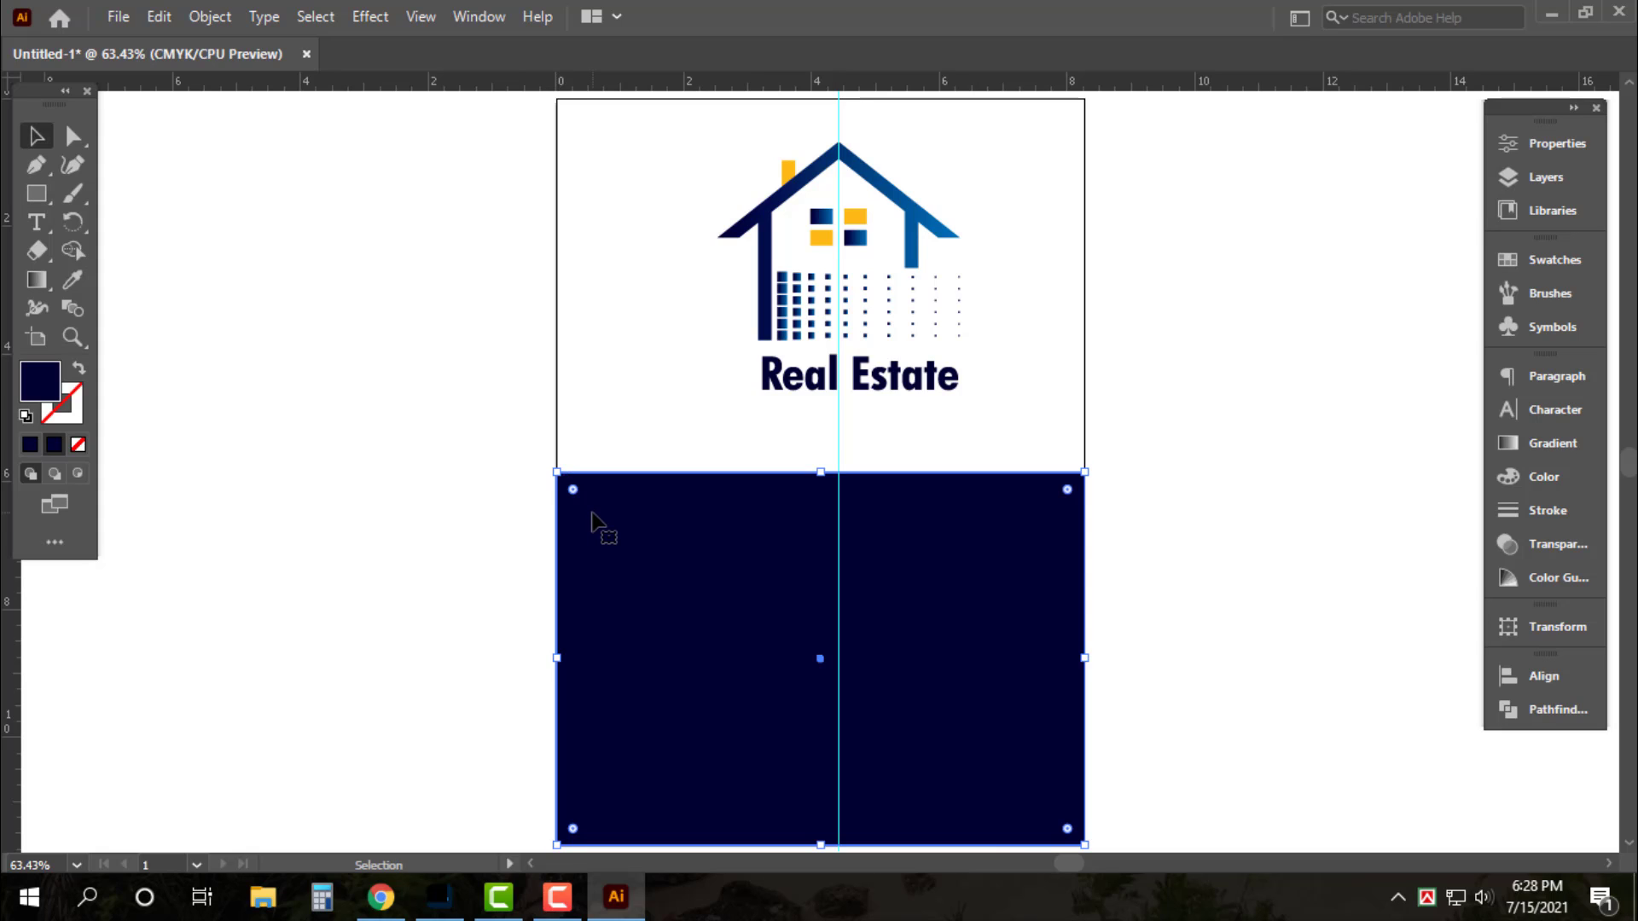
{"action": "key", "text": "ctrl+shift+bracketleft"}
Recolour the lower logo copy white, leaving the navy panel unchanged
{"action": "left_click_drag", "start_coordinate": [426, 454], "coordinate": [1199, 809]}
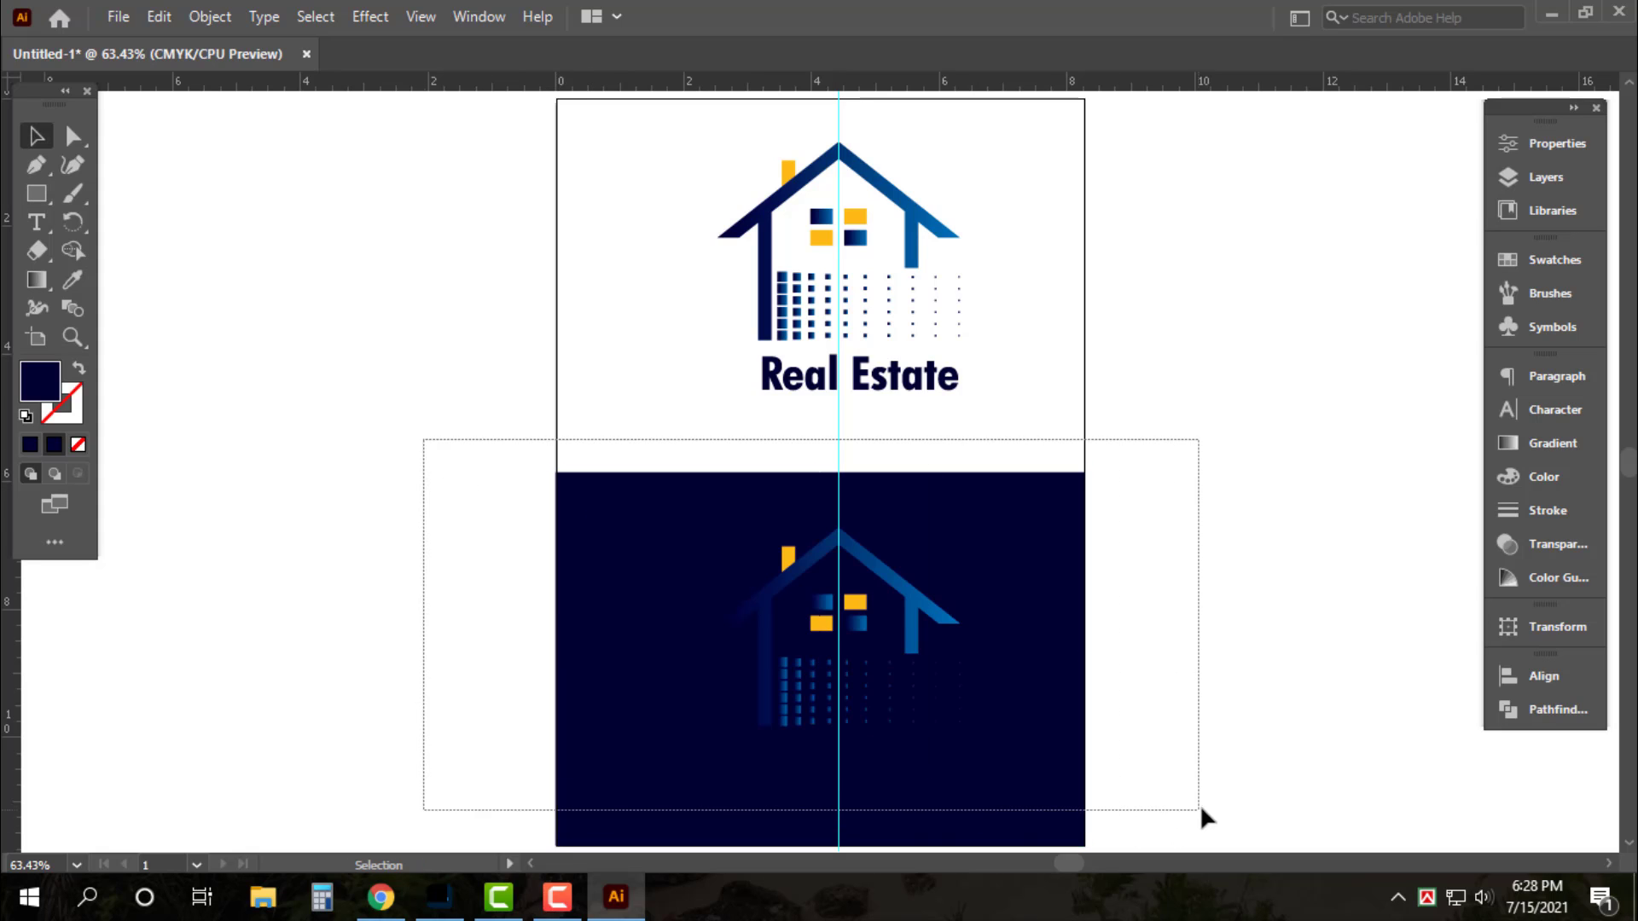
{"action": "left_click", "coordinate": [1056, 623], "text": "shift"}
{"action": "left_click", "coordinate": [77, 445]}
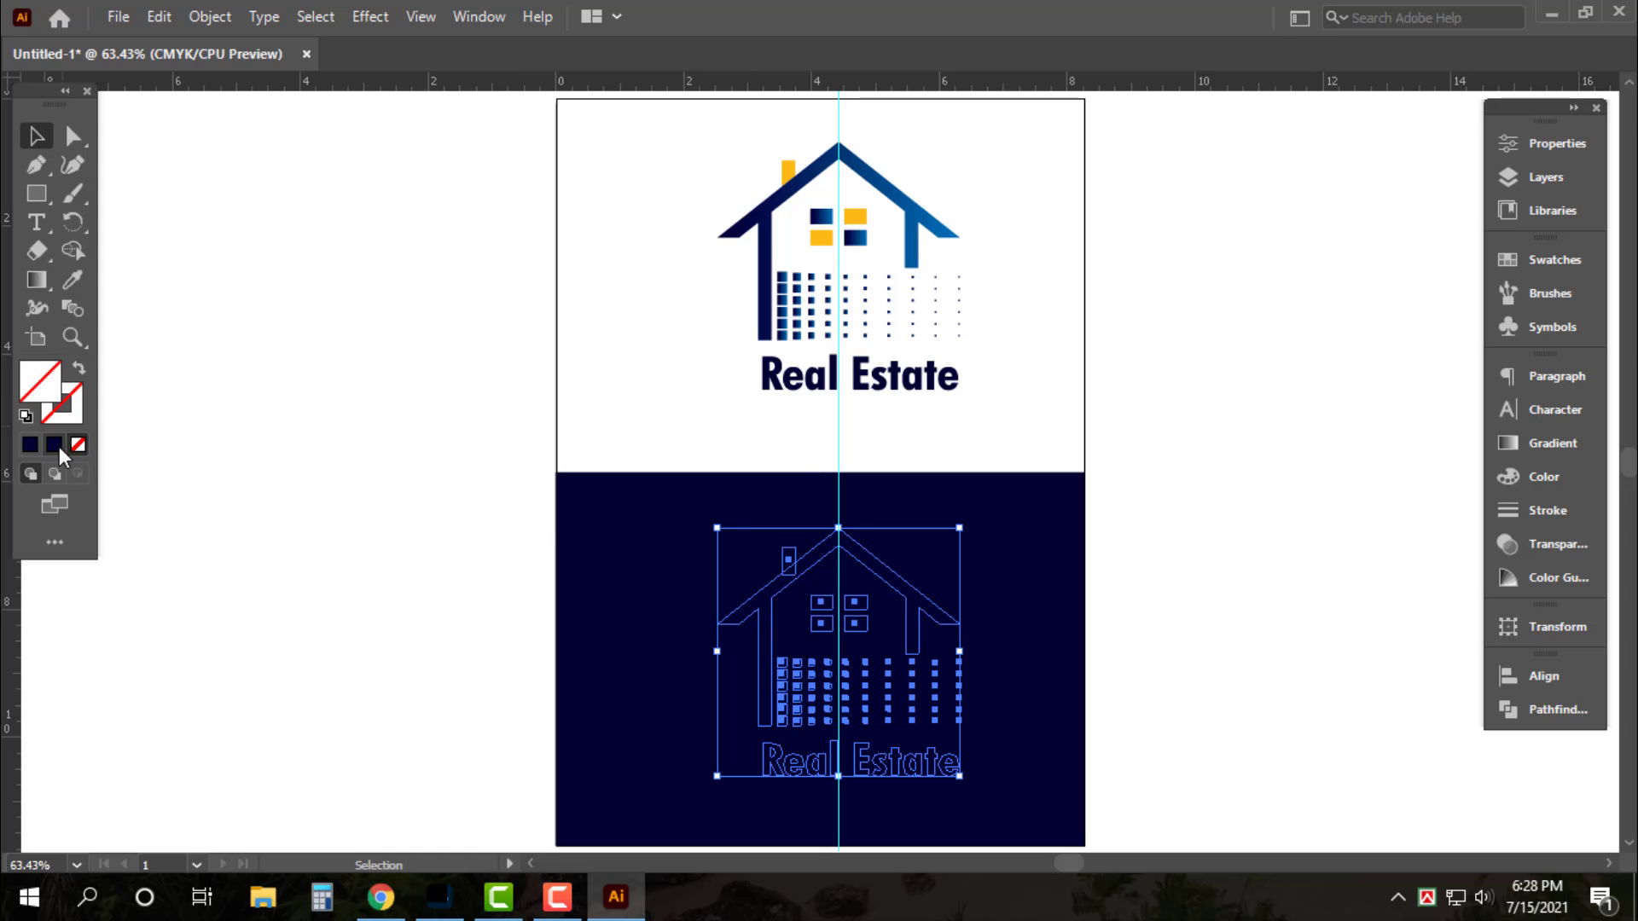
{"action": "left_click", "coordinate": [1540, 477]}
{"action": "left_click", "coordinate": [1242, 527]}
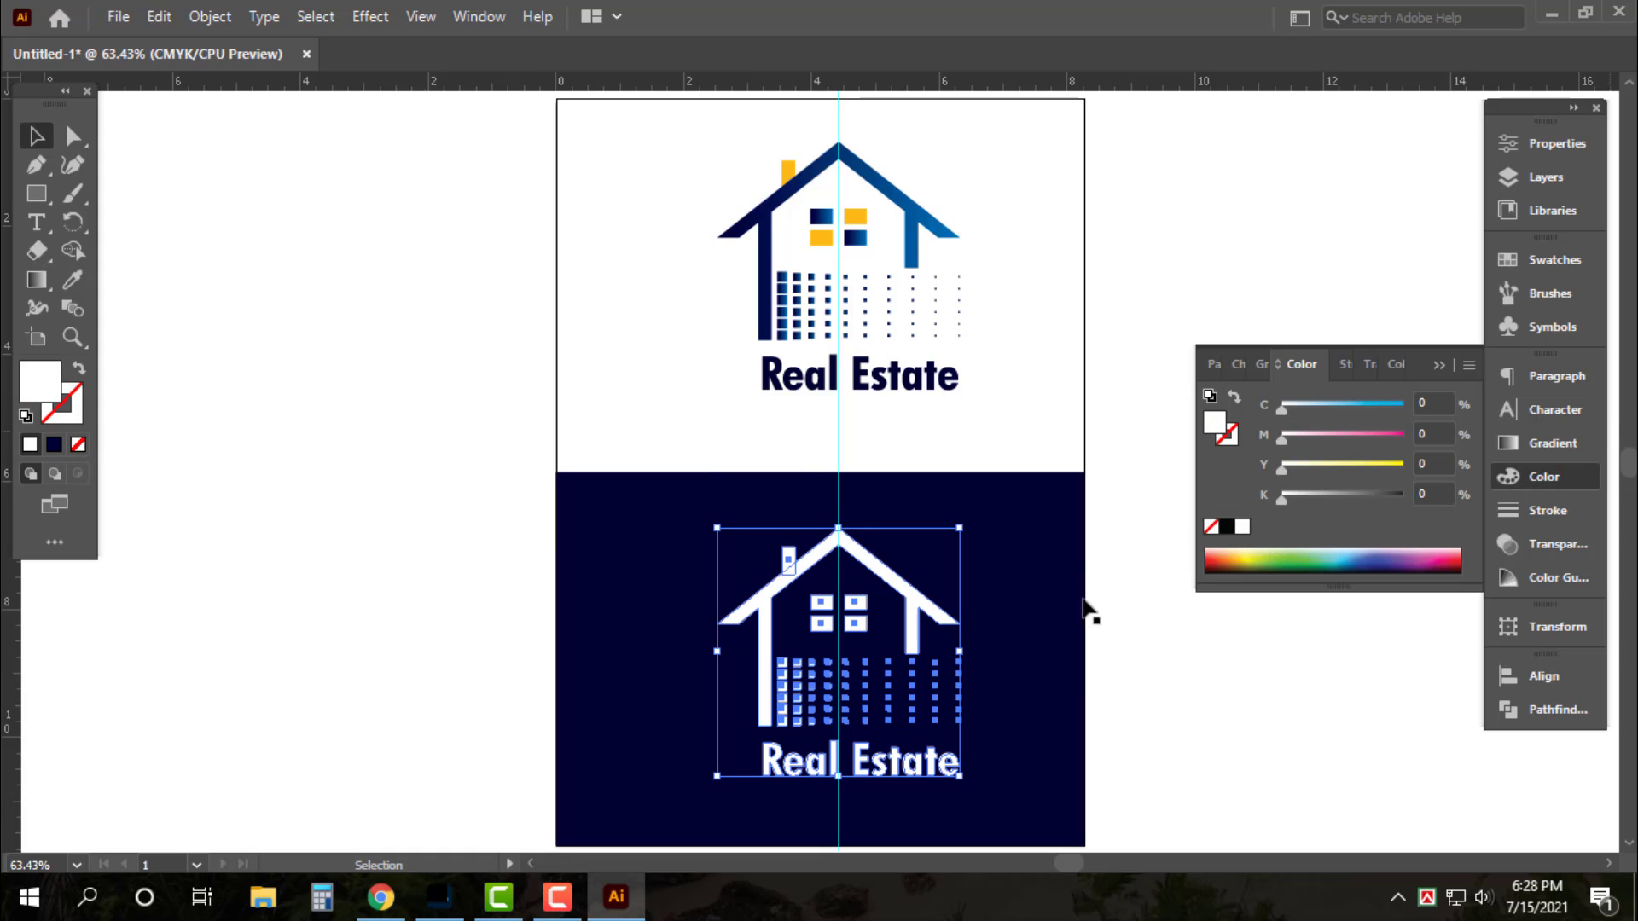
{"action": "left_click", "coordinate": [1182, 707]}
Make the lower logo's windows and chimney yellow, matching the top logo's windows
{"action": "left_click", "coordinate": [821, 604]}
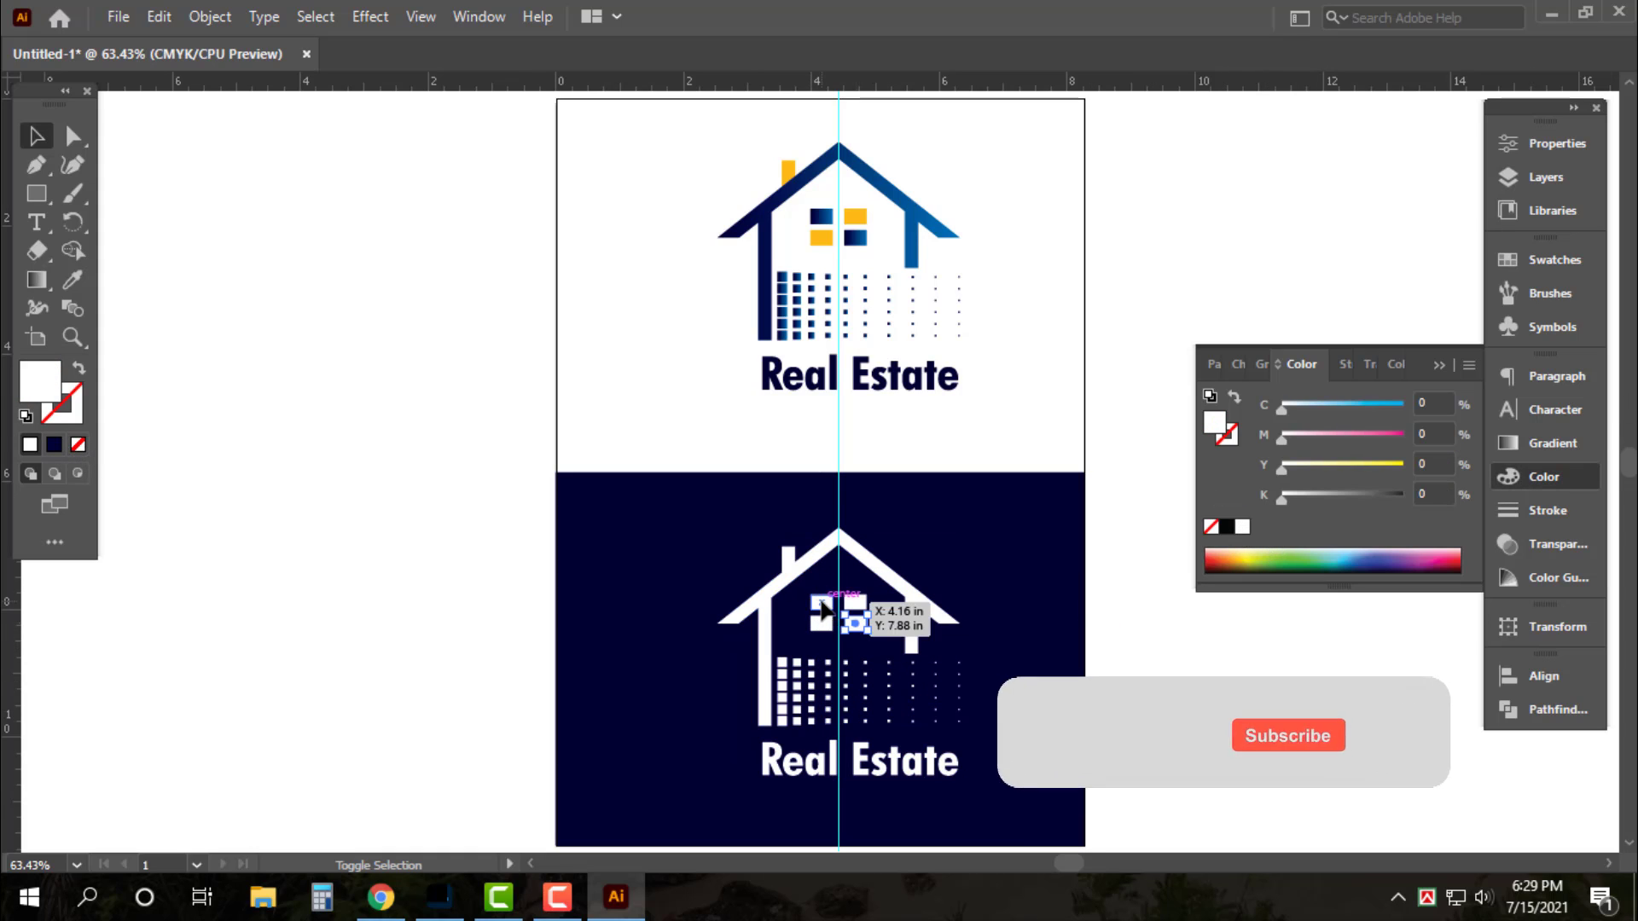
{"action": "left_click", "coordinate": [789, 556], "text": "shift"}
{"action": "key", "text": "i"}
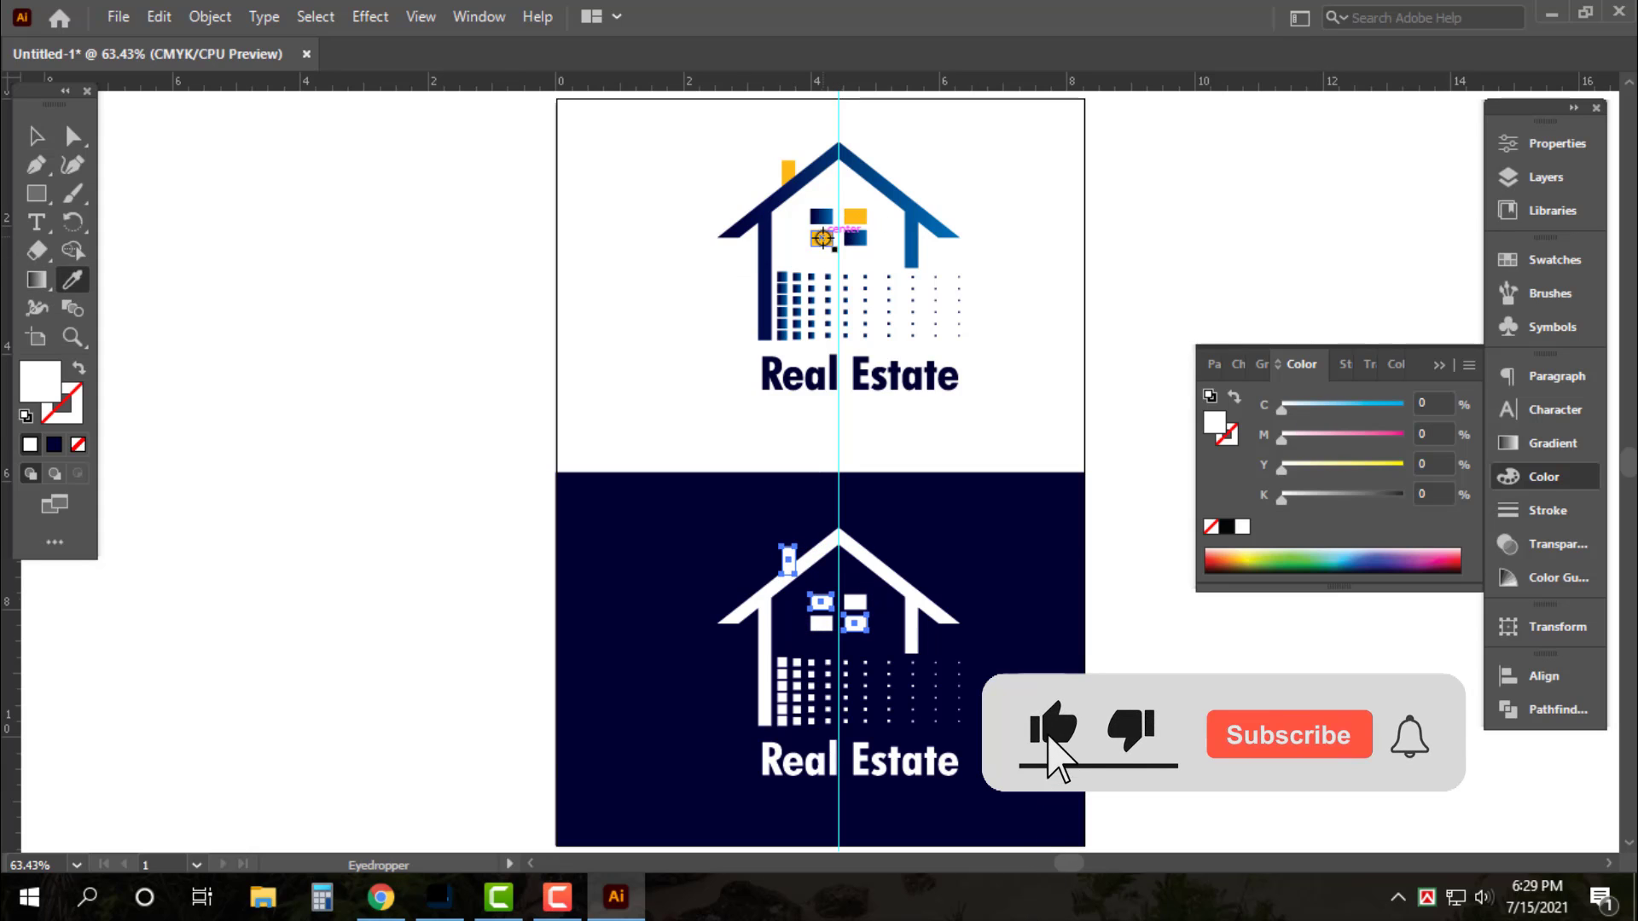
{"action": "left_click", "coordinate": [820, 237]}
{"action": "key", "text": "v"}
{"action": "left_click", "coordinate": [1118, 548]}
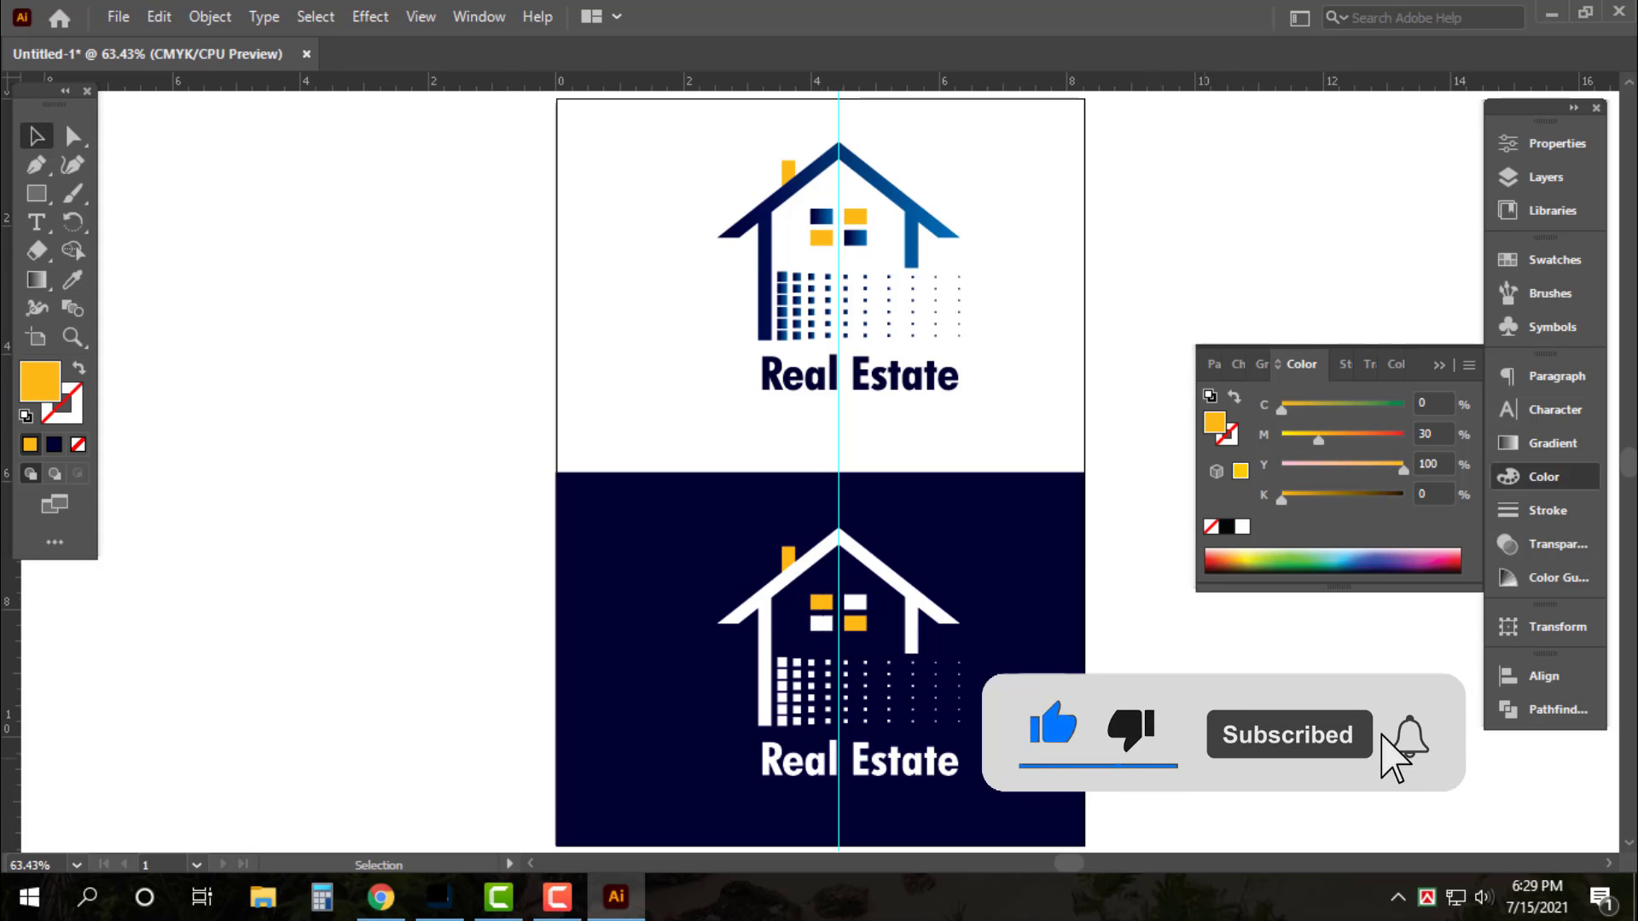
Colour the lower Real Estate text the same yellow as the windows
{"action": "left_click", "coordinate": [950, 786]}
{"action": "left_click", "coordinate": [73, 279]}
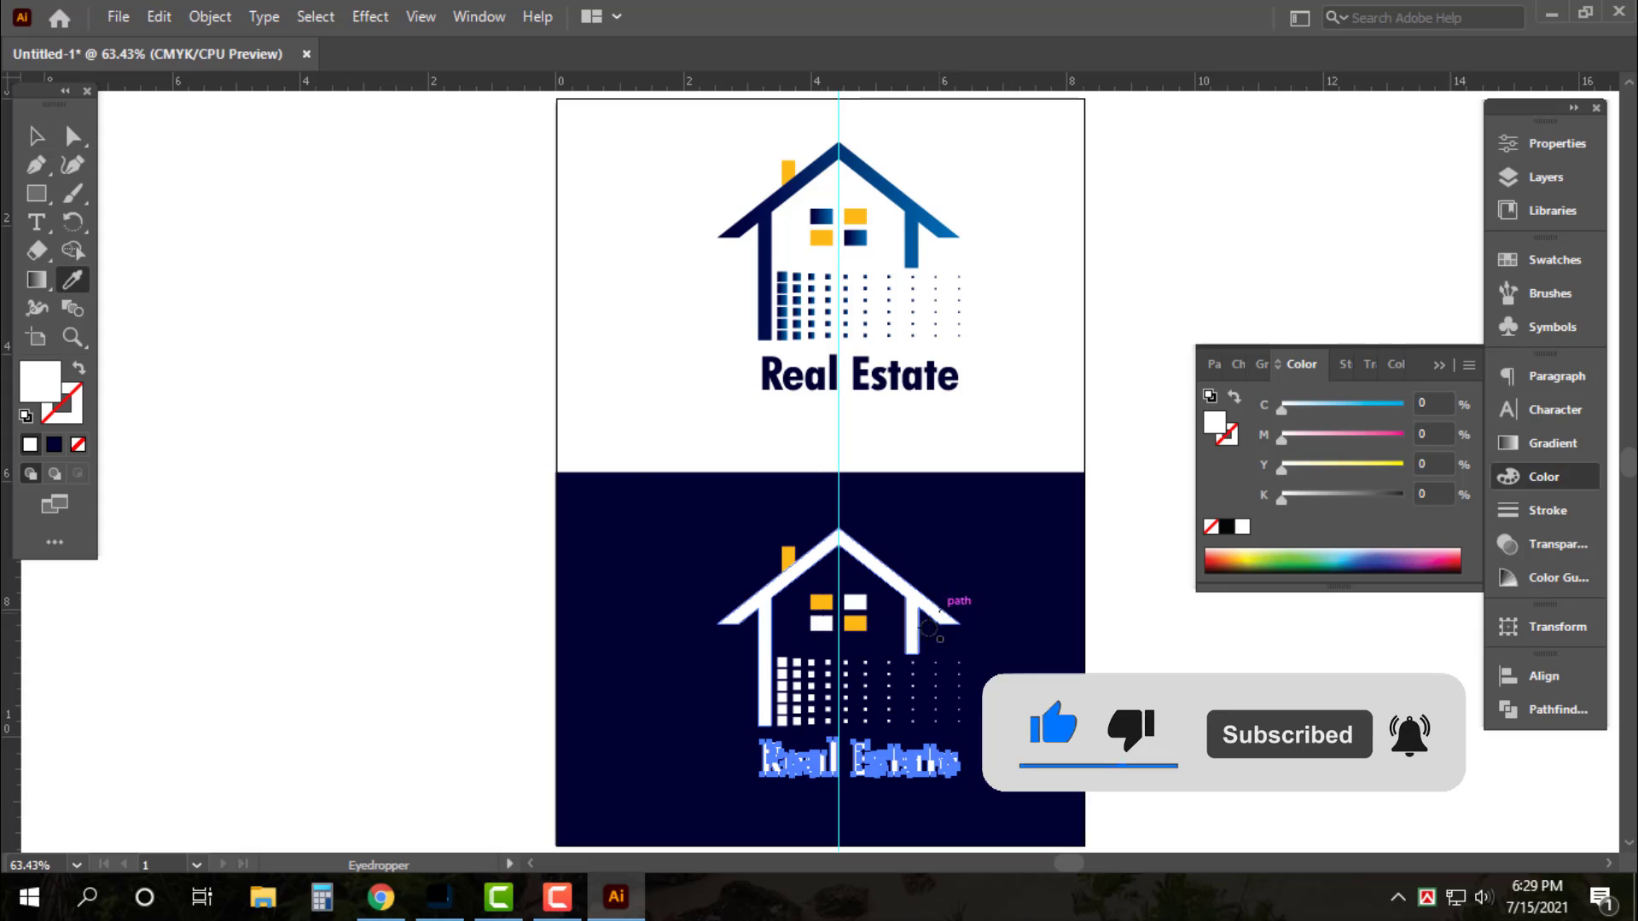
{"action": "left_click", "coordinate": [857, 630]}
{"action": "key", "text": "v"}
{"action": "left_click", "coordinate": [1212, 729]}
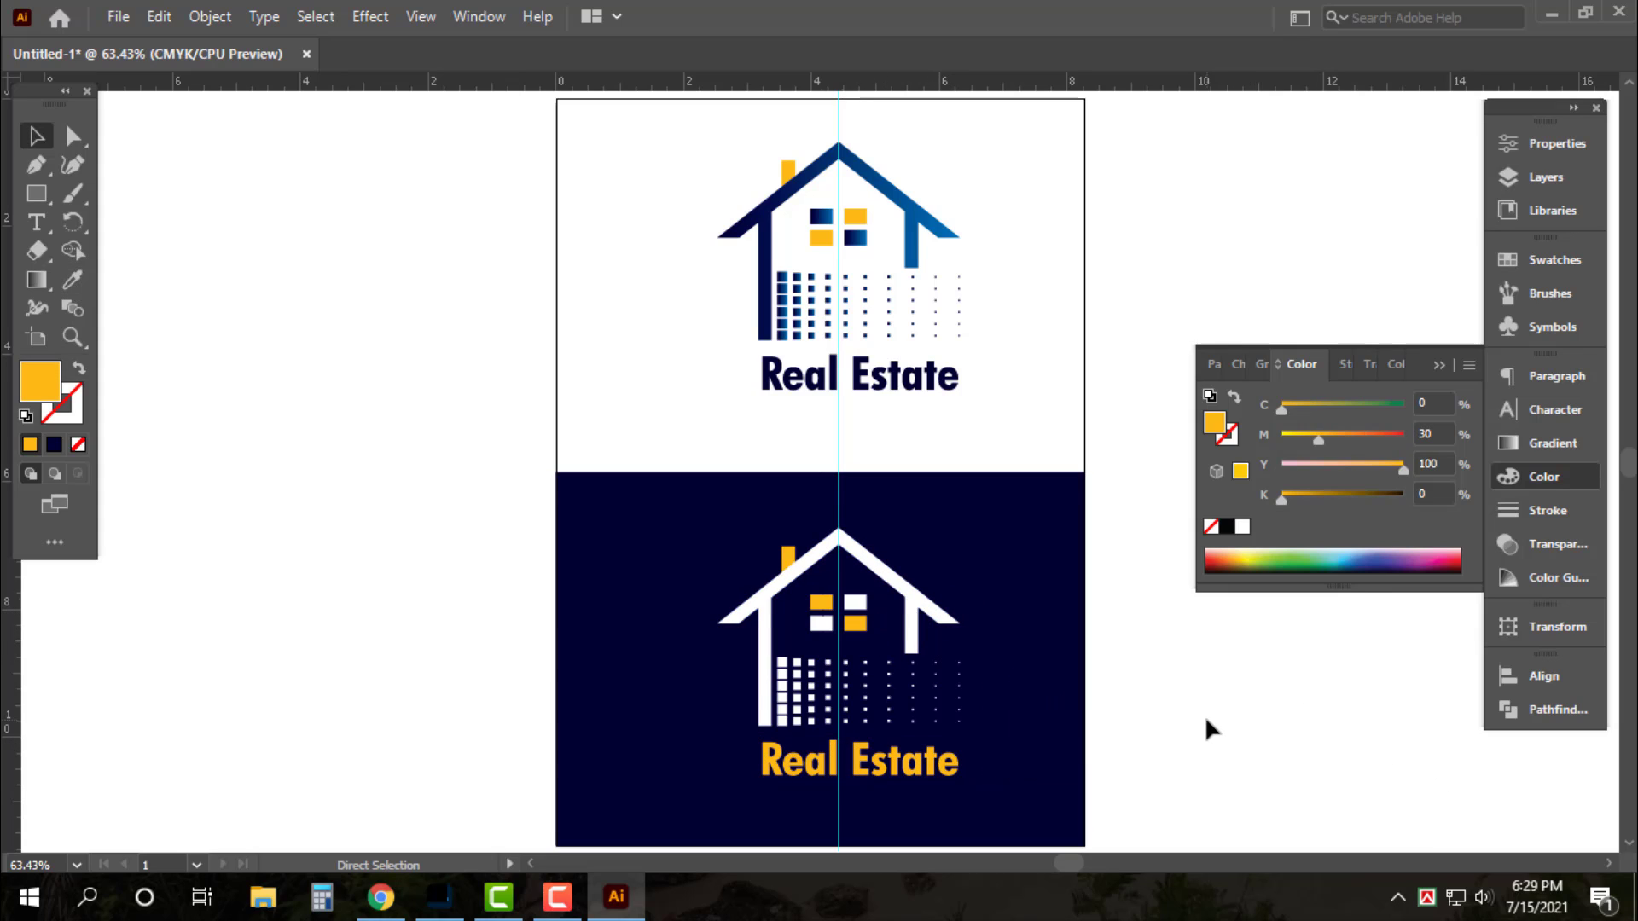
{"action": "left_click", "coordinate": [1537, 481]}
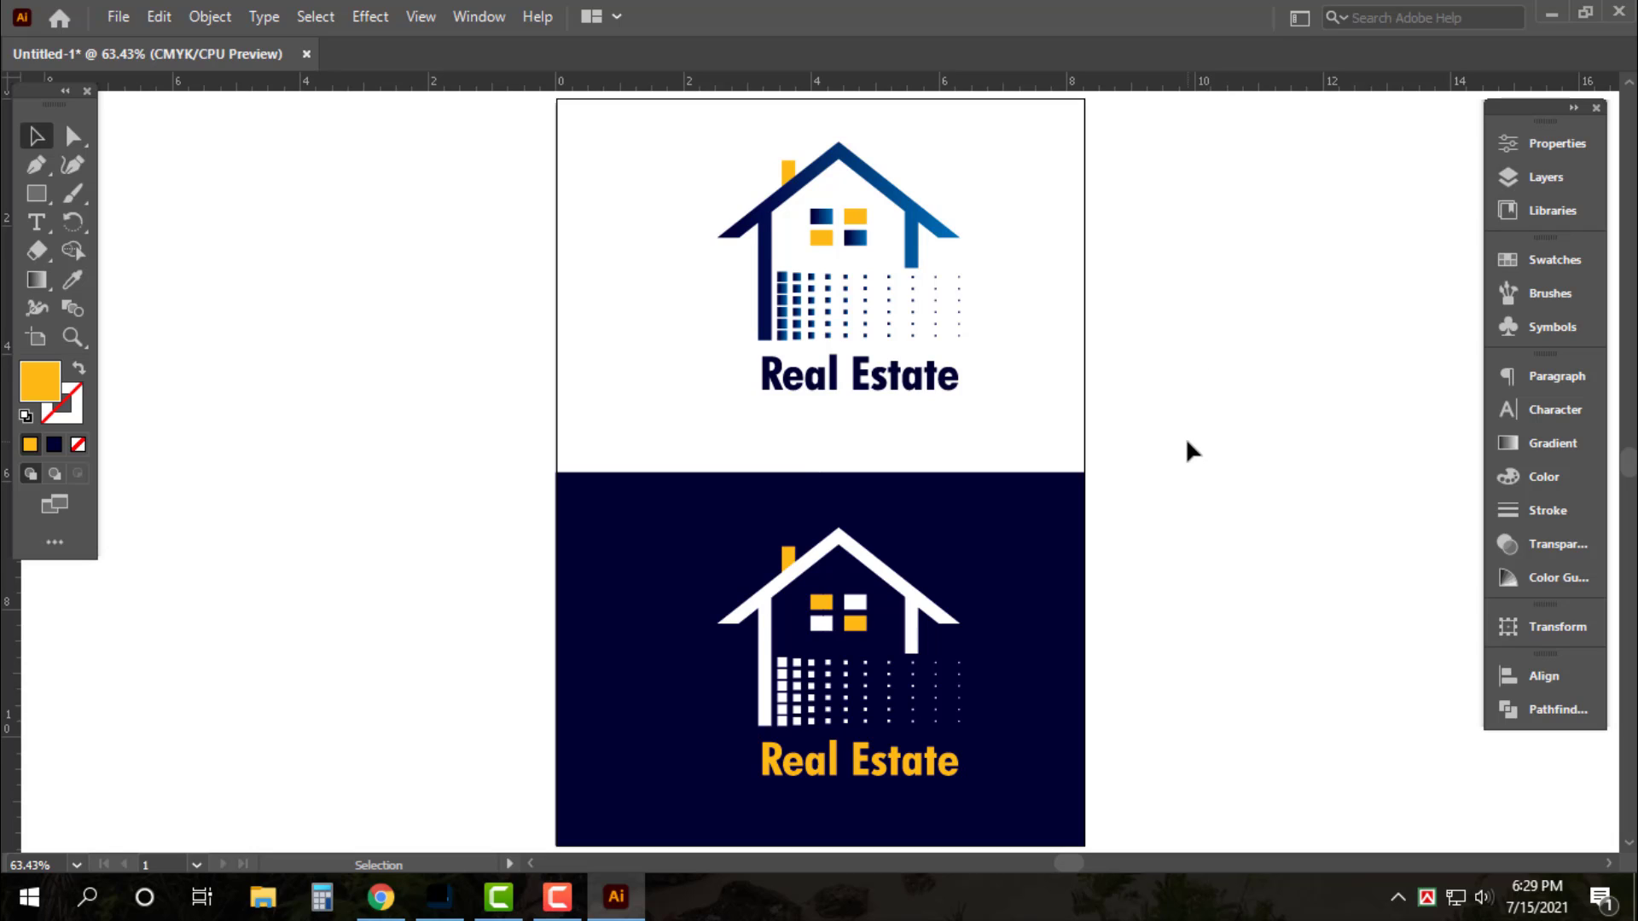